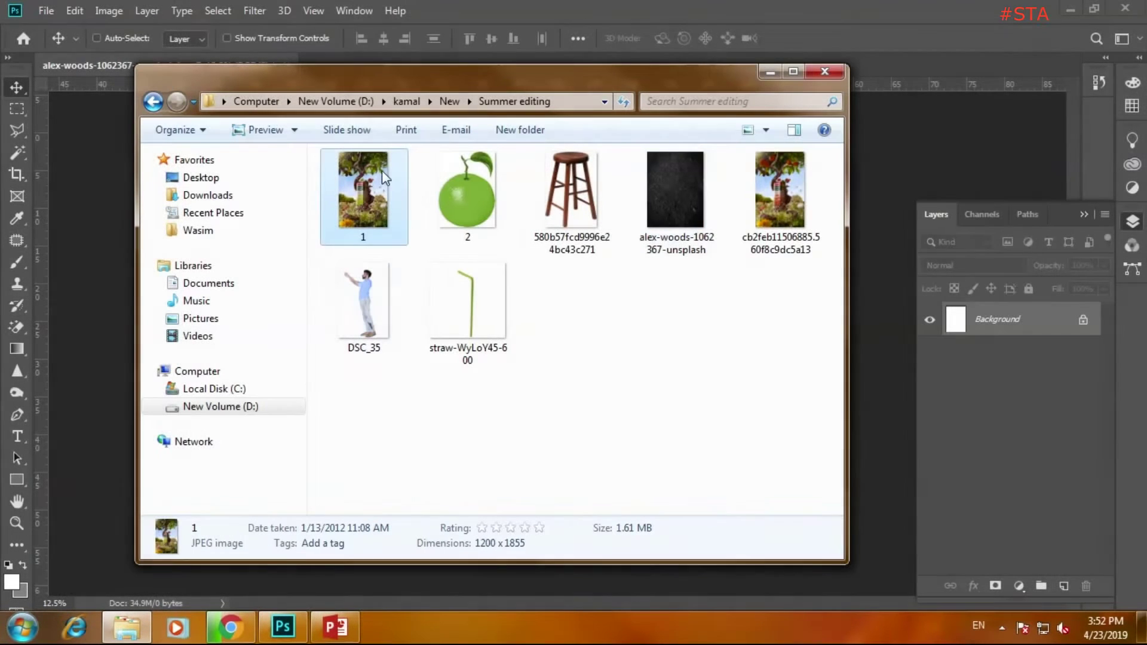
Open 1.jpg, select the whole tree photo and move it into the white document's top-left corner.
{"action": "left_click_drag", "start_coordinate": [382, 170], "coordinate": [297, 635]}
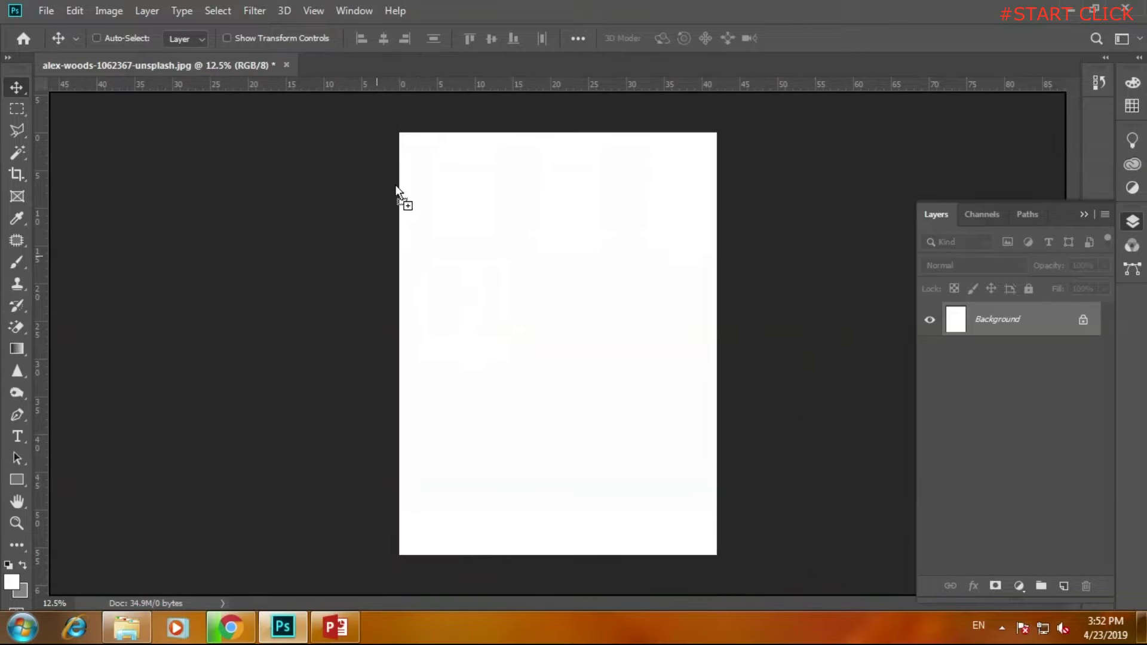
{"action": "left_click_drag", "start_coordinate": [297, 635], "coordinate": [413, 66]}
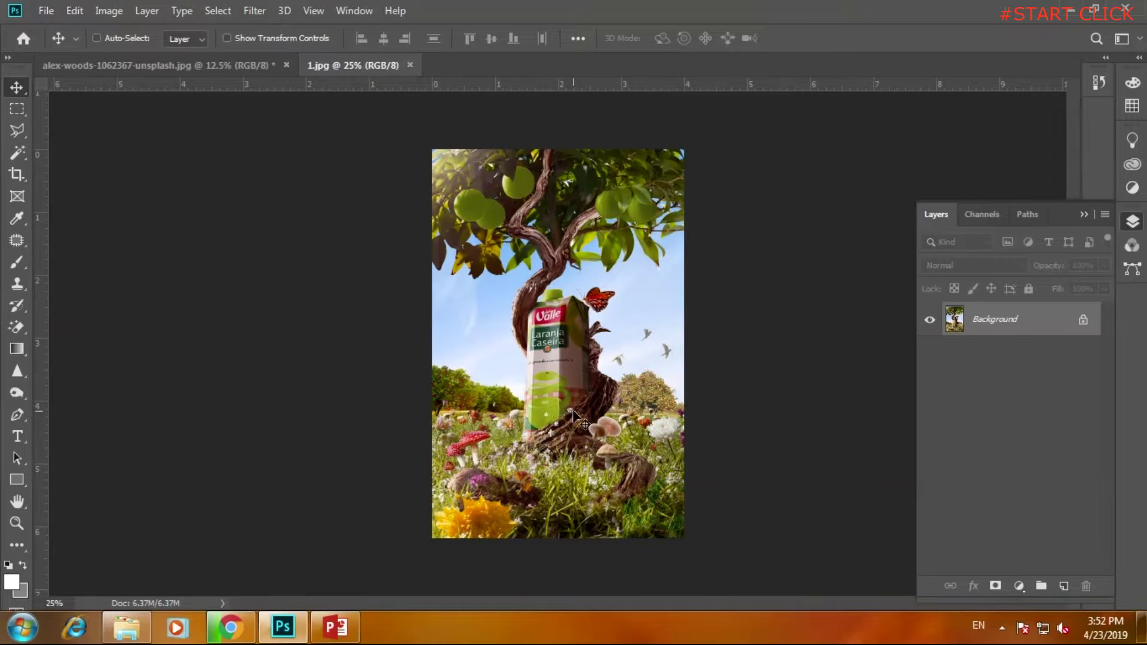
{"action": "left_click", "coordinate": [17, 109]}
{"action": "left_click_drag", "start_coordinate": [407, 123], "coordinate": [777, 578]}
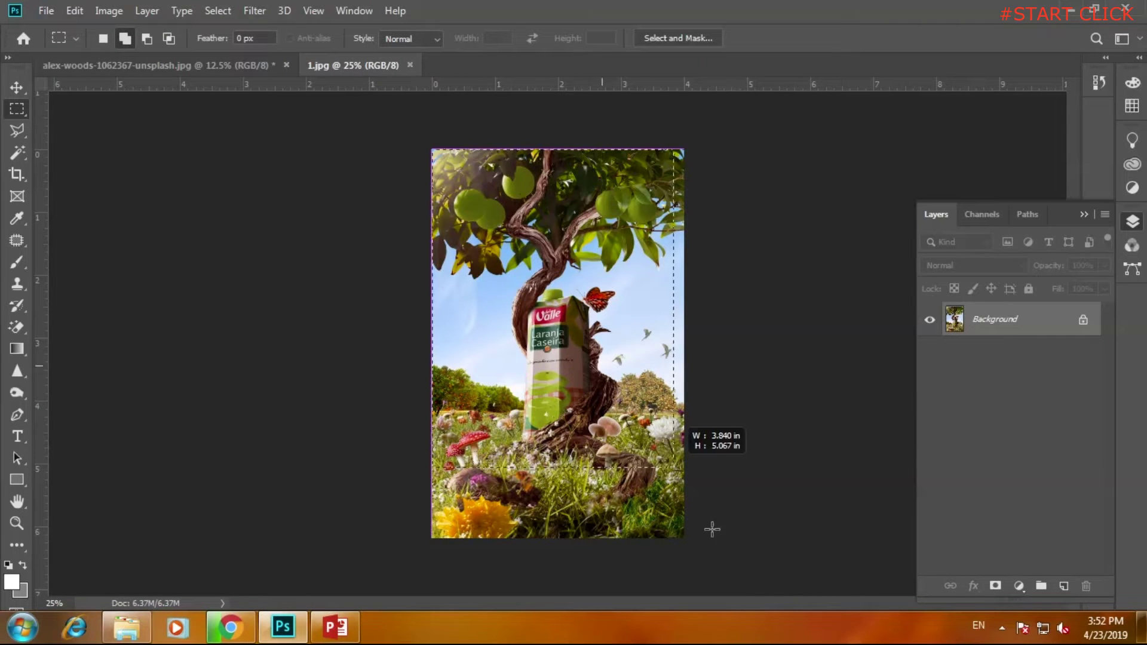
{"action": "left_click", "coordinate": [17, 87]}
{"action": "mouse_move", "coordinate": [448, 272]}
{"action": "left_mouse_down"}
{"action": "mouse_move", "coordinate": [221, 69]}
{"action": "mouse_move", "coordinate": [512, 313]}
{"action": "left_mouse_up"}
{"action": "left_click_drag", "start_coordinate": [508, 261], "coordinate": [439, 170]}
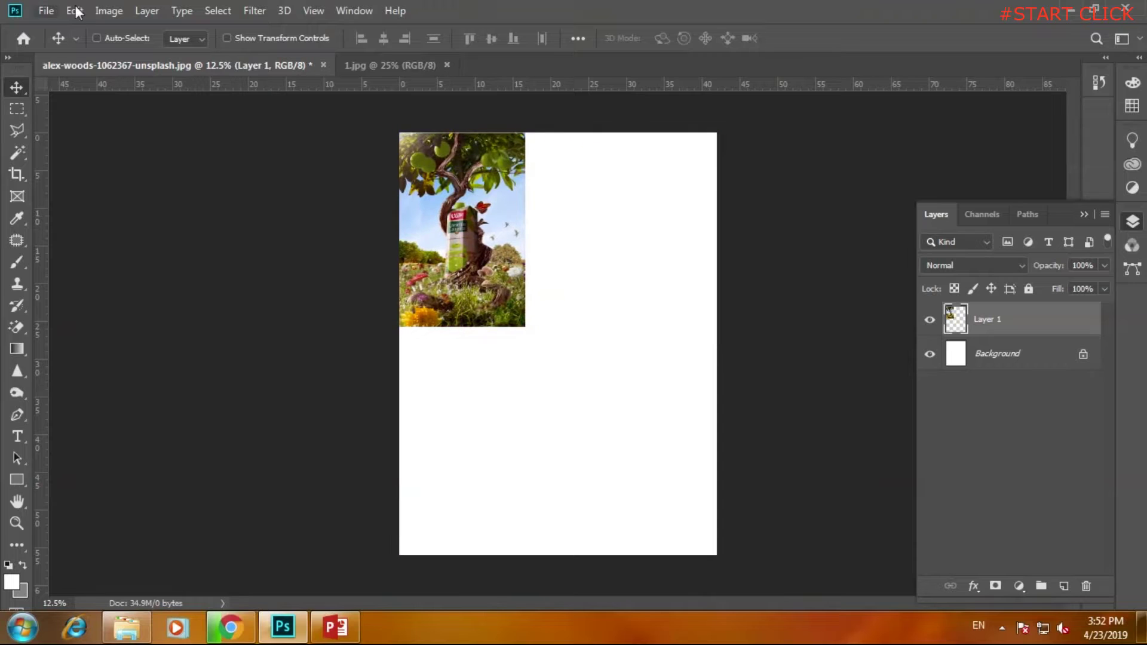
Free-transform Layer 1 to about 260.67% by 227.65% so the tree photo covers the canvas.
{"action": "left_click", "coordinate": [75, 11]}
{"action": "left_click", "coordinate": [179, 373]}
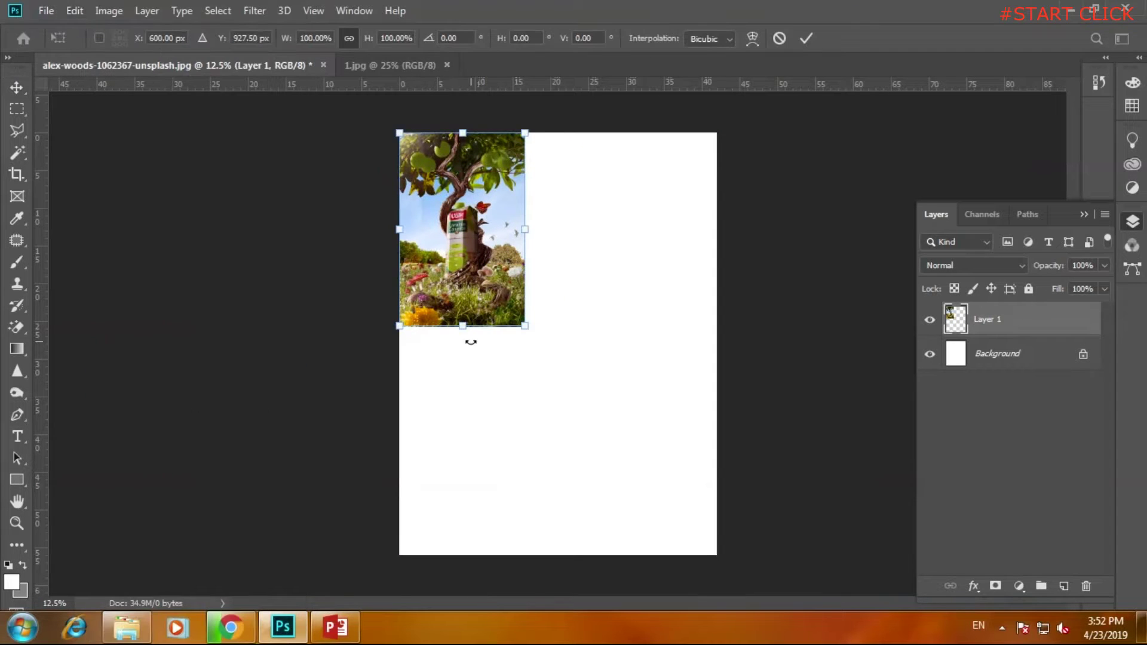
{"action": "left_click_drag", "start_coordinate": [526, 327], "coordinate": [720, 564]}
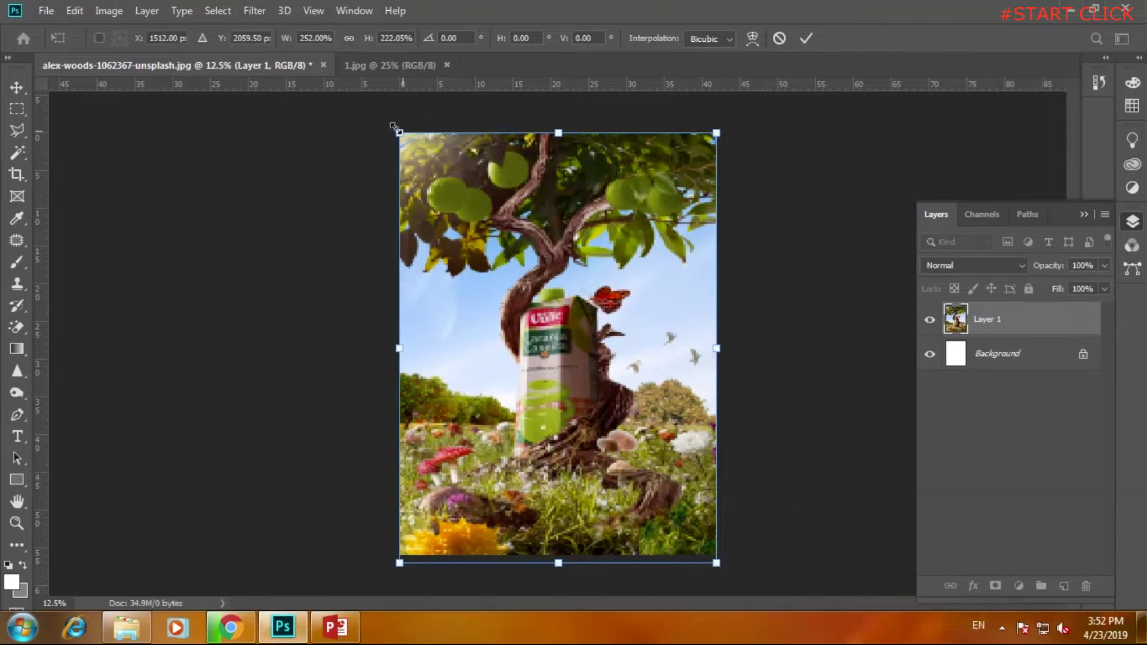
{"action": "left_click_drag", "start_coordinate": [400, 130], "coordinate": [389, 132]}
{"action": "left_click_drag", "start_coordinate": [551, 133], "coordinate": [551, 122]}
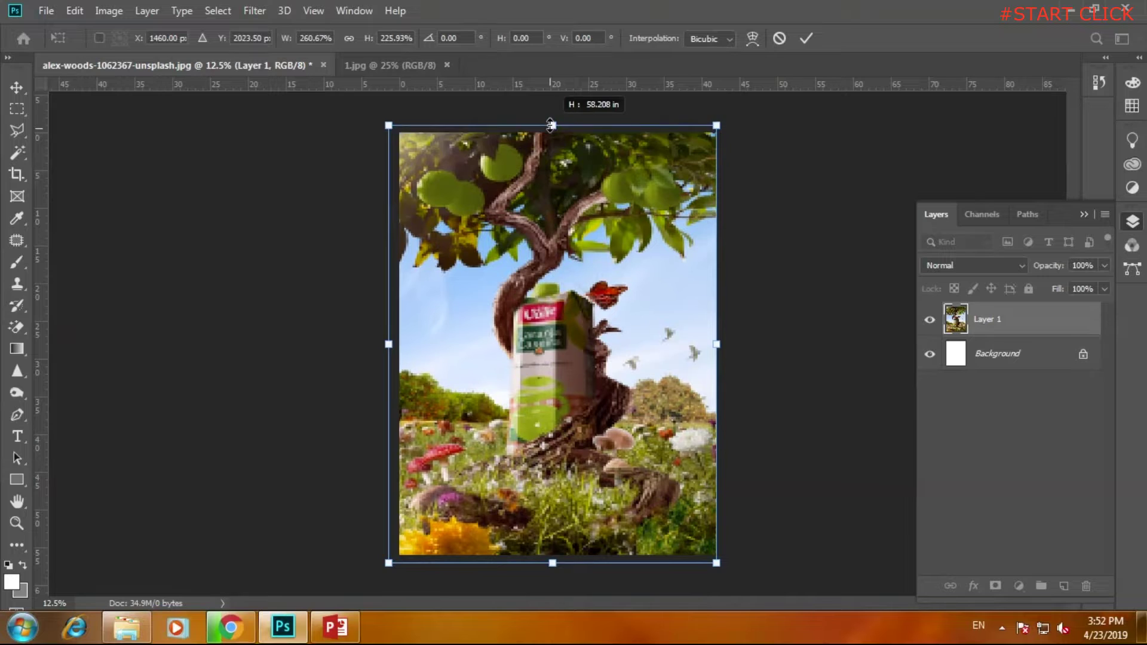
{"action": "left_click_drag", "start_coordinate": [558, 263], "coordinate": [556, 262]}
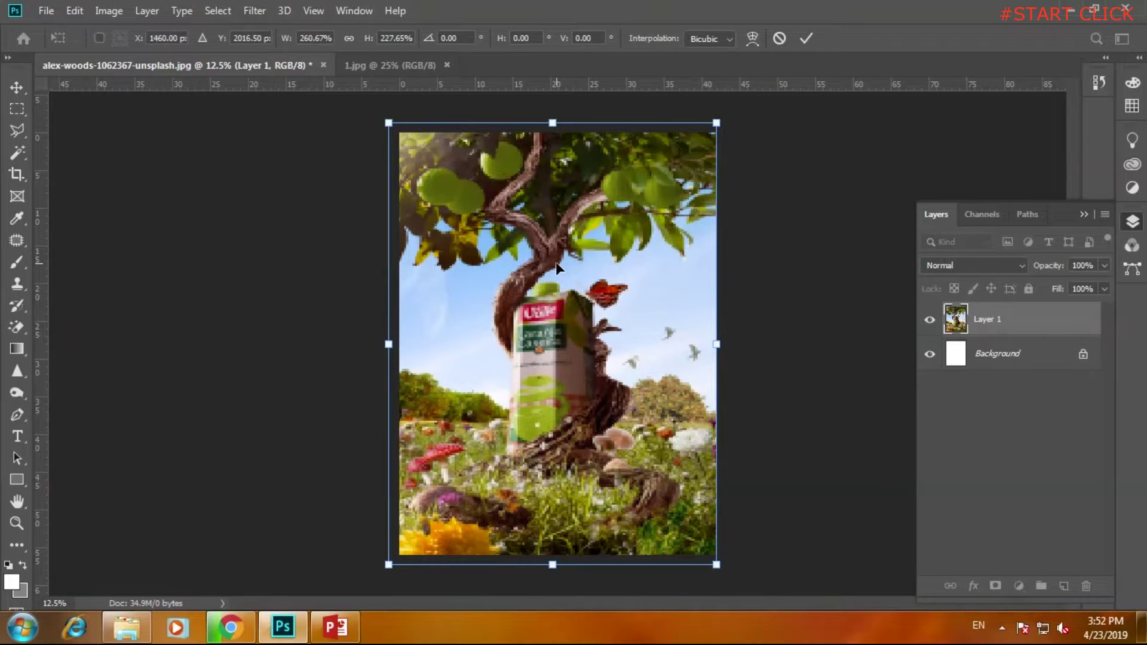
{"action": "key", "text": "Return"}
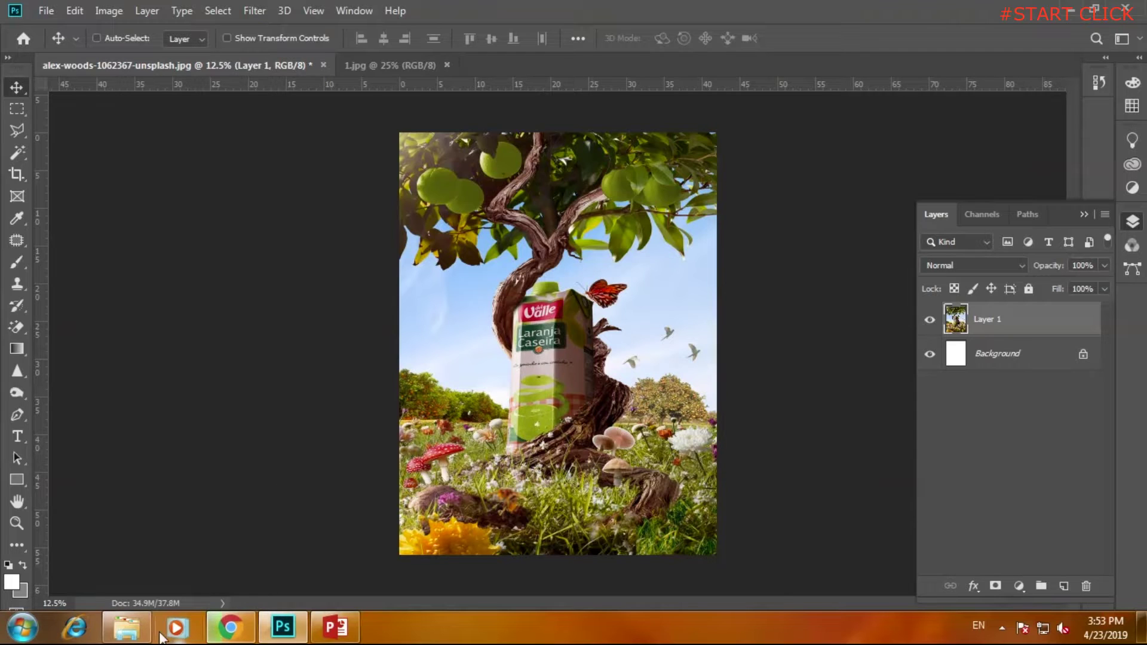
Open the stool PNG from the Summer editing folder as its own Photoshop document.
{"action": "left_click", "coordinate": [126, 627]}
{"action": "left_click", "coordinate": [589, 219]}
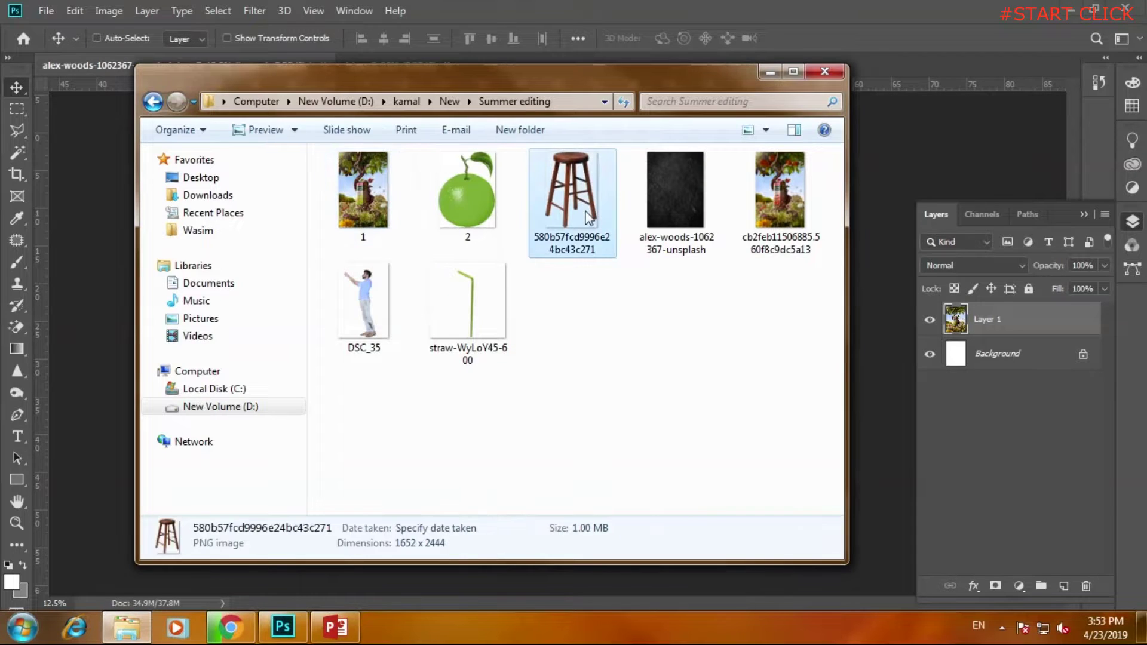
{"action": "left_click_drag", "start_coordinate": [581, 197], "coordinate": [291, 628]}
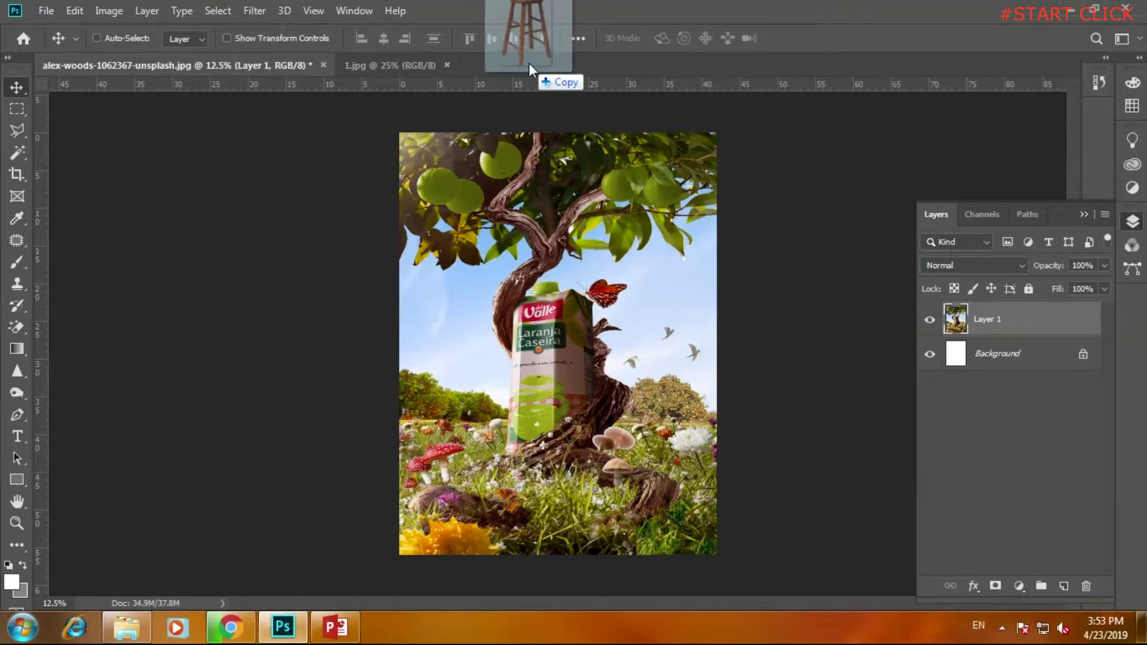
{"action": "left_click_drag", "start_coordinate": [291, 629], "coordinate": [529, 63]}
{"action": "left_click", "coordinate": [379, 63]}
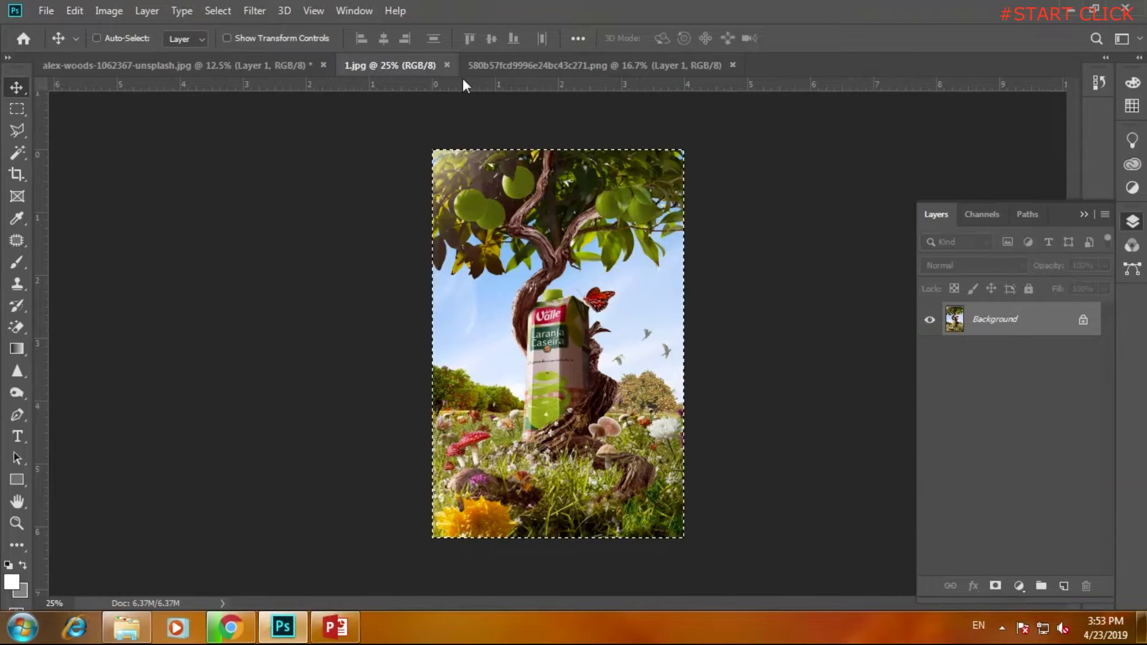
Close 1.jpg and bring the stool into the composite as Layer 2.
{"action": "left_click", "coordinate": [446, 64]}
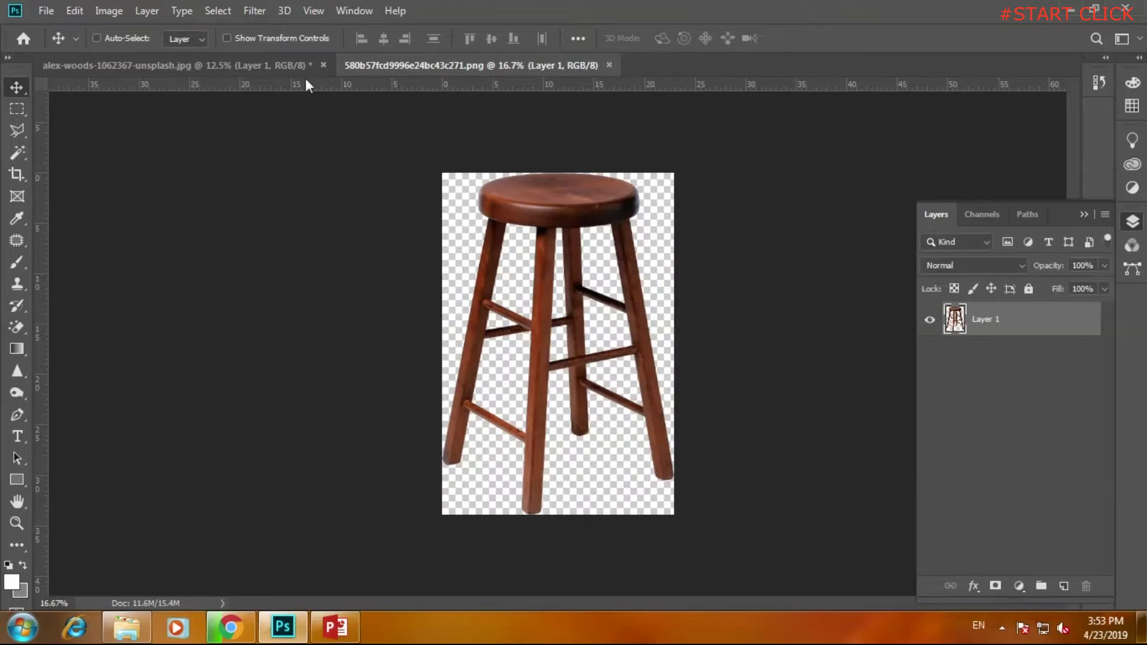
{"action": "mouse_move", "coordinate": [552, 231]}
{"action": "left_mouse_down"}
{"action": "mouse_move", "coordinate": [344, 141]}
{"action": "mouse_move", "coordinate": [597, 389]}
{"action": "left_mouse_up"}
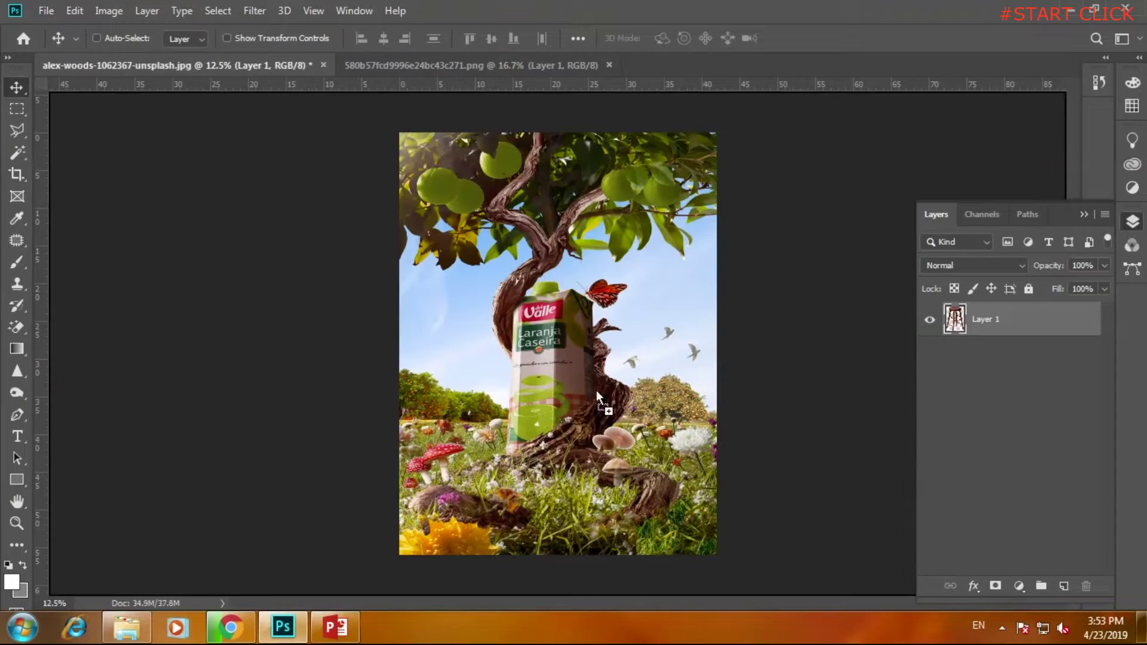
{"action": "left_click_drag", "start_coordinate": [630, 451], "coordinate": [630, 451]}
{"action": "left_click_drag", "start_coordinate": [597, 352], "coordinate": [597, 308]}
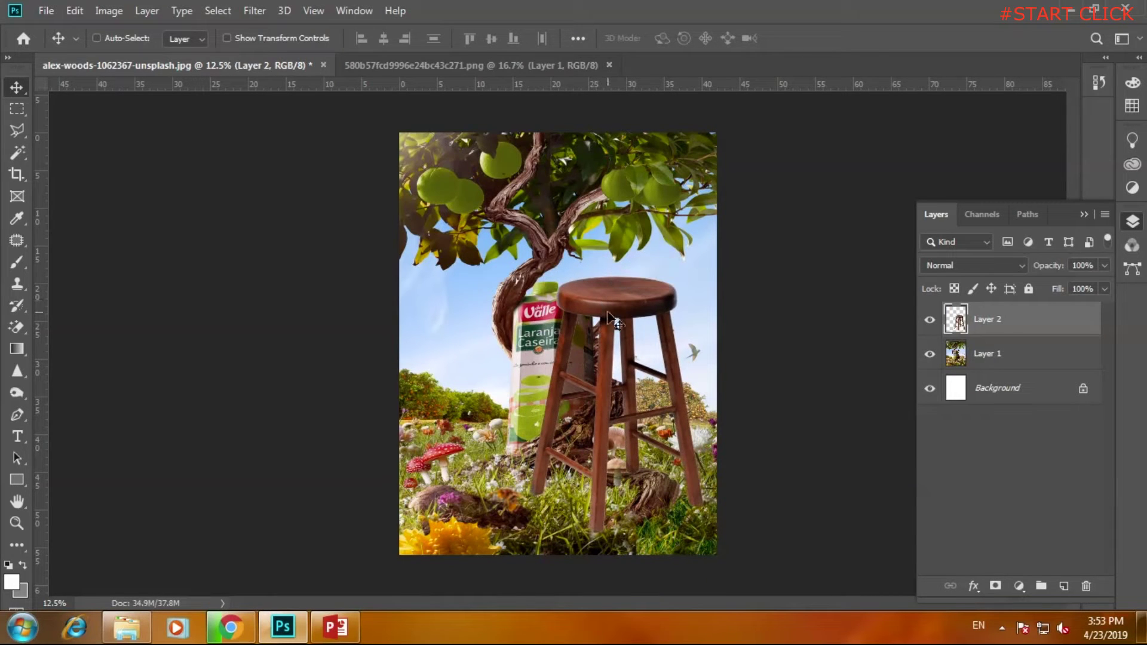
Scale the stool to 73.86% and place it in the grass right of the juice carton.
{"action": "left_click", "coordinate": [75, 11]}
{"action": "mouse_move", "coordinate": [130, 390]}
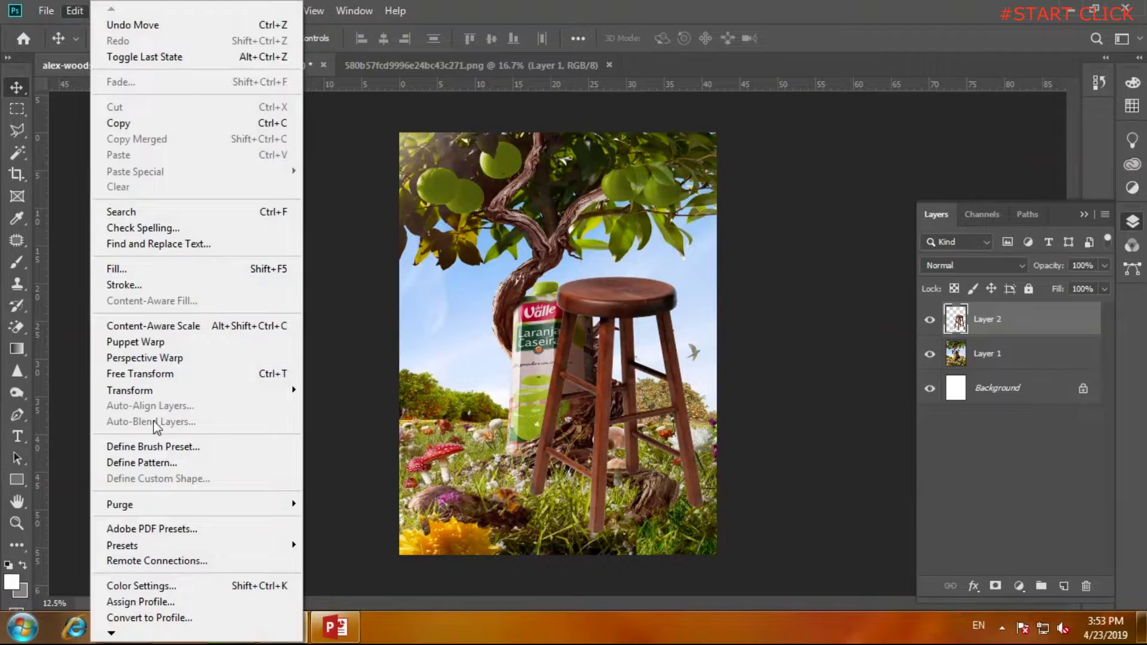
{"action": "left_click", "coordinate": [154, 376]}
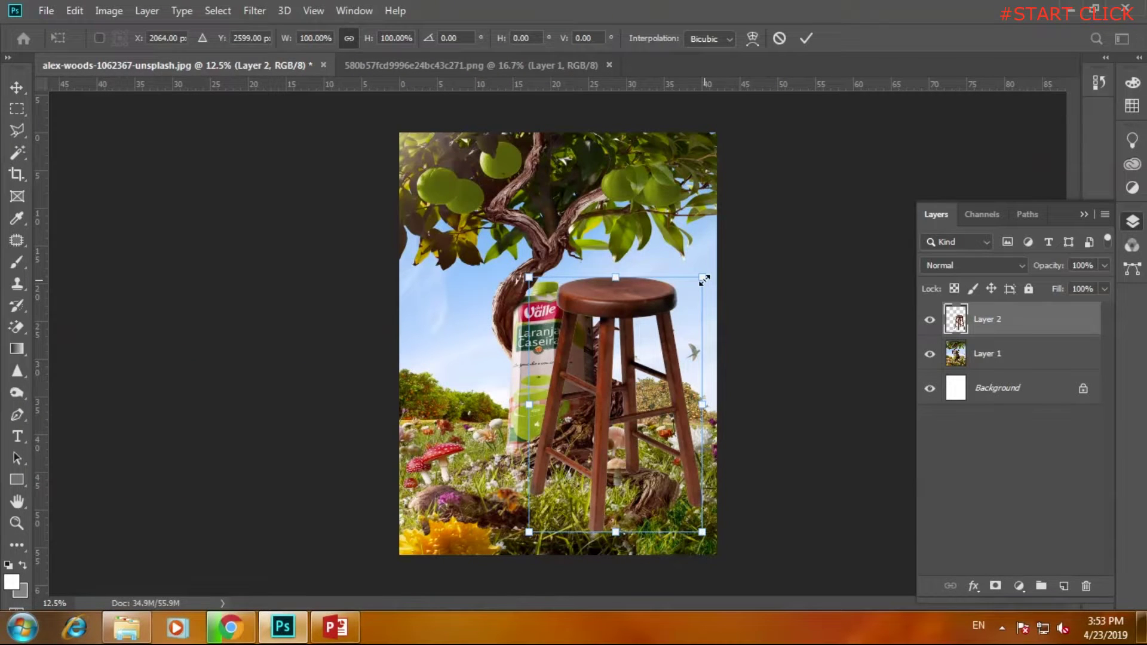
{"action": "left_click_drag", "start_coordinate": [704, 280], "coordinate": [657, 343]}
{"action": "mouse_move", "coordinate": [613, 415]}
{"action": "left_mouse_down"}
{"action": "mouse_move", "coordinate": [665, 438]}
{"action": "mouse_move", "coordinate": [666, 412]}
{"action": "left_mouse_up"}
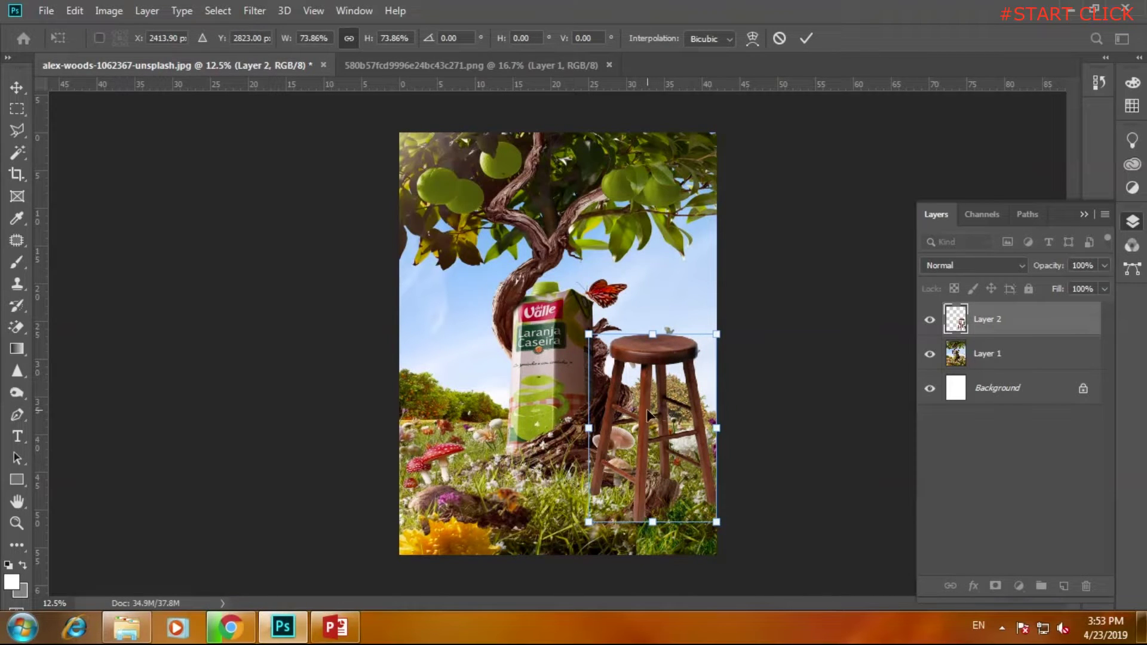
{"action": "left_click_drag", "start_coordinate": [647, 410], "coordinate": [647, 425]}
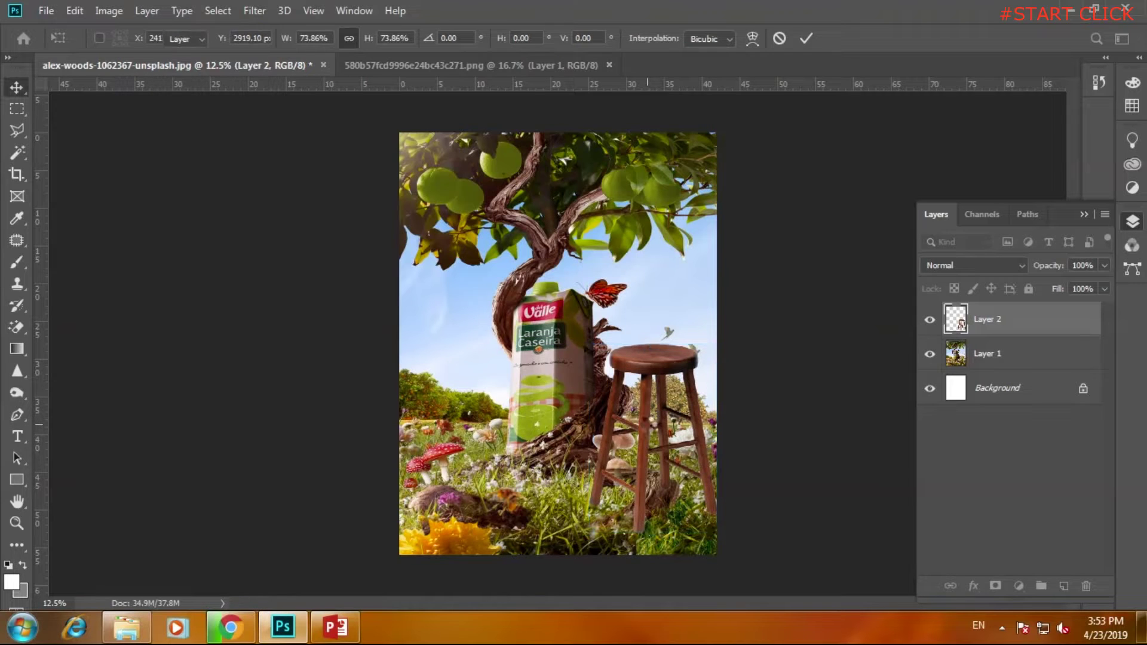
{"action": "key", "text": "Return"}
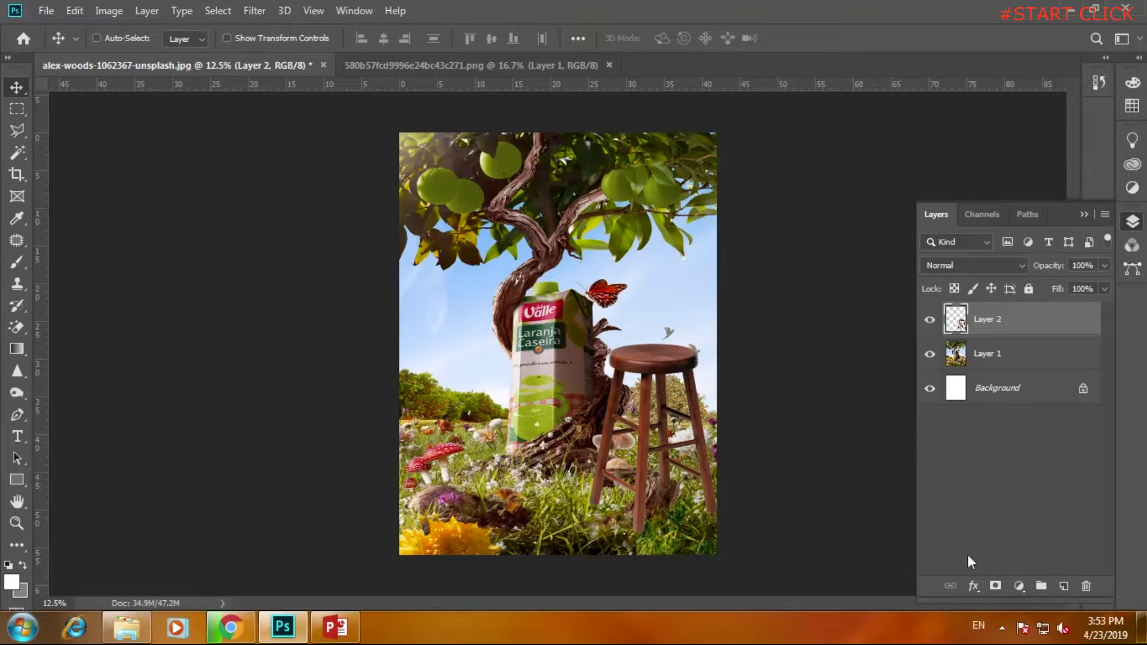
Add a layer mask to Layer 2 and set a 495 px, 0% hardness brush.
{"action": "left_click", "coordinate": [996, 586]}
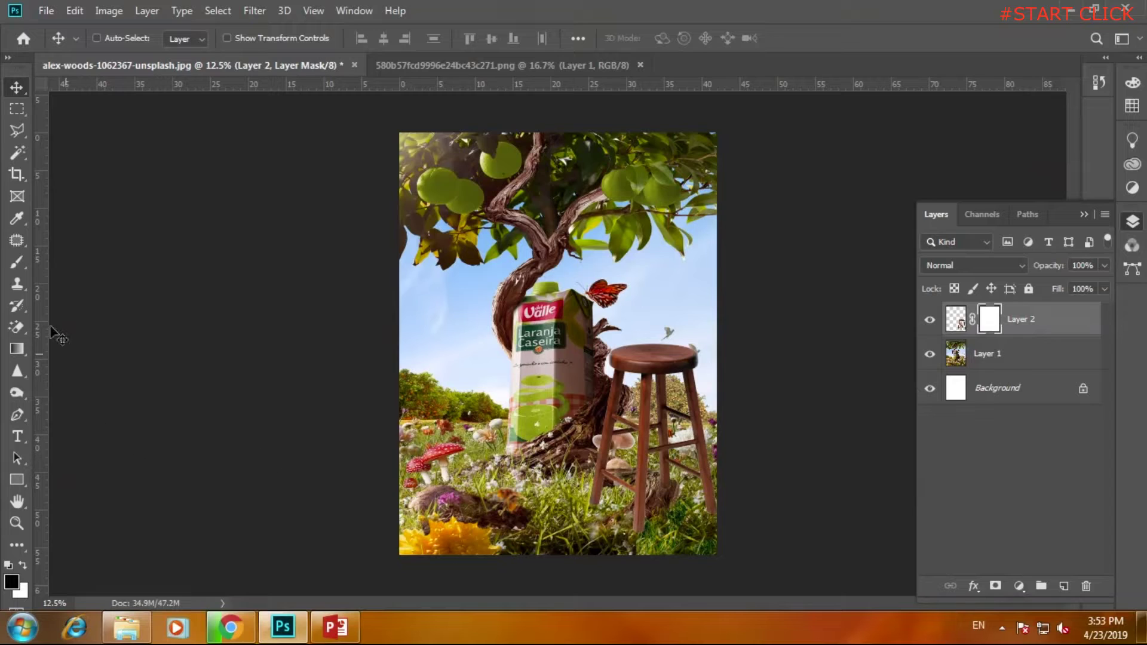
{"action": "right_click", "coordinate": [18, 261]}
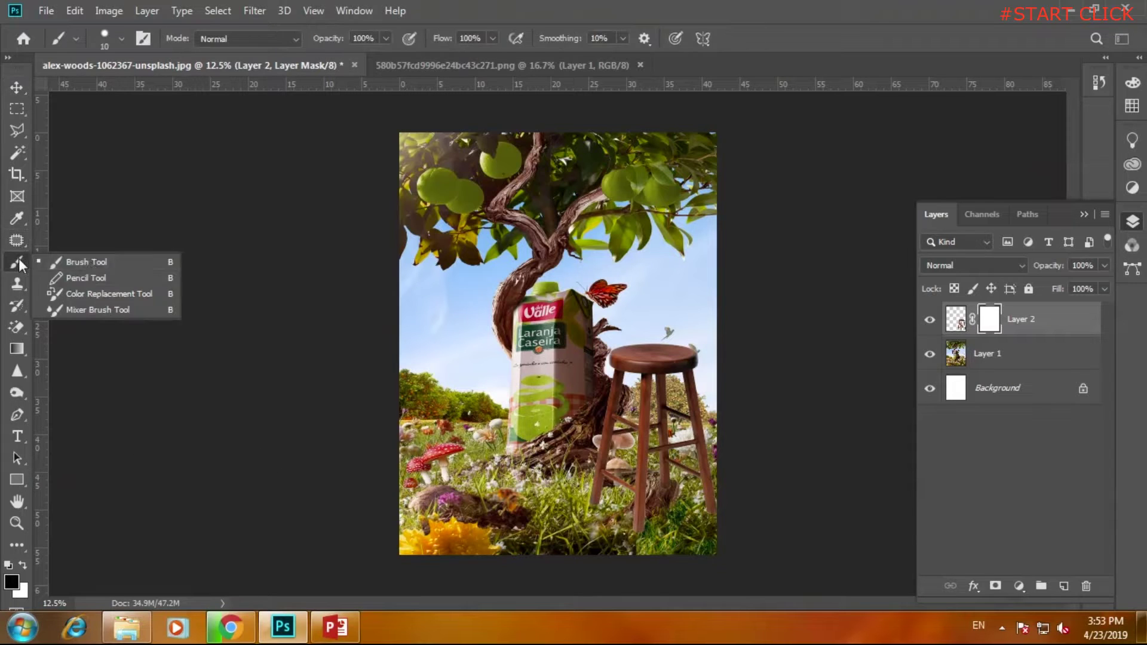
{"action": "left_click", "coordinate": [91, 262]}
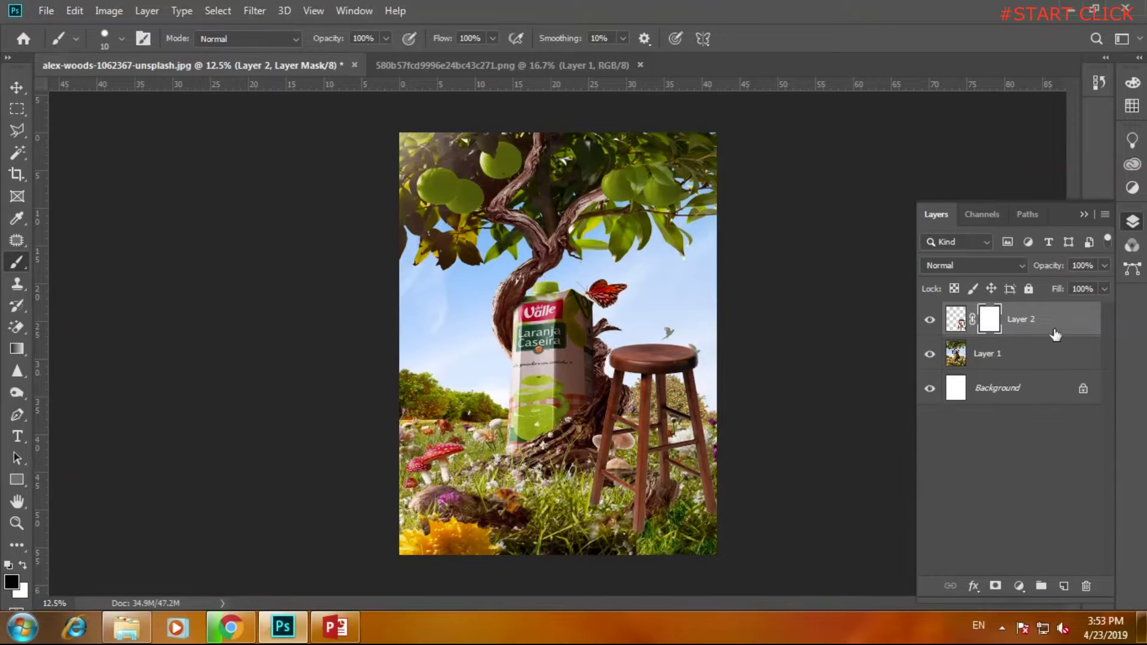
{"action": "right_click", "coordinate": [589, 345]}
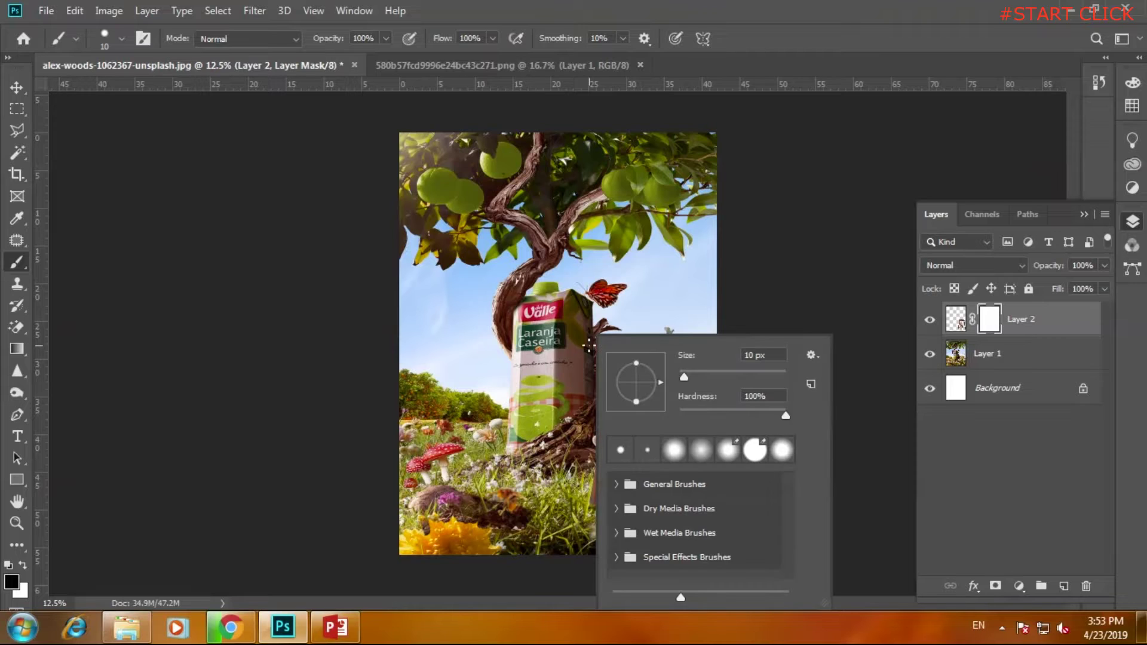
{"action": "mouse_move", "coordinate": [723, 411]}
{"action": "left_mouse_down"}
{"action": "mouse_move", "coordinate": [685, 414]}
{"action": "mouse_move", "coordinate": [711, 378]}
{"action": "left_mouse_up"}
{"action": "left_click_drag", "start_coordinate": [769, 374], "coordinate": [775, 374]}
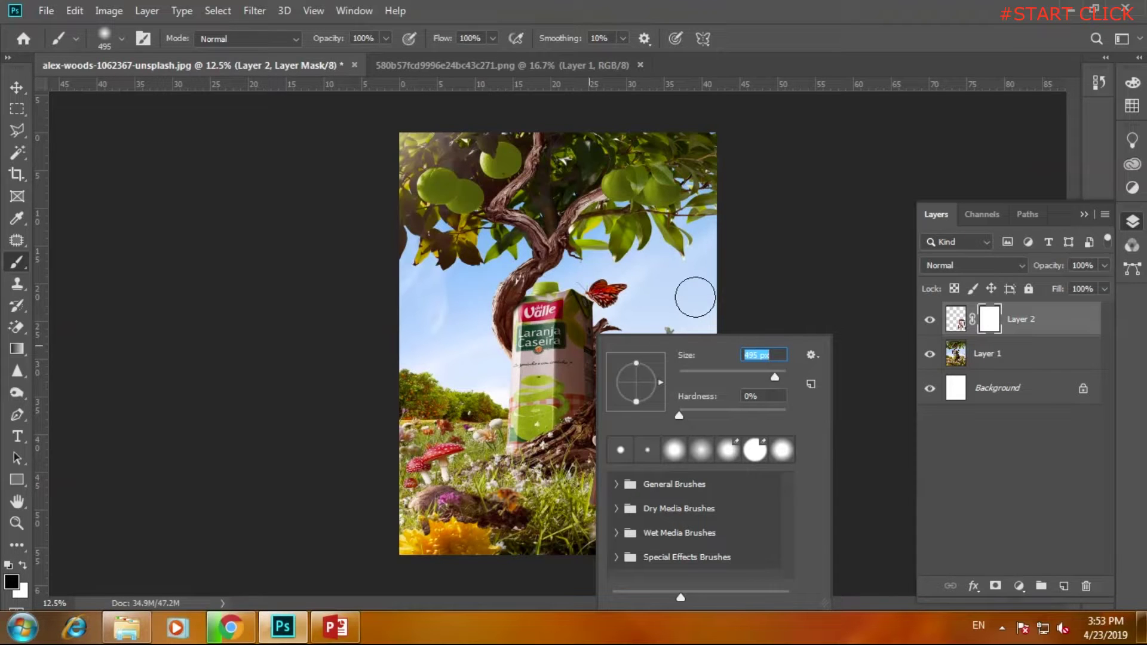
Paint on the mask to hide the bottom ends of the stool legs.
{"action": "key", "text": "Return"}
{"action": "key", "text": "ctrl+plus"}
{"action": "key", "text": "ctrl+plus"}
{"action": "key", "text": "ctrl+plus"}
{"action": "left_click_drag", "start_coordinate": [686, 453], "coordinate": [429, 154]}
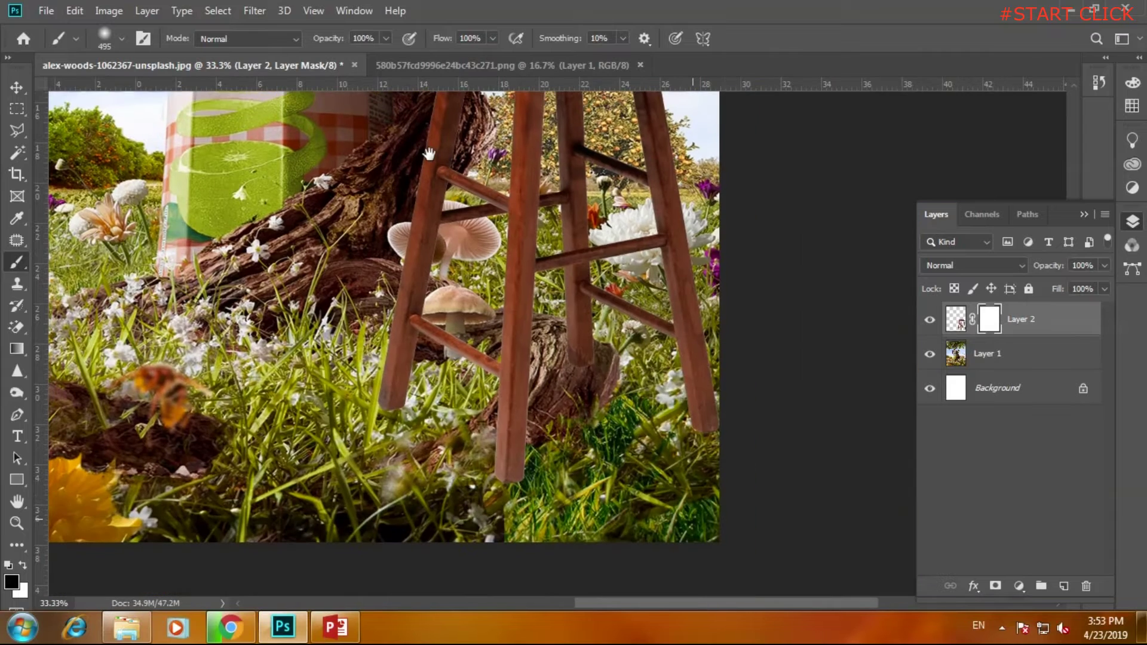
{"action": "mouse_move", "coordinate": [397, 392]}
{"action": "left_mouse_down"}
{"action": "mouse_move", "coordinate": [596, 423]}
{"action": "mouse_move", "coordinate": [607, 387]}
{"action": "mouse_move", "coordinate": [670, 428]}
{"action": "mouse_move", "coordinate": [487, 432]}
{"action": "mouse_move", "coordinate": [440, 419]}
{"action": "left_mouse_up"}
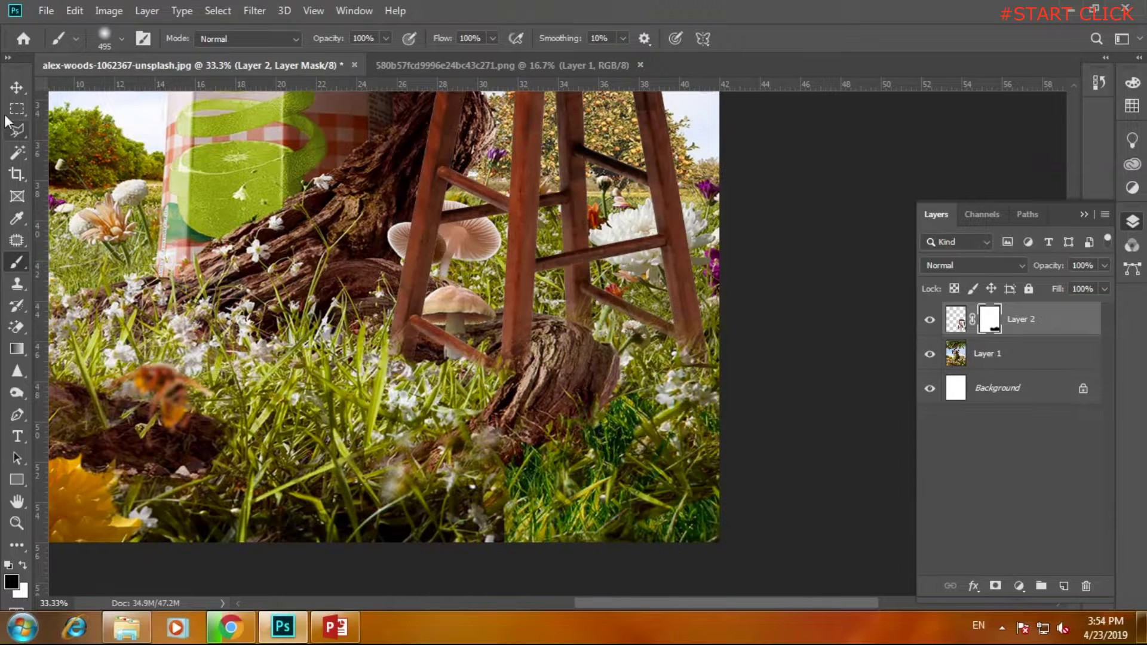
{"action": "left_click", "coordinate": [12, 94]}
{"action": "left_click_drag", "start_coordinate": [487, 223], "coordinate": [517, 372]}
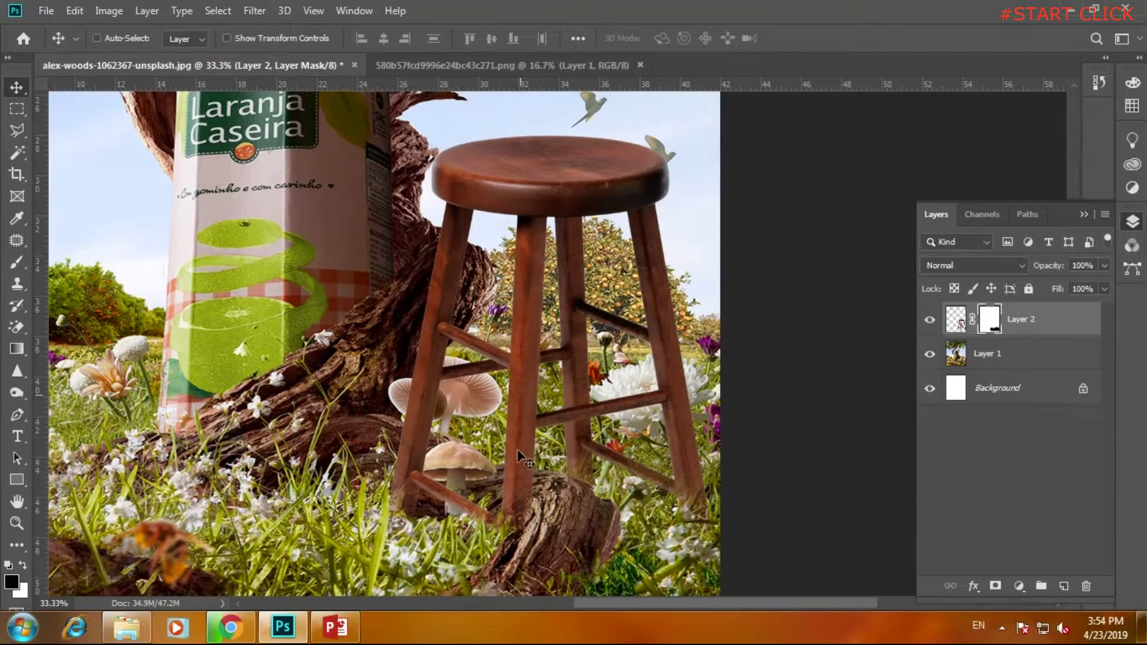
{"action": "key", "text": "b"}
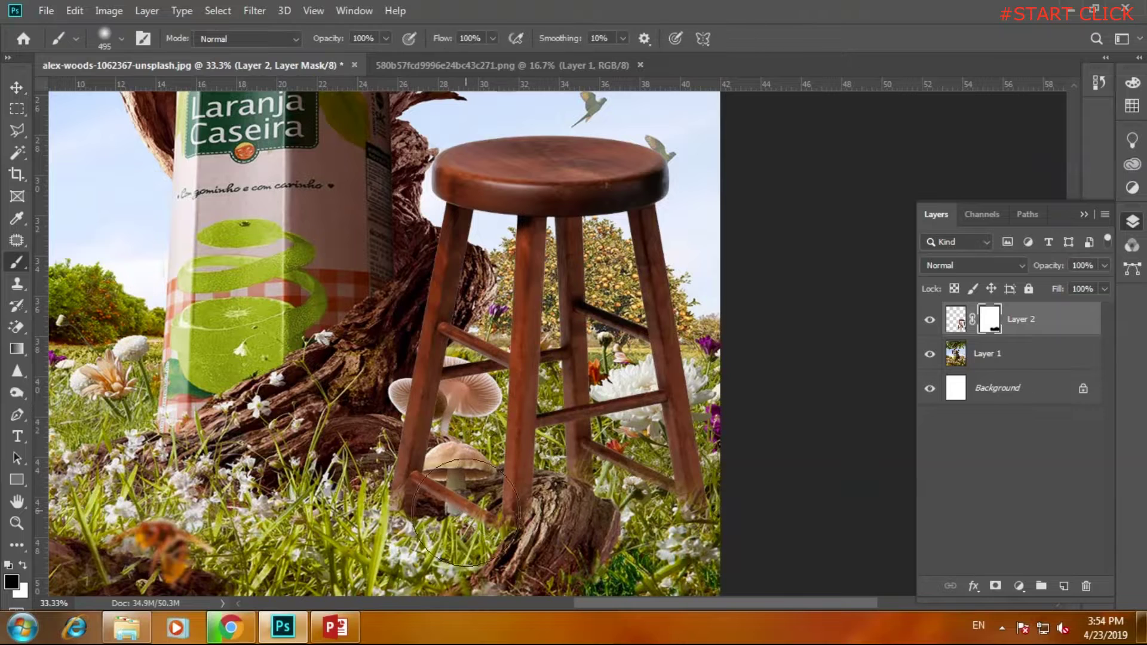
{"action": "mouse_move", "coordinate": [410, 498]}
{"action": "left_mouse_down"}
{"action": "mouse_move", "coordinate": [695, 530]}
{"action": "mouse_move", "coordinate": [578, 512]}
{"action": "mouse_move", "coordinate": [615, 516]}
{"action": "left_mouse_up"}
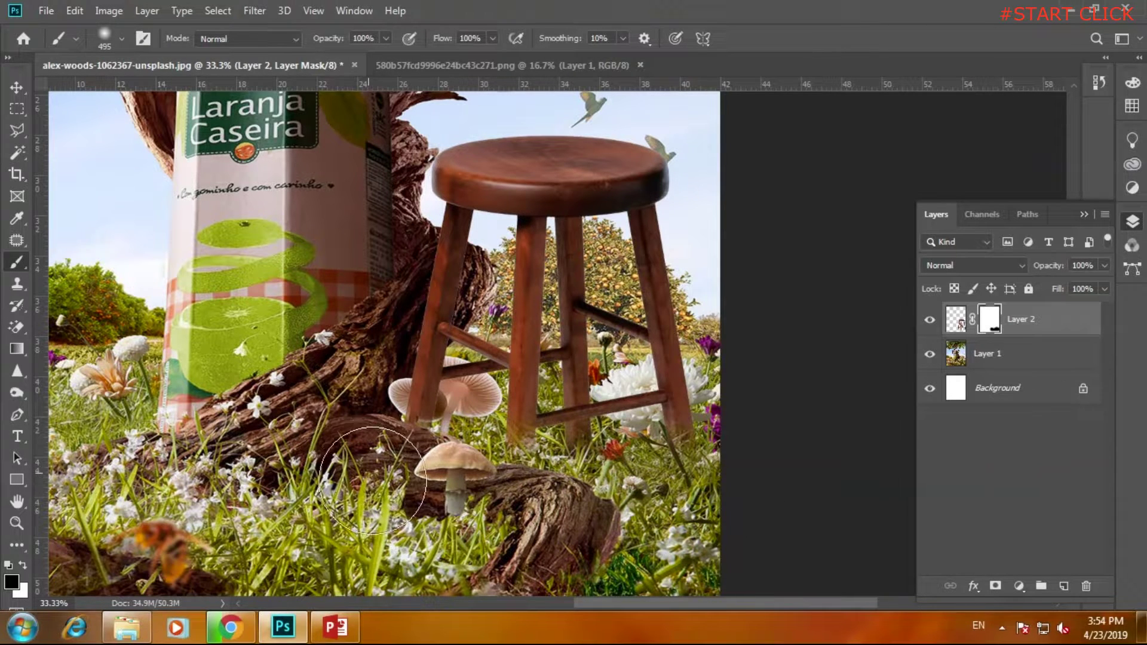
Move the stool down so its legs stand in the grass.
{"action": "left_click", "coordinate": [11, 91]}
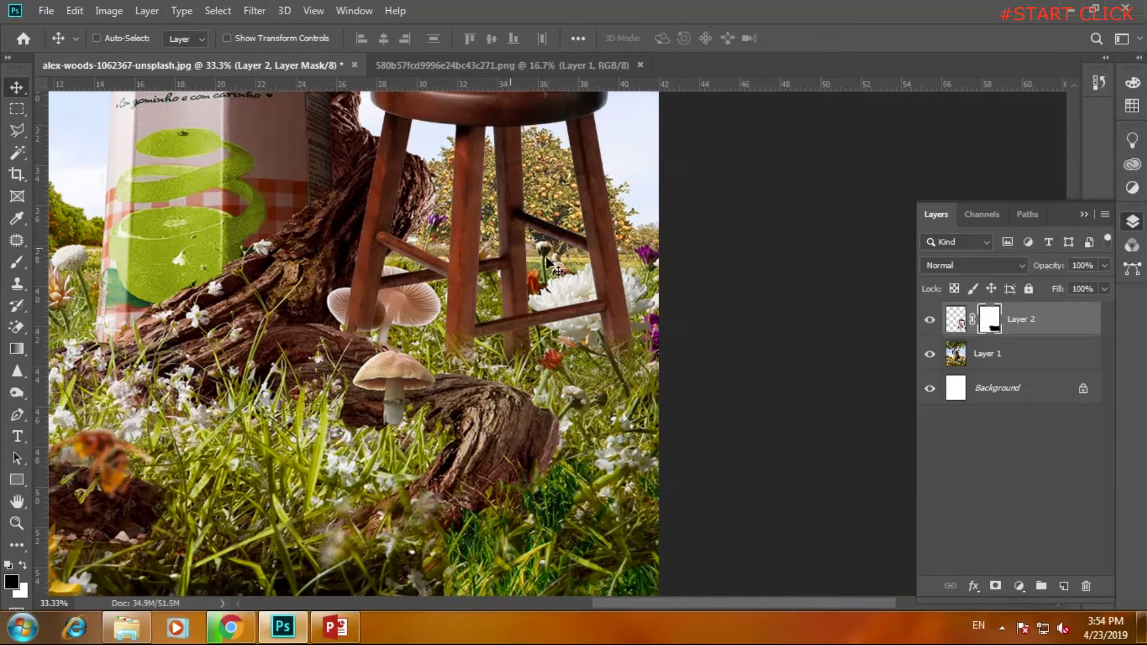
{"action": "mouse_move", "coordinate": [465, 257]}
{"action": "left_mouse_down"}
{"action": "mouse_move", "coordinate": [472, 475]}
{"action": "mouse_move", "coordinate": [471, 464]}
{"action": "left_mouse_up"}
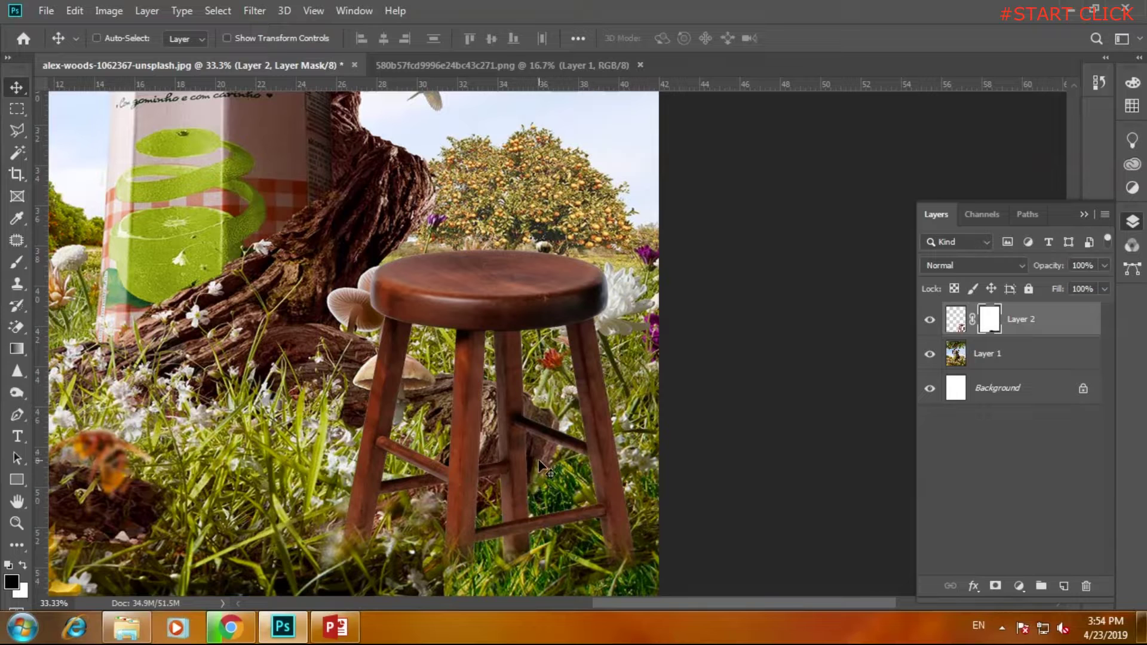
{"action": "scroll", "coordinate": [541, 466], "scroll_direction": "down", "scroll_amount": 1}
{"action": "scroll", "coordinate": [542, 467], "scroll_direction": "down", "scroll_amount": 2}
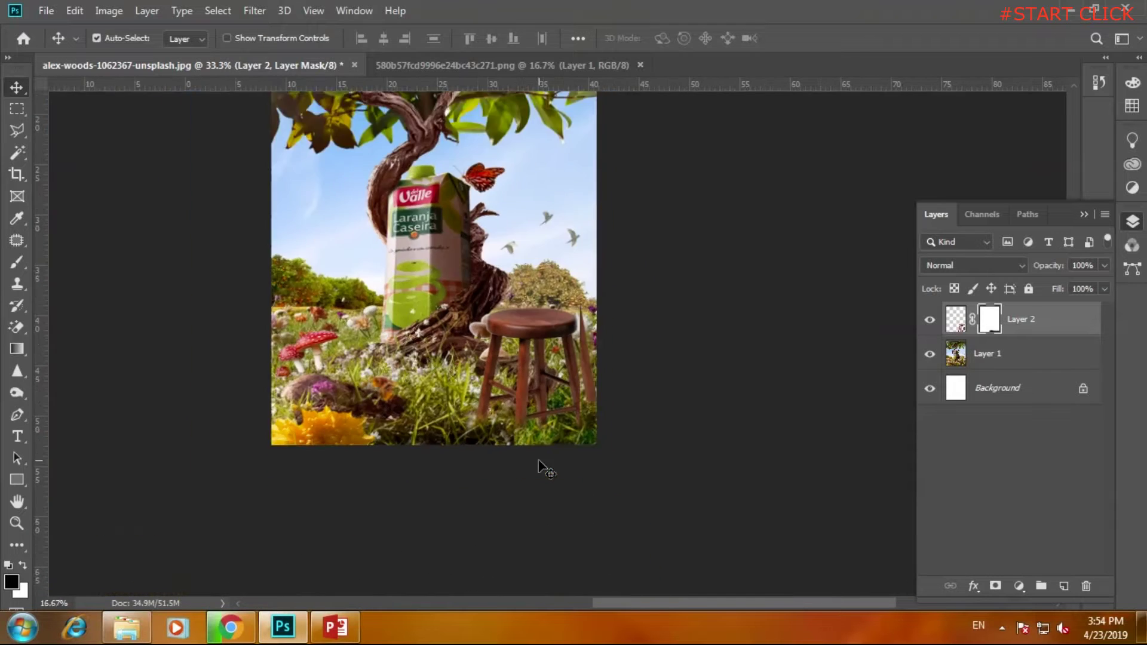
Scale the stool to 70.94% and settle it in the grass beside the tree roots.
{"action": "scroll", "coordinate": [562, 457], "scroll_direction": "down", "scroll_amount": 1}
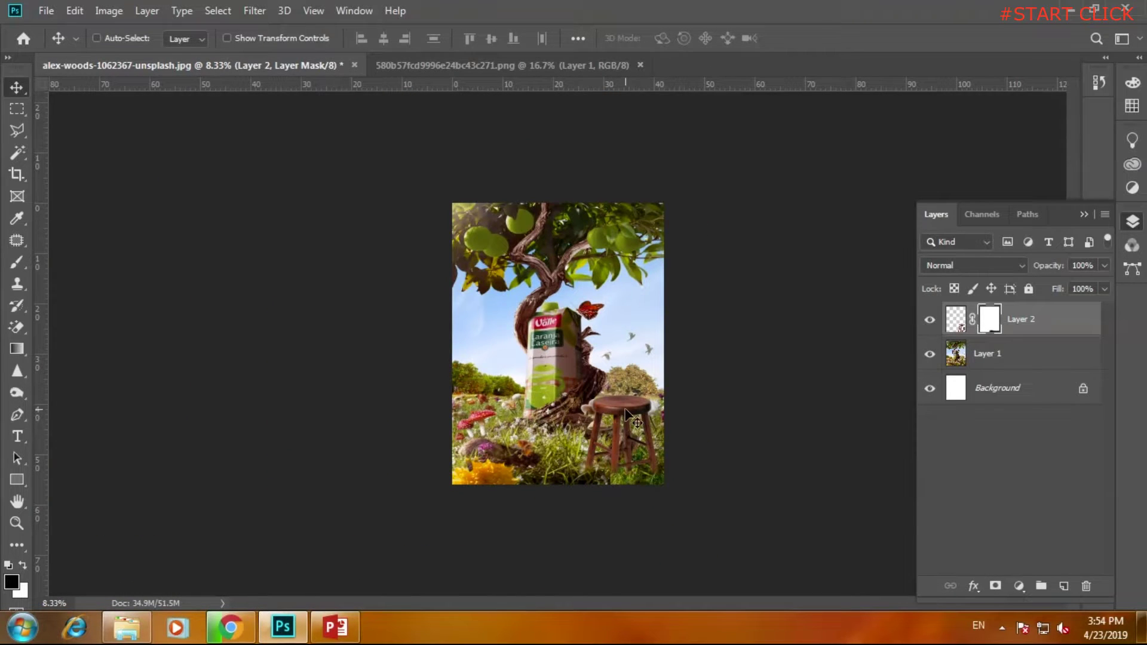
{"action": "left_click", "coordinate": [74, 11]}
{"action": "left_click", "coordinate": [142, 368]}
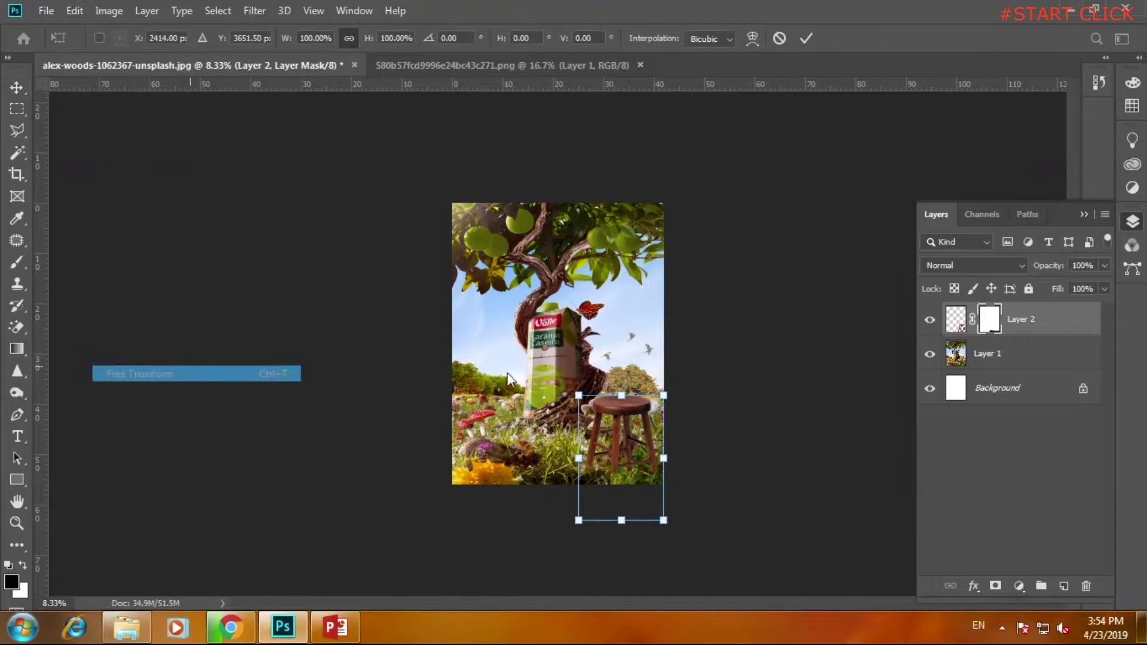
{"action": "left_click_drag", "start_coordinate": [663, 396], "coordinate": [631, 423]}
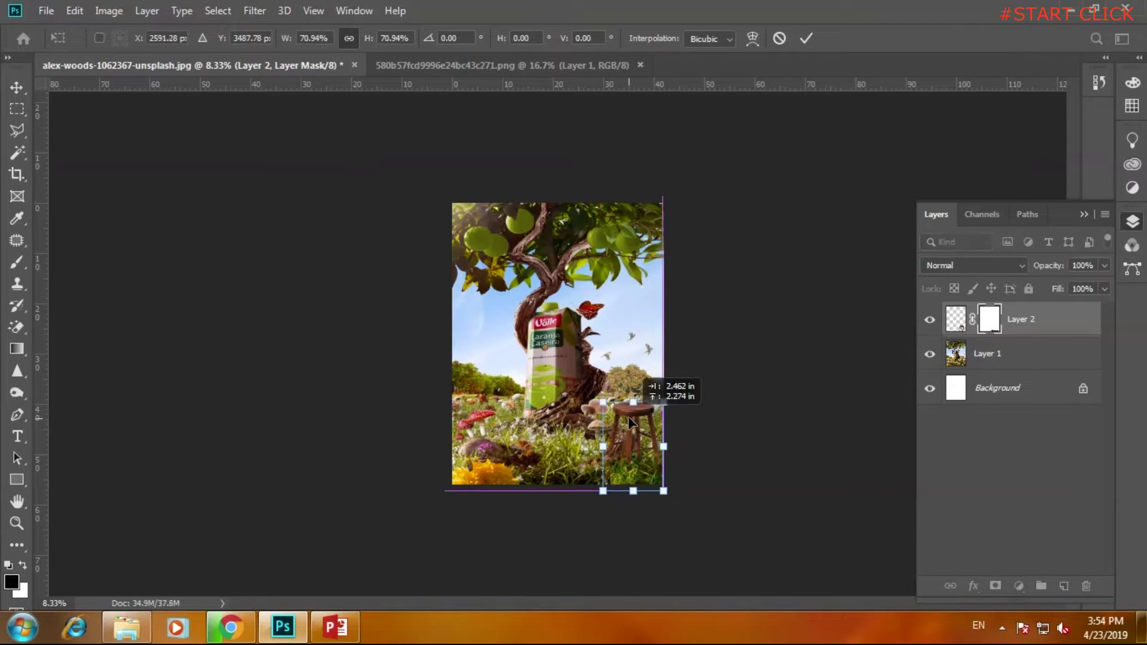
{"action": "left_click_drag", "start_coordinate": [626, 416], "coordinate": [626, 422]}
{"action": "key", "text": "Return"}
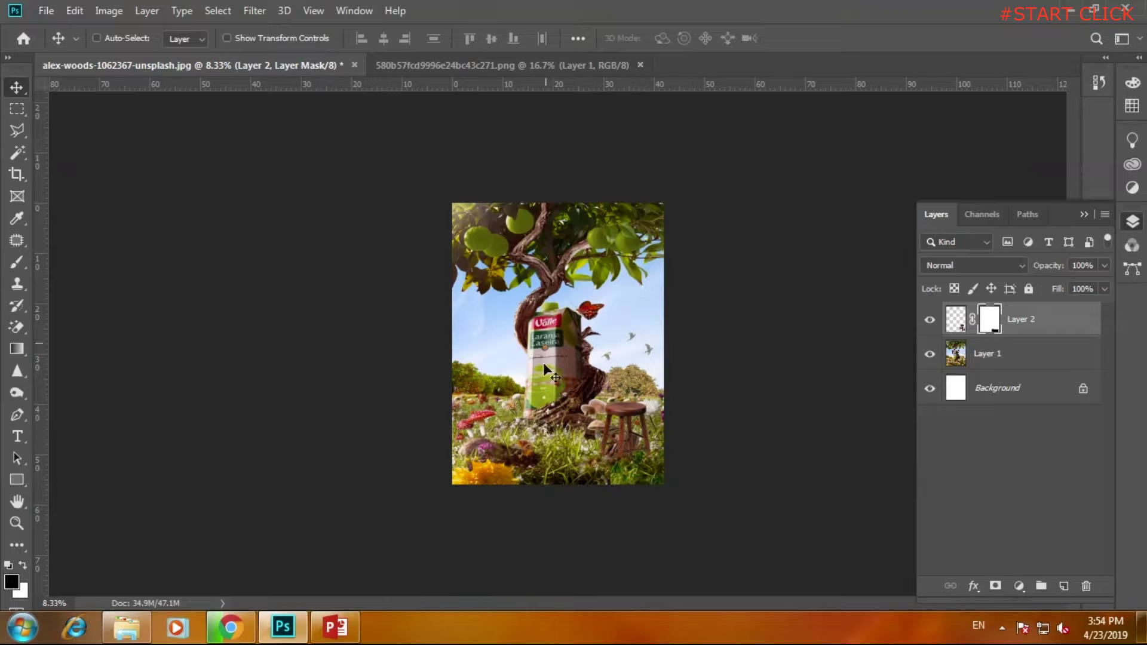
{"action": "left_click_drag", "start_coordinate": [629, 418], "coordinate": [632, 399]}
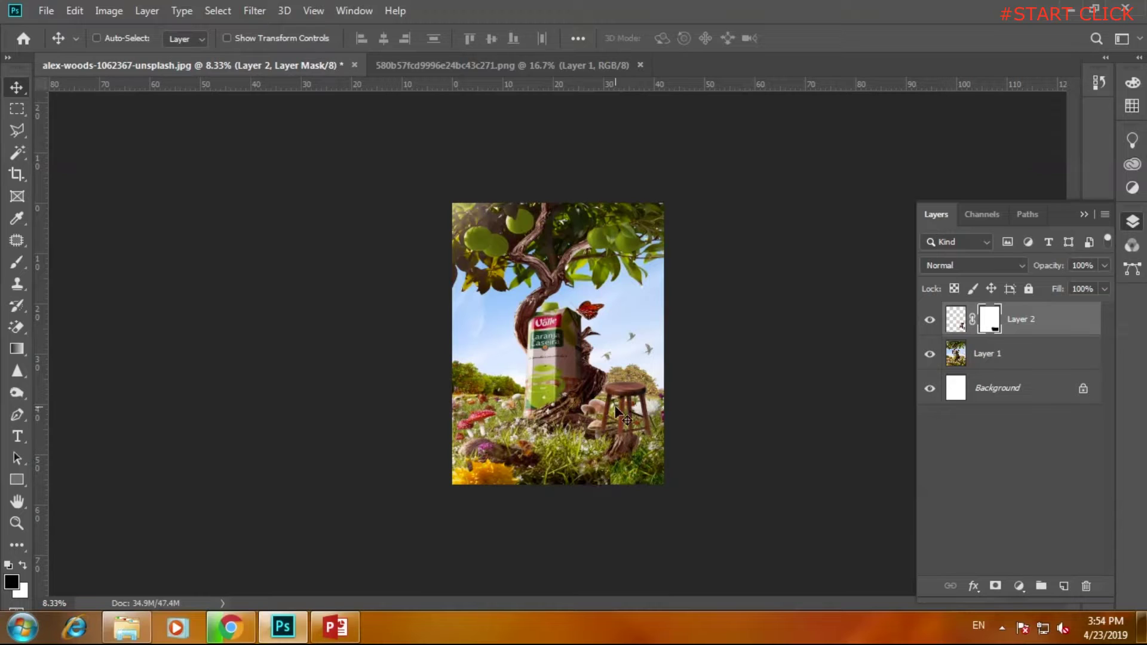
{"action": "left_click", "coordinate": [1010, 353]}
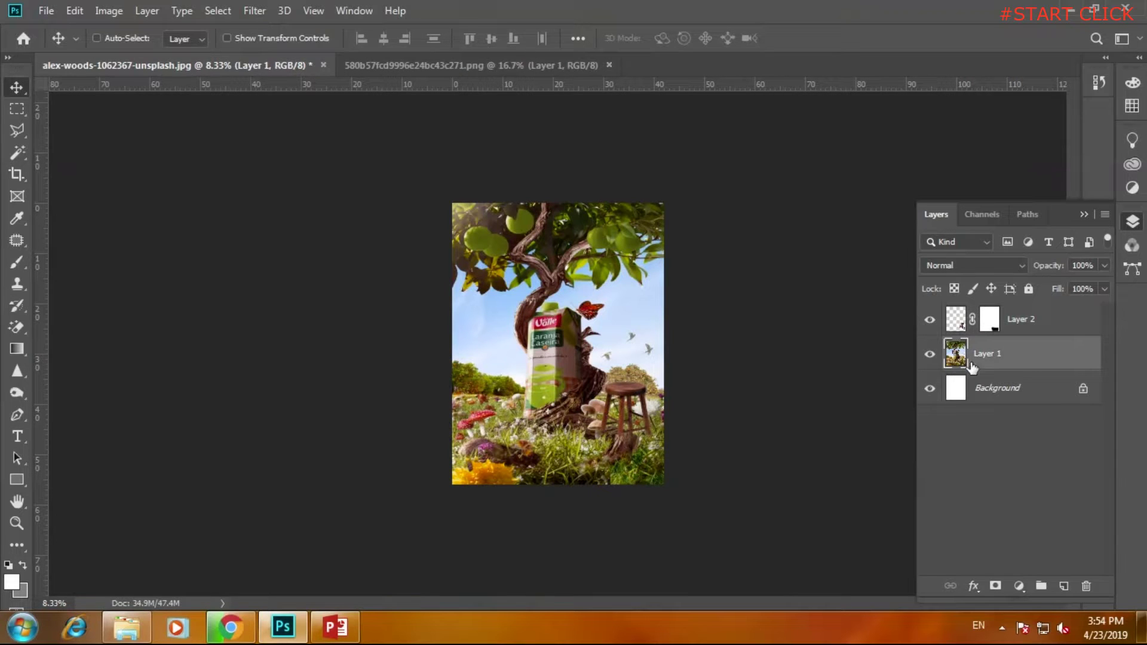
Add a layer mask to Layer 1, then discard it.
{"action": "left_click_drag", "start_coordinate": [982, 359], "coordinate": [997, 586]}
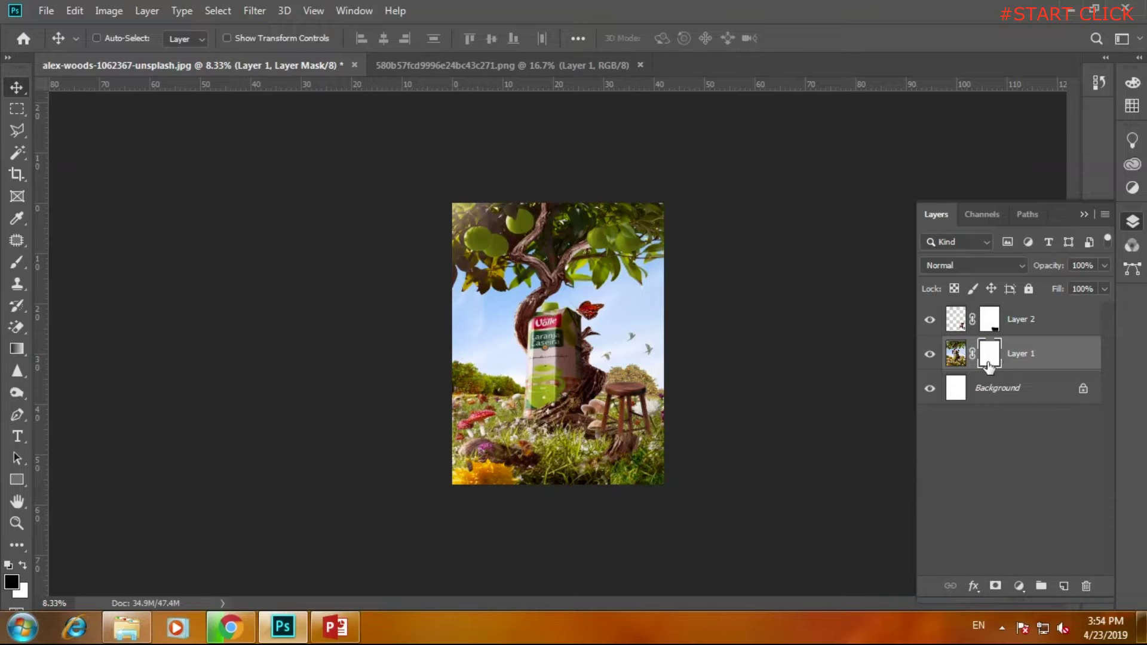
{"action": "mouse_move", "coordinate": [988, 366]}
{"action": "left_mouse_down"}
{"action": "mouse_move", "coordinate": [1072, 573]}
{"action": "mouse_move", "coordinate": [1064, 586]}
{"action": "left_mouse_up"}
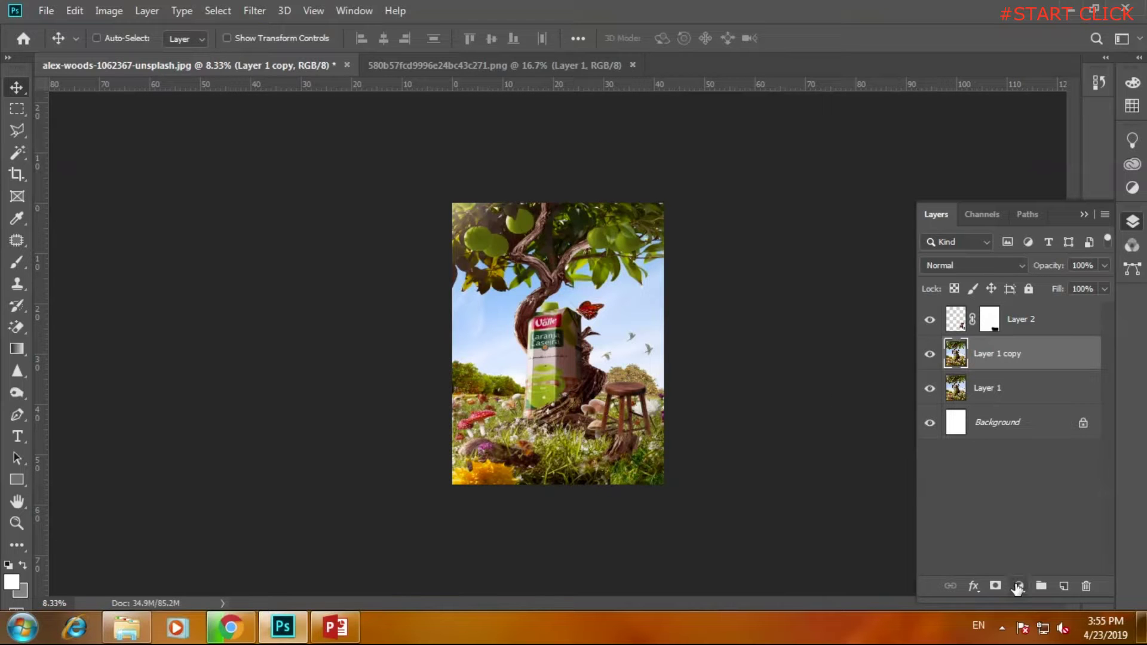
Set up a soft Brush at 1000 px size.
{"action": "key", "text": "ctrl+plus"}
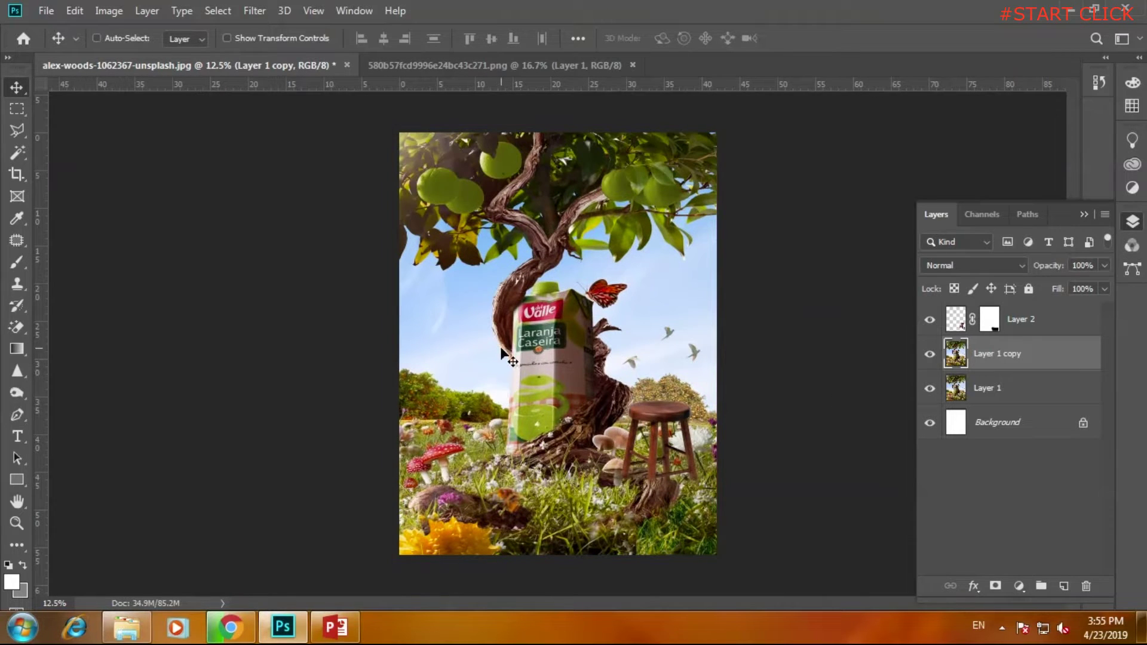
{"action": "right_click", "coordinate": [17, 263]}
{"action": "left_click", "coordinate": [63, 263]}
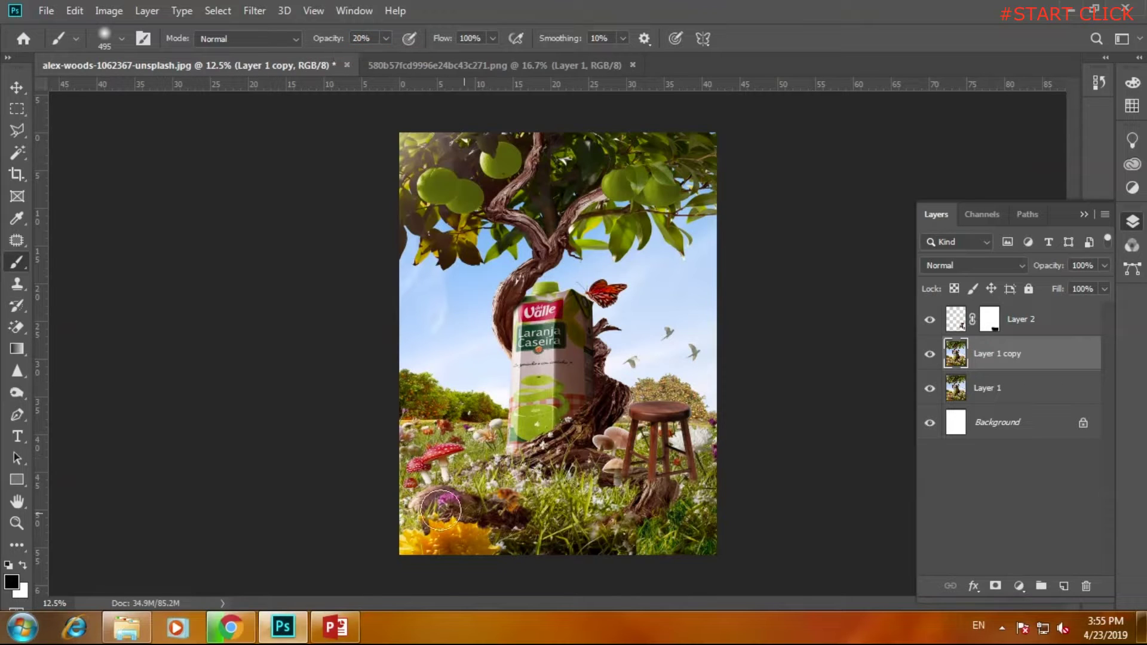
{"action": "right_click", "coordinate": [256, 245]}
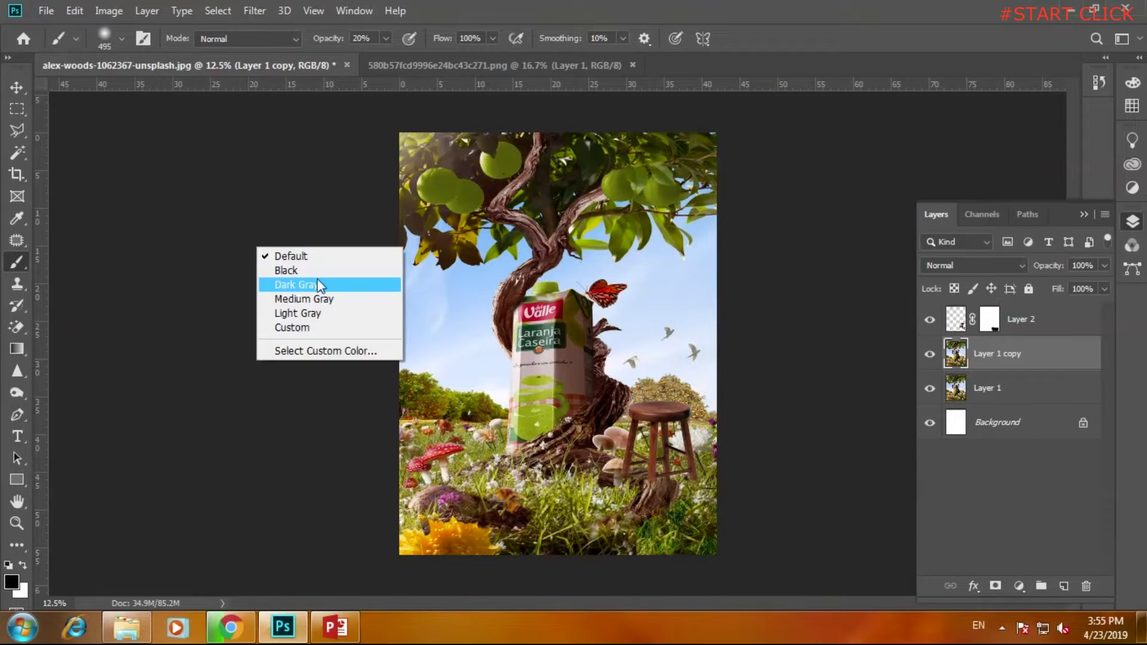
{"action": "right_click", "coordinate": [457, 219]}
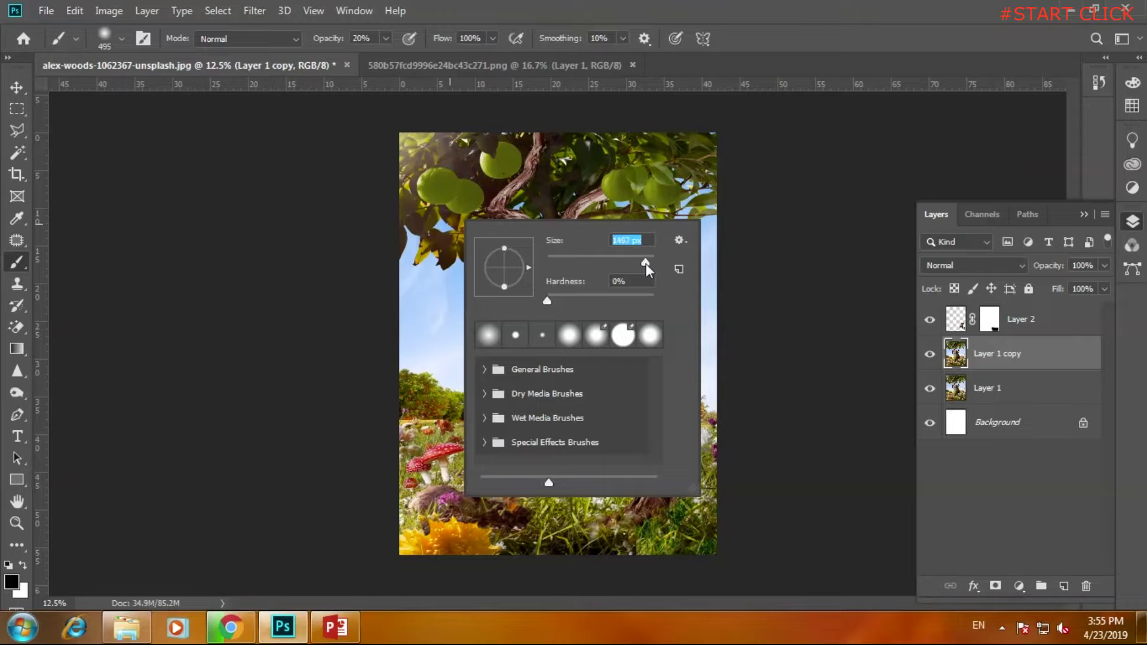
{"action": "left_click_drag", "start_coordinate": [647, 264], "coordinate": [648, 263]}
{"action": "key", "text": "Return"}
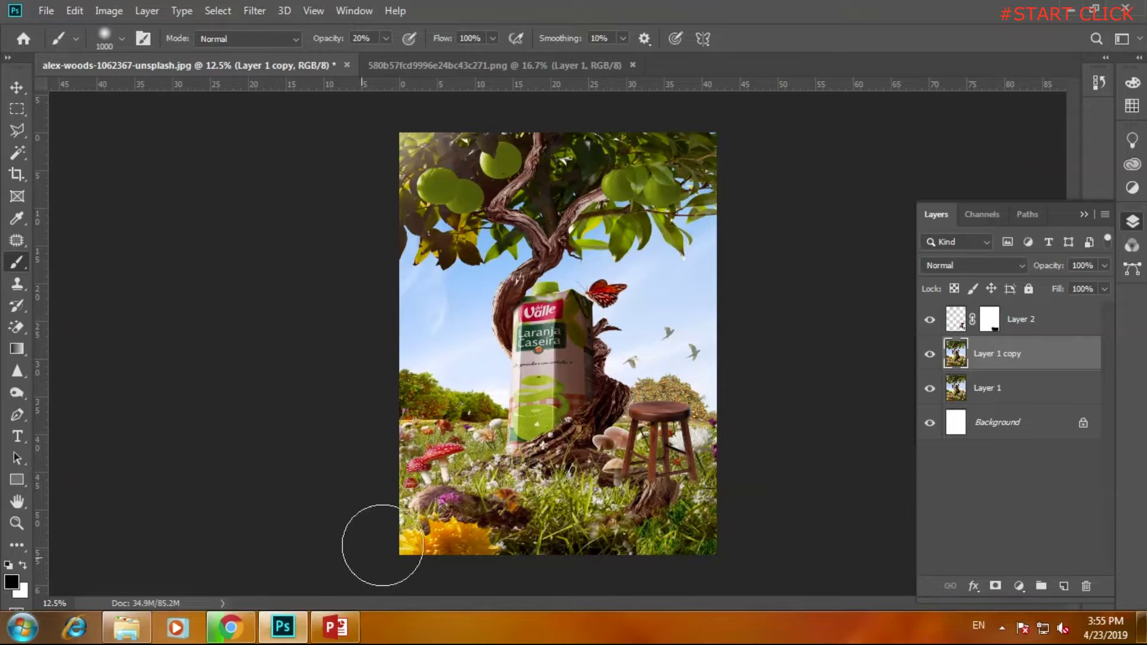
Paint black along the left and top edges to vignette the scene.
{"action": "left_click_drag", "start_coordinate": [371, 546], "coordinate": [408, 137]}
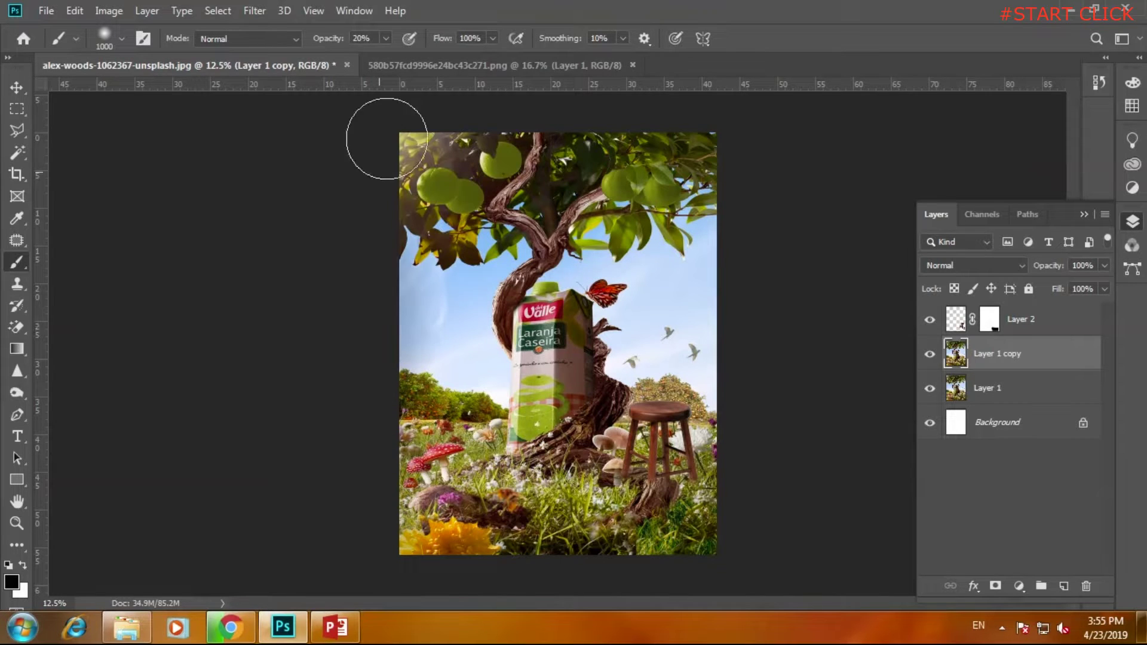
{"action": "mouse_move", "coordinate": [408, 137]}
{"action": "left_mouse_down"}
{"action": "mouse_move", "coordinate": [680, 118]}
{"action": "mouse_move", "coordinate": [769, 154]}
{"action": "mouse_move", "coordinate": [730, 185]}
{"action": "mouse_move", "coordinate": [725, 517]}
{"action": "mouse_move", "coordinate": [666, 558]}
{"action": "mouse_move", "coordinate": [550, 558]}
{"action": "mouse_move", "coordinate": [361, 533]}
{"action": "mouse_move", "coordinate": [343, 423]}
{"action": "mouse_move", "coordinate": [362, 324]}
{"action": "mouse_move", "coordinate": [361, 133]}
{"action": "mouse_move", "coordinate": [868, 138]}
{"action": "mouse_move", "coordinate": [758, 282]}
{"action": "mouse_move", "coordinate": [739, 286]}
{"action": "mouse_move", "coordinate": [727, 551]}
{"action": "mouse_move", "coordinate": [412, 562]}
{"action": "mouse_move", "coordinate": [498, 550]}
{"action": "mouse_move", "coordinate": [349, 497]}
{"action": "mouse_move", "coordinate": [384, 469]}
{"action": "mouse_move", "coordinate": [379, 159]}
{"action": "mouse_move", "coordinate": [873, 224]}
{"action": "left_mouse_up"}
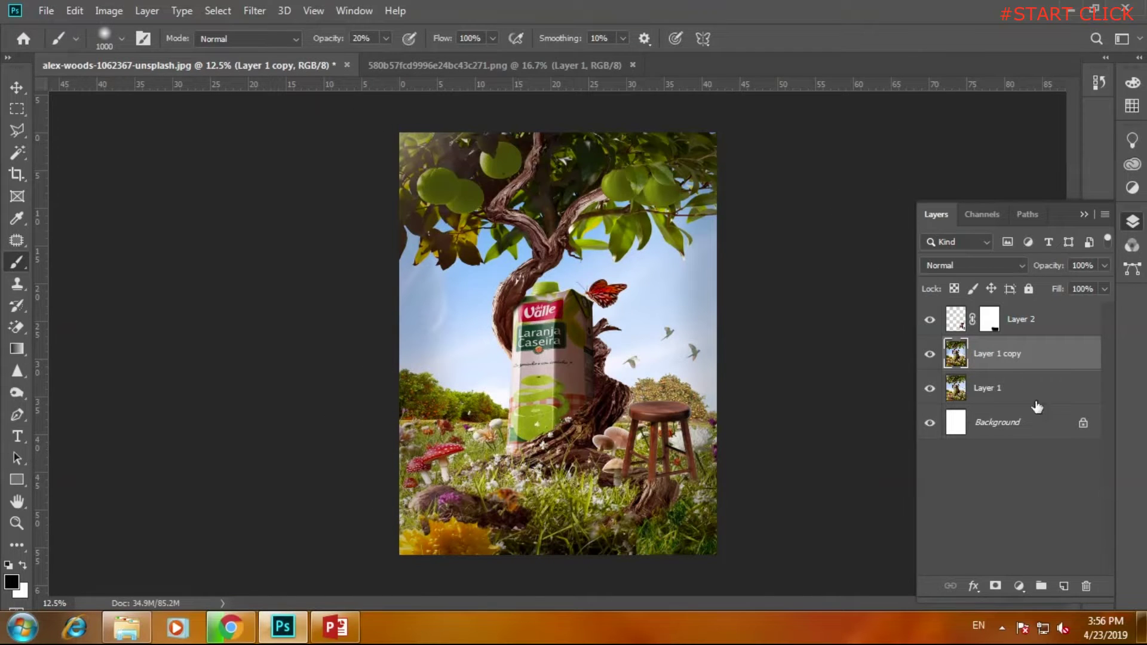
{"action": "left_click", "coordinate": [930, 359]}
Create Layer 3 above the stool layer and set the brush to 133 px.
{"action": "left_click", "coordinate": [929, 358]}
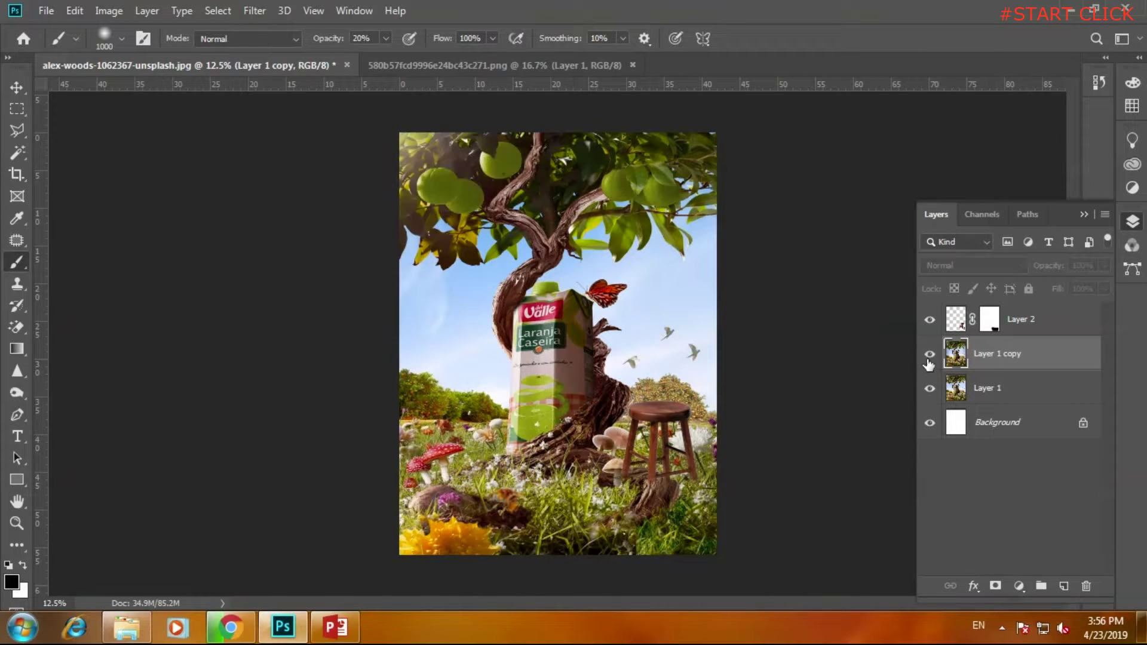
{"action": "left_click", "coordinate": [1024, 323]}
{"action": "left_click", "coordinate": [1065, 587]}
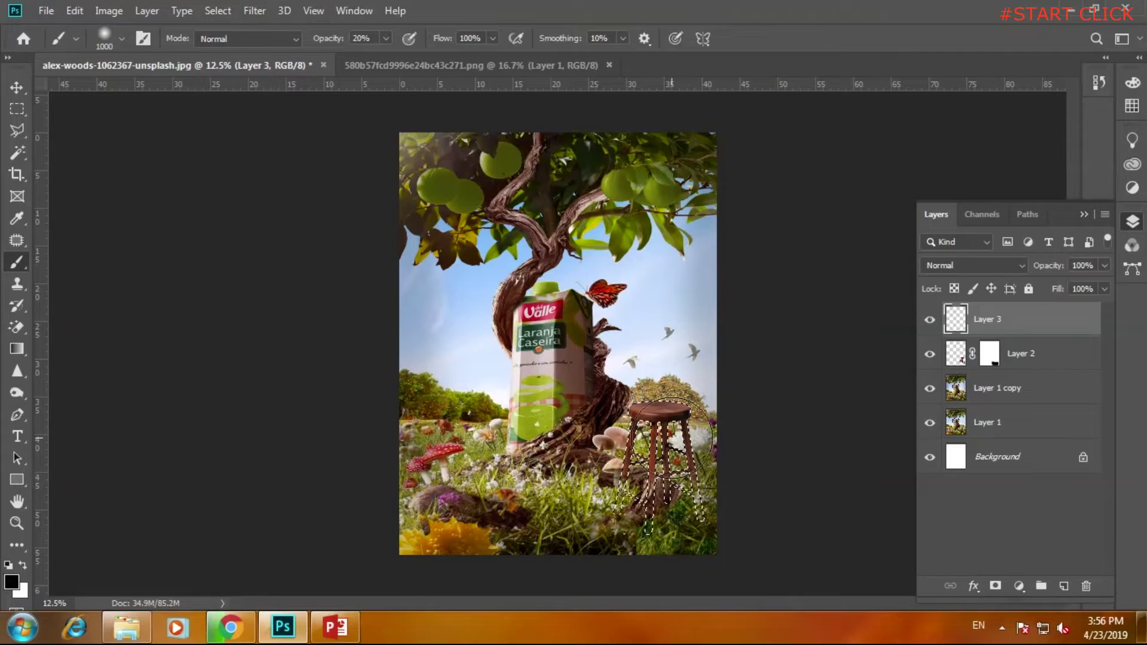
{"action": "key", "text": "ctrl+plus"}
{"action": "key", "text": "ctrl+plus"}
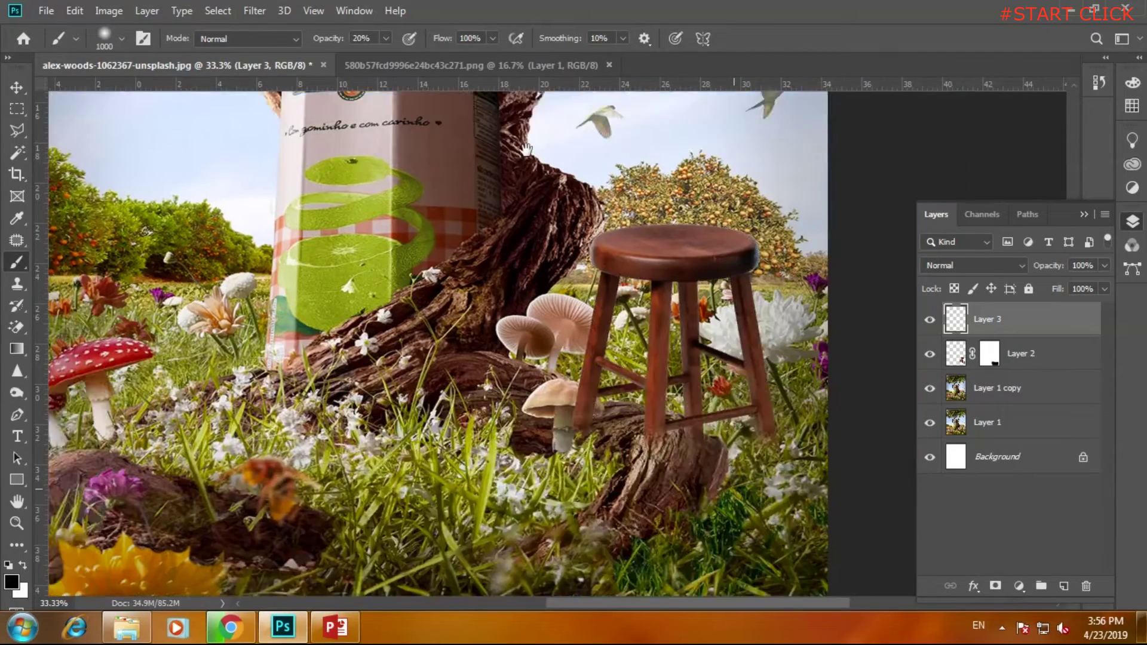
{"action": "scroll", "coordinate": [497, 380], "scroll_direction": "down", "scroll_amount": 2}
{"action": "right_click", "coordinate": [497, 380]}
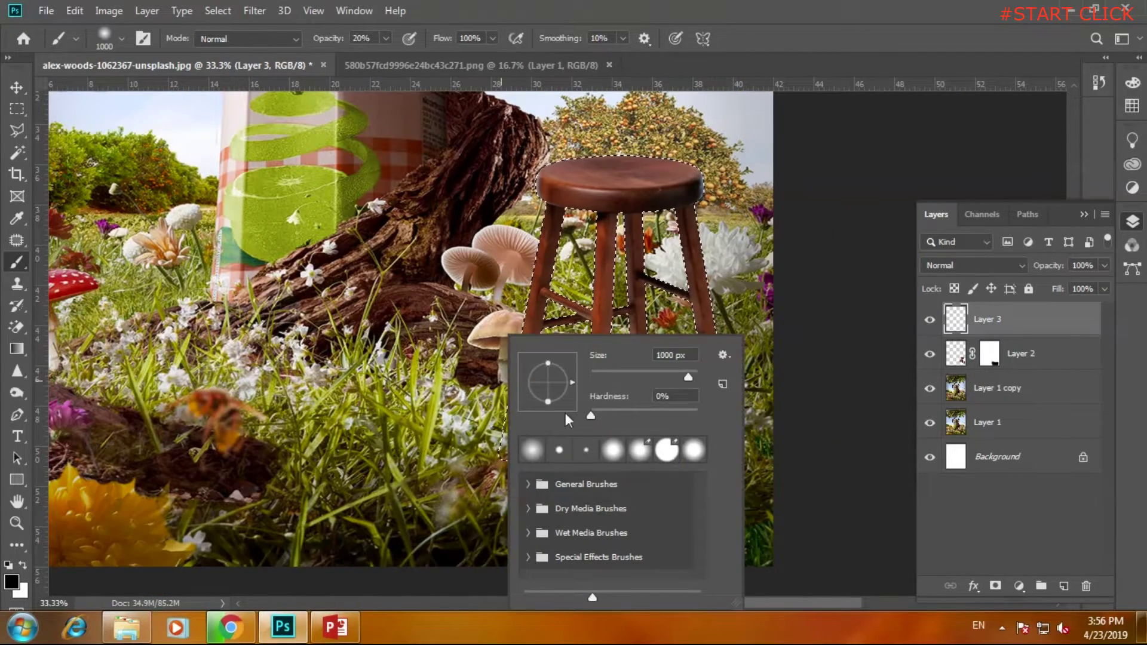
{"action": "left_click_drag", "start_coordinate": [638, 375], "coordinate": [644, 374]}
{"action": "key", "text": "Return"}
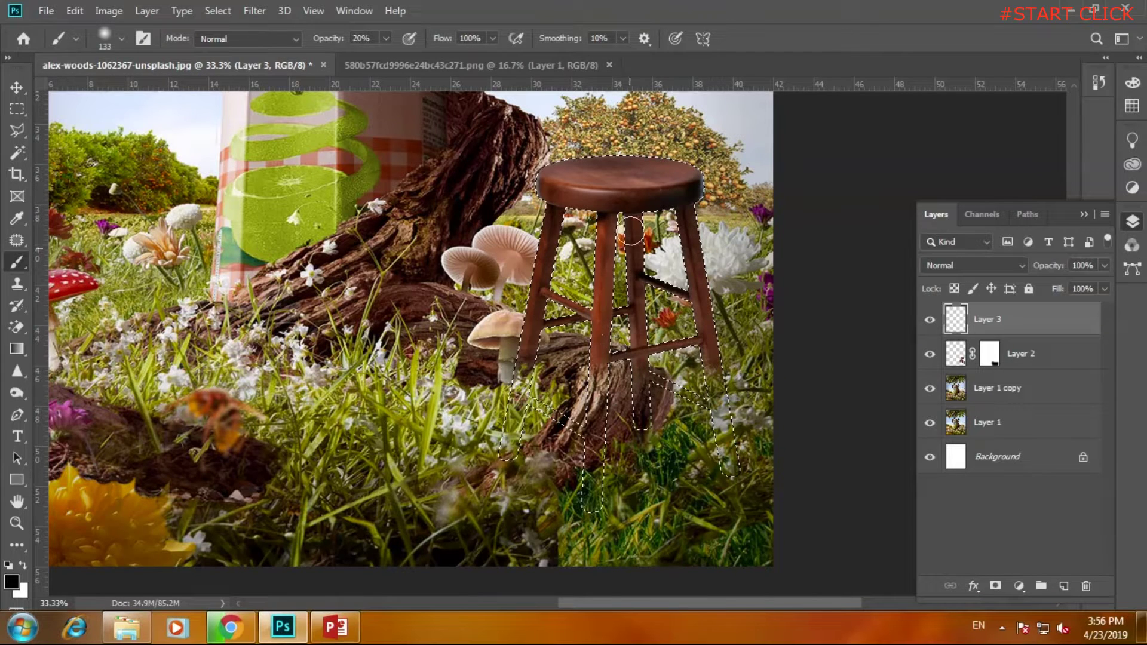
Deselect the selection around the stool with Select > Deselect.
{"action": "left_click", "coordinate": [17, 87]}
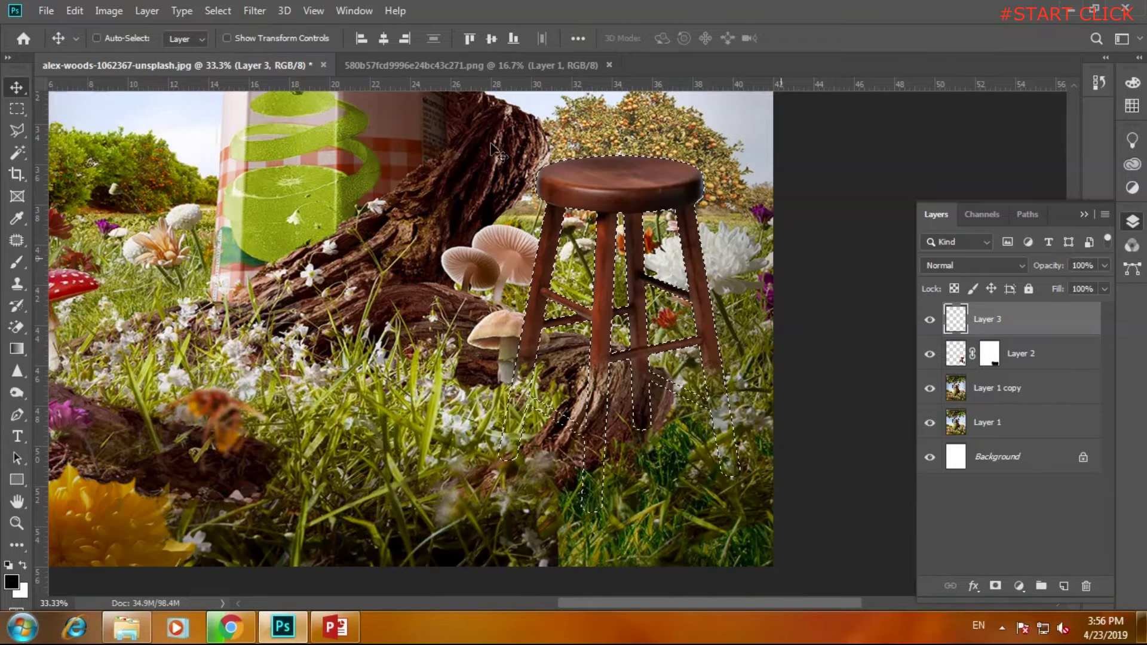
{"action": "left_click", "coordinate": [218, 10]}
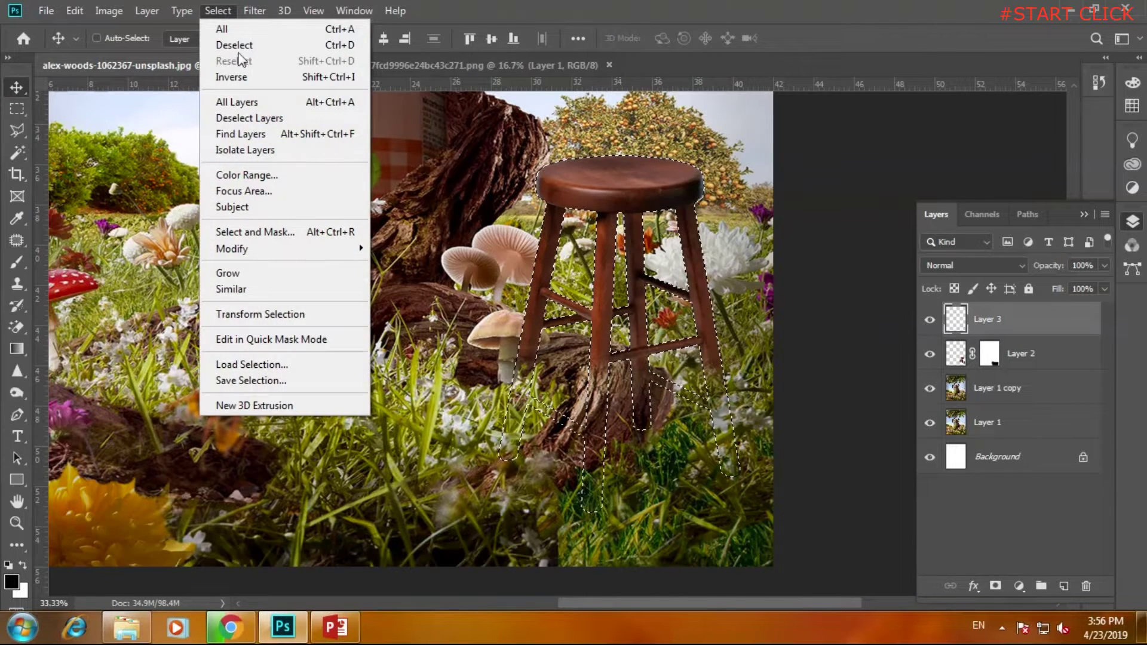
{"action": "left_click", "coordinate": [234, 46]}
{"action": "left_click", "coordinate": [930, 321]}
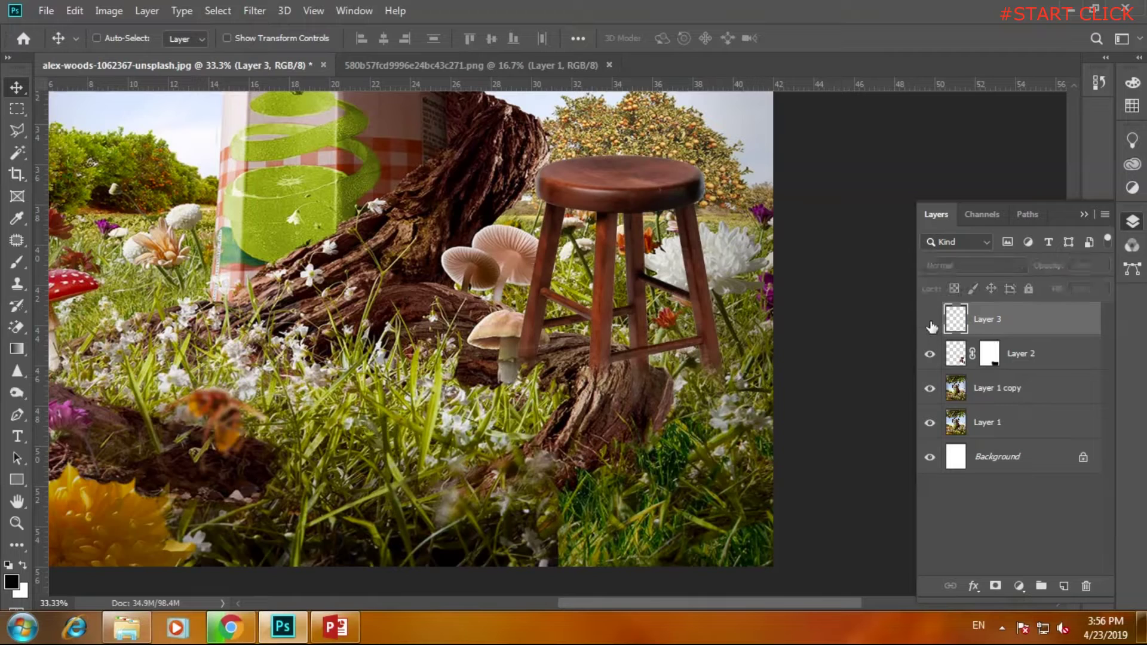
Close the separate stool source document.
{"action": "left_click", "coordinate": [930, 321]}
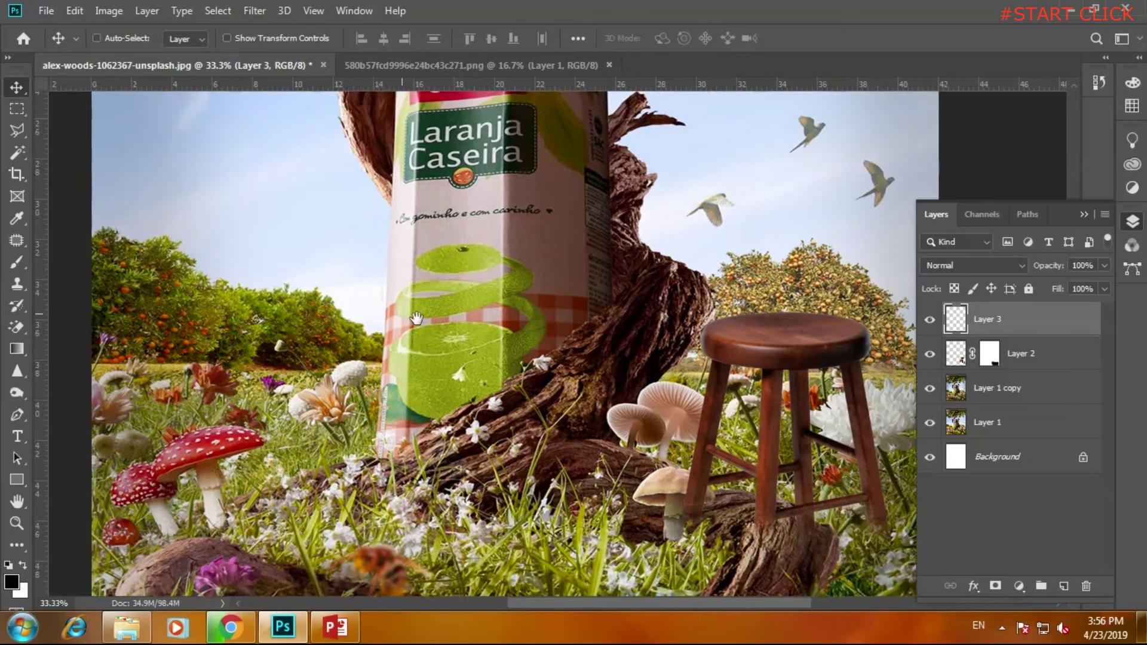
{"action": "mouse_move", "coordinate": [241, 164]}
{"action": "left_mouse_down"}
{"action": "mouse_move", "coordinate": [450, 316]}
{"action": "mouse_move", "coordinate": [364, 288]}
{"action": "mouse_move", "coordinate": [421, 302]}
{"action": "left_mouse_up"}
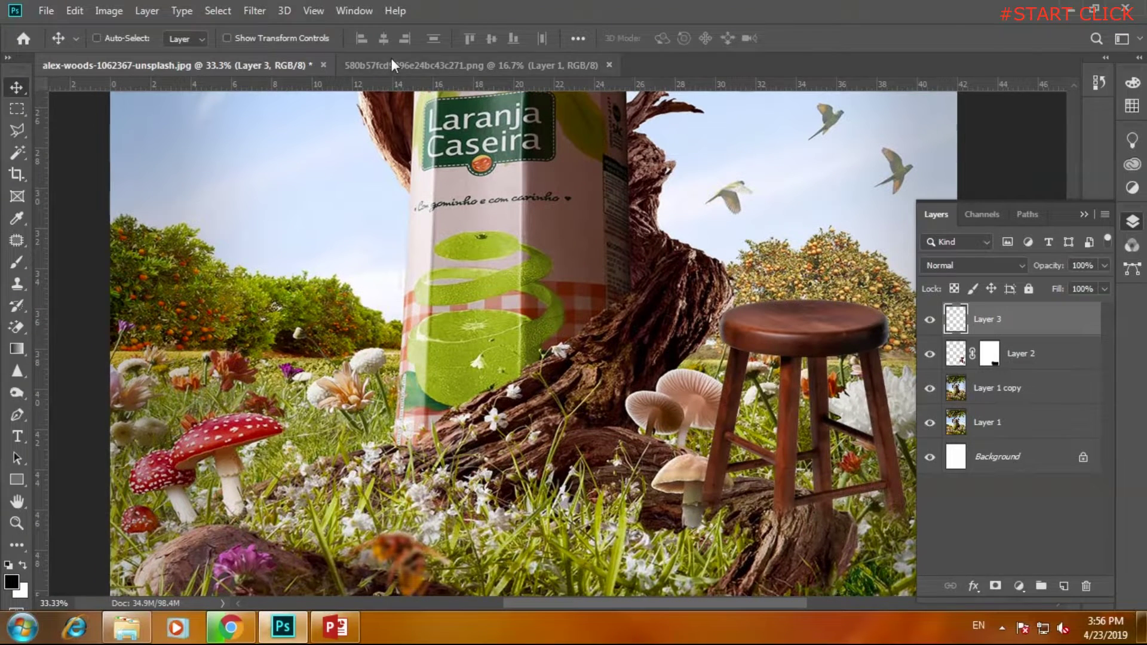
{"action": "left_click", "coordinate": [391, 60]}
{"action": "left_click", "coordinate": [608, 65]}
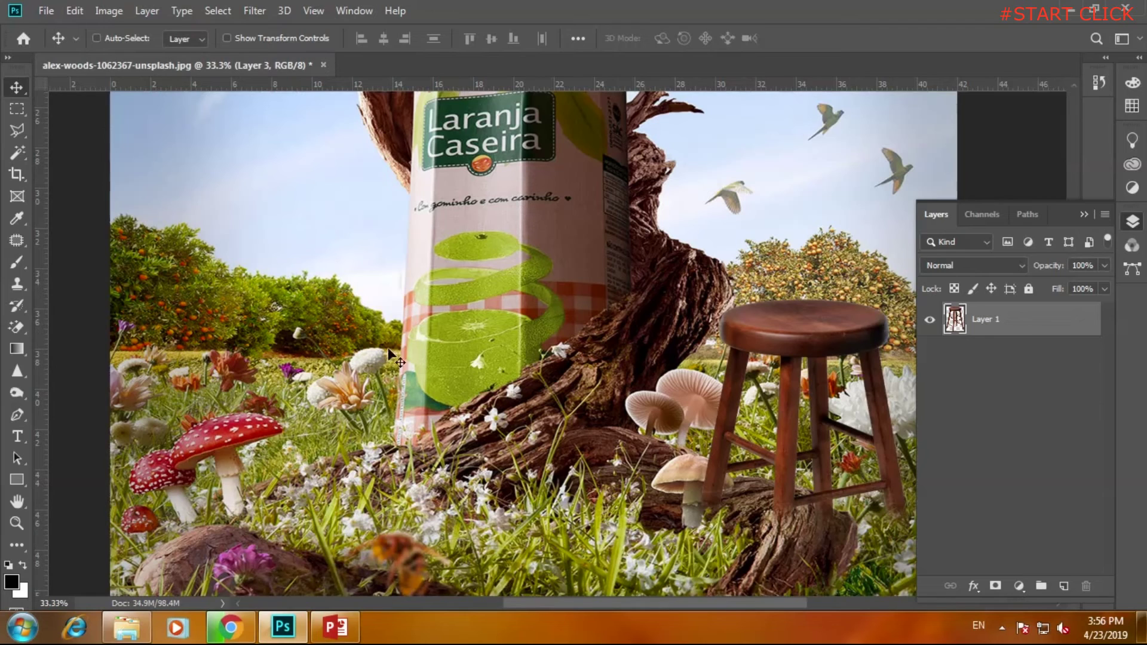
Open 2.jpg, the green fruit image, from the Summer editing folder as a new document.
{"action": "left_click", "coordinate": [143, 628]}
{"action": "left_click", "coordinate": [536, 292]}
{"action": "left_click", "coordinate": [468, 192]}
{"action": "left_click_drag", "start_coordinate": [468, 192], "coordinate": [429, 211]}
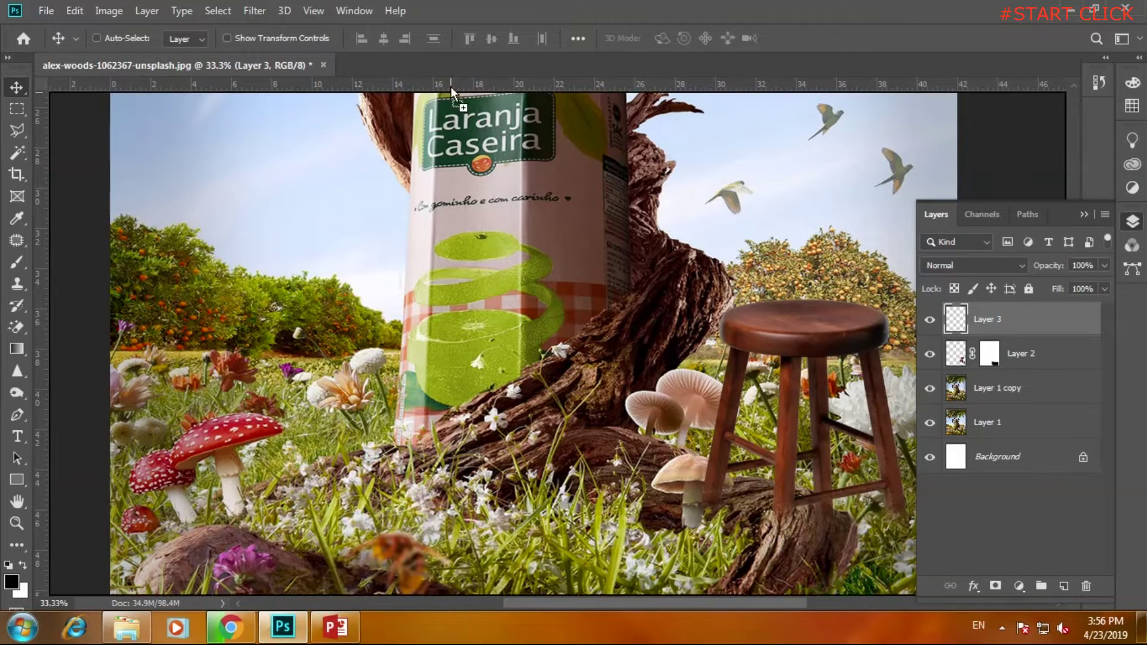
{"action": "left_click_drag", "start_coordinate": [450, 87], "coordinate": [451, 64]}
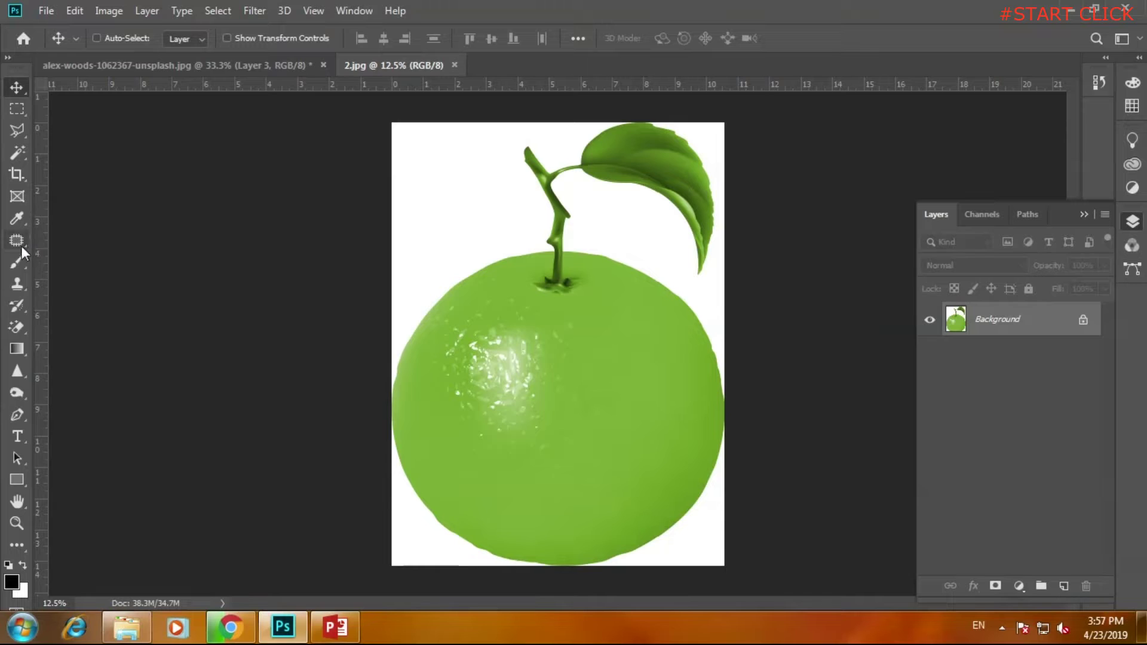
Magic-erase the white areas around the green fruit and drag the cut-out toward the composite.
{"action": "left_click", "coordinate": [17, 326]}
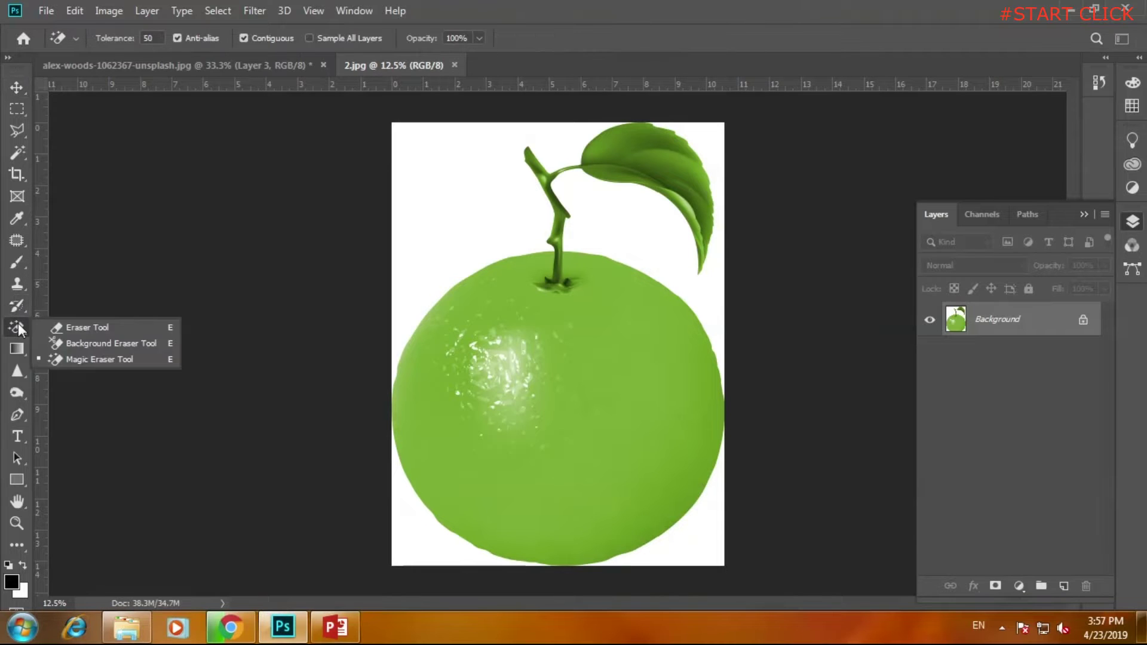
{"action": "left_click", "coordinate": [81, 359]}
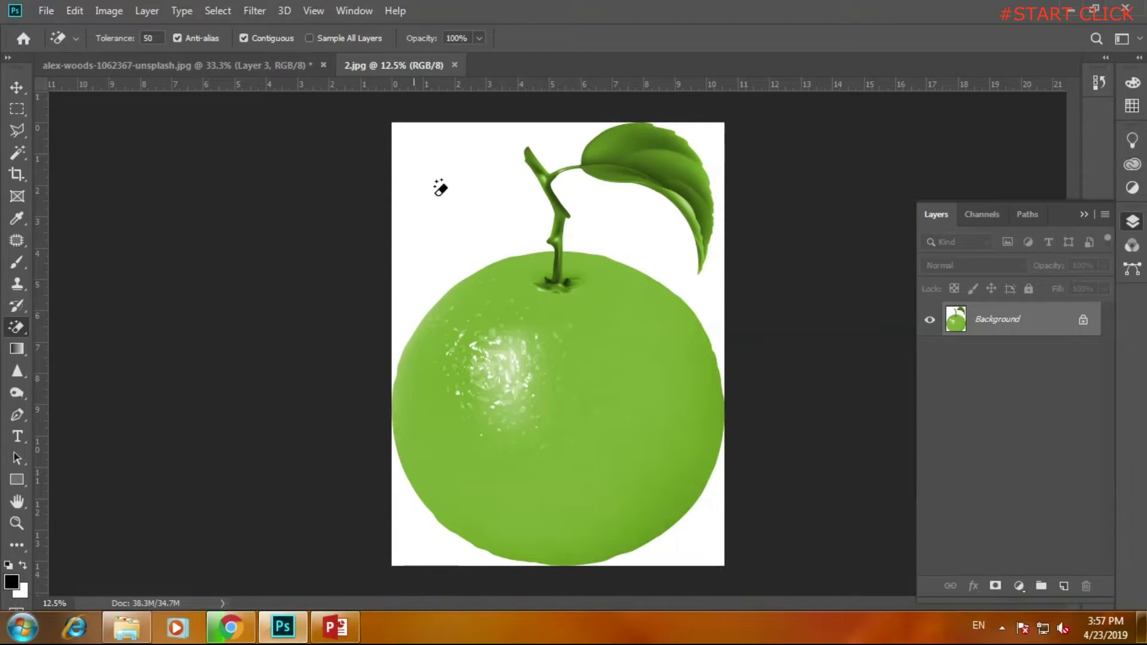
{"action": "left_click", "coordinate": [440, 202]}
{"action": "left_click", "coordinate": [637, 200]}
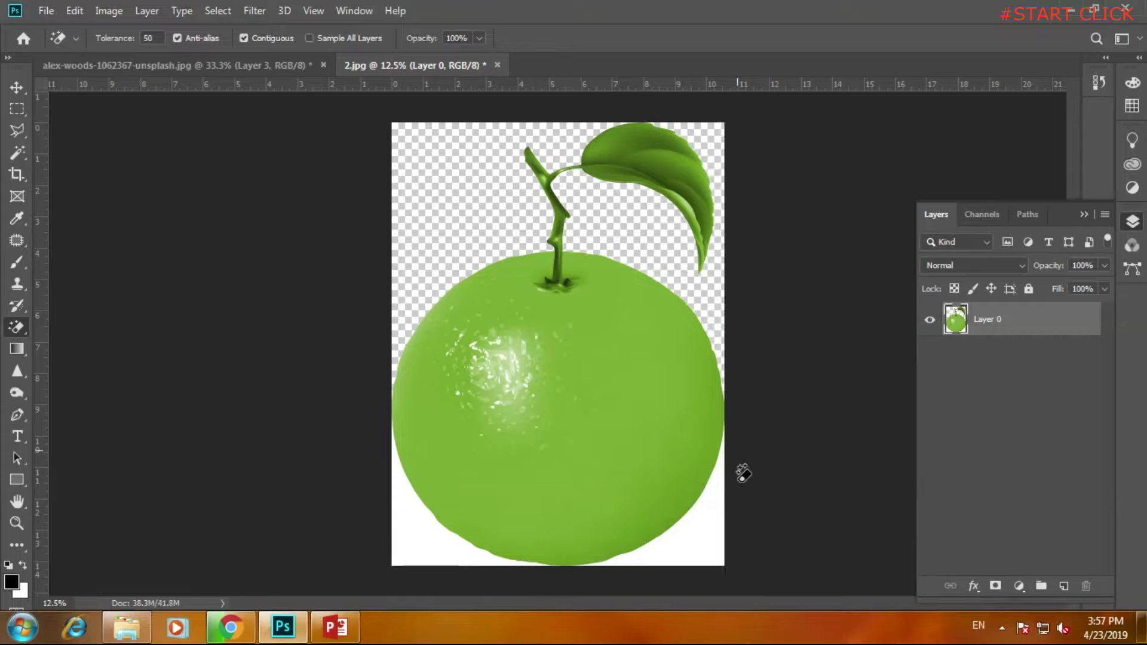
{"action": "left_click", "coordinate": [707, 540]}
{"action": "left_click", "coordinate": [438, 545]}
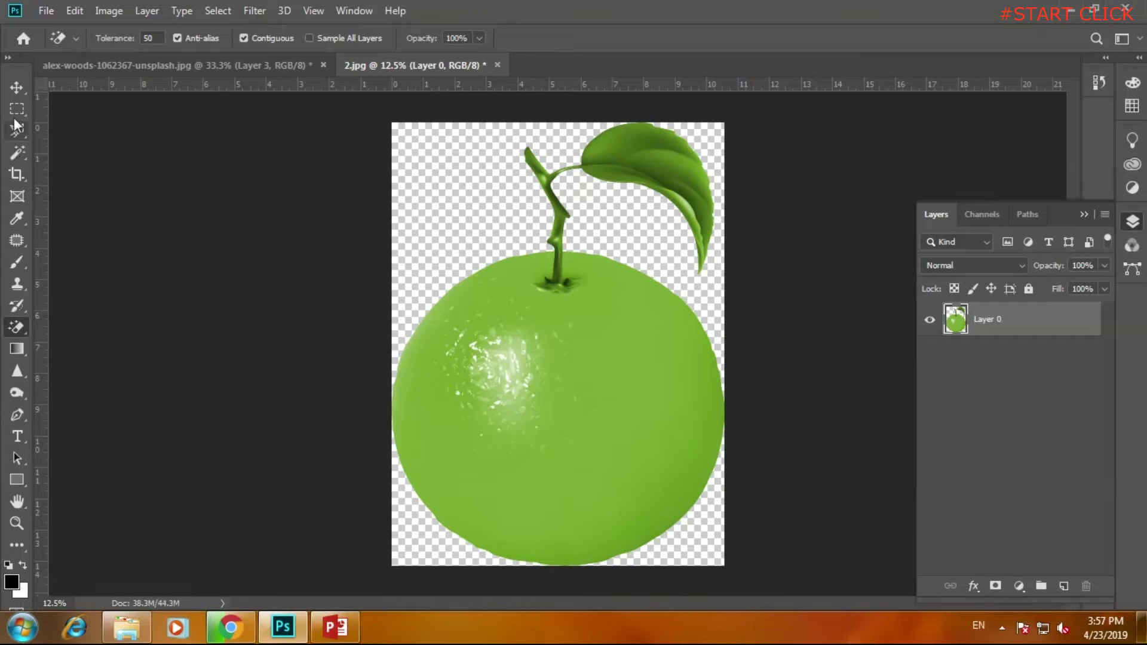
{"action": "left_click", "coordinate": [16, 88]}
{"action": "mouse_move", "coordinate": [522, 345]}
{"action": "left_mouse_down"}
{"action": "mouse_move", "coordinate": [262, 66]}
{"action": "mouse_move", "coordinate": [551, 421]}
{"action": "left_mouse_up"}
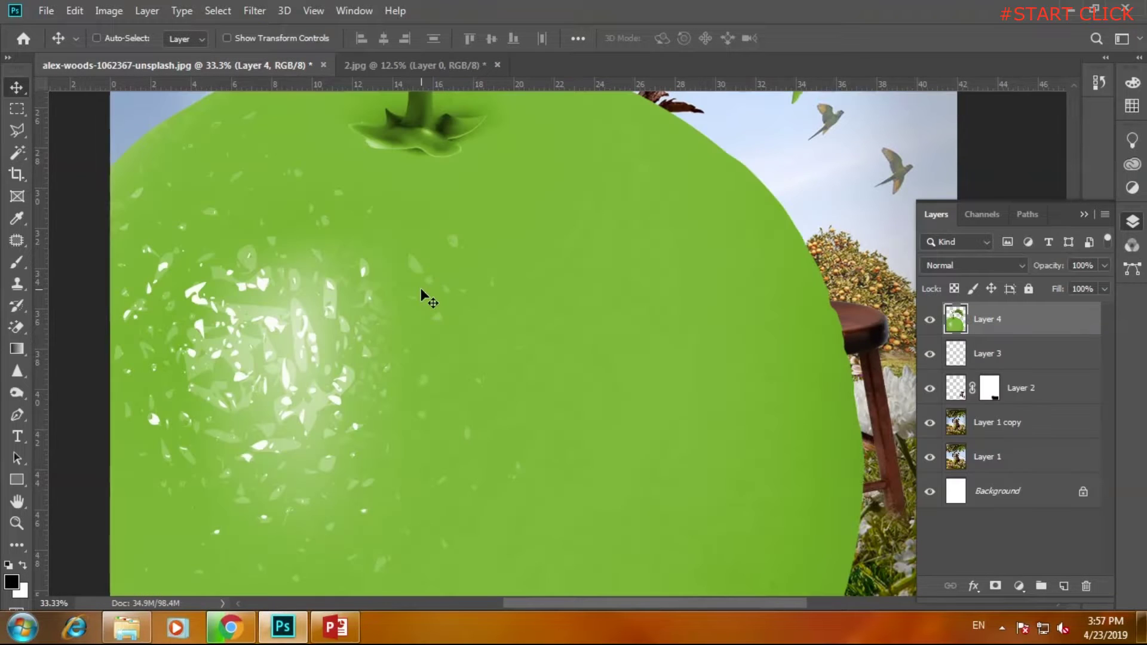
Drop the fruit into the composite and Free Transform it to about 20% in the canopy.
{"action": "left_click_drag", "start_coordinate": [551, 421], "coordinate": [439, 357]}
{"action": "key", "text": "ctrl+minus"}
{"action": "key", "text": "ctrl+minus"}
{"action": "key", "text": "ctrl+minus"}
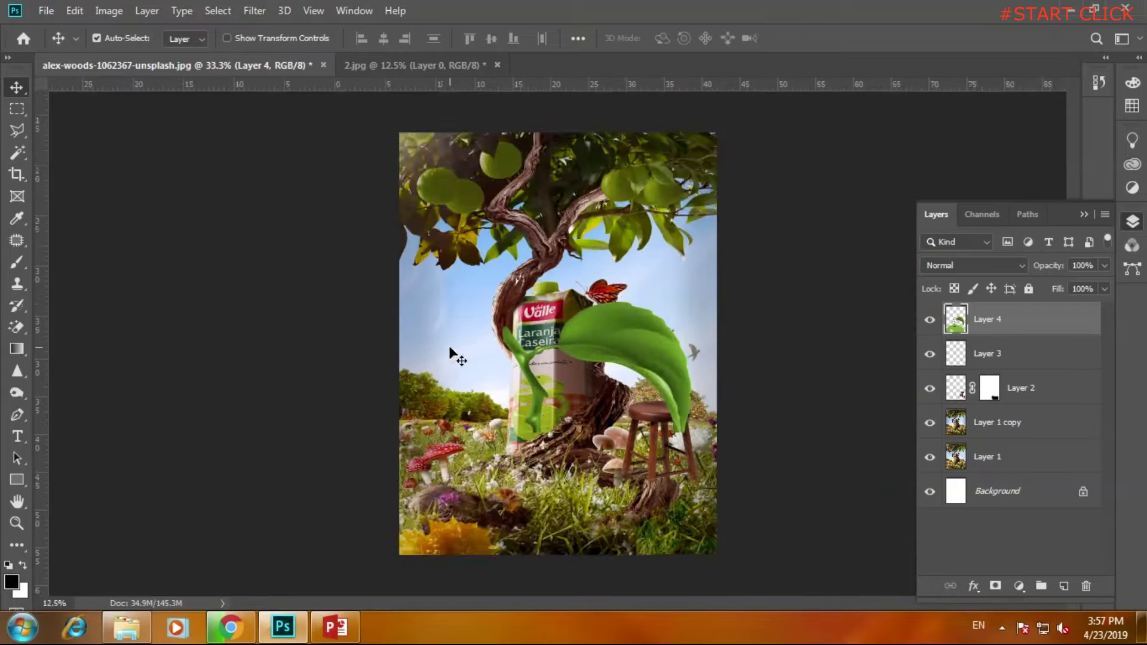
{"action": "left_click", "coordinate": [72, 11]}
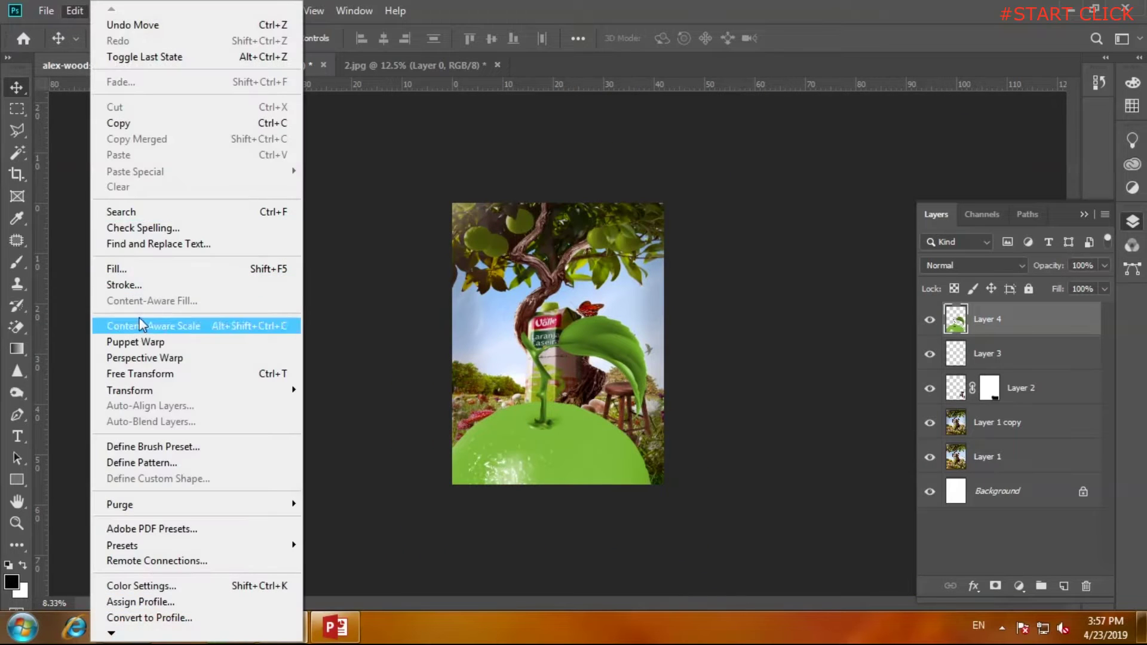
{"action": "left_click", "coordinate": [139, 374]}
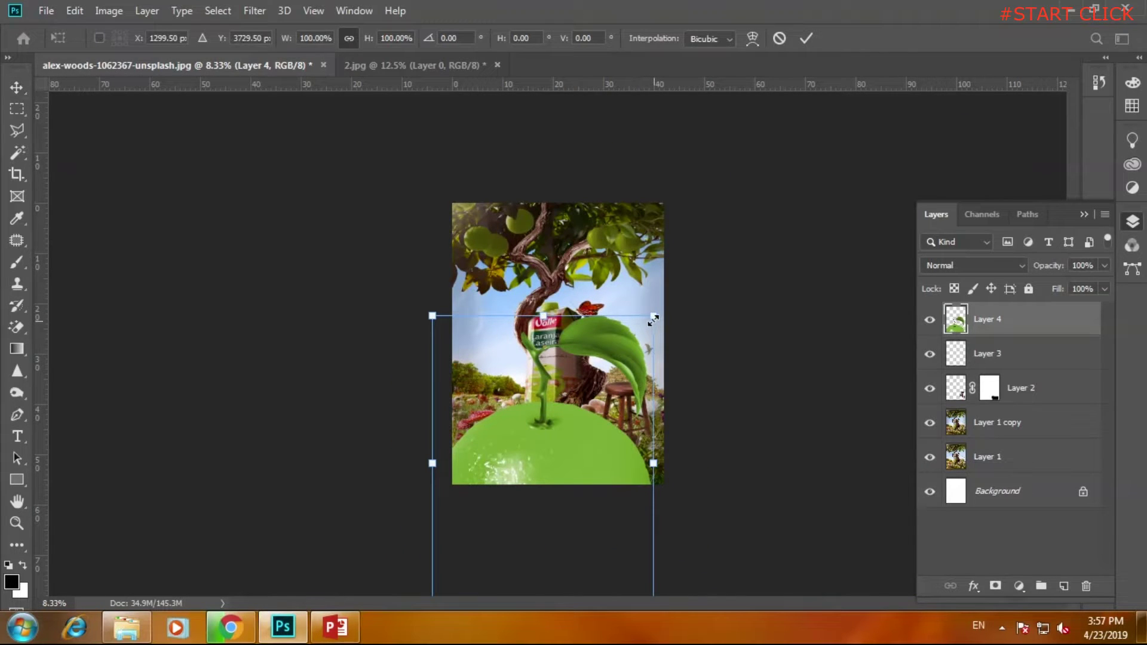
{"action": "left_click_drag", "start_coordinate": [652, 316], "coordinate": [573, 451]}
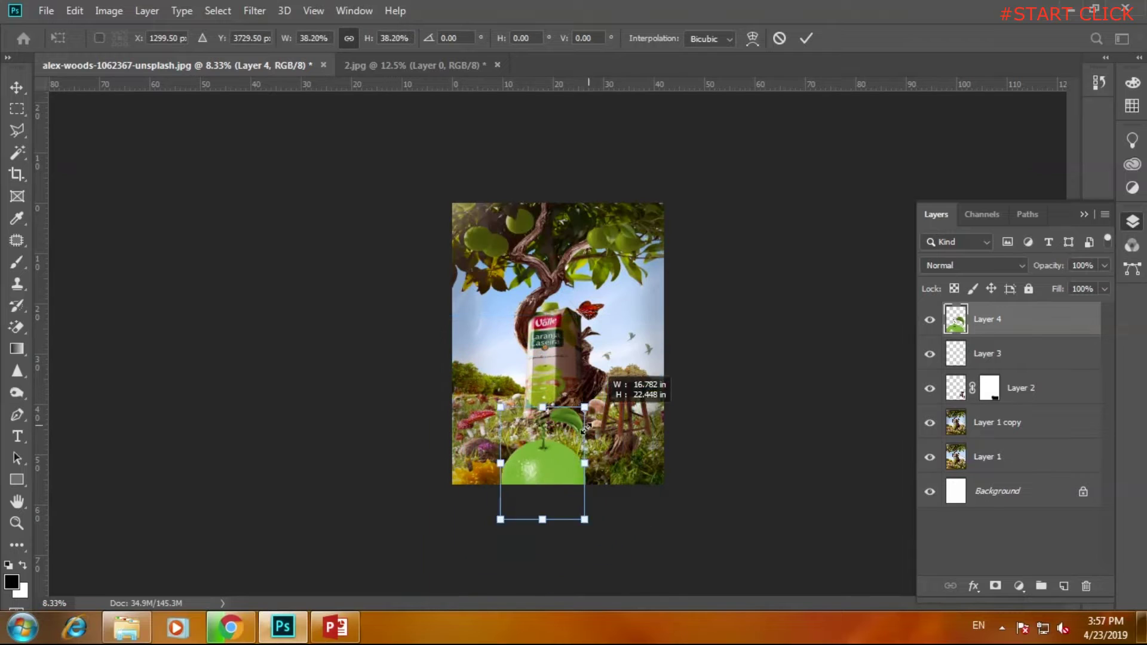
{"action": "left_click_drag", "start_coordinate": [543, 468], "coordinate": [518, 248]}
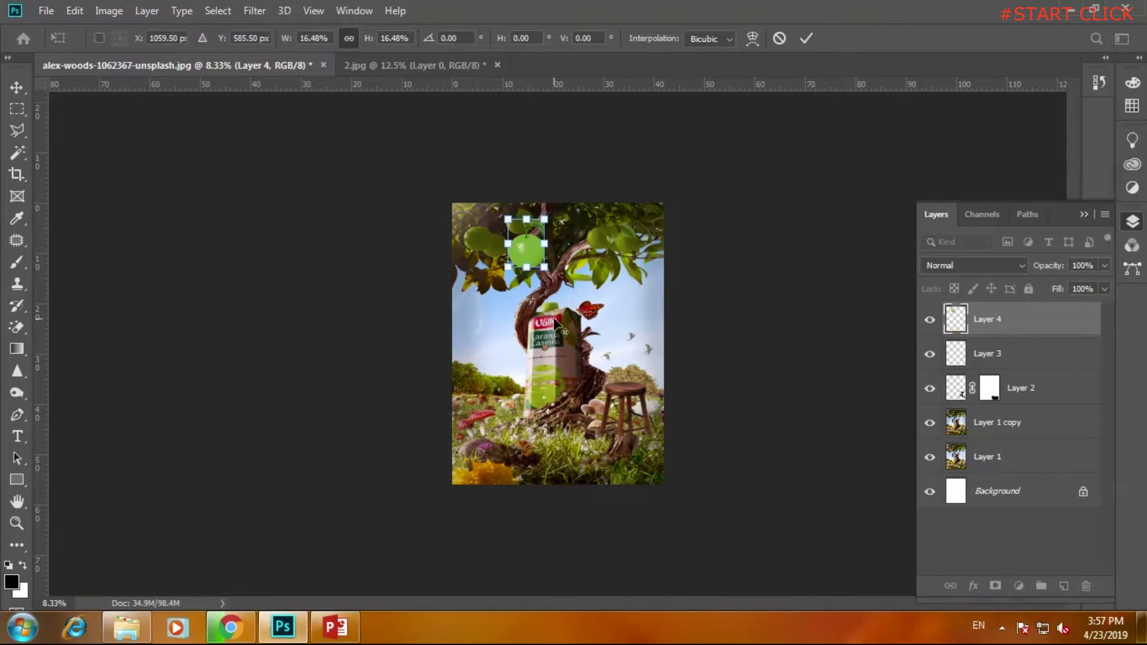
{"action": "left_click_drag", "start_coordinate": [543, 267], "coordinate": [554, 276]}
{"action": "left_click_drag", "start_coordinate": [518, 238], "coordinate": [525, 240]}
Fine-tune the fruit to 22.51% among the branches and apply the transform.
{"action": "key", "text": "ctrl+plus"}
{"action": "key", "text": "ctrl+plus"}
{"action": "key", "text": "ctrl+plus"}
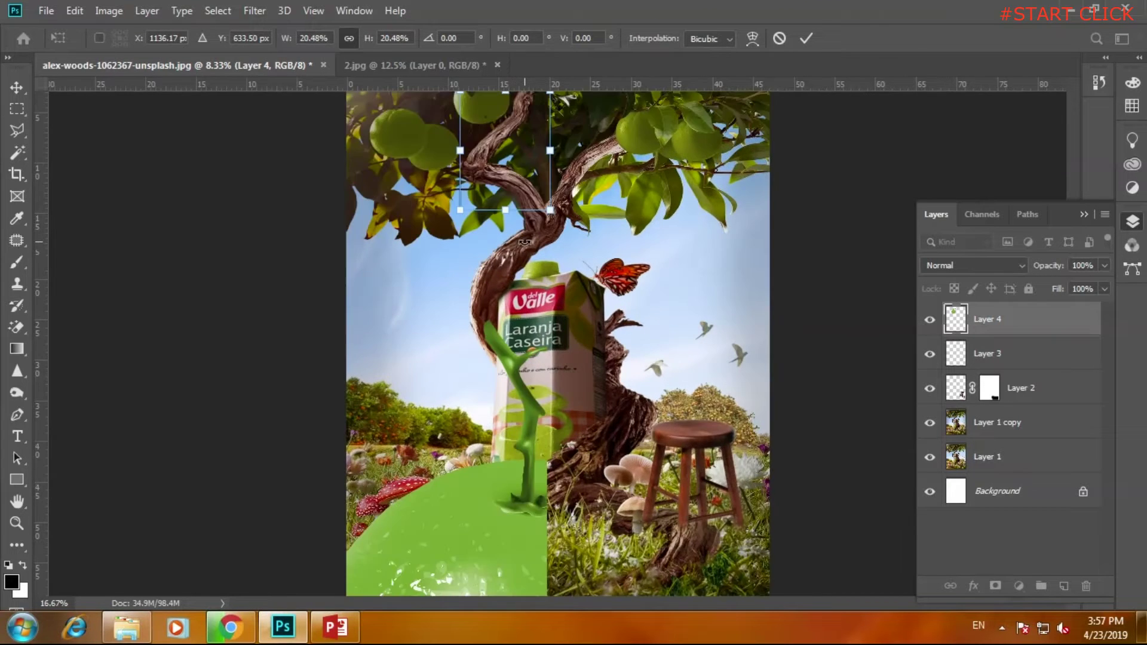
{"action": "key", "text": "ctrl+plus"}
{"action": "key", "text": "ctrl+plus"}
{"action": "key", "text": "ctrl+plus"}
{"action": "left_click_drag", "start_coordinate": [518, 200], "coordinate": [457, 474]}
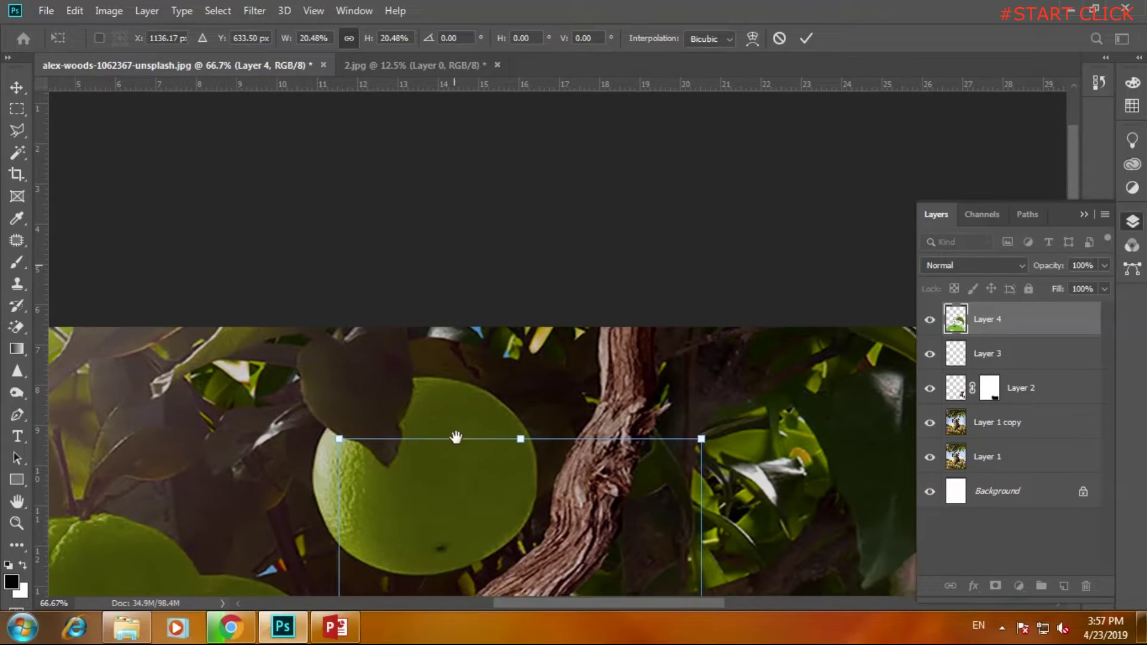
{"action": "left_click_drag", "start_coordinate": [457, 474], "coordinate": [361, 230]}
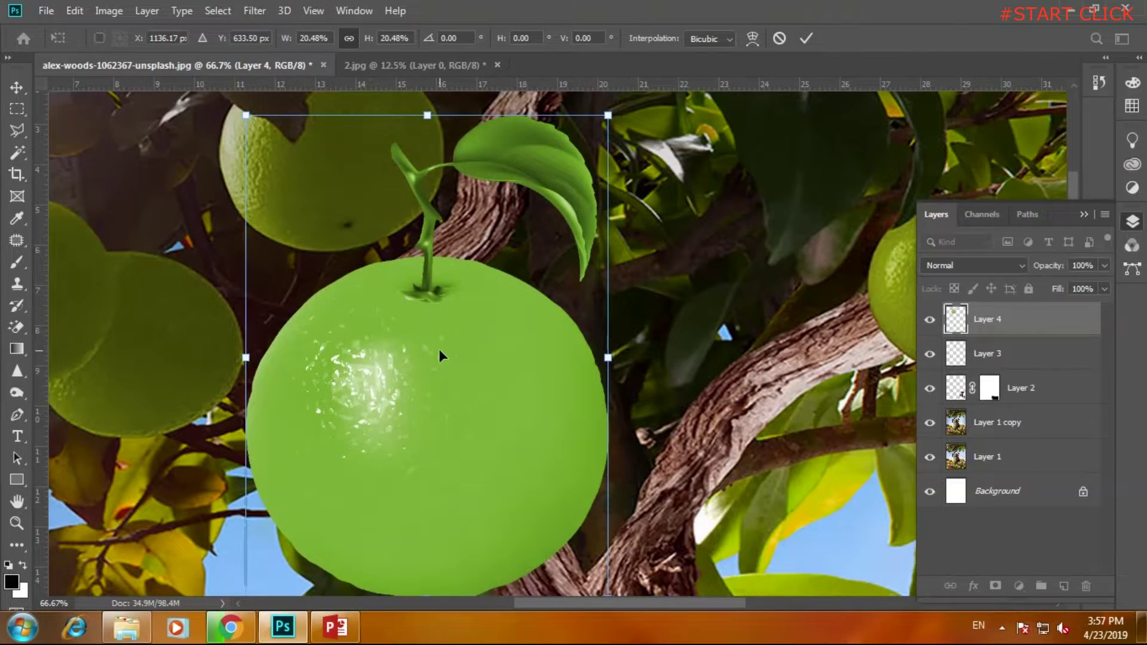
{"action": "mouse_move", "coordinate": [439, 356]}
{"action": "left_mouse_down"}
{"action": "mouse_move", "coordinate": [278, 321]}
{"action": "mouse_move", "coordinate": [317, 393]}
{"action": "left_mouse_up"}
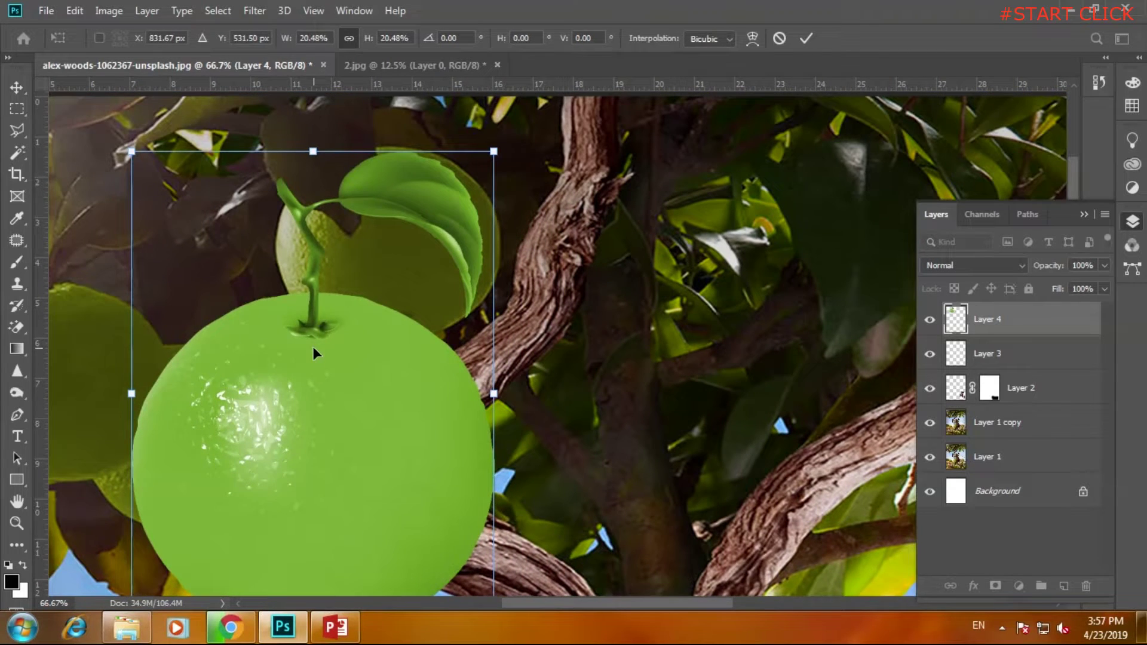
{"action": "scroll", "coordinate": [313, 347], "scroll_direction": "down", "scroll_amount": 1}
{"action": "scroll", "coordinate": [471, 416], "scroll_direction": "down", "scroll_amount": 2}
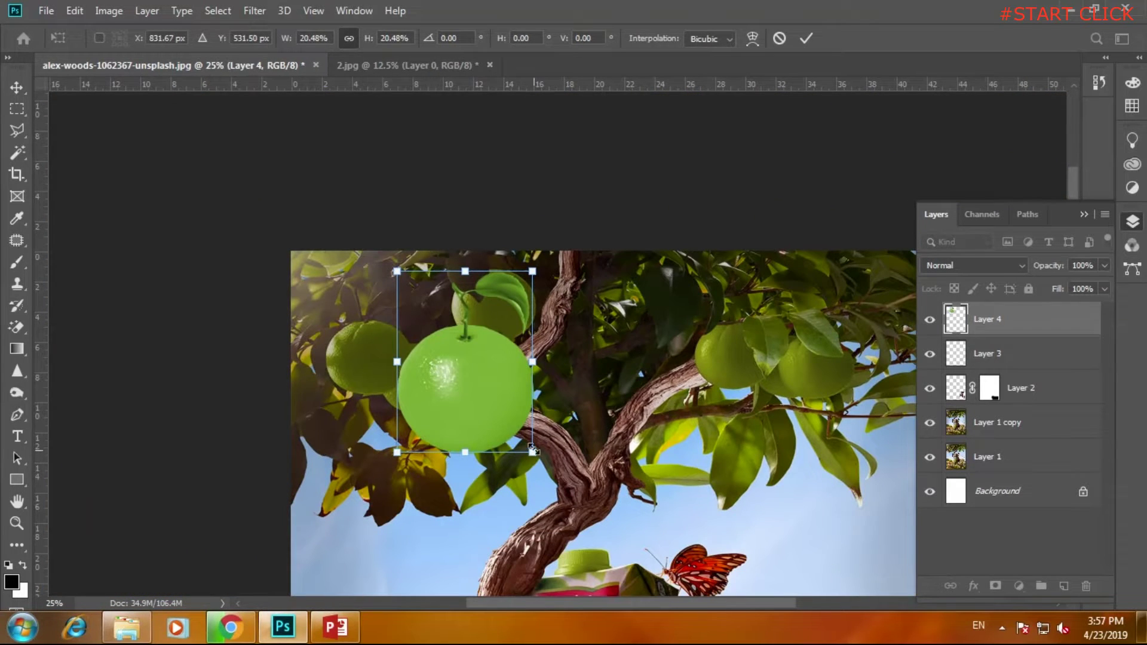
{"action": "left_click_drag", "start_coordinate": [531, 455], "coordinate": [545, 470]}
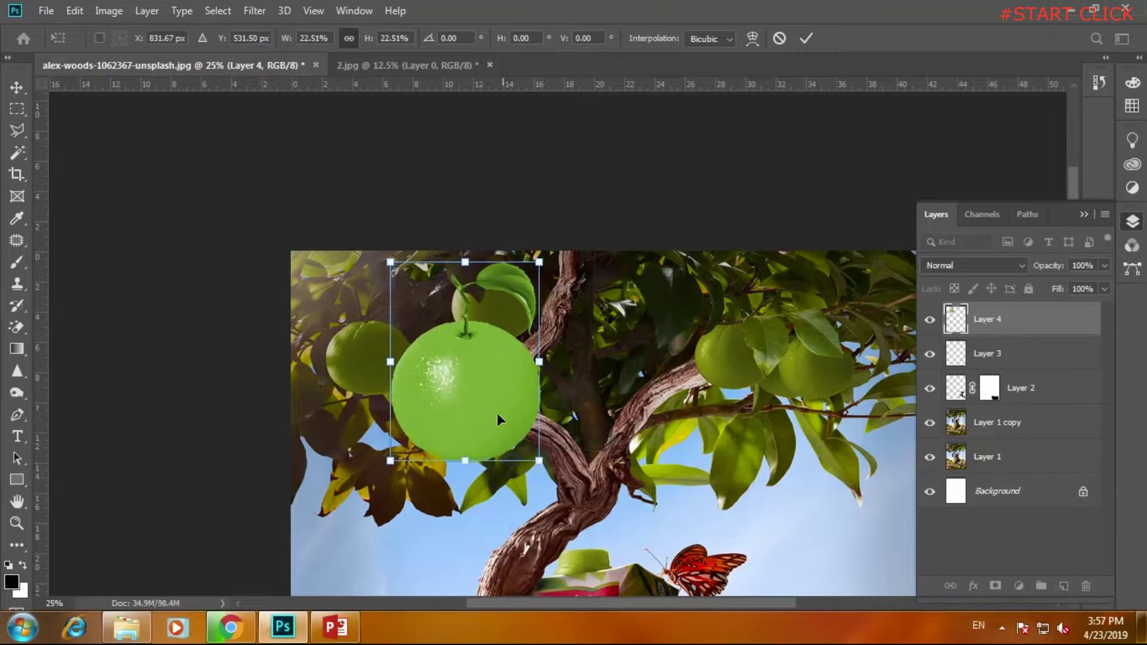
{"action": "left_click_drag", "start_coordinate": [504, 426], "coordinate": [498, 461]}
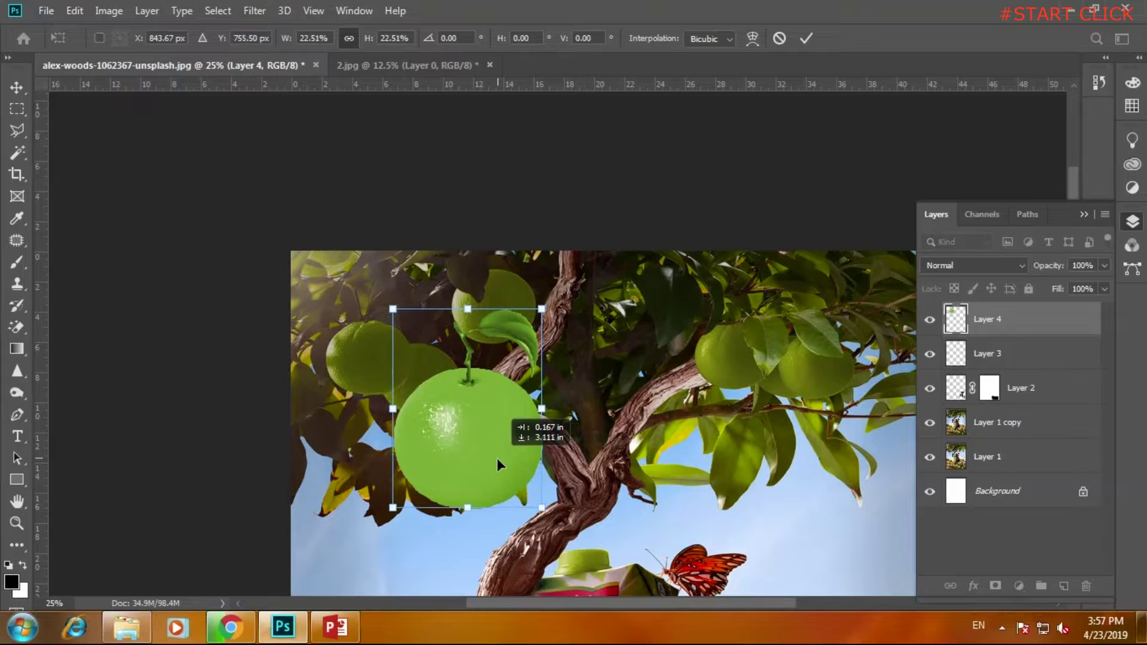
{"action": "key", "text": "Return"}
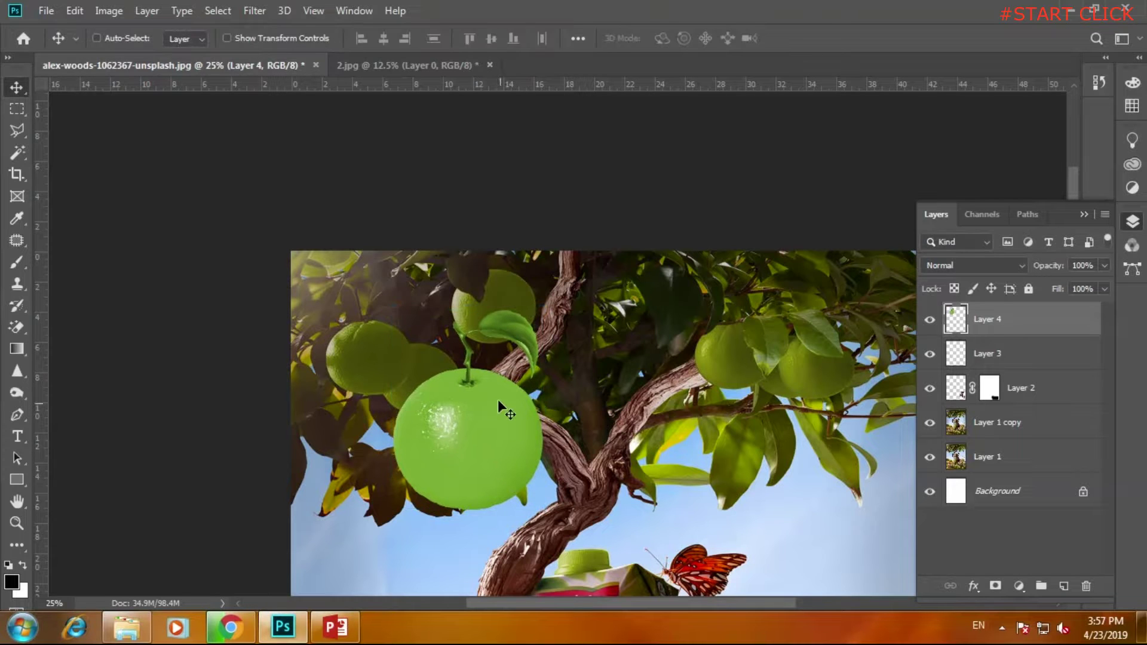
{"action": "key", "text": "ctrl+plus"}
{"action": "key", "text": "ctrl+plus"}
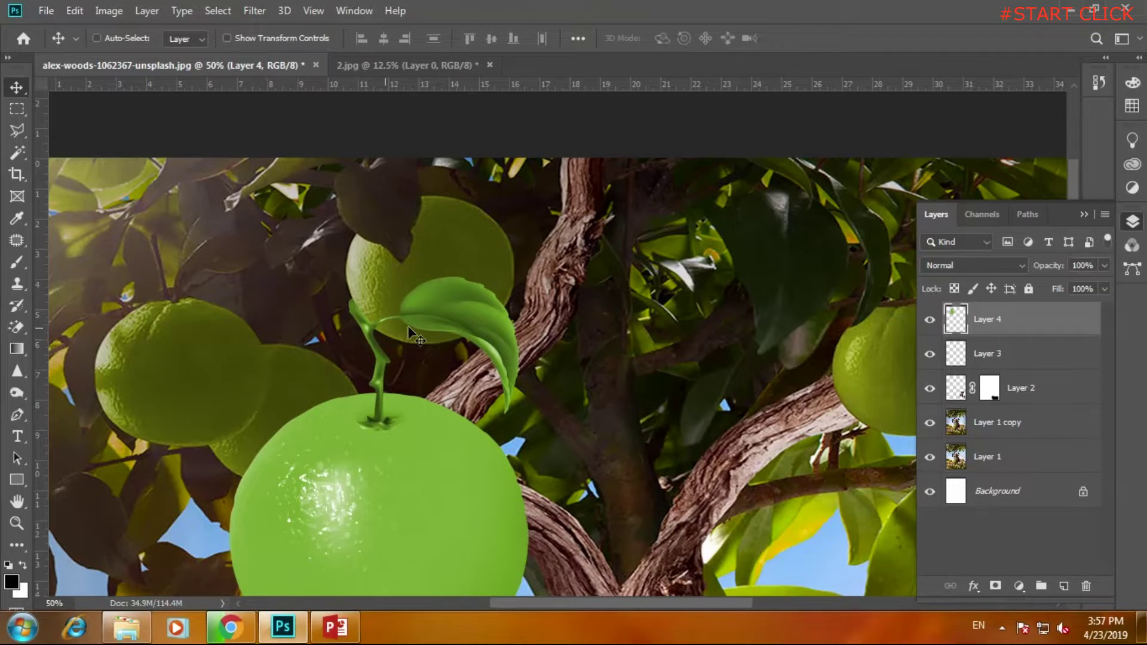
{"action": "left_click_drag", "start_coordinate": [696, 403], "coordinate": [642, 385]}
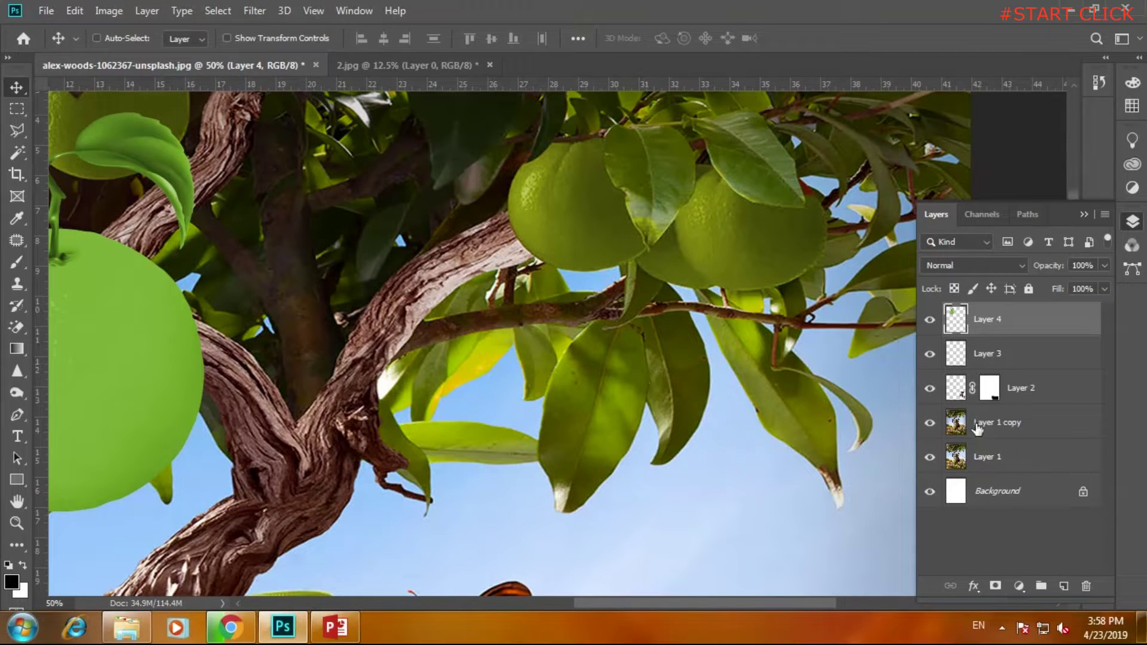
Quick-select the hanging leaves on Layer 1 copy and copy them to a new layer.
{"action": "left_click", "coordinate": [960, 430]}
{"action": "right_click", "coordinate": [18, 156]}
{"action": "left_click", "coordinate": [73, 156]}
{"action": "left_click_drag", "start_coordinate": [595, 373], "coordinate": [585, 401]}
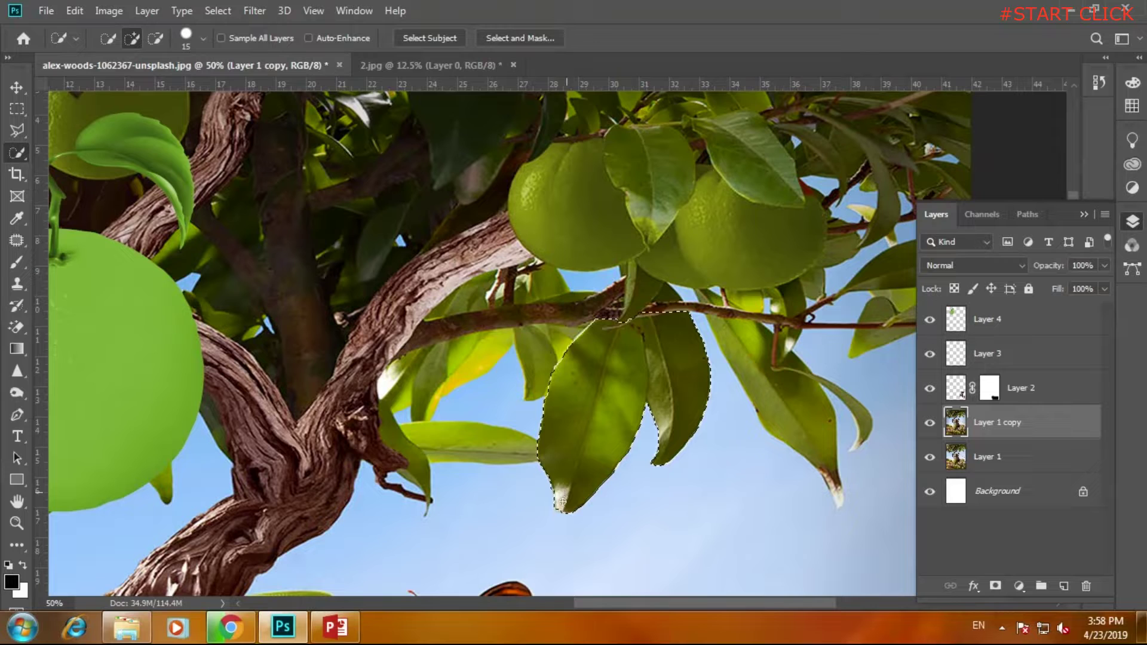
{"action": "right_click", "coordinate": [596, 394]}
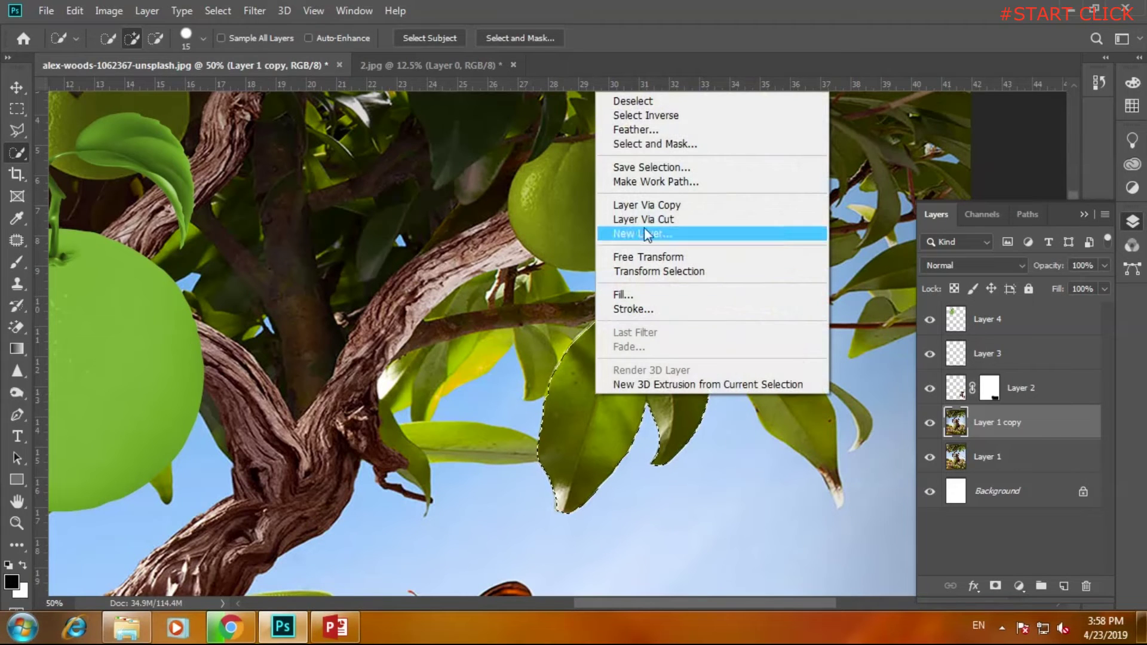
{"action": "left_click", "coordinate": [681, 206]}
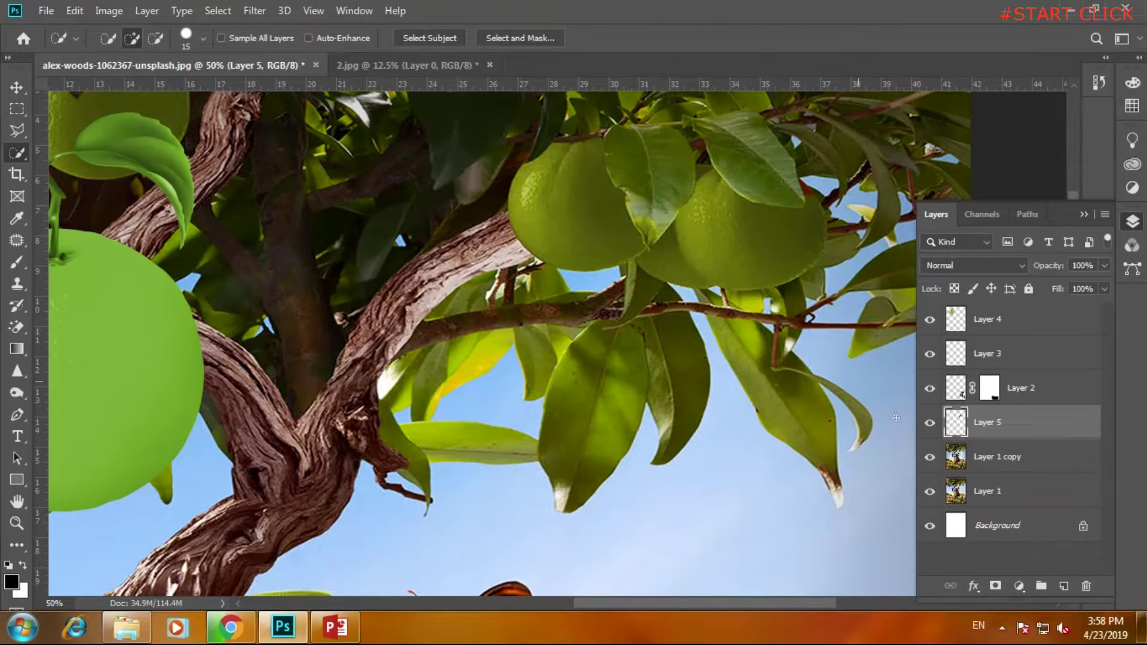
Move the leaves layer to the top over the green orange, scaled 111.58% and slightly tilted.
{"action": "left_click", "coordinate": [16, 88]}
{"action": "mouse_move", "coordinate": [681, 397]}
{"action": "left_mouse_down"}
{"action": "mouse_move", "coordinate": [299, 311]}
{"action": "mouse_move", "coordinate": [532, 375]}
{"action": "mouse_move", "coordinate": [235, 300]}
{"action": "left_mouse_up"}
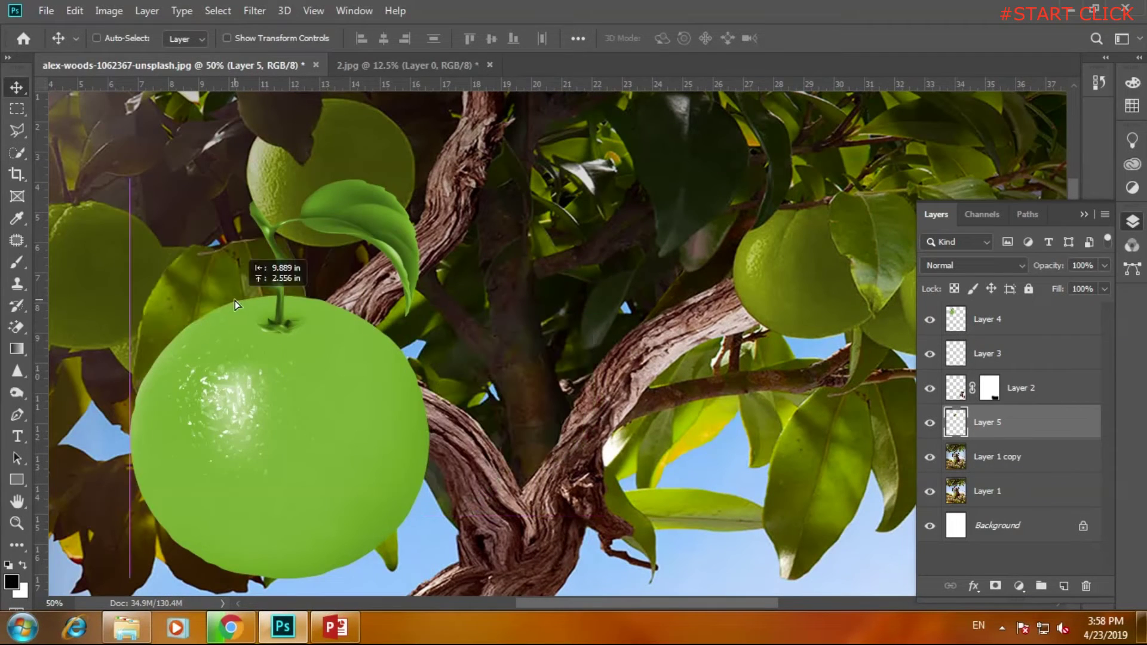
{"action": "left_click_drag", "start_coordinate": [978, 425], "coordinate": [986, 308]}
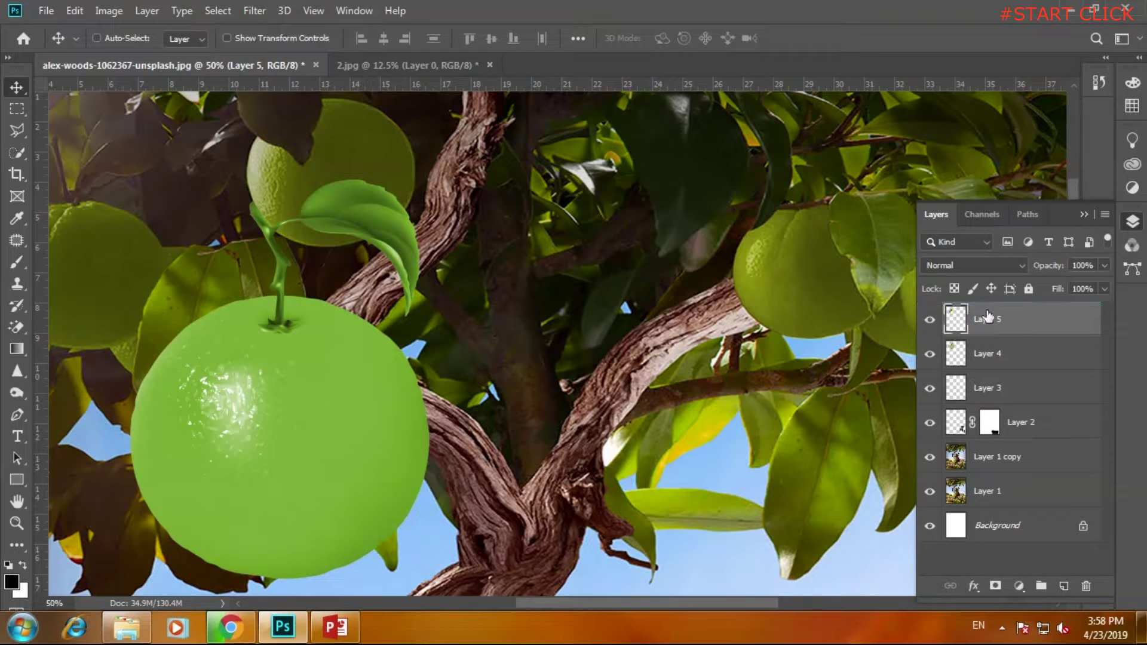
{"action": "mouse_move", "coordinate": [278, 295]}
{"action": "left_mouse_down"}
{"action": "mouse_move", "coordinate": [302, 251]}
{"action": "mouse_move", "coordinate": [293, 295]}
{"action": "left_mouse_up"}
{"action": "key", "text": "ctrl+t"}
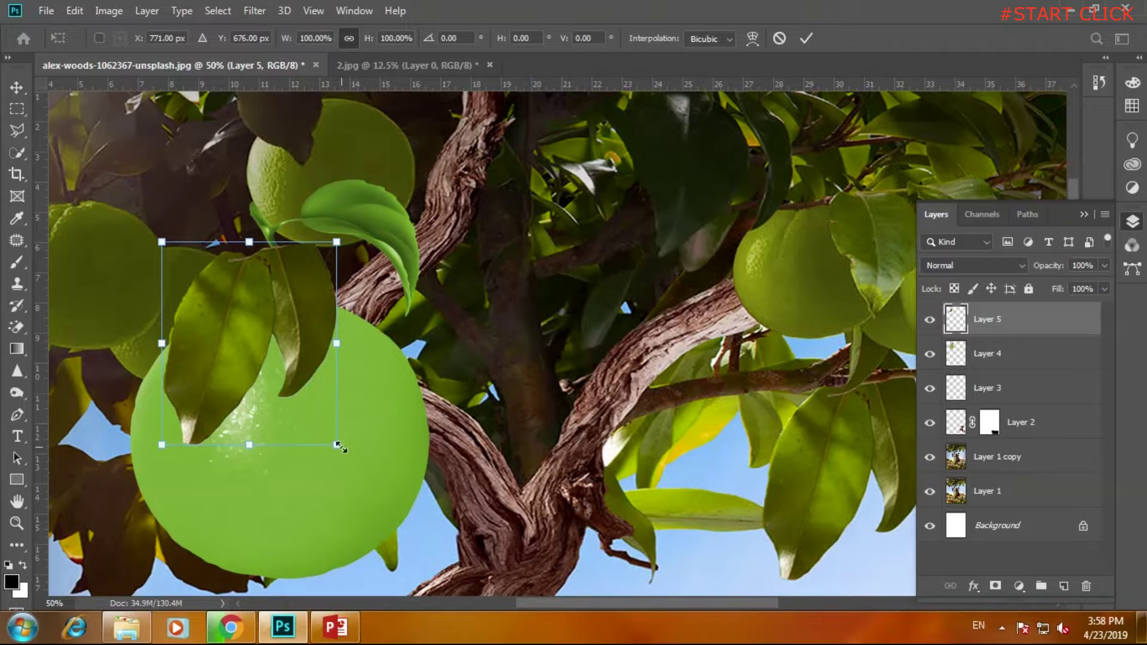
{"action": "left_click_drag", "start_coordinate": [339, 447], "coordinate": [348, 458]}
{"action": "left_click_drag", "start_coordinate": [377, 239], "coordinate": [367, 227]}
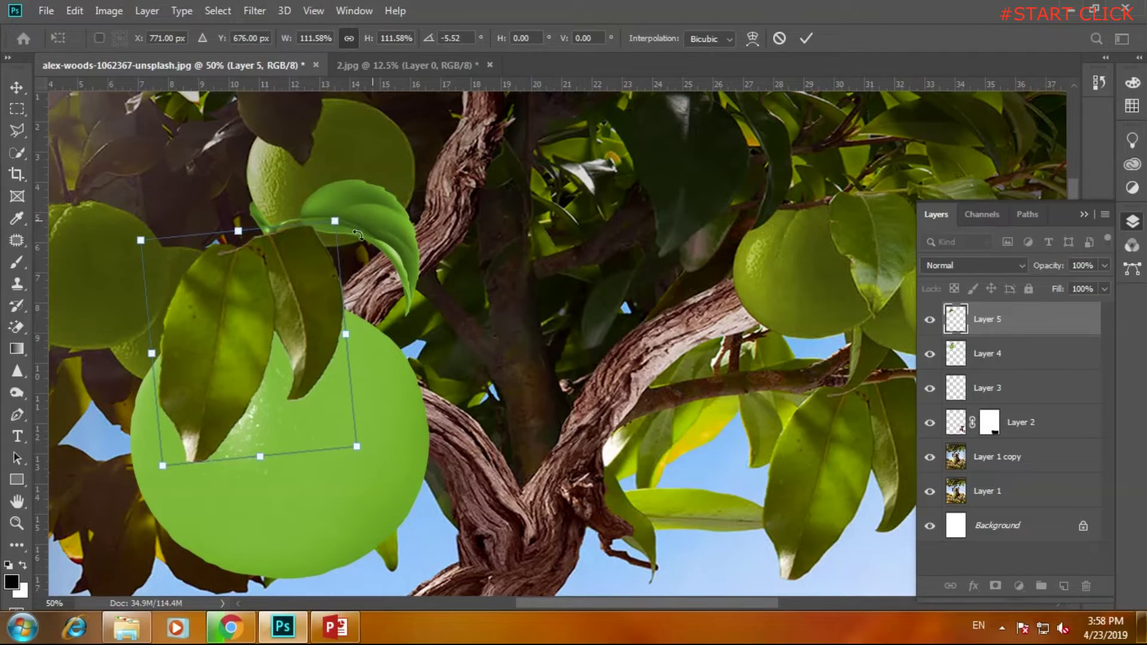
{"action": "left_click_drag", "start_coordinate": [274, 298], "coordinate": [281, 305]}
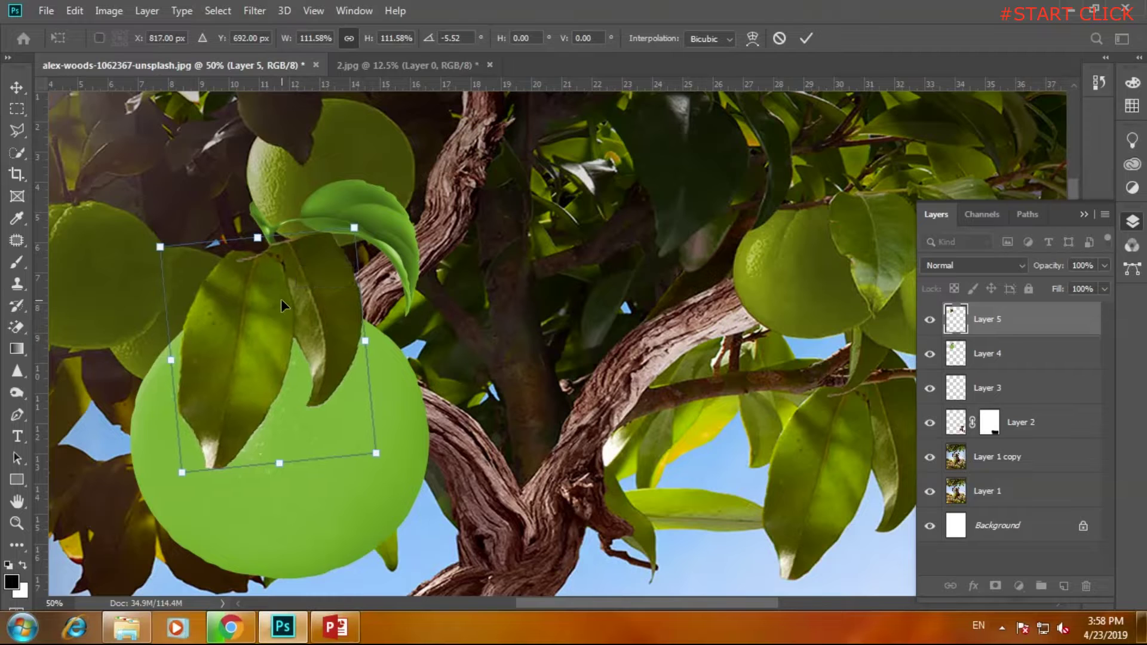
{"action": "key", "text": "Return"}
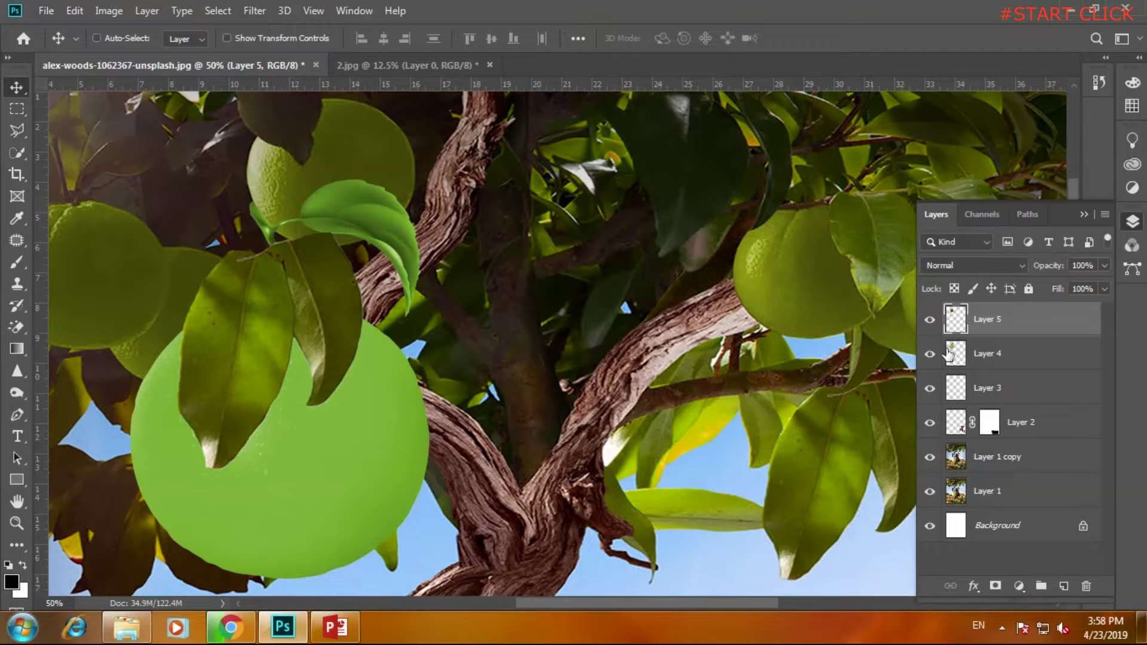
{"action": "left_click", "coordinate": [983, 362]}
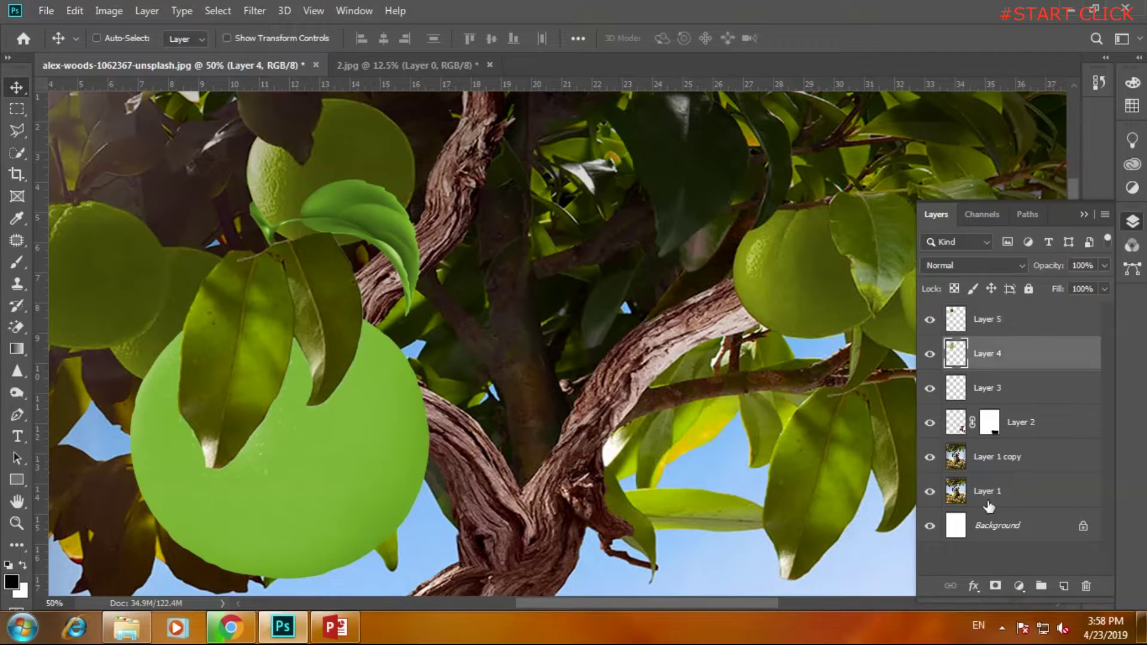
Add a layer mask to Layer 4 and paint out the fruit's leaf with a 100% brush.
{"action": "left_click", "coordinate": [995, 587]}
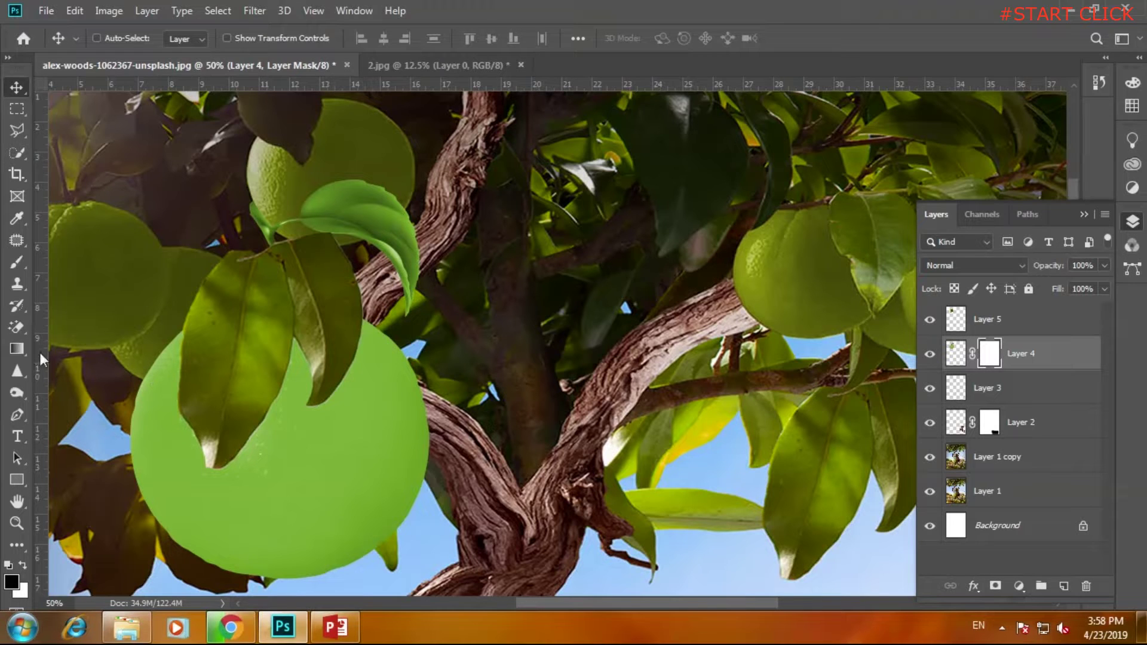
{"action": "left_click", "coordinate": [14, 264]}
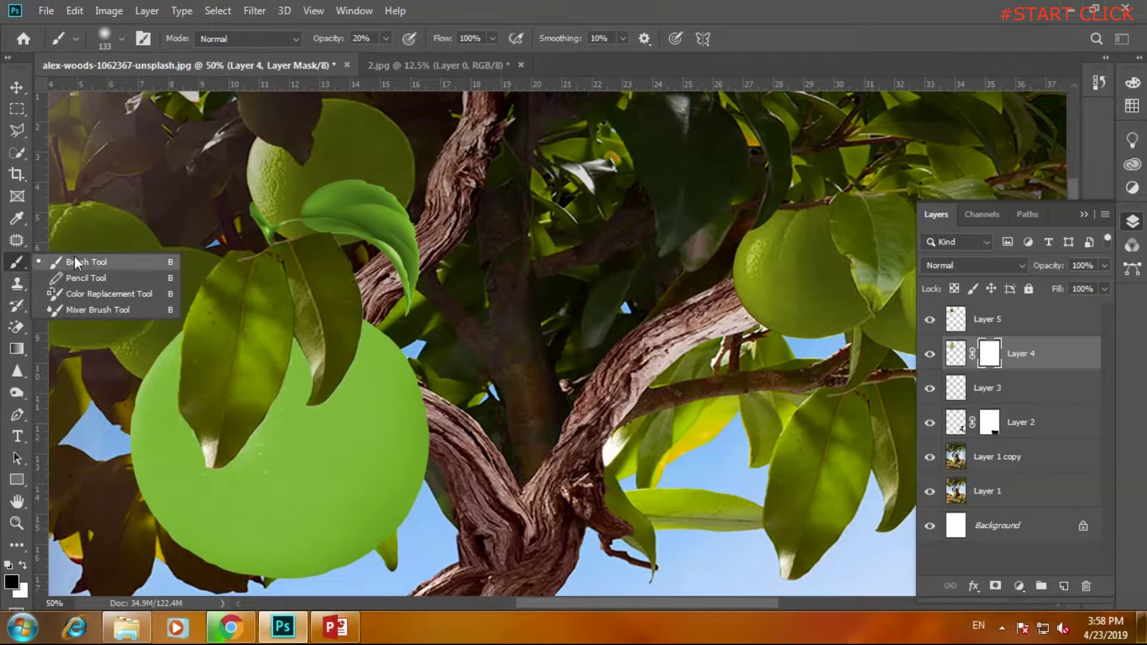
{"action": "left_click", "coordinate": [74, 261]}
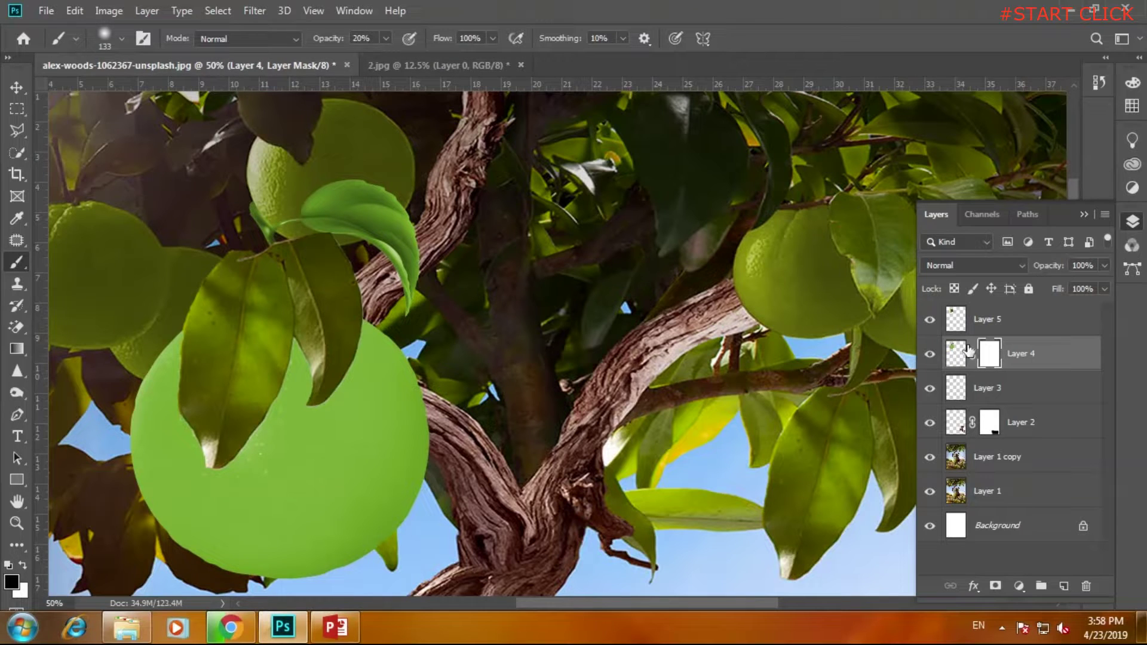
{"action": "left_click_drag", "start_coordinate": [385, 54], "coordinate": [453, 56]}
{"action": "mouse_move", "coordinate": [263, 209]}
{"action": "left_mouse_down"}
{"action": "mouse_move", "coordinate": [400, 245]}
{"action": "mouse_move", "coordinate": [418, 287]}
{"action": "mouse_move", "coordinate": [366, 256]}
{"action": "left_mouse_up"}
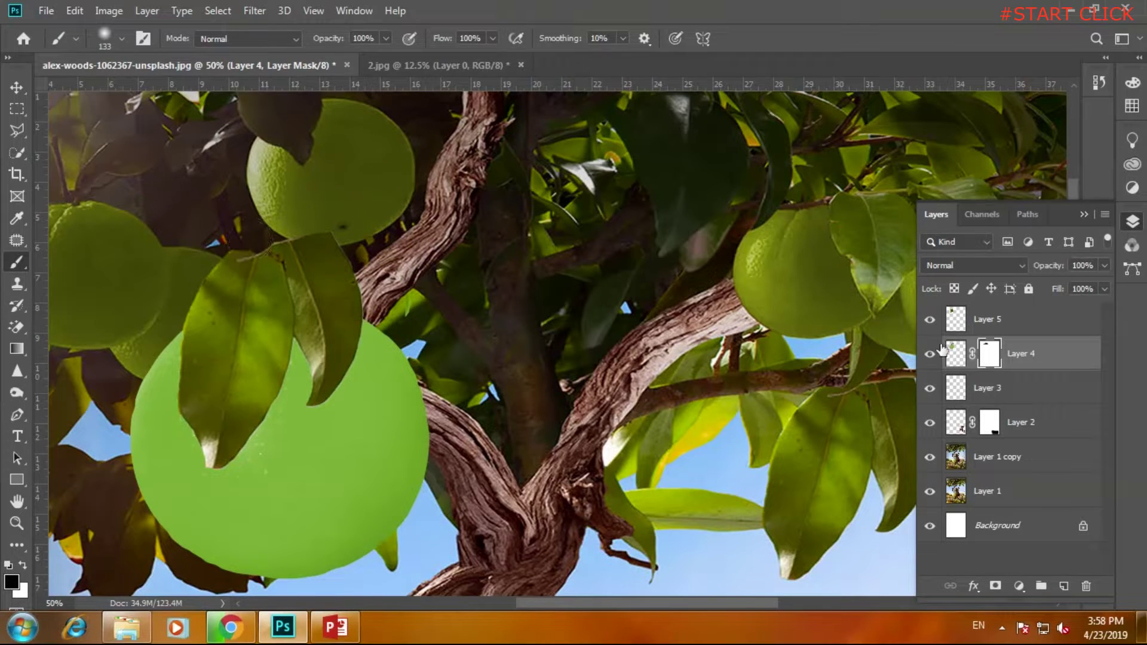
Add a layer mask to Layer 5 and zoom out to the whole poster.
{"action": "left_click", "coordinate": [978, 319]}
{"action": "left_click", "coordinate": [995, 587]}
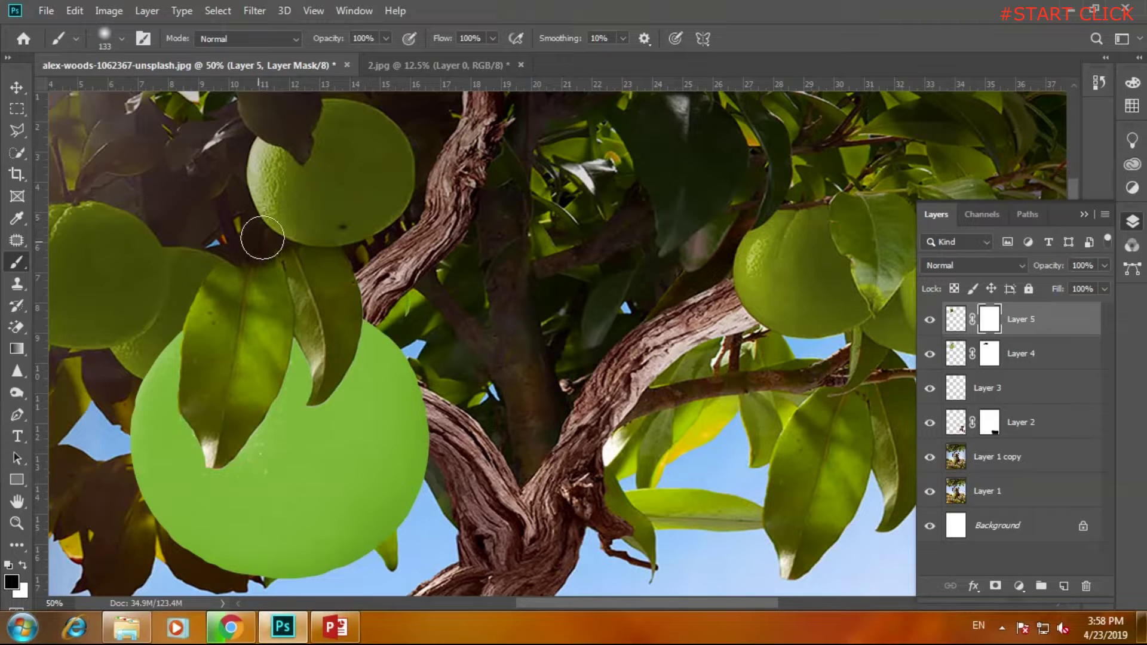
{"action": "left_click", "coordinate": [17, 88]}
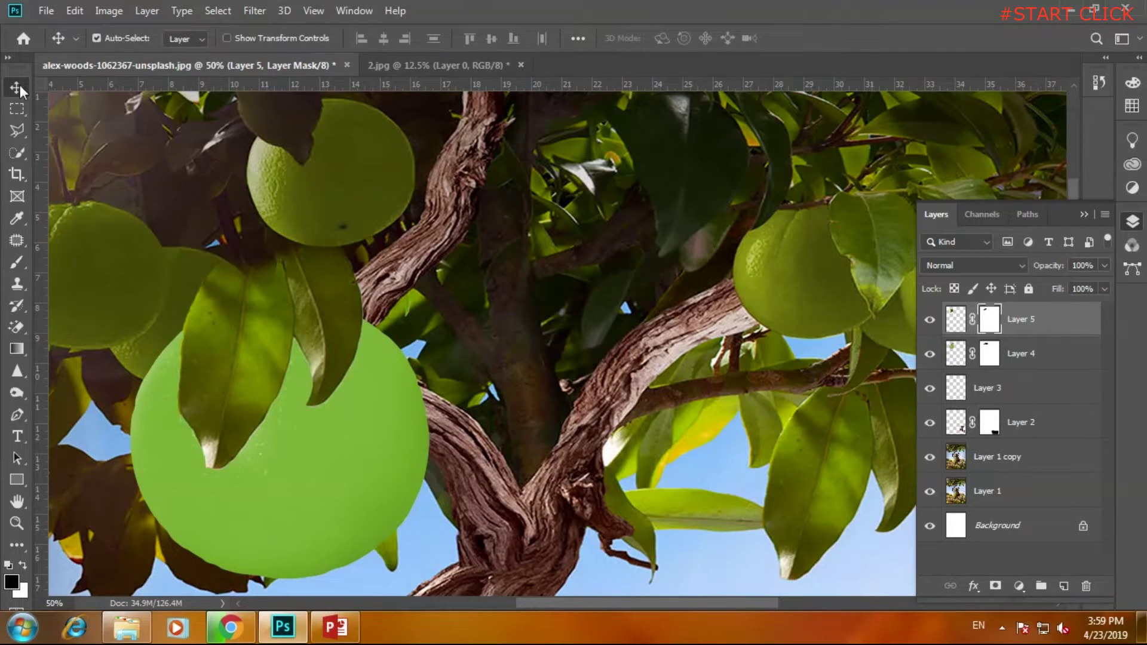
{"action": "key", "text": "ctrl+minus"}
{"action": "key", "text": "ctrl+minus"}
{"action": "key", "text": "ctrl+minus"}
{"action": "key", "text": "ctrl+minus"}
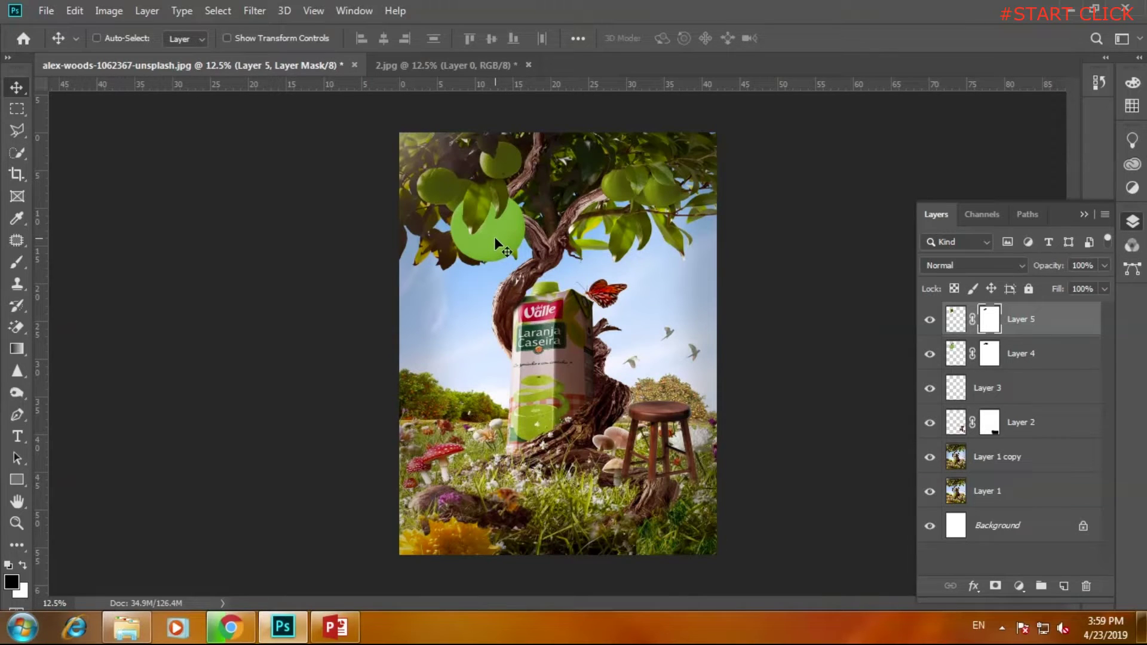
Add a new layer above Layer 4 and set up a 196 px Brush at 20% opacity.
{"action": "left_click", "coordinate": [958, 356]}
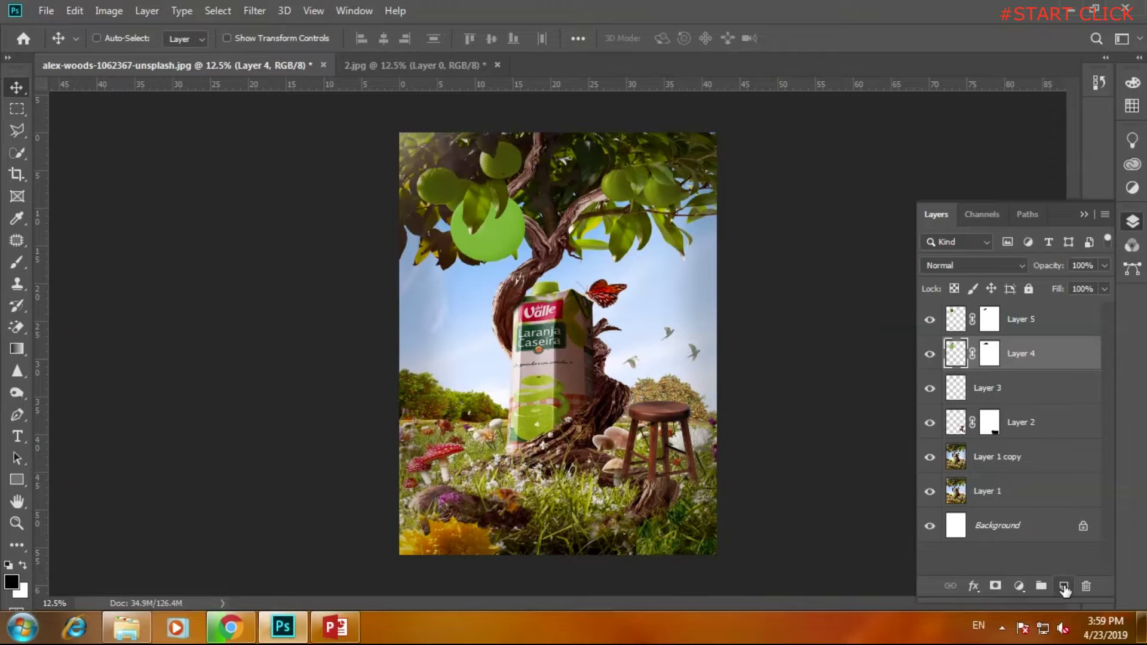
{"action": "left_click", "coordinate": [1064, 585]}
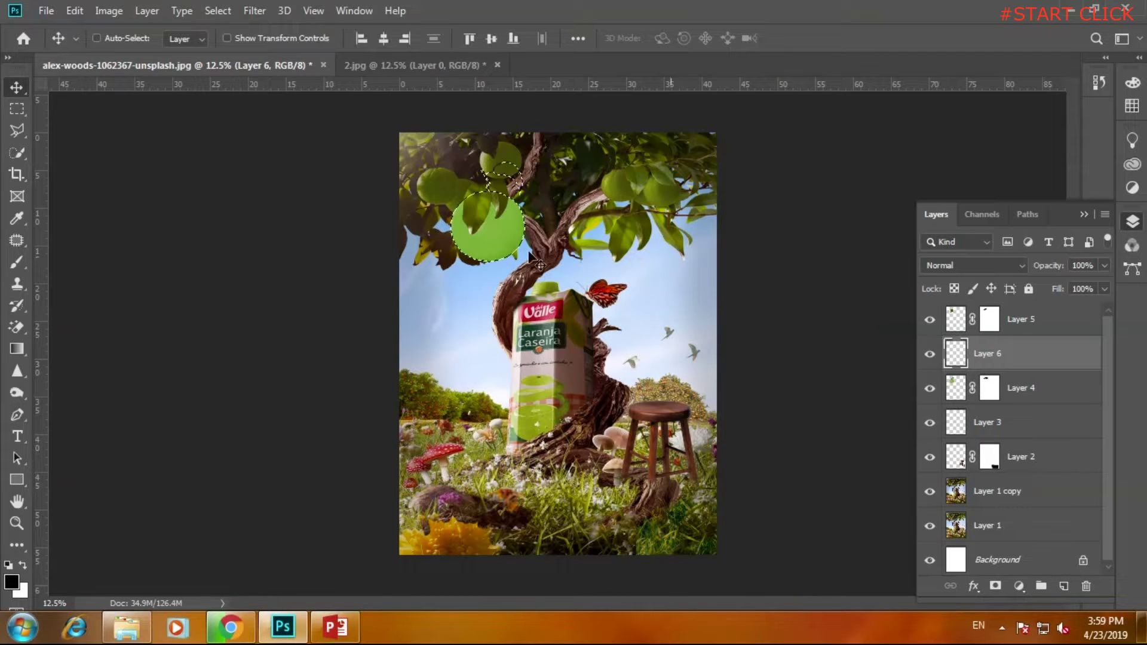
{"action": "key", "text": "ctrl+plus"}
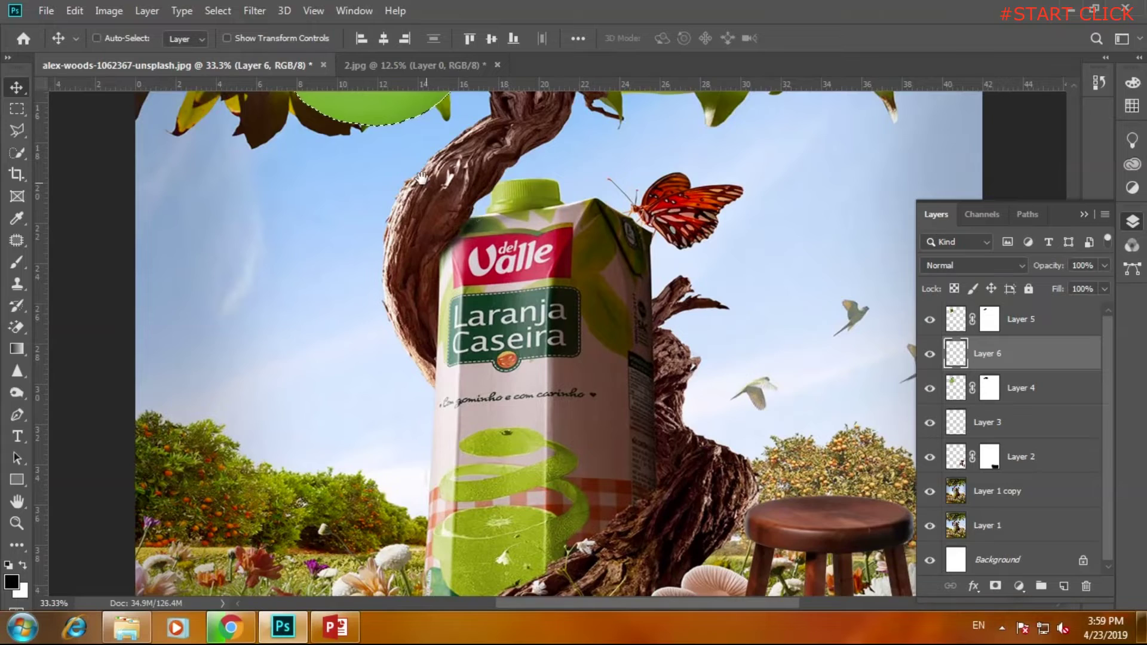
{"action": "key", "text": "ctrl+plus"}
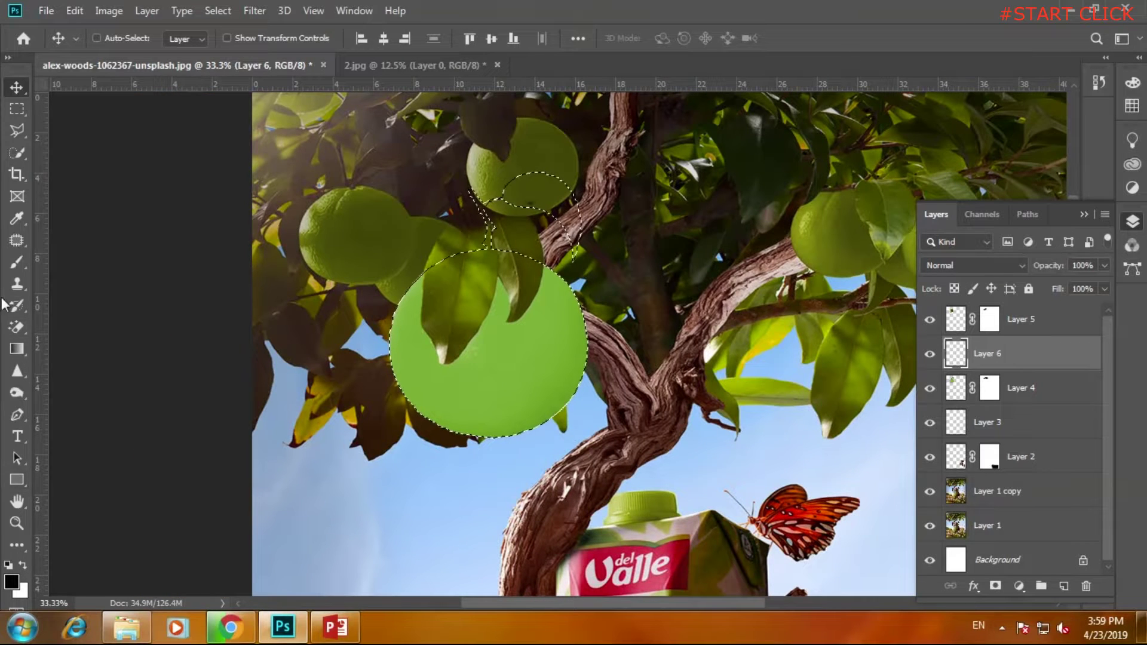
{"action": "left_click", "coordinate": [15, 306]}
{"action": "right_click", "coordinate": [28, 305]}
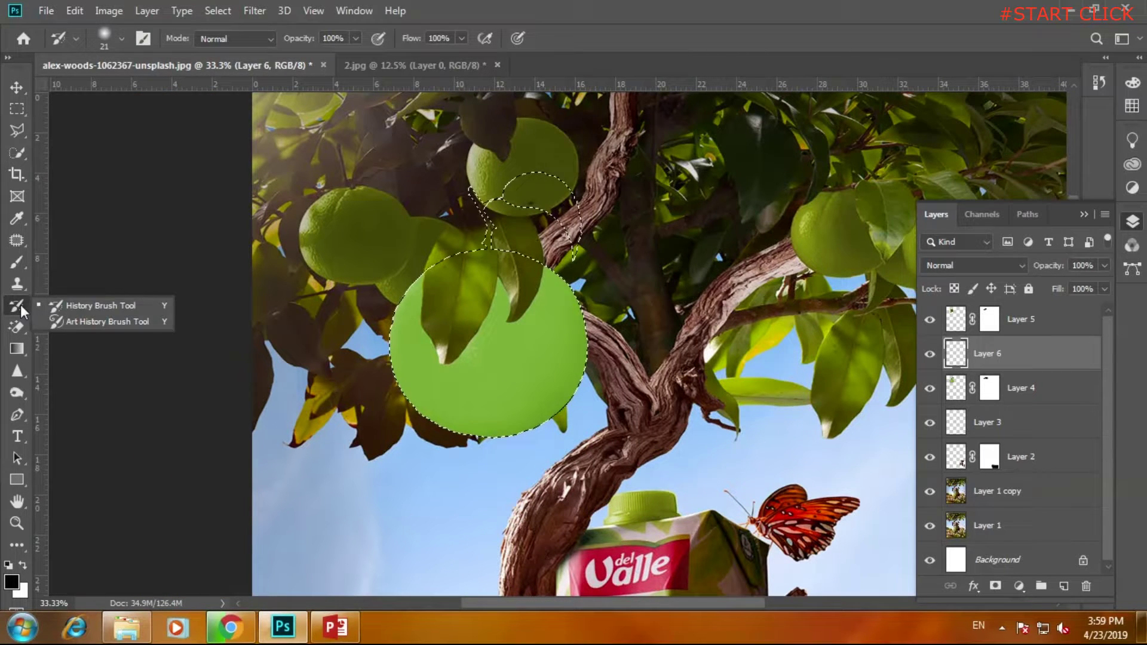
{"action": "left_click", "coordinate": [18, 263]}
{"action": "left_click", "coordinate": [65, 261]}
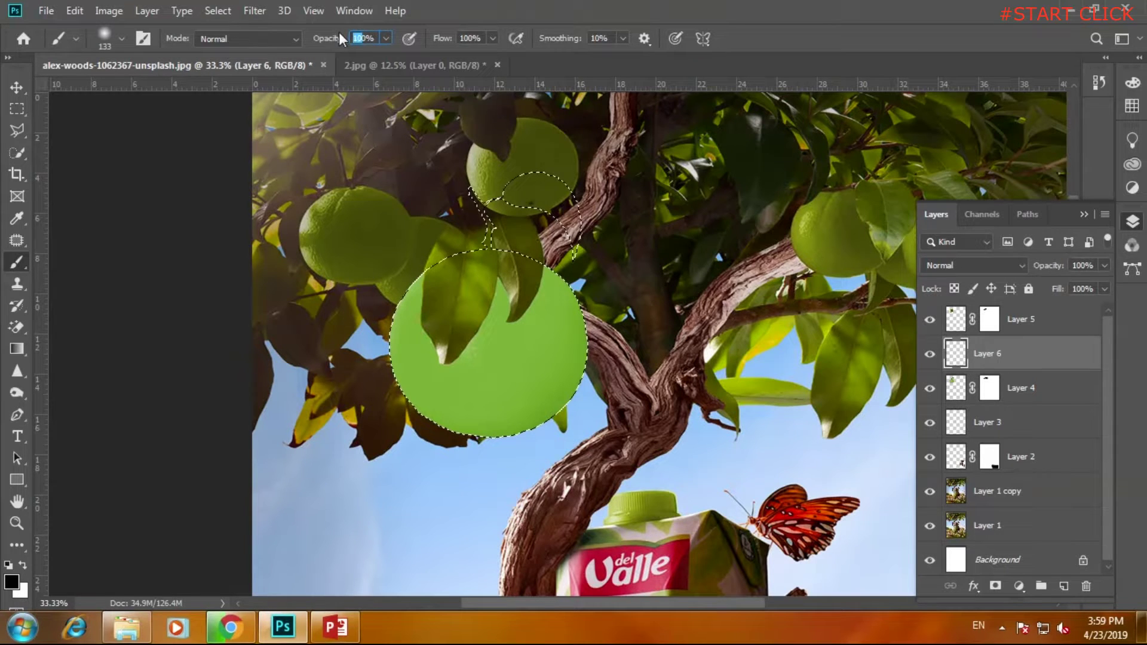
{"action": "type", "text": "20"}
{"action": "right_click", "coordinate": [392, 255]}
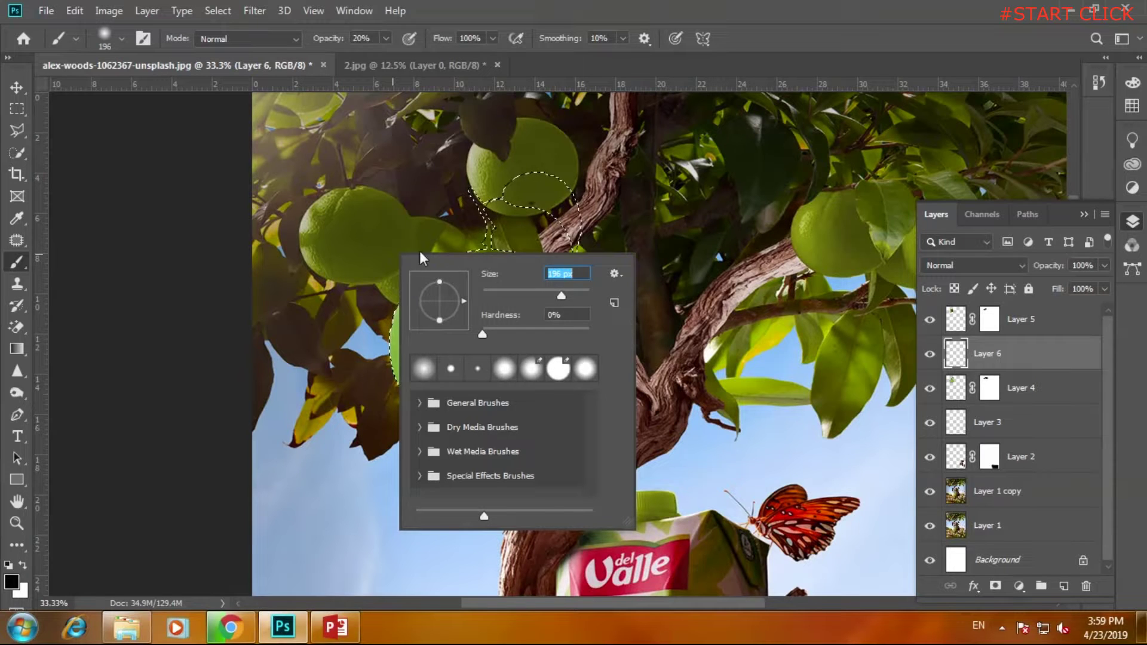
{"action": "key", "text": "Return"}
Paint soft black shading along the fruit's lower-left edge, then enlarge the brush to 495 px at 40%.
{"action": "mouse_move", "coordinate": [414, 261]}
{"action": "left_mouse_down"}
{"action": "mouse_move", "coordinate": [548, 423]}
{"action": "mouse_move", "coordinate": [556, 258]}
{"action": "mouse_move", "coordinate": [404, 426]}
{"action": "left_mouse_up"}
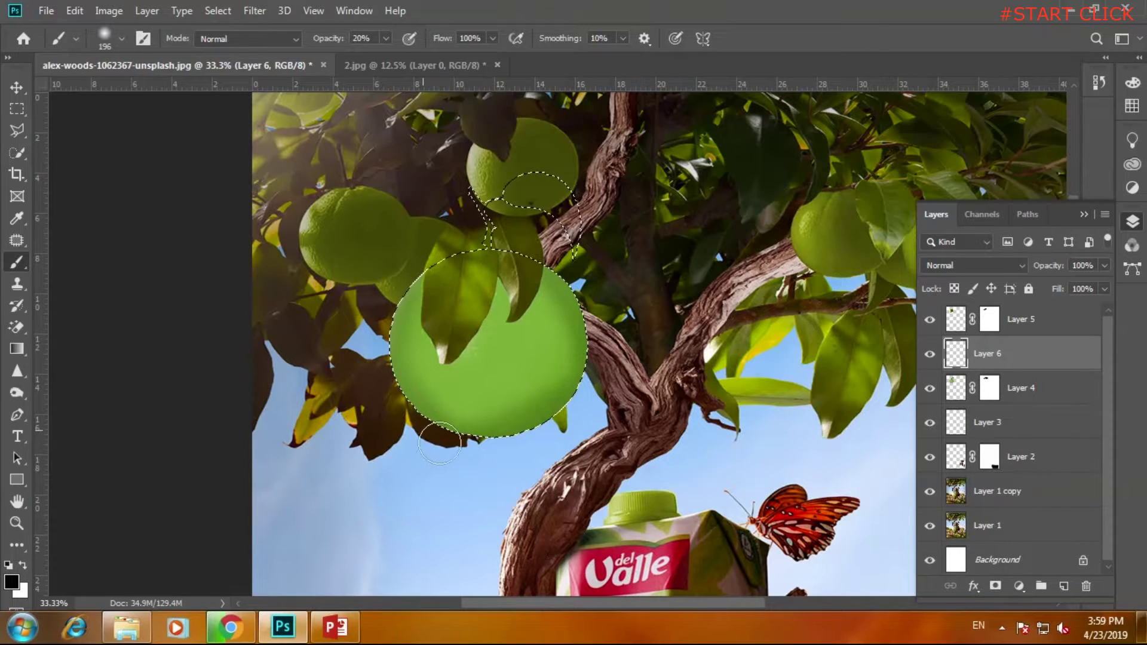
{"action": "left_click", "coordinate": [386, 39]}
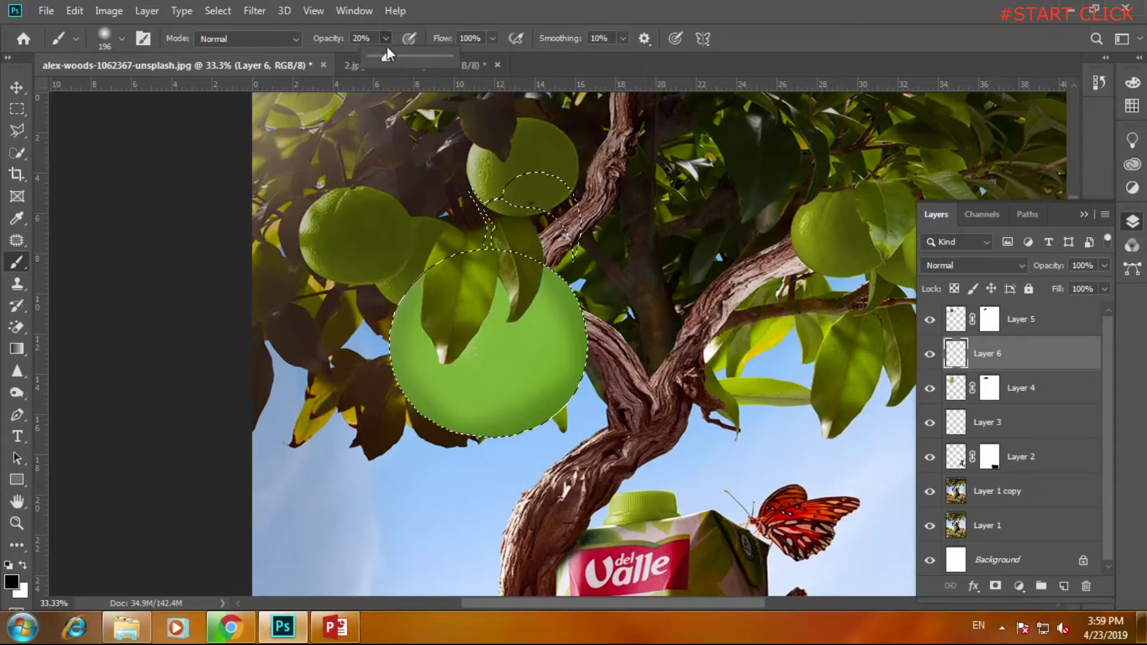
{"action": "left_click_drag", "start_coordinate": [384, 58], "coordinate": [402, 57]}
{"action": "right_click", "coordinate": [312, 369]}
{"action": "left_click_drag", "start_coordinate": [474, 377], "coordinate": [498, 377]}
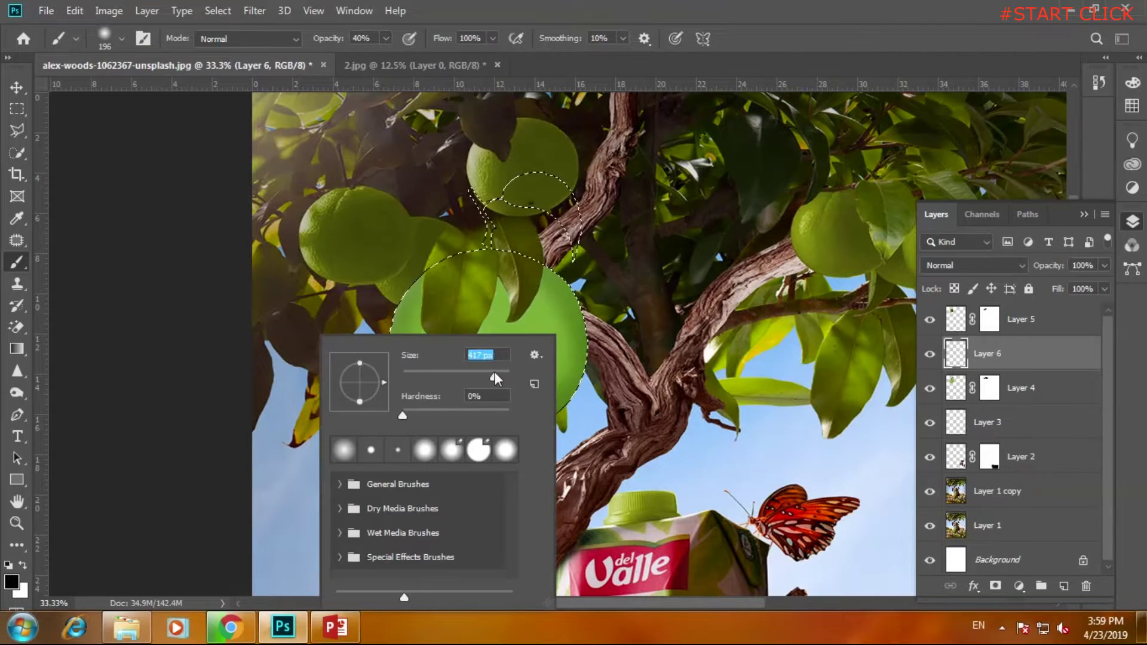
{"action": "left_click", "coordinate": [281, 360]}
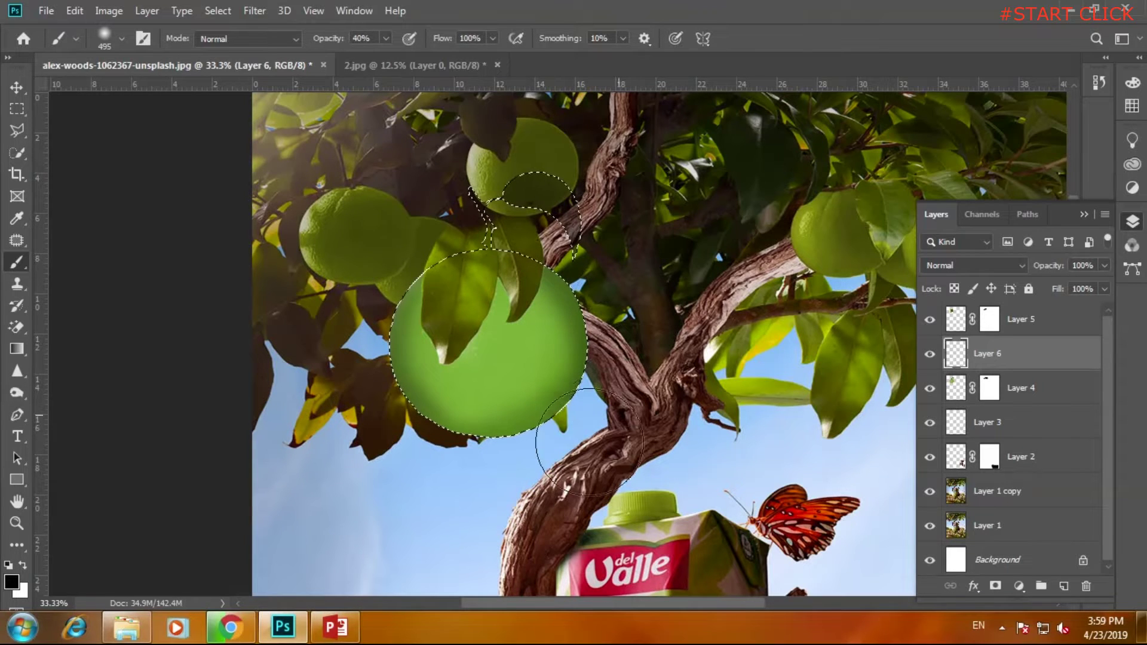
{"action": "left_click", "coordinate": [17, 87]}
{"action": "left_click", "coordinate": [1104, 289]}
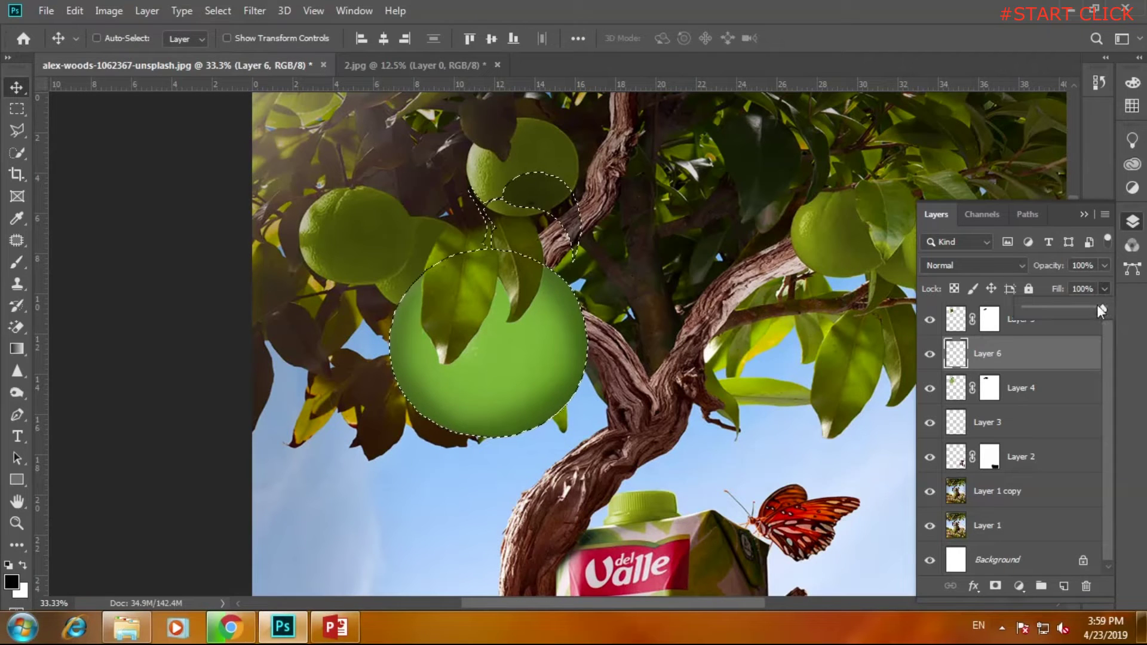
Lower Layer 6 fill to 74%, deselect the fruit, and reframe the poster at 16.7%.
{"action": "left_click_drag", "start_coordinate": [1097, 306], "coordinate": [1087, 306]}
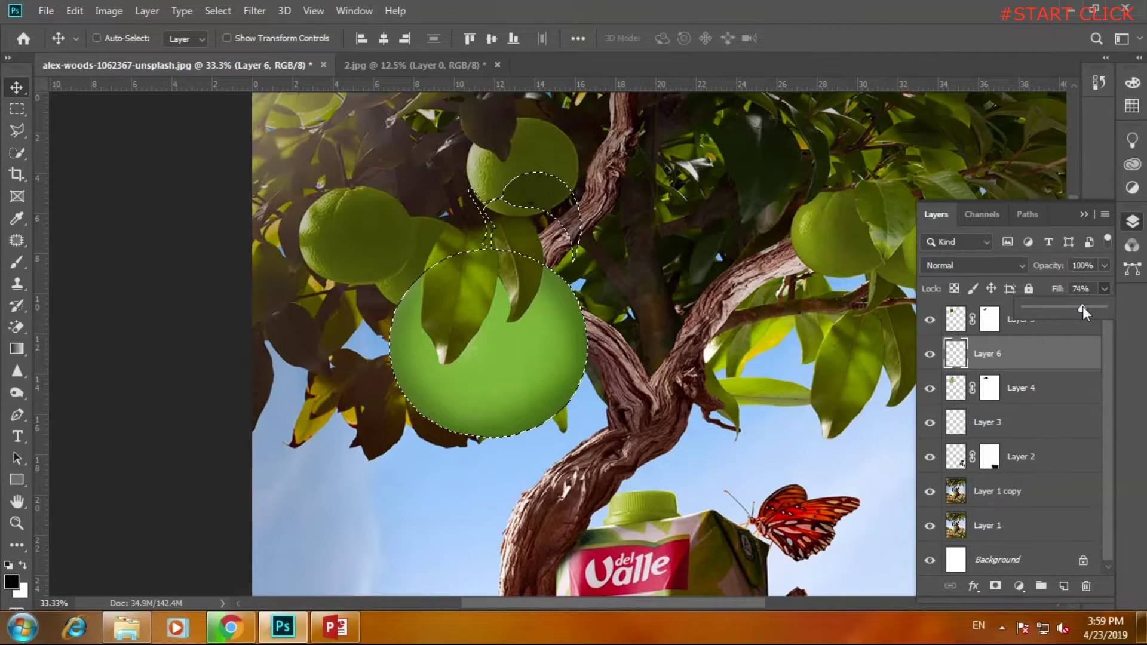
{"action": "key", "text": "ctrl+minus"}
{"action": "key", "text": "ctrl+minus"}
{"action": "key", "text": "ctrl+minus"}
{"action": "key", "text": "ctrl+minus"}
{"action": "left_click", "coordinate": [956, 353], "text": "ctrl"}
{"action": "left_click", "coordinate": [218, 10]}
{"action": "left_click", "coordinate": [230, 42]}
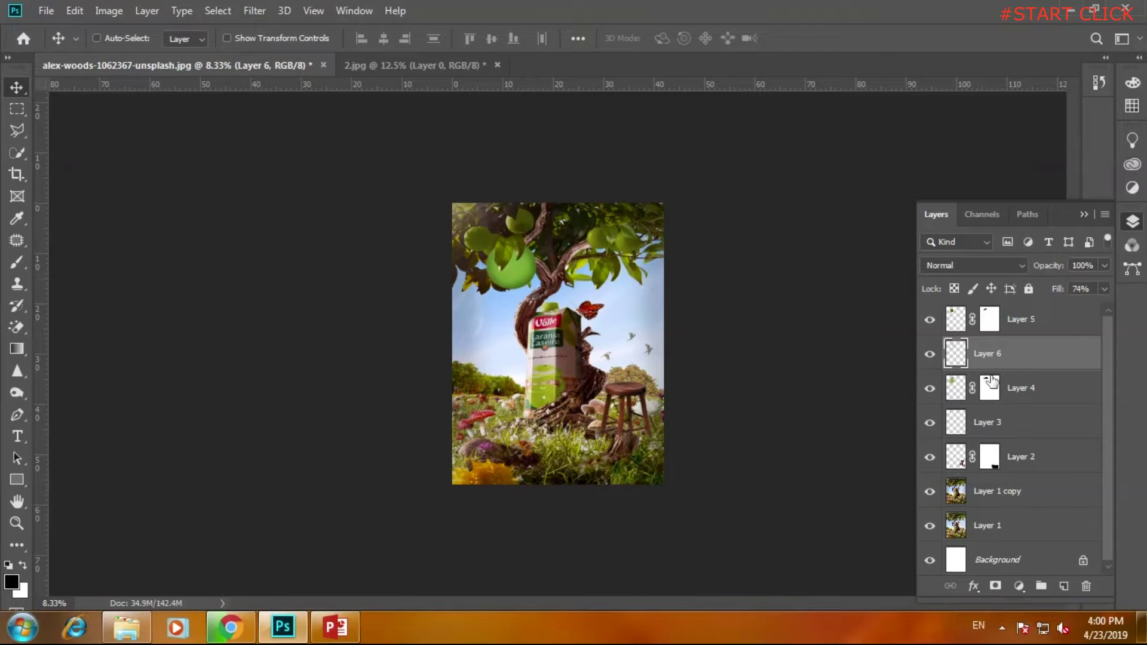
{"action": "key", "text": "ctrl+plus"}
{"action": "key", "text": "ctrl+plus"}
{"action": "mouse_move", "coordinate": [548, 276]}
{"action": "left_mouse_down"}
{"action": "mouse_move", "coordinate": [545, 409]}
{"action": "mouse_move", "coordinate": [512, 295]}
{"action": "mouse_move", "coordinate": [524, 268]}
{"action": "mouse_move", "coordinate": [532, 404]}
{"action": "left_mouse_up"}
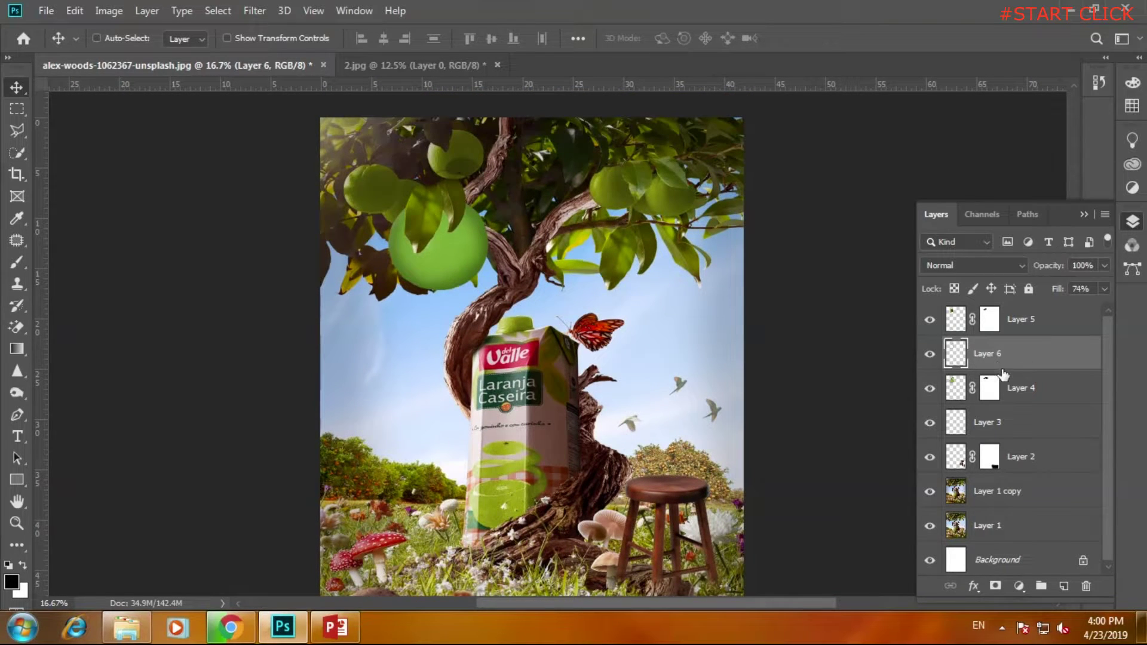
{"action": "left_click", "coordinate": [989, 526]}
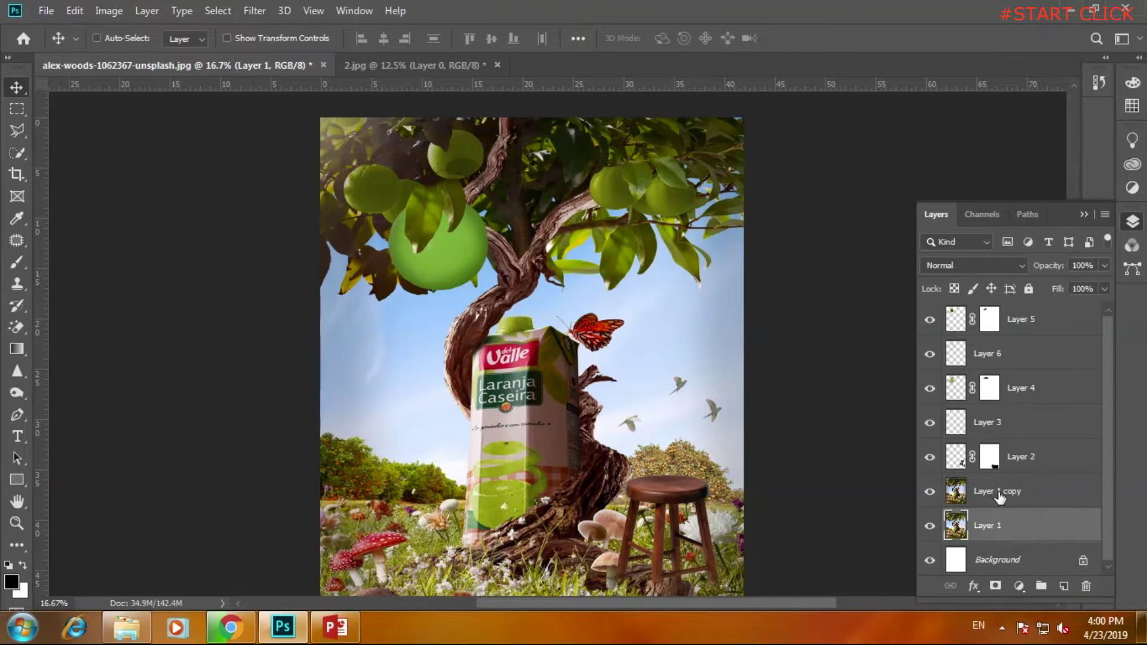
{"action": "right_click", "coordinate": [1000, 493]}
{"action": "left_click", "coordinate": [811, 496]}
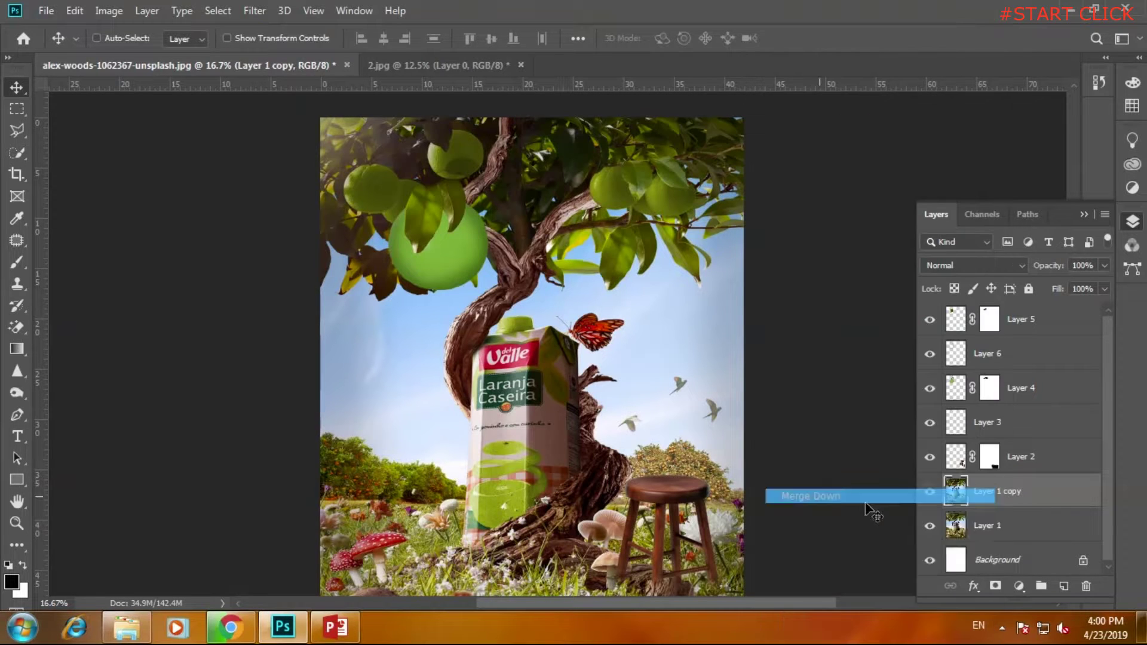
{"action": "left_click", "coordinate": [931, 494]}
{"action": "left_click_drag", "start_coordinate": [379, 503], "coordinate": [361, 358]}
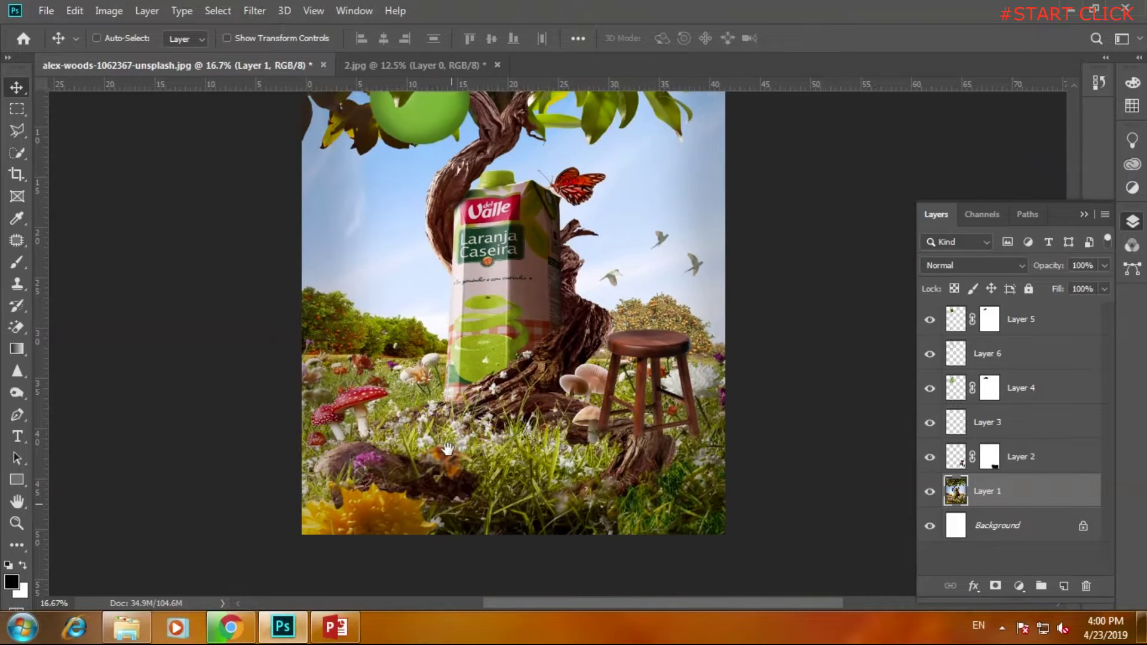
{"action": "mouse_move", "coordinate": [989, 494]}
{"action": "left_mouse_down"}
{"action": "mouse_move", "coordinate": [1074, 580]}
{"action": "mouse_move", "coordinate": [1065, 586]}
{"action": "left_mouse_up"}
{"action": "left_click", "coordinate": [266, 9]}
{"action": "mouse_move", "coordinate": [263, 201]}
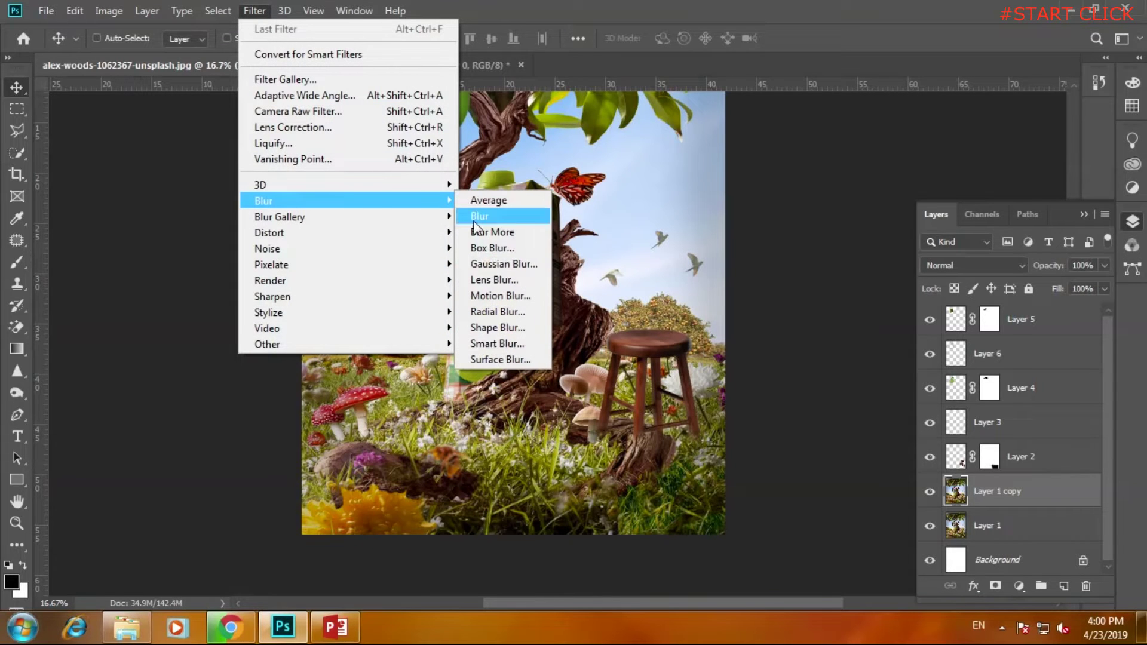
{"action": "left_click", "coordinate": [512, 266]}
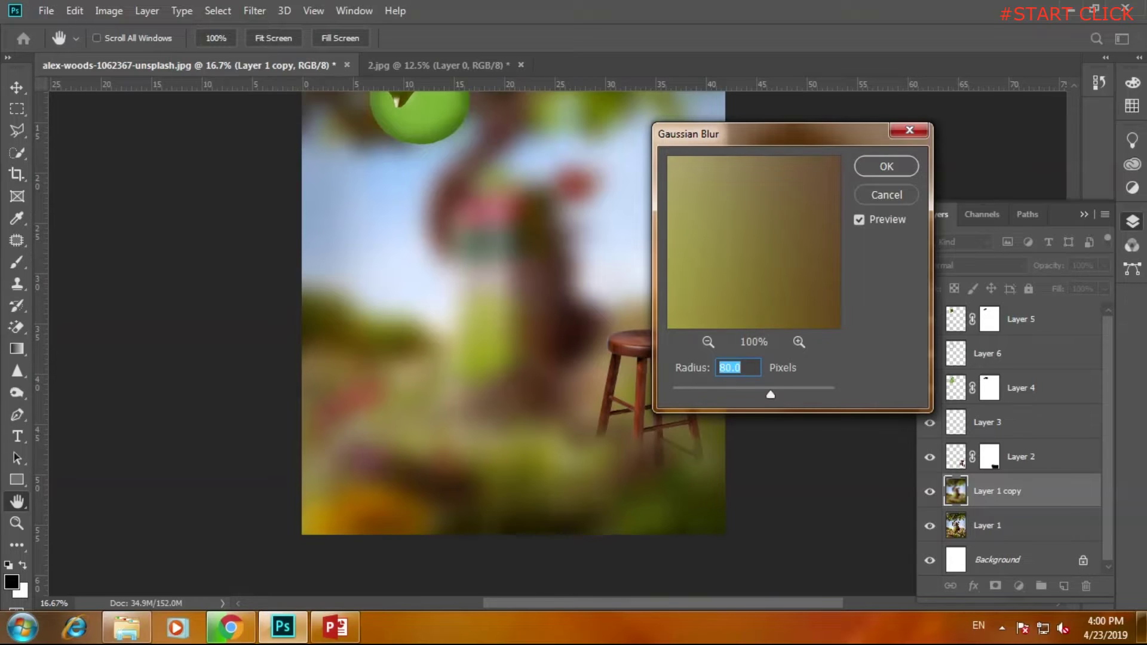
{"action": "type", "text": "2"}
{"action": "key", "text": "BackSpace"}
{"action": "type", "text": "5"}
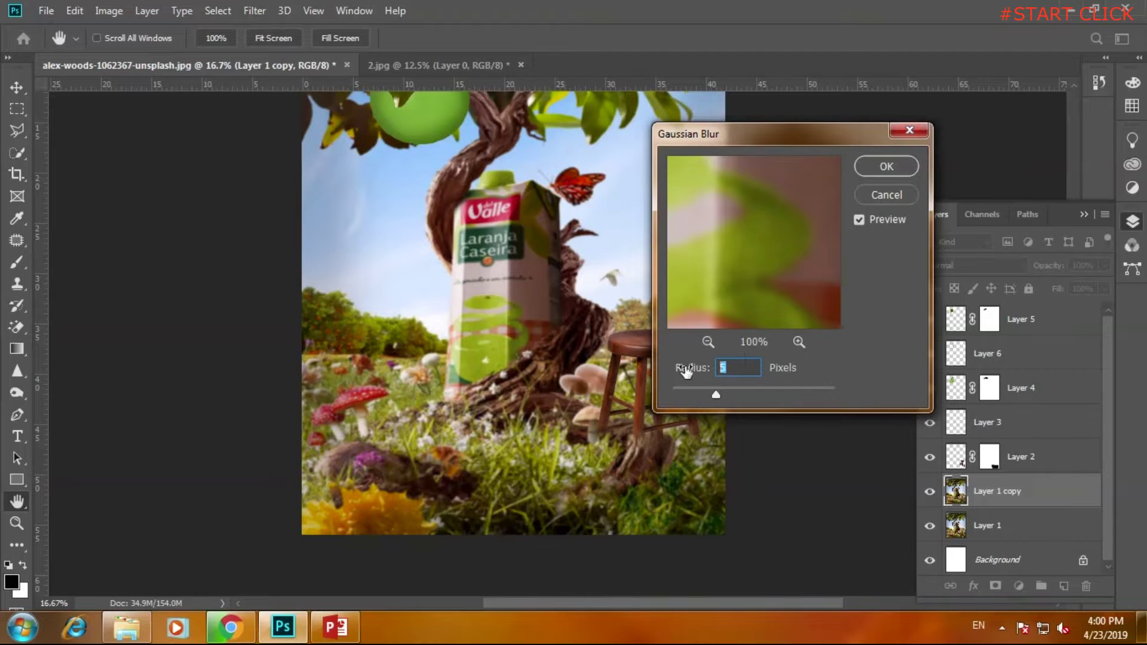
{"action": "key", "text": "Return"}
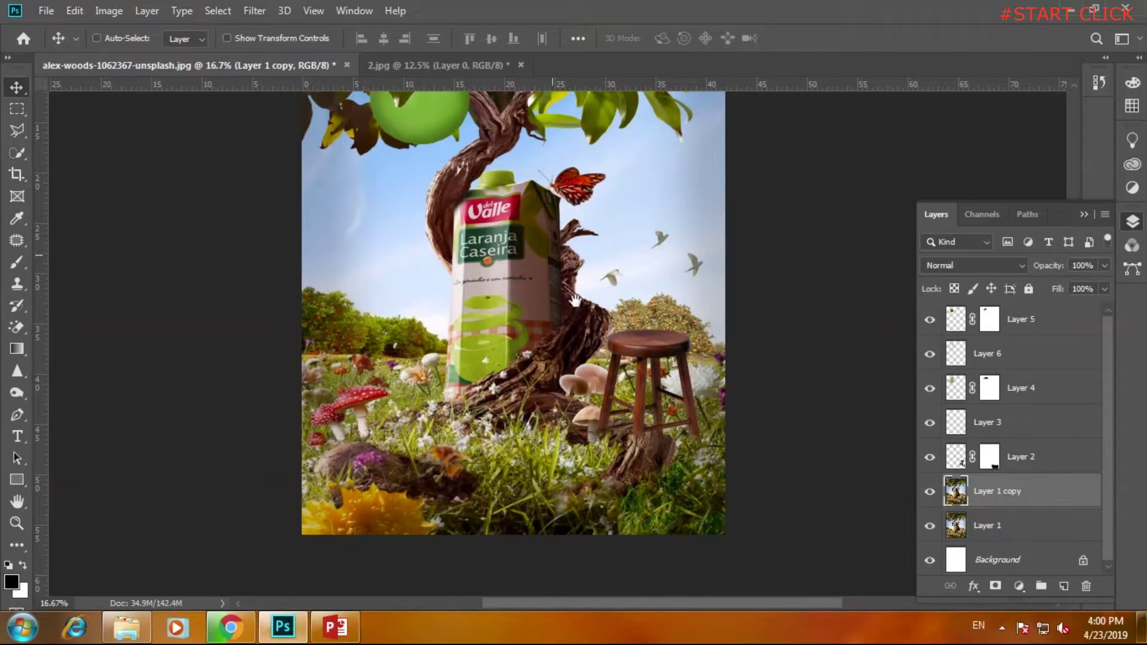
{"action": "left_click_drag", "start_coordinate": [575, 301], "coordinate": [608, 429]}
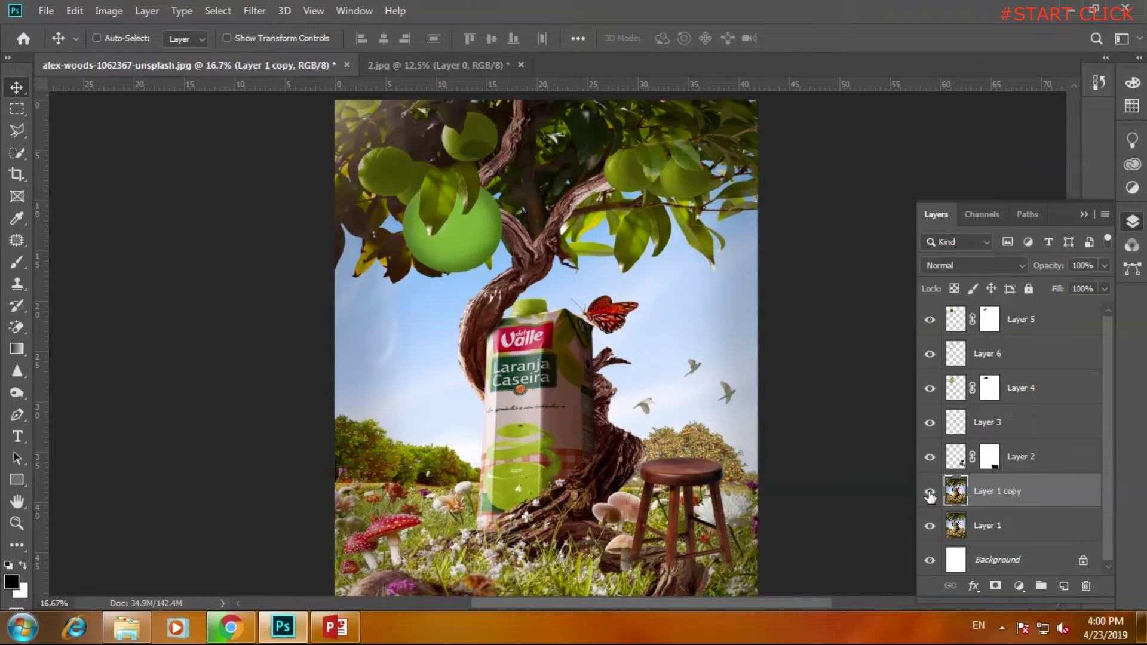
Check the juice carton up close, then drag straw-WyLoY45-600.png from Explorer onto Photoshop.
{"action": "key", "text": "ctrl+plus"}
{"action": "key", "text": "ctrl+plus"}
{"action": "key", "text": "ctrl+plus"}
{"action": "key", "text": "ctrl+plus"}
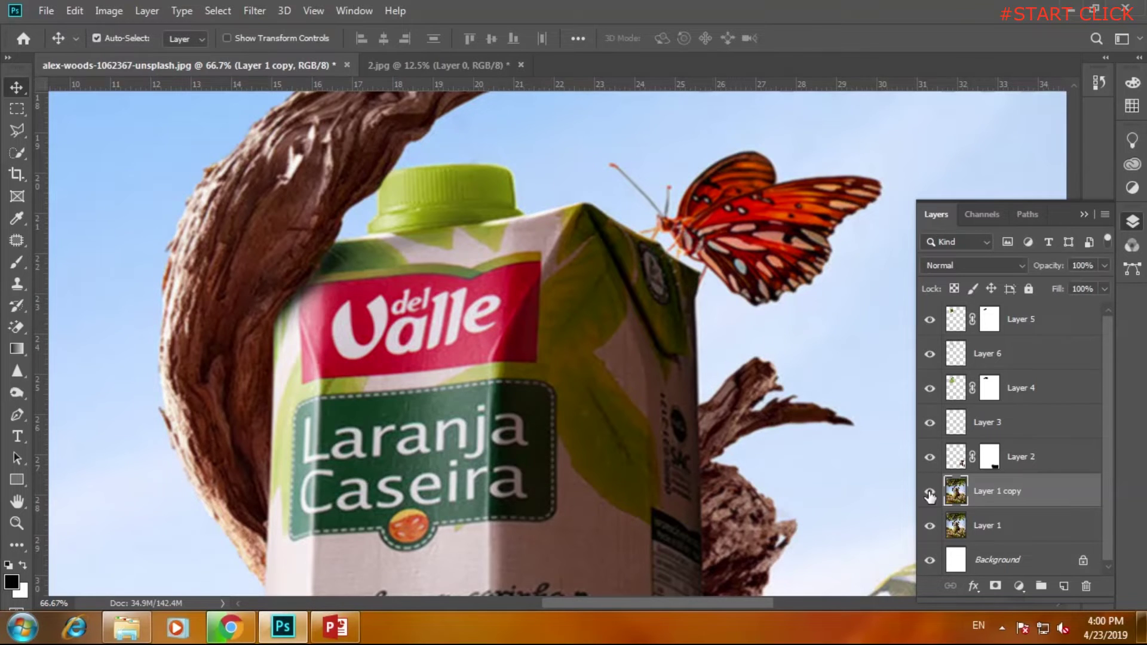
{"action": "key", "text": "ctrl+minus"}
{"action": "key", "text": "ctrl+minus"}
{"action": "key", "text": "ctrl+minus"}
{"action": "key", "text": "ctrl+minus"}
{"action": "key", "text": "ctrl+minus"}
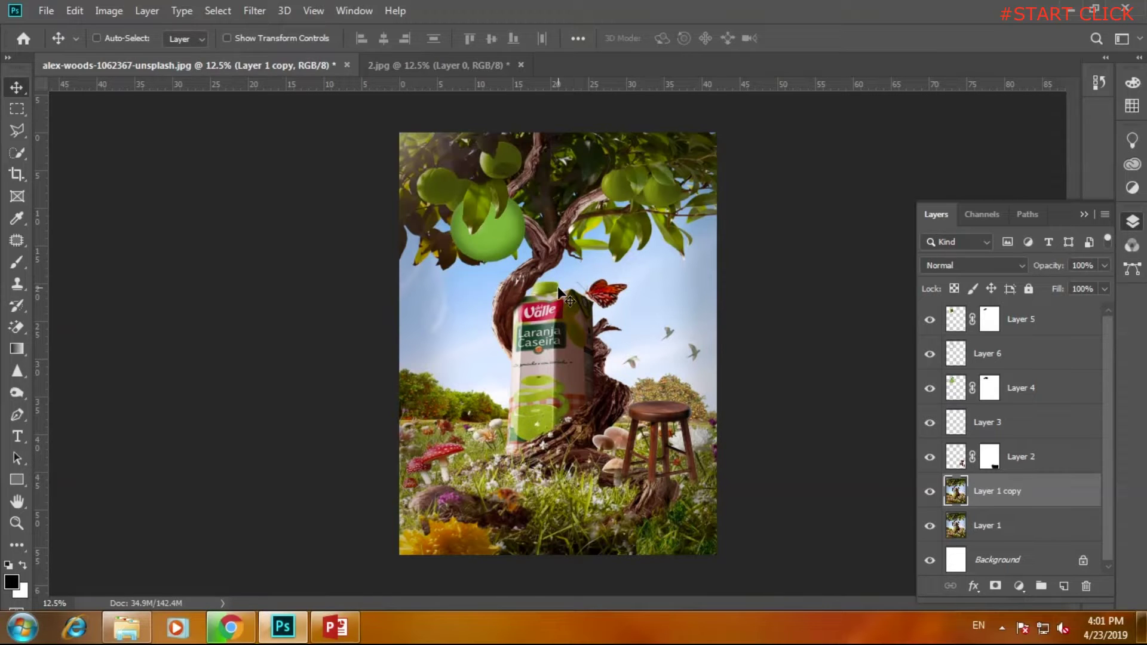
{"action": "left_click", "coordinate": [141, 615]}
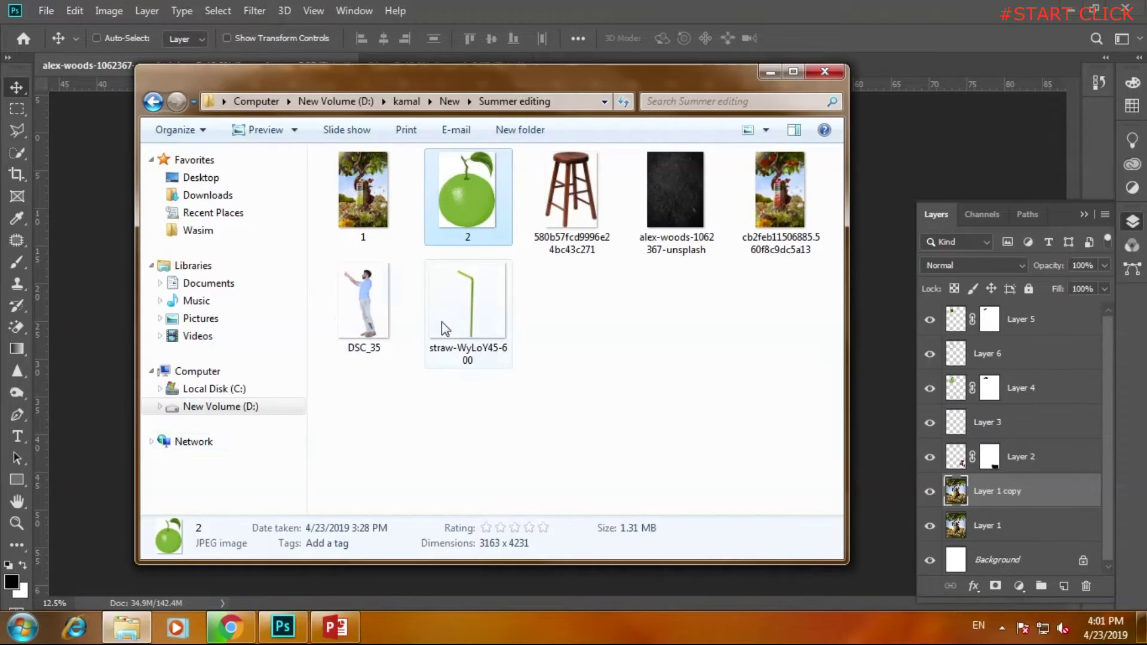
{"action": "left_click_drag", "start_coordinate": [442, 322], "coordinate": [359, 513]}
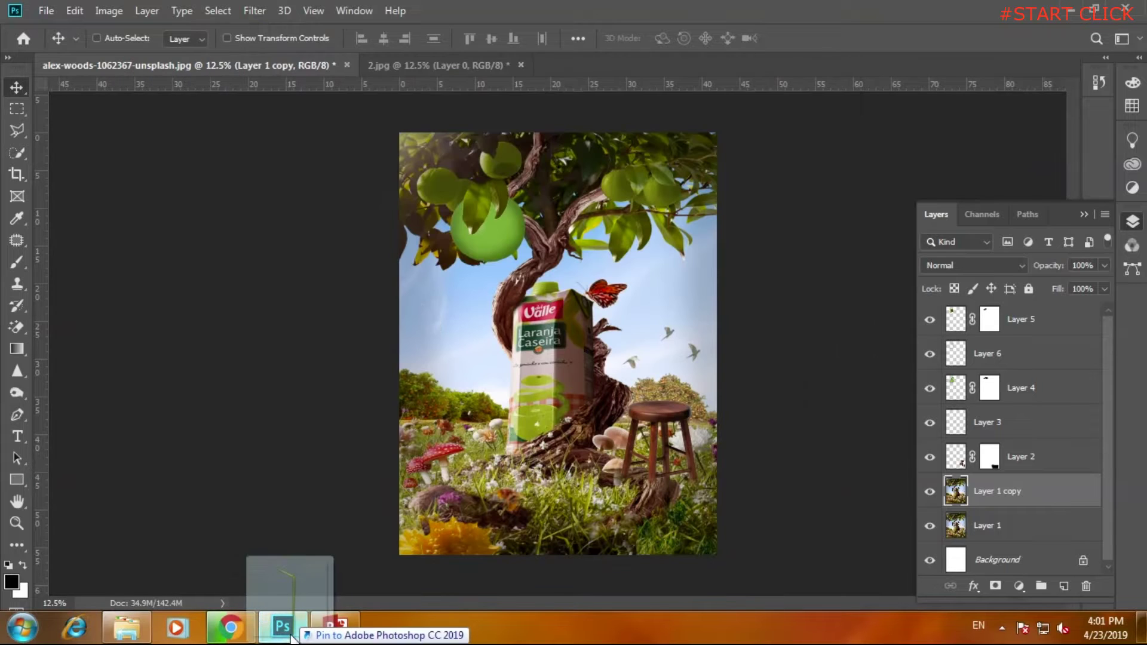
{"action": "mouse_move", "coordinate": [358, 512]}
{"action": "left_mouse_down"}
{"action": "mouse_move", "coordinate": [570, 65]}
{"action": "mouse_move", "coordinate": [588, 60]}
{"action": "left_mouse_up"}
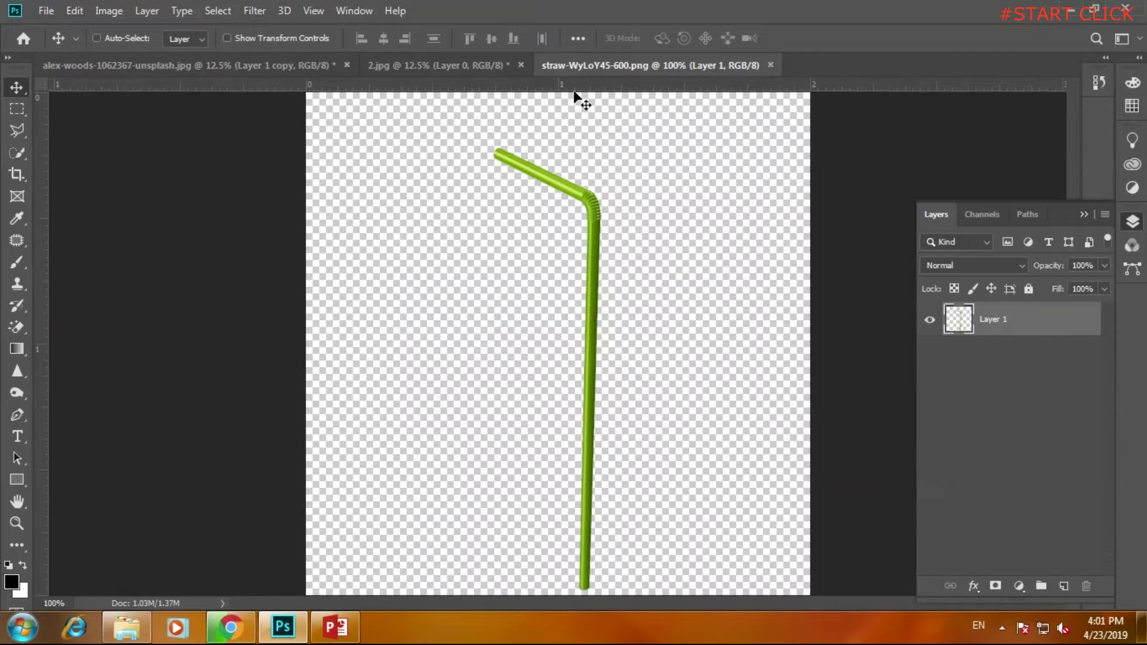
{"action": "left_click", "coordinate": [430, 65]}
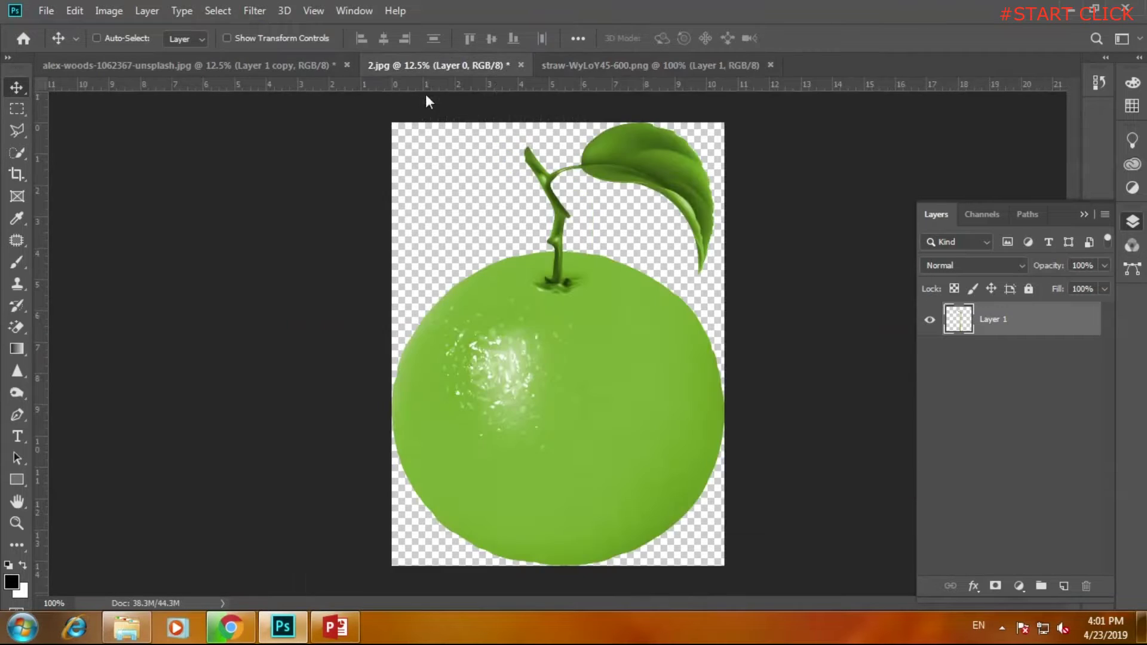
{"action": "left_click", "coordinate": [521, 65]}
{"action": "left_click", "coordinate": [571, 245]}
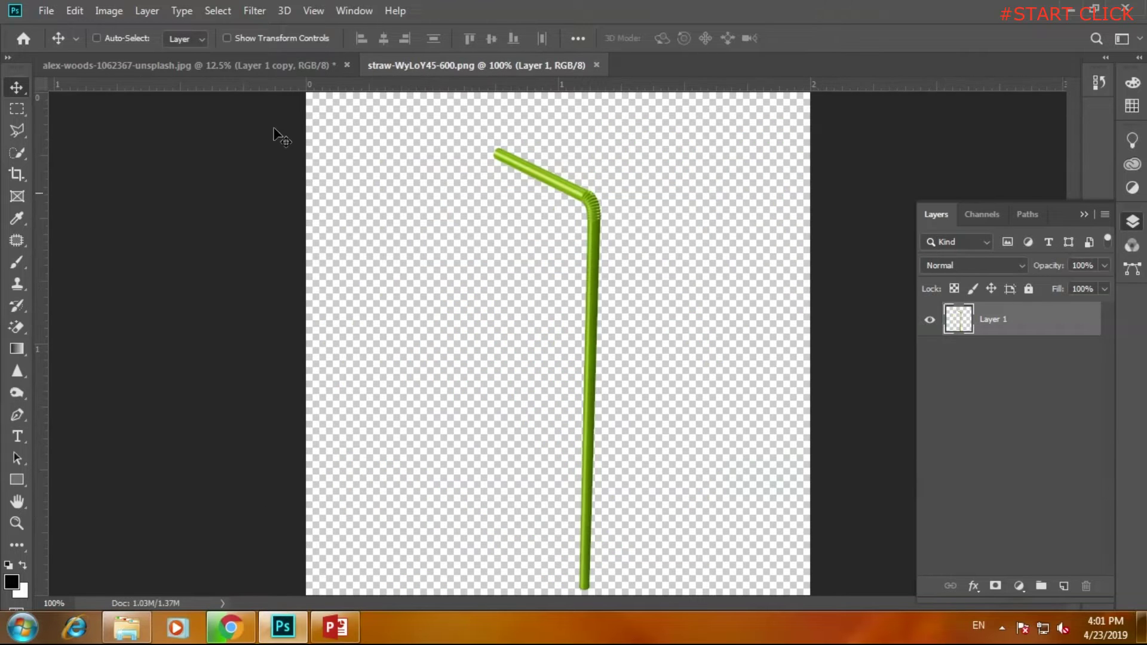
{"action": "left_click", "coordinate": [233, 66]}
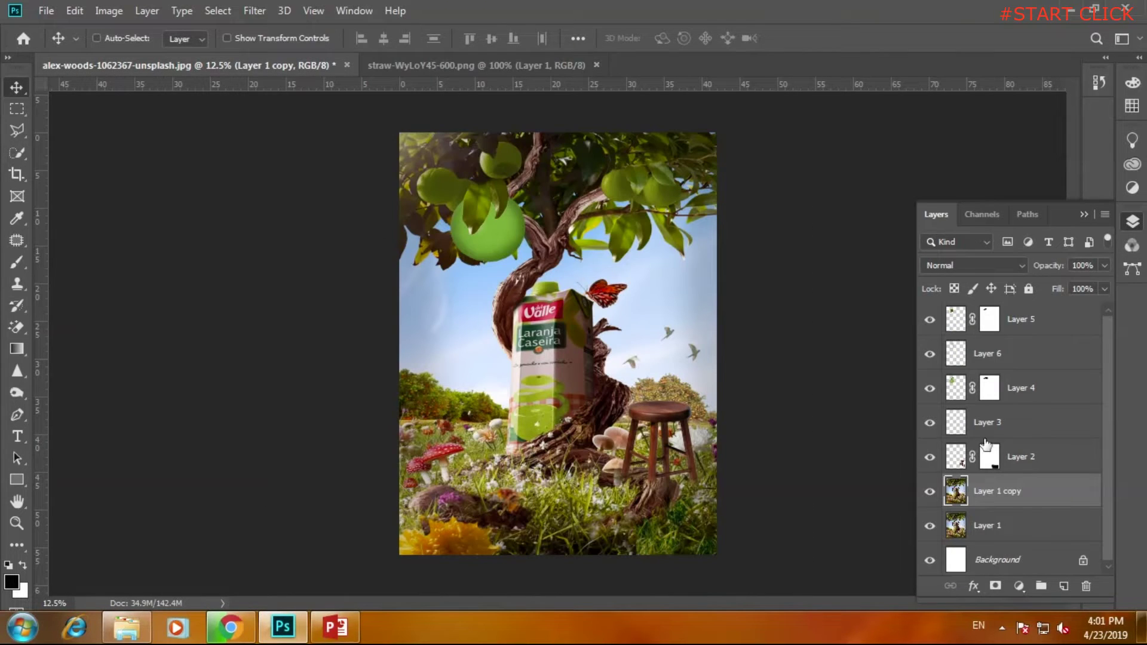
Toggle the visibility of Layers 5, 6 and the apple layer to identify and select Layer 4.
{"action": "left_click", "coordinate": [1001, 331]}
{"action": "left_click", "coordinate": [930, 320]}
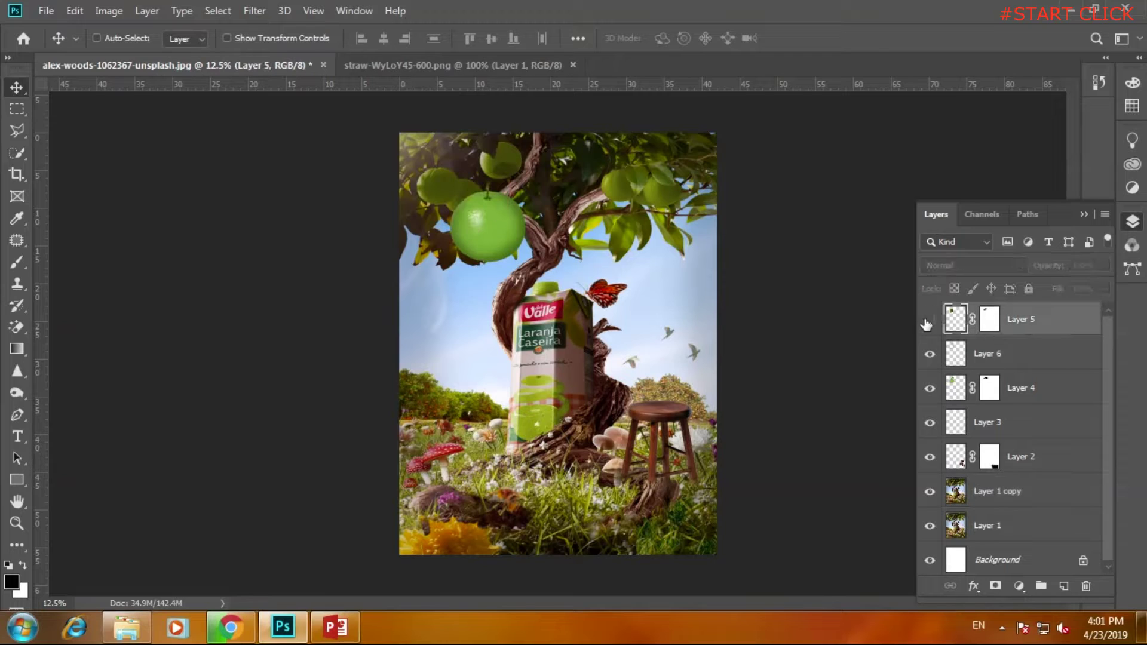
{"action": "left_click", "coordinate": [930, 354]}
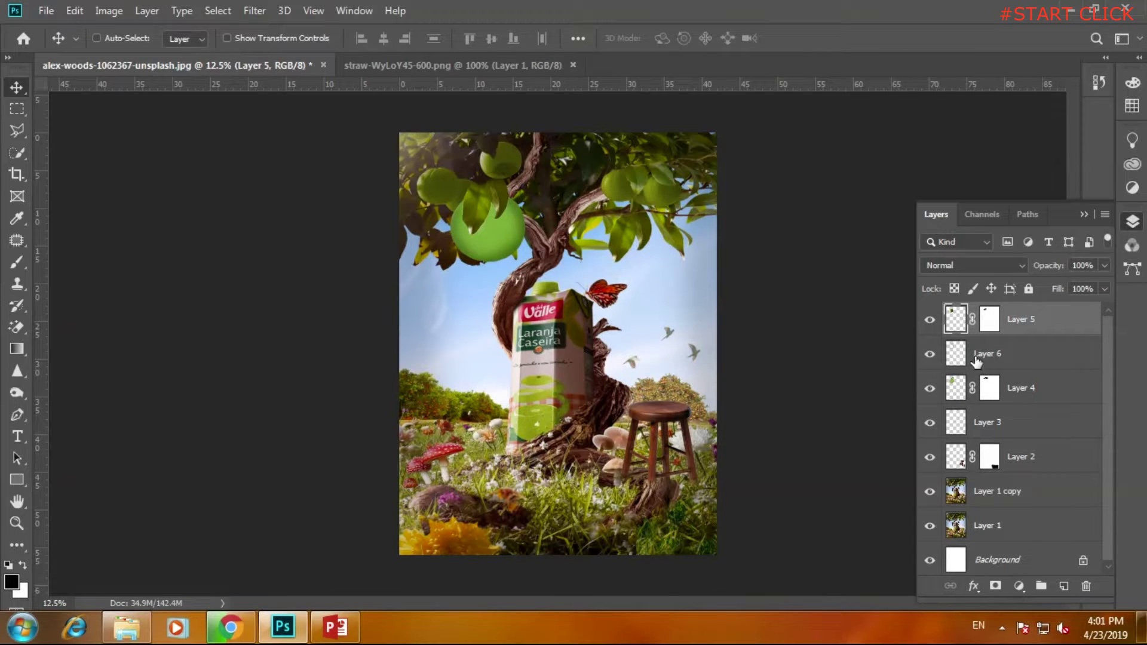
{"action": "left_click", "coordinate": [976, 358]}
{"action": "left_click", "coordinate": [930, 388]}
{"action": "left_click", "coordinate": [967, 391]}
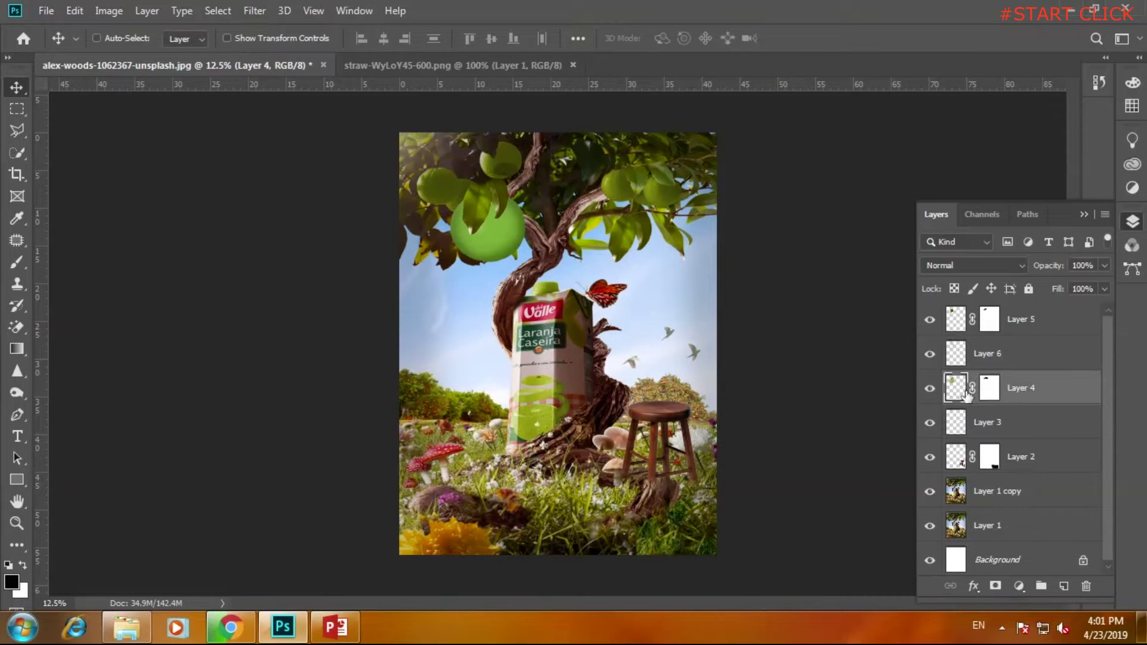
Open Camera Raw on the apple layer and set Shadows -39 and Blacks -16.
{"action": "left_click", "coordinate": [256, 11]}
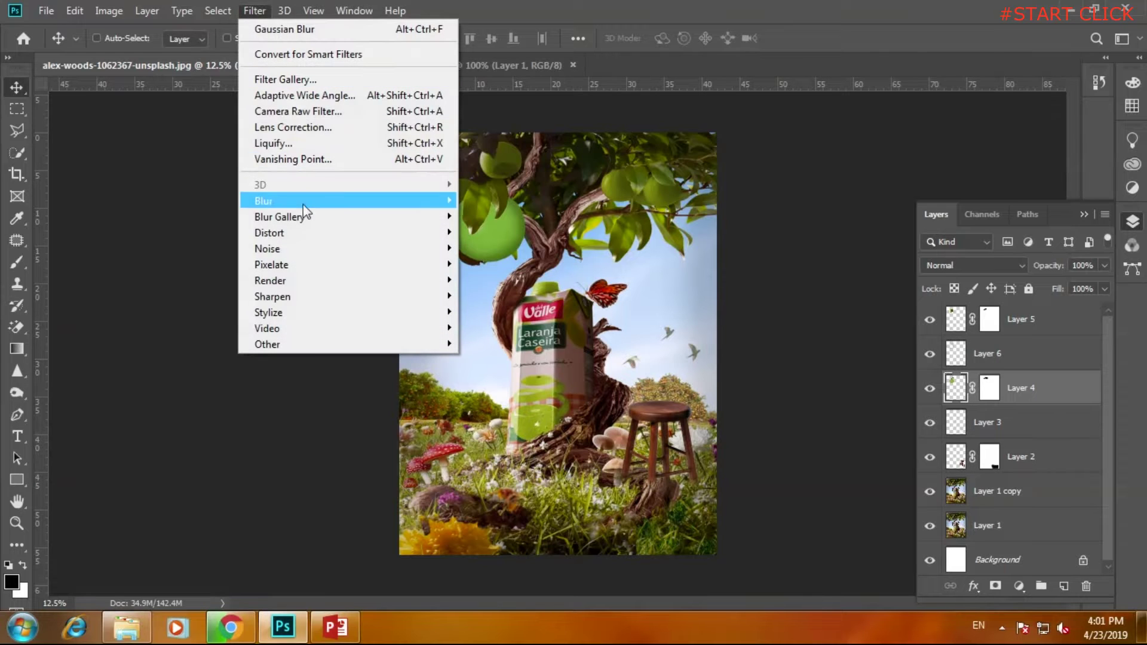
{"action": "left_click", "coordinate": [318, 113]}
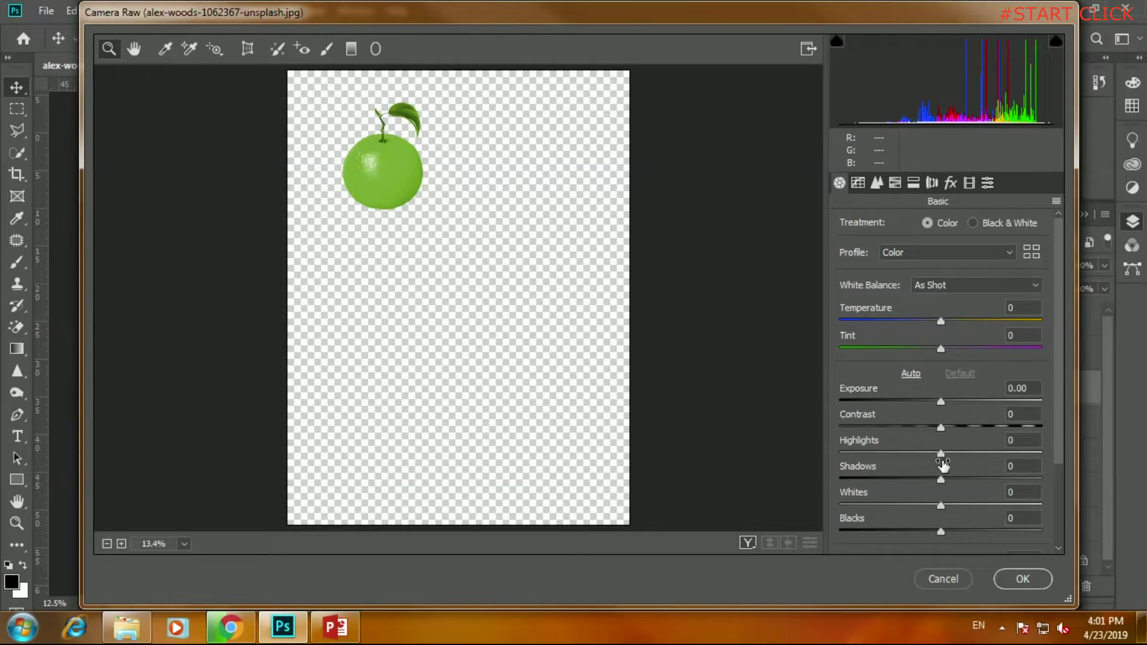
{"action": "left_click_drag", "start_coordinate": [941, 459], "coordinate": [911, 452]}
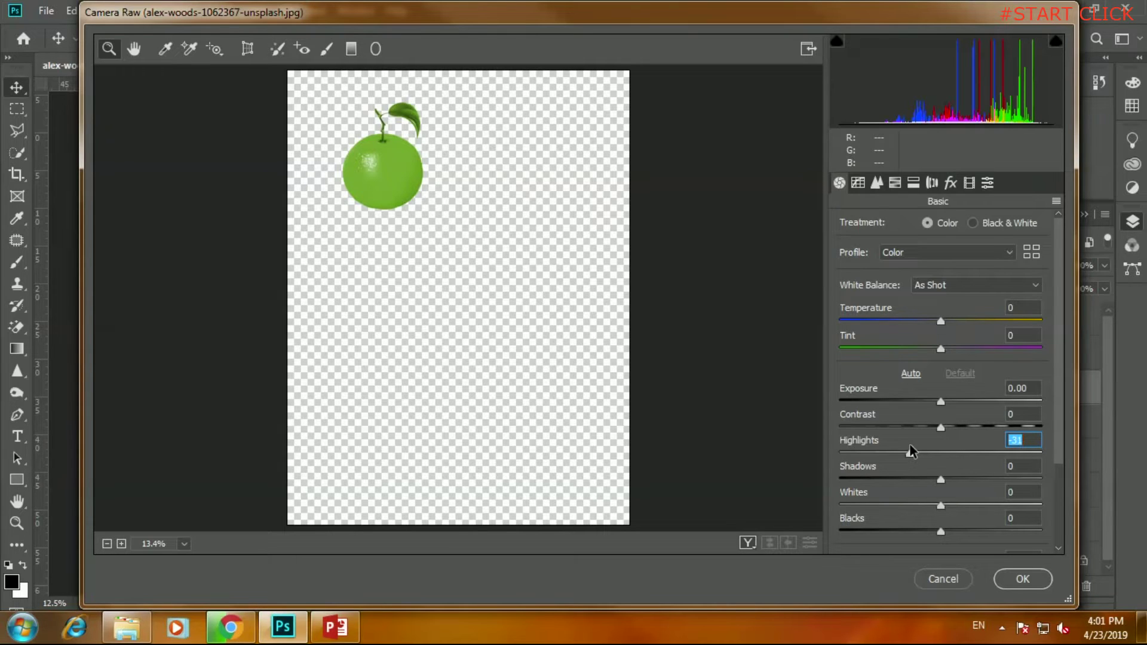
{"action": "left_click_drag", "start_coordinate": [911, 452], "coordinate": [869, 496]}
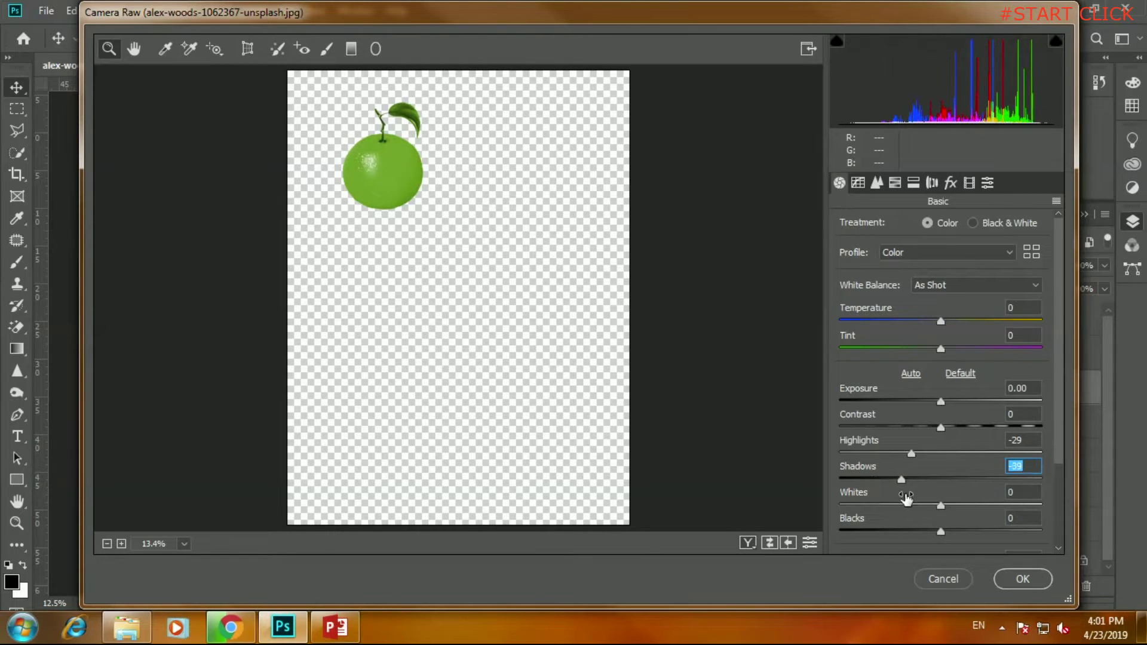
{"action": "left_click_drag", "start_coordinate": [869, 496], "coordinate": [901, 496]}
{"action": "scroll", "coordinate": [908, 501], "scroll_direction": "down", "scroll_amount": 3}
{"action": "key", "text": "Tab"}
{"action": "left_click_drag", "start_coordinate": [941, 451], "coordinate": [923, 436]}
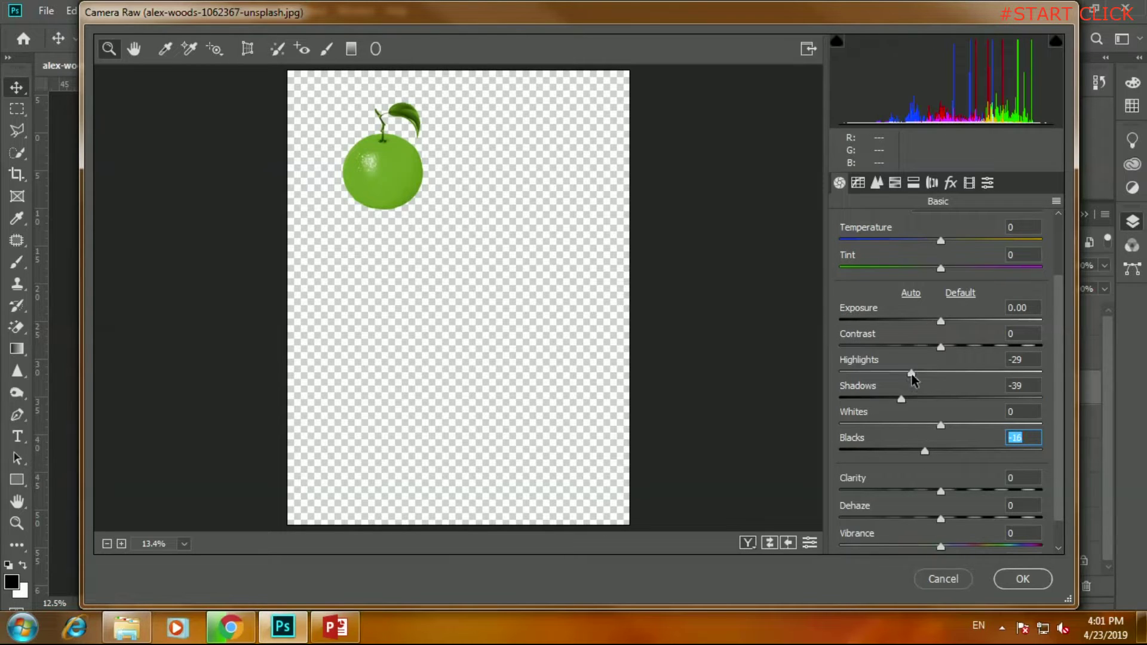
Set the apple's Highlights +8, Clarity +12 and Vibrance -28, then apply the filter.
{"action": "left_click_drag", "start_coordinate": [912, 374], "coordinate": [950, 374]}
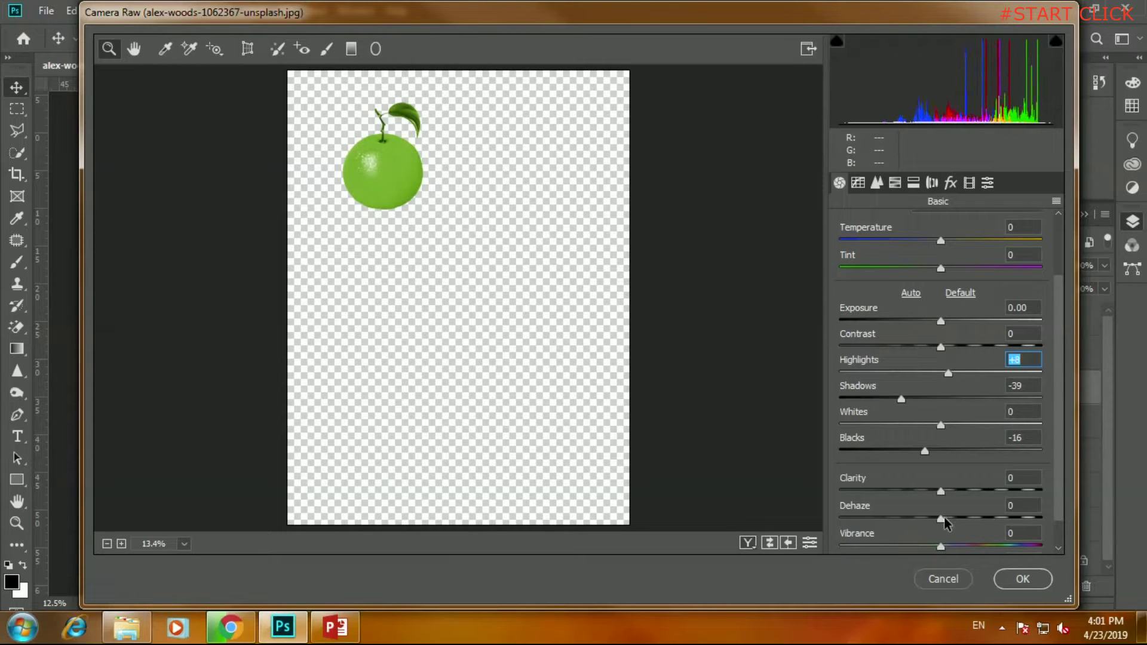
{"action": "mouse_move", "coordinate": [942, 518]}
{"action": "left_mouse_down"}
{"action": "mouse_move", "coordinate": [917, 519]}
{"action": "mouse_move", "coordinate": [942, 519]}
{"action": "left_mouse_up"}
{"action": "type", "text": "0"}
{"action": "scroll", "coordinate": [979, 543], "scroll_direction": "down", "scroll_amount": 1}
{"action": "left_click_drag", "start_coordinate": [936, 459], "coordinate": [949, 459]}
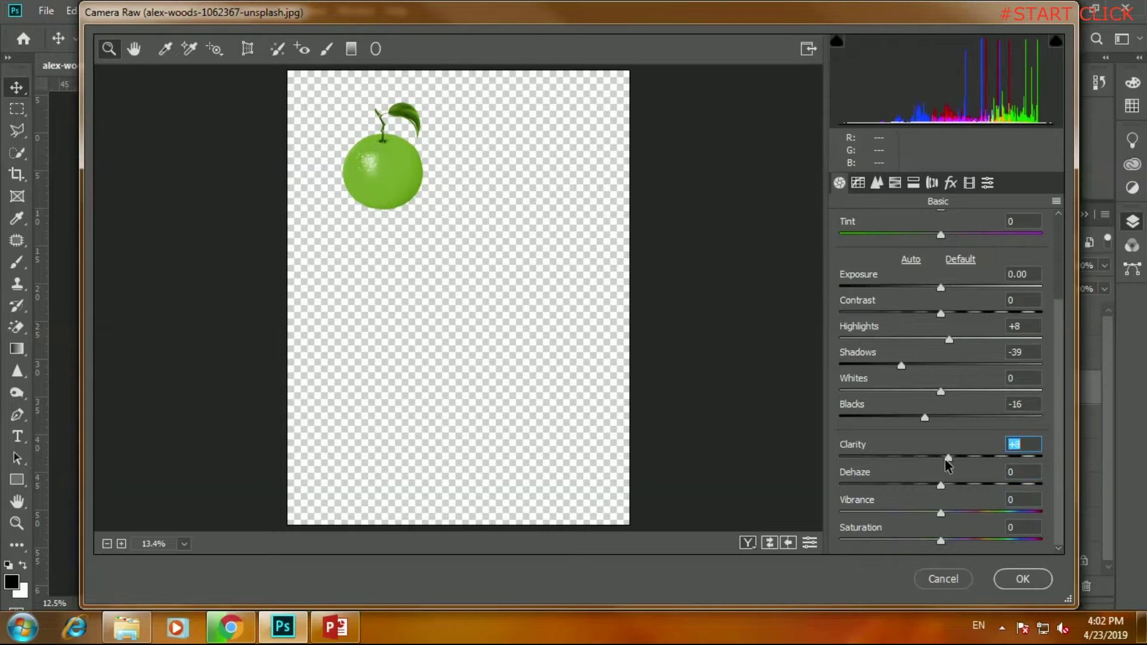
{"action": "left_click_drag", "start_coordinate": [940, 518], "coordinate": [910, 513]}
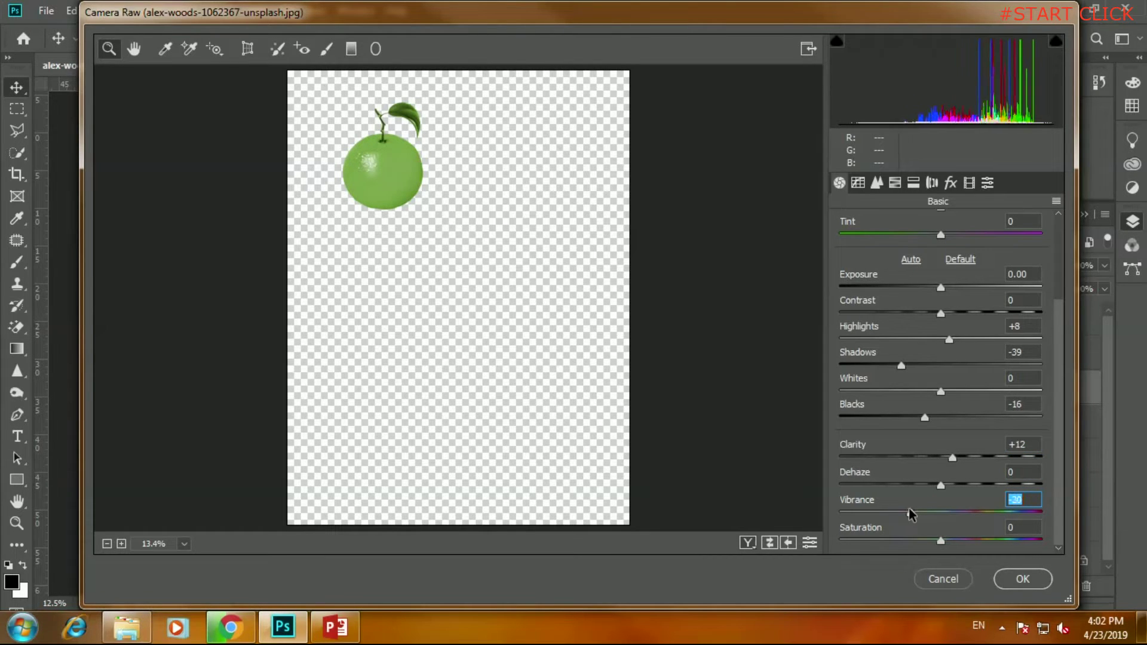
{"action": "left_click_drag", "start_coordinate": [910, 514], "coordinate": [913, 513]}
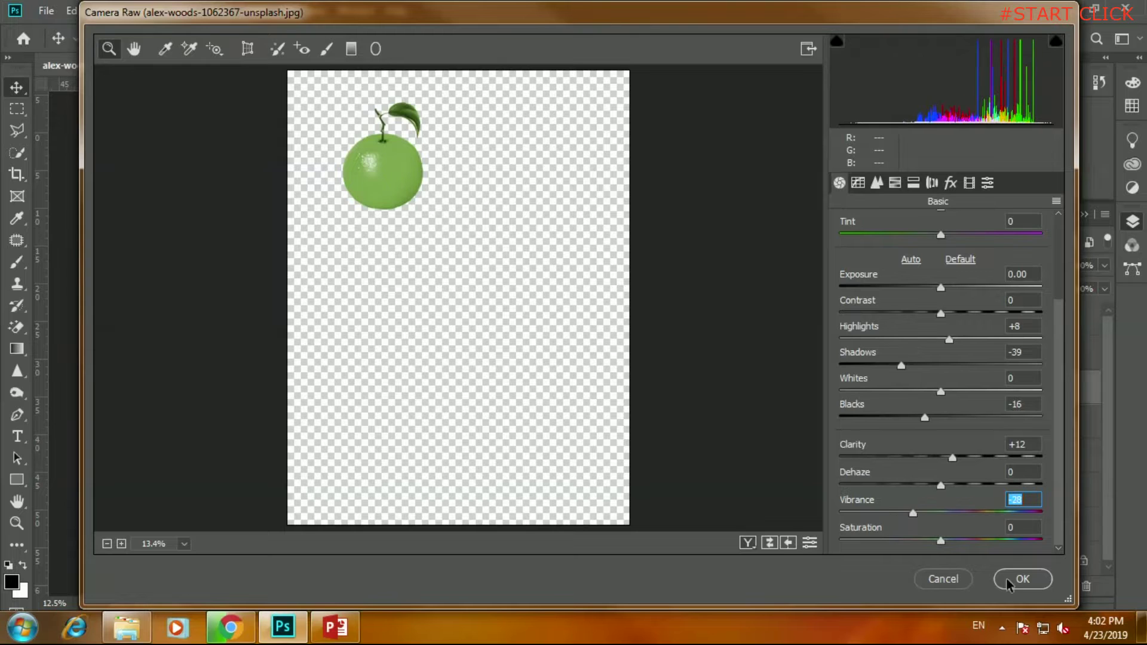
{"action": "left_click", "coordinate": [1010, 583]}
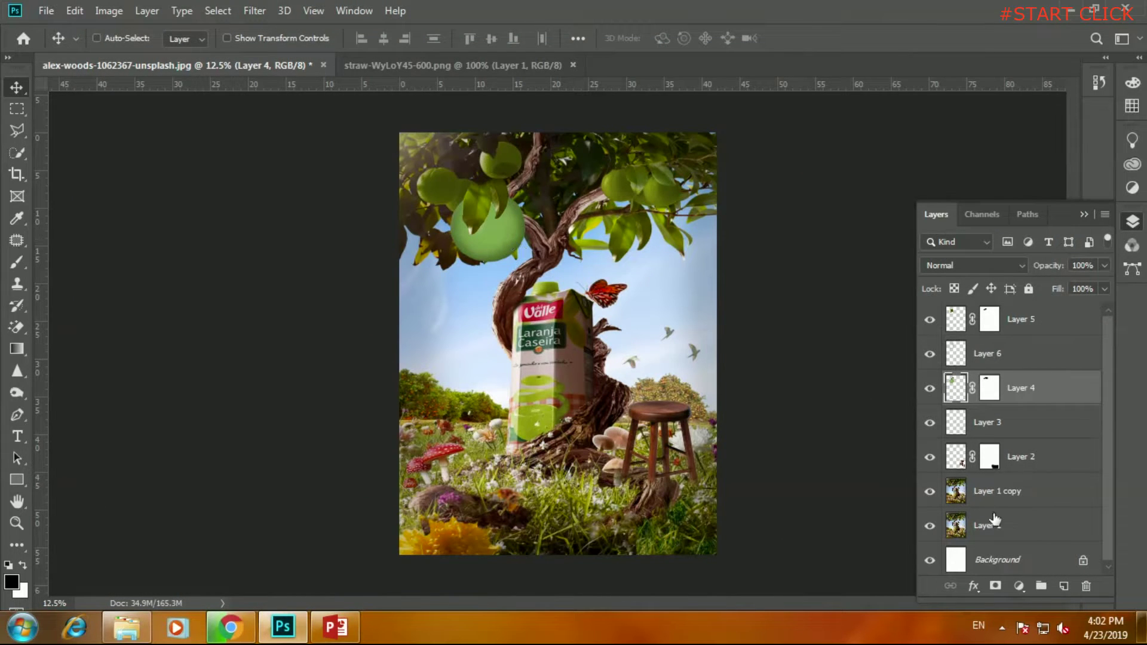
Camera Raw Layer 1 copy with Highlights -21, Shadows +7, Blacks -21 and Clarity +18.
{"action": "left_click", "coordinate": [996, 488]}
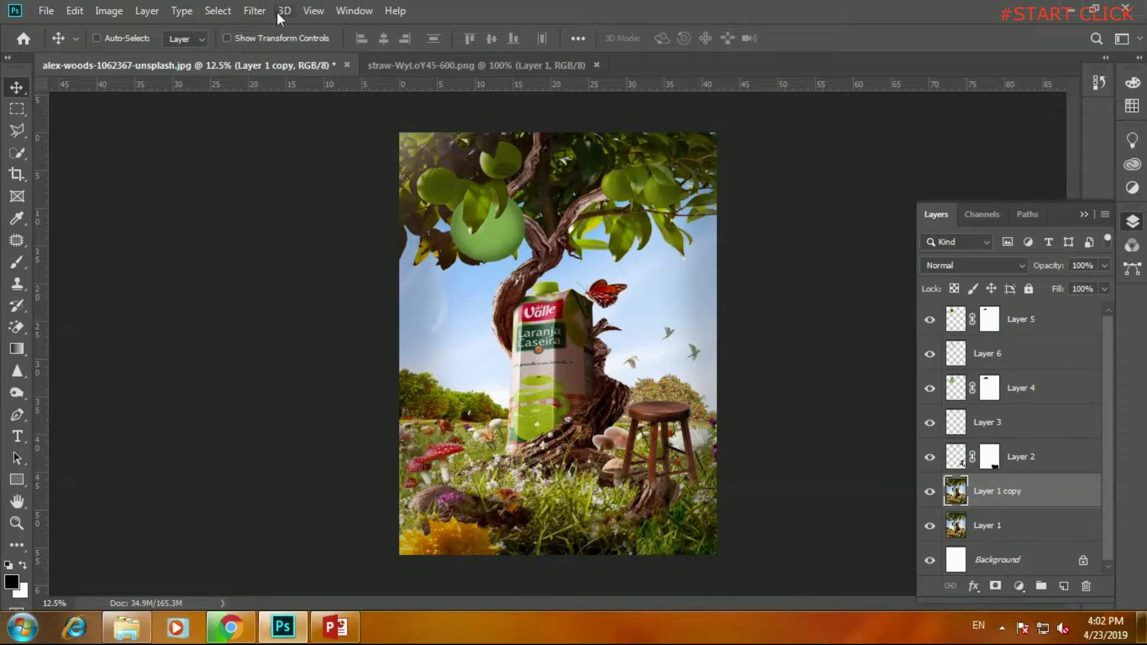
{"action": "left_click", "coordinate": [254, 11]}
{"action": "left_click", "coordinate": [266, 111]}
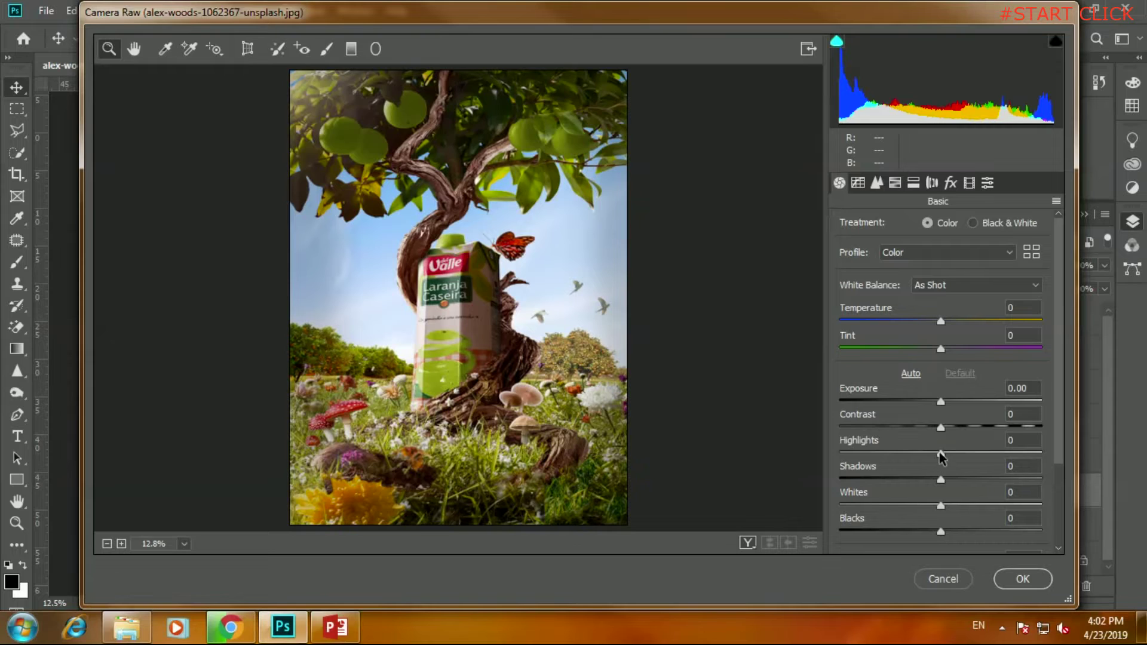
{"action": "left_click_drag", "start_coordinate": [938, 451], "coordinate": [919, 453]}
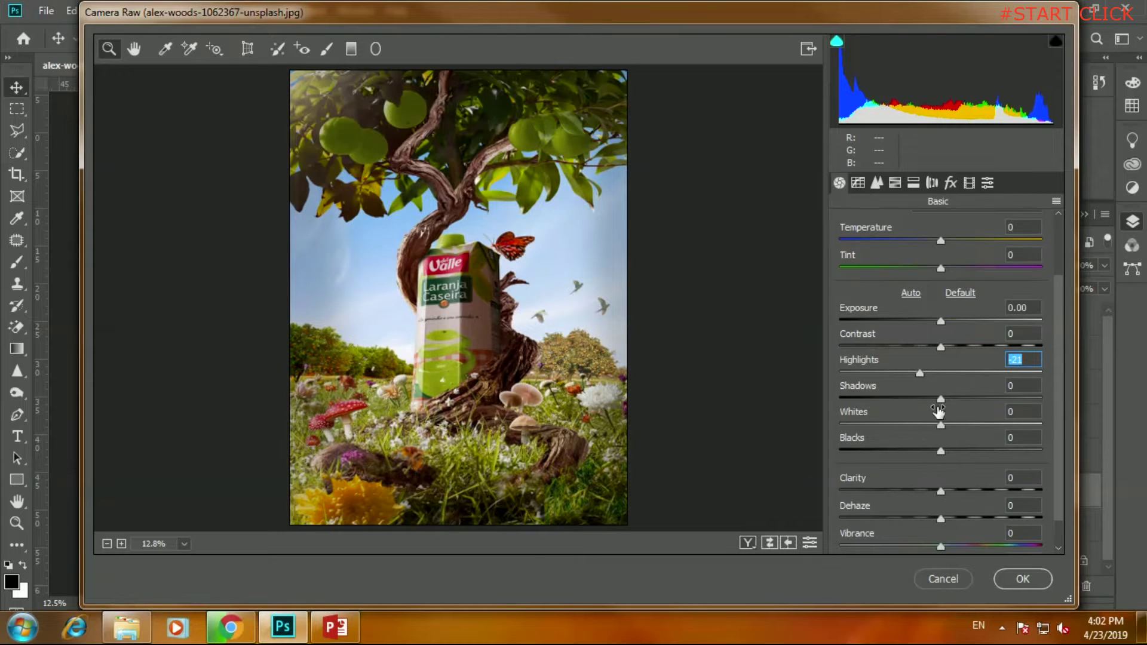
{"action": "left_click_drag", "start_coordinate": [940, 405], "coordinate": [949, 406]}
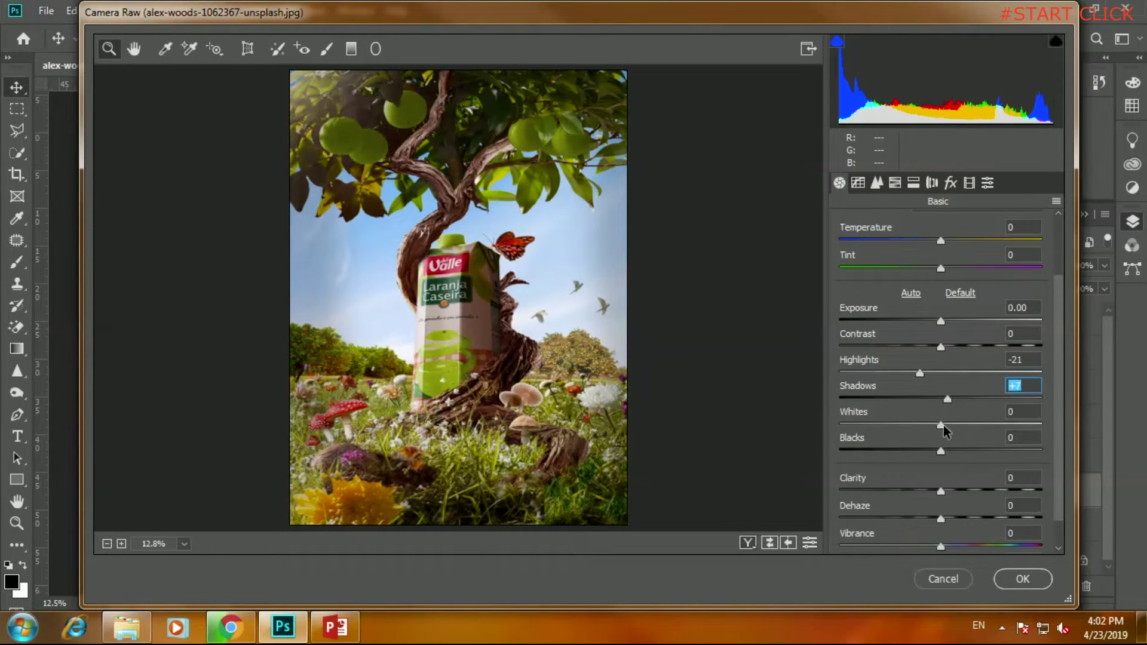
{"action": "mouse_move", "coordinate": [942, 452]}
{"action": "left_mouse_down"}
{"action": "mouse_move", "coordinate": [921, 453]}
{"action": "mouse_move", "coordinate": [959, 457]}
{"action": "left_mouse_up"}
{"action": "scroll", "coordinate": [920, 455], "scroll_direction": "down", "scroll_amount": 1}
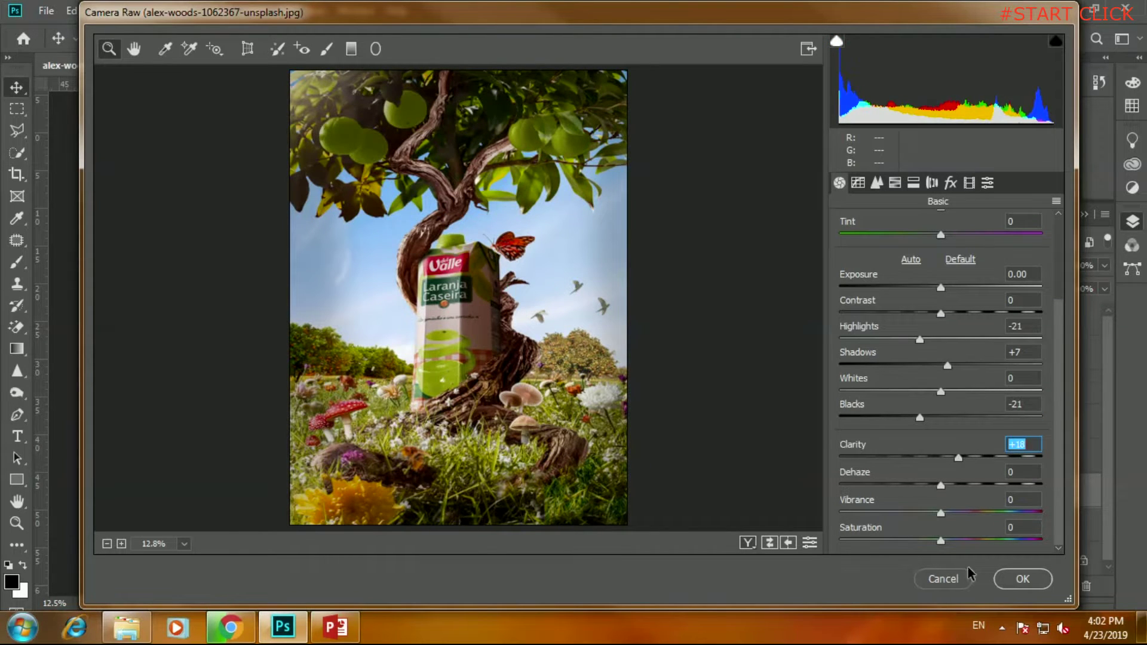
{"action": "left_click", "coordinate": [1023, 579]}
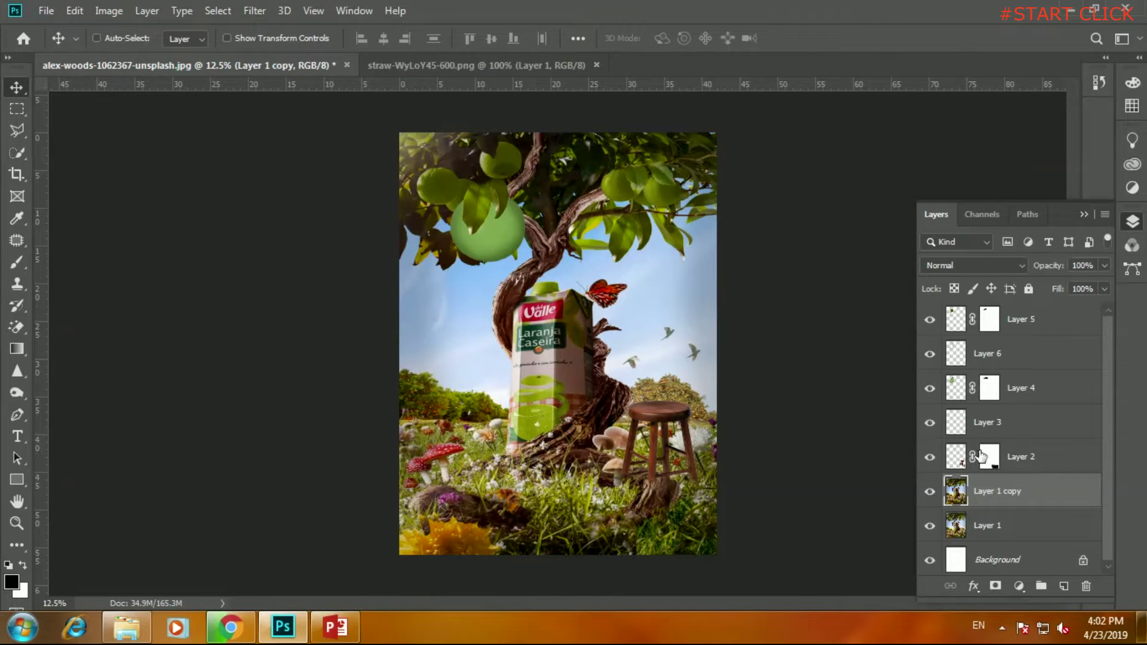
{"action": "left_click", "coordinate": [1038, 461]}
Tone the stool in Camera Raw: Highlights -27, Shadows -20, Blacks -27, Clarity about +19.
{"action": "left_click", "coordinate": [930, 458]}
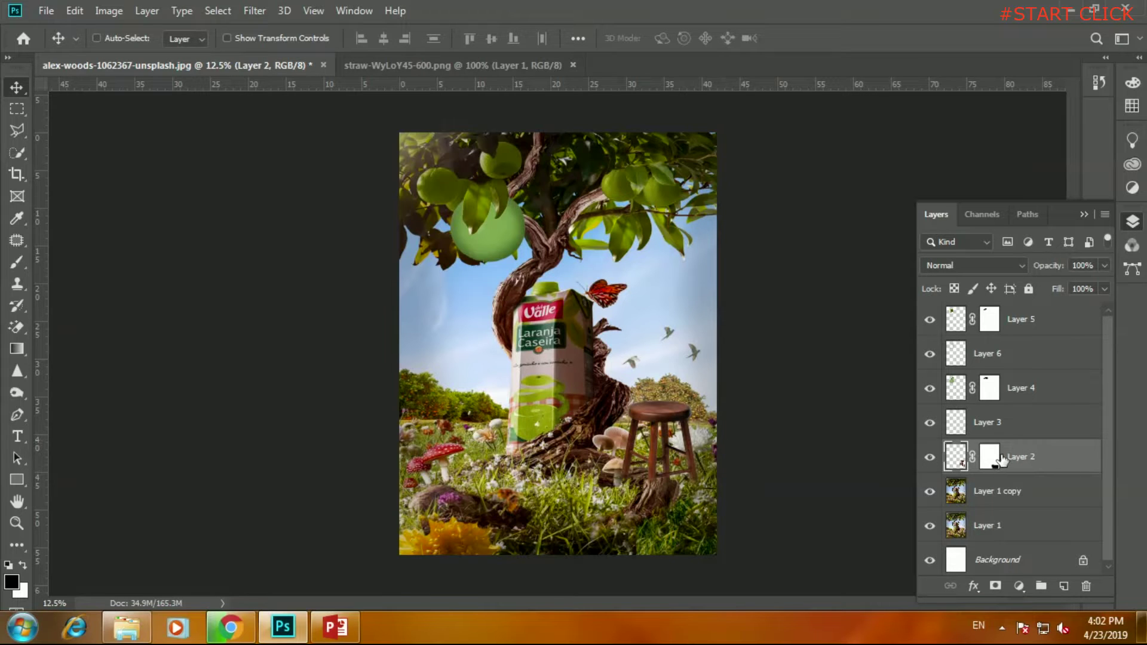
{"action": "left_click", "coordinate": [251, 12]}
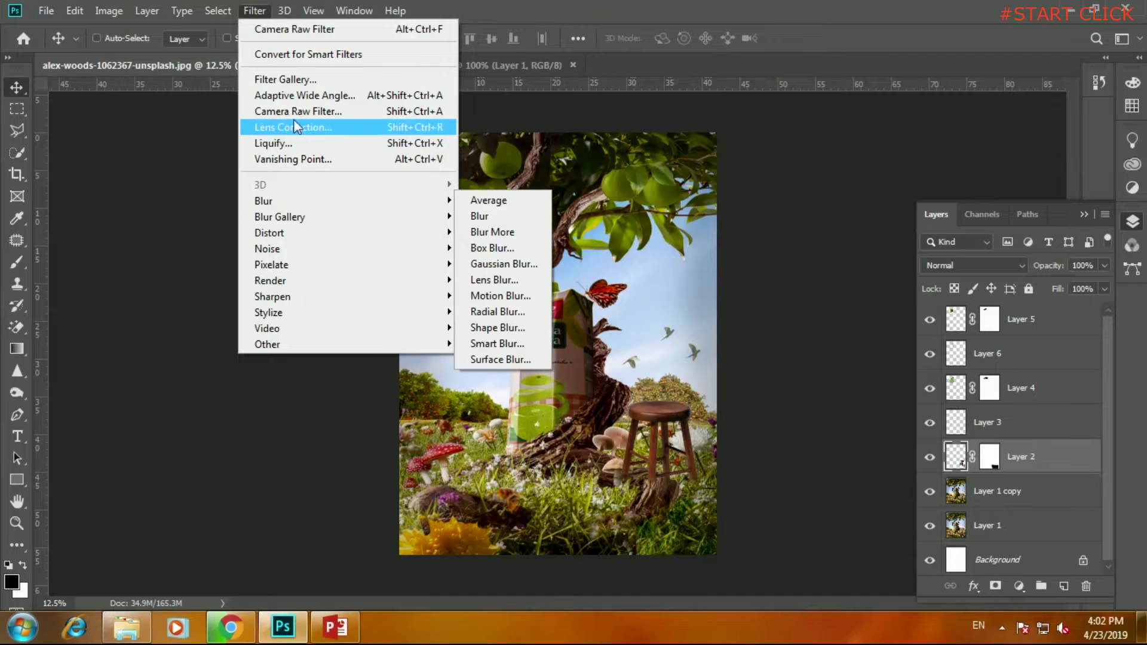
{"action": "left_click", "coordinate": [296, 112]}
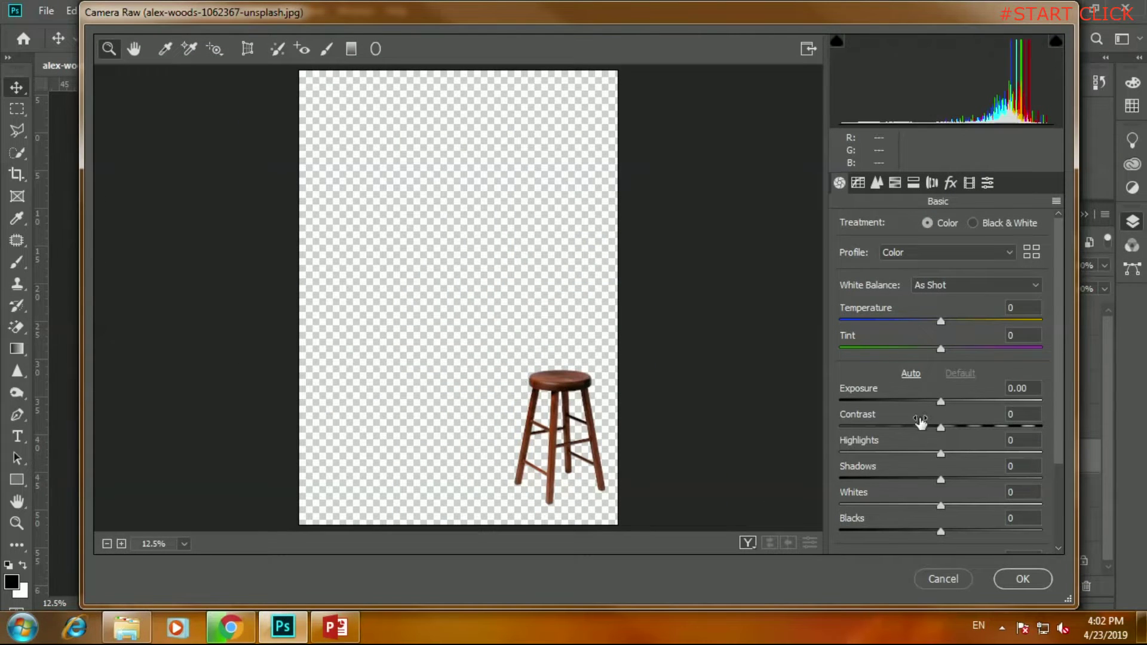
{"action": "mouse_move", "coordinate": [940, 451]}
{"action": "left_mouse_down"}
{"action": "mouse_move", "coordinate": [914, 454]}
{"action": "mouse_move", "coordinate": [933, 483]}
{"action": "mouse_move", "coordinate": [922, 484]}
{"action": "left_mouse_up"}
{"action": "left_click_drag", "start_coordinate": [940, 531], "coordinate": [914, 533]}
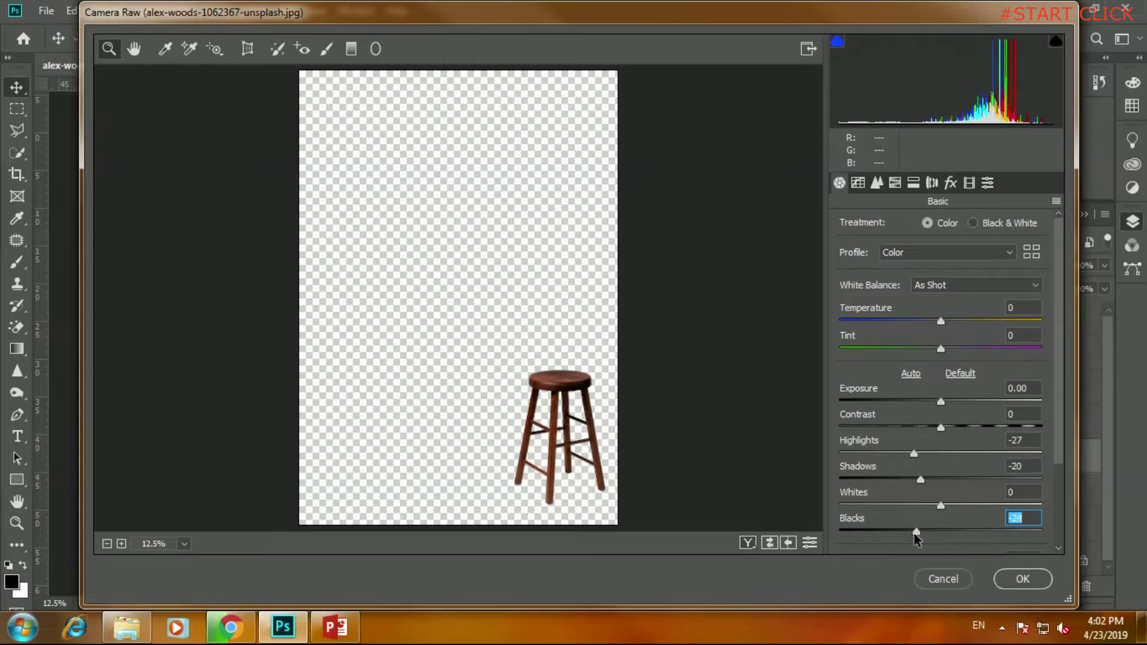
{"action": "scroll", "coordinate": [938, 466], "scroll_direction": "down", "scroll_amount": 3}
{"action": "left_click", "coordinate": [943, 459]}
{"action": "left_click_drag", "start_coordinate": [946, 467], "coordinate": [958, 469]}
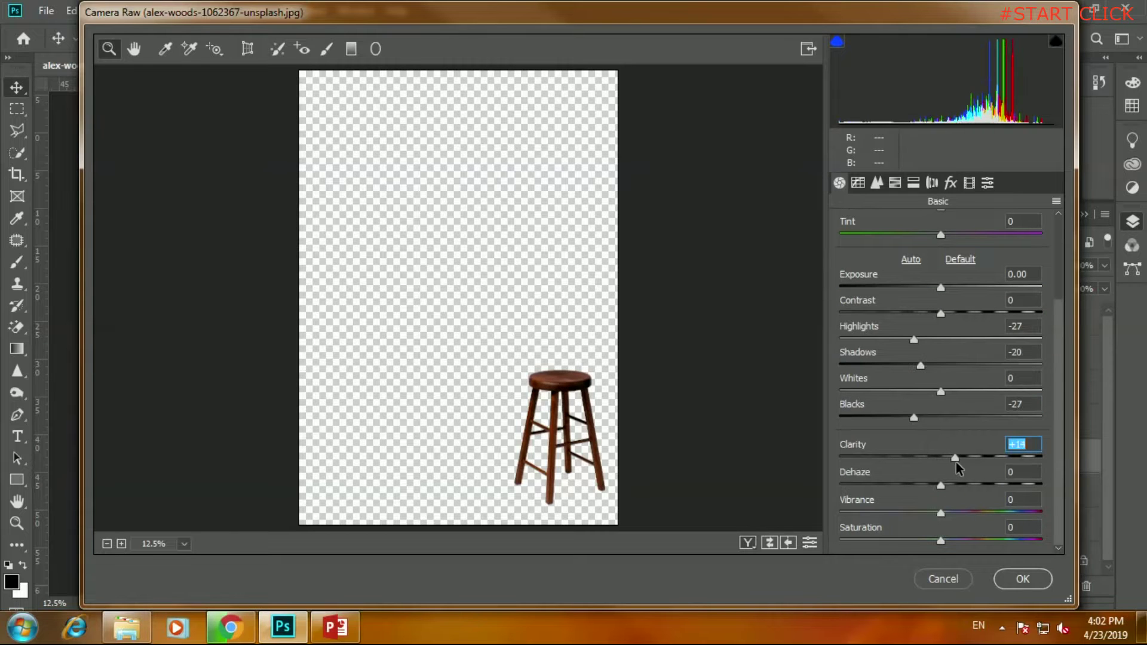
{"action": "left_click", "coordinate": [1022, 580]}
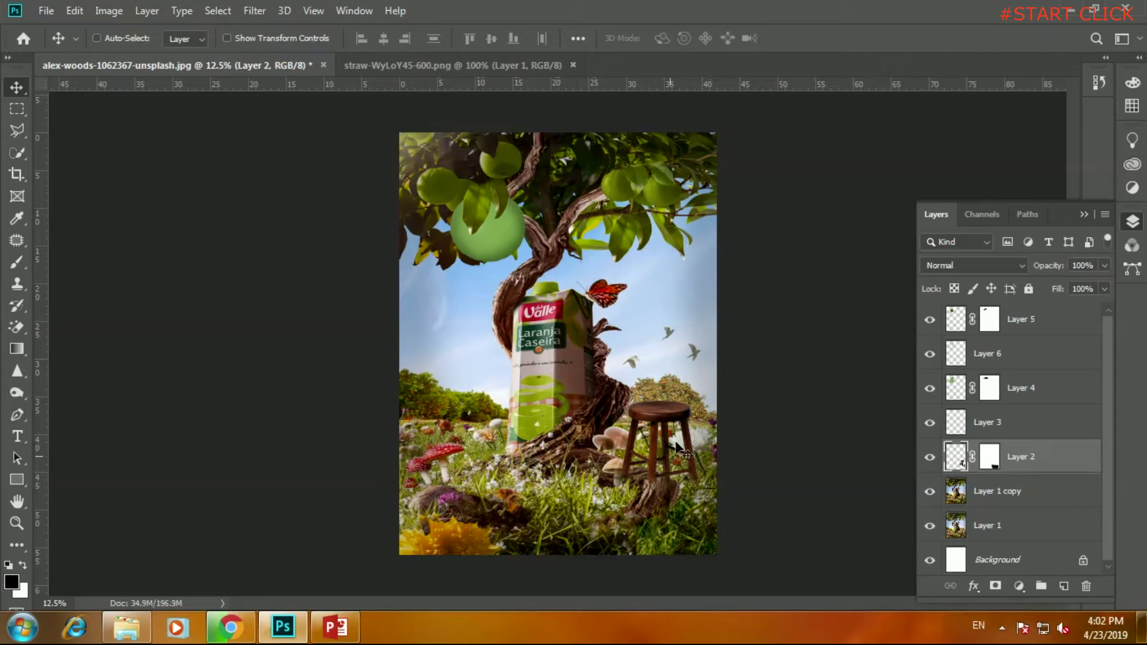
{"action": "left_click", "coordinate": [440, 64]}
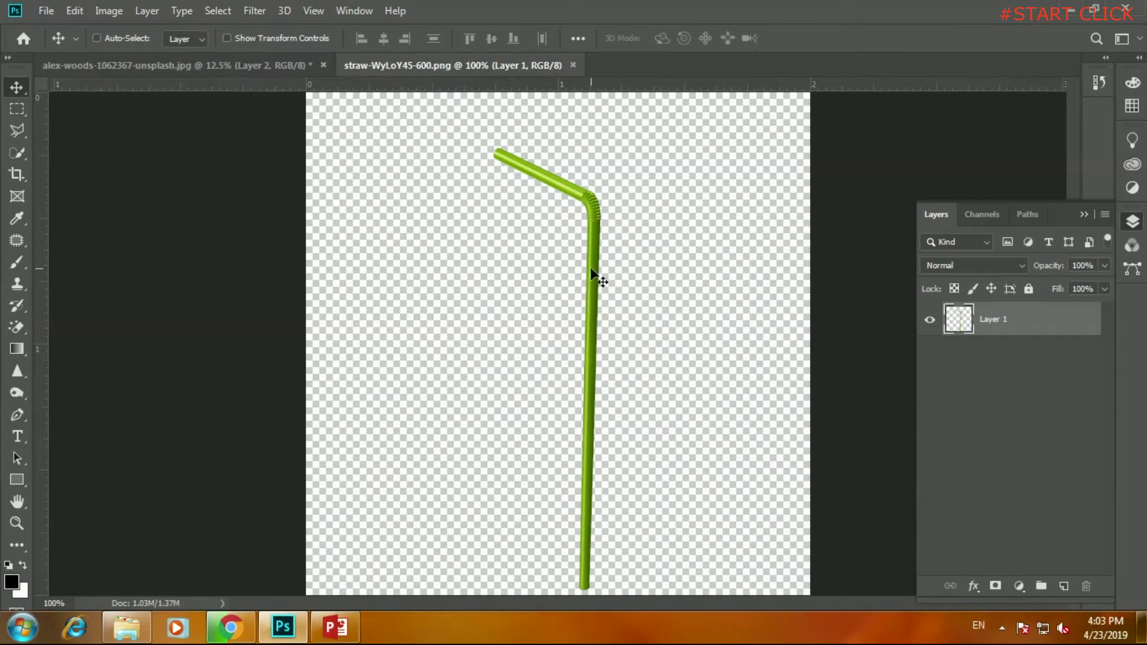
Apply Camera Raw to the straw: Clarity +26, Blacks -13, Shadows about +32.
{"action": "left_click", "coordinate": [249, 8]}
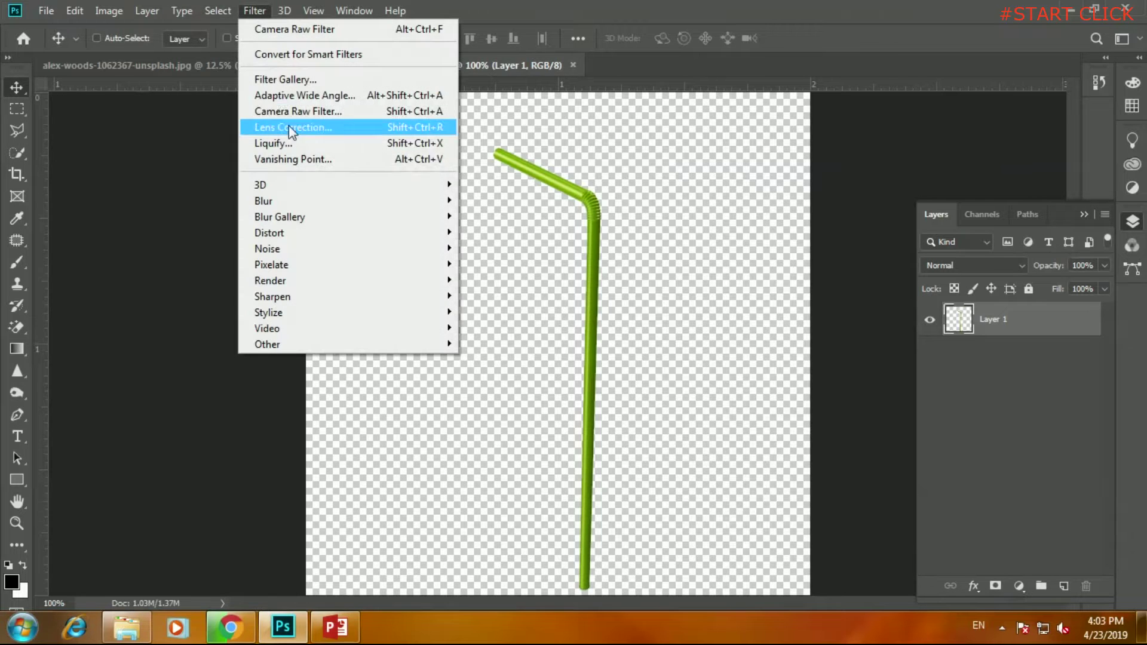
{"action": "left_click", "coordinate": [293, 113]}
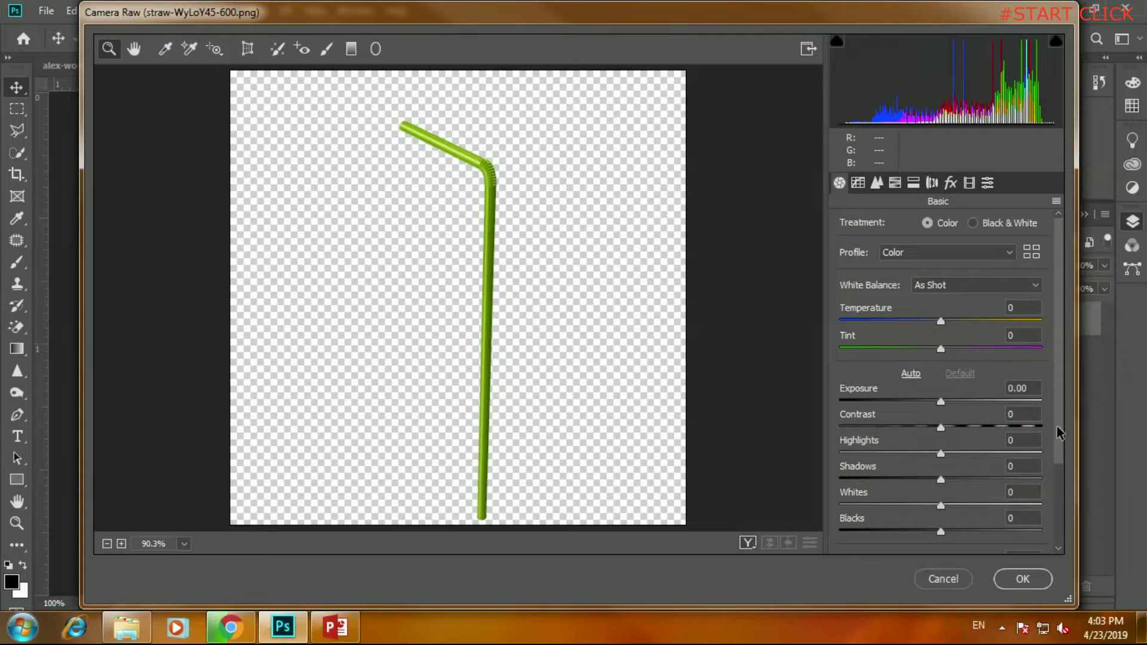
{"action": "scroll", "coordinate": [1038, 471], "scroll_direction": "down", "scroll_amount": 4}
{"action": "left_click_drag", "start_coordinate": [949, 458], "coordinate": [967, 456]}
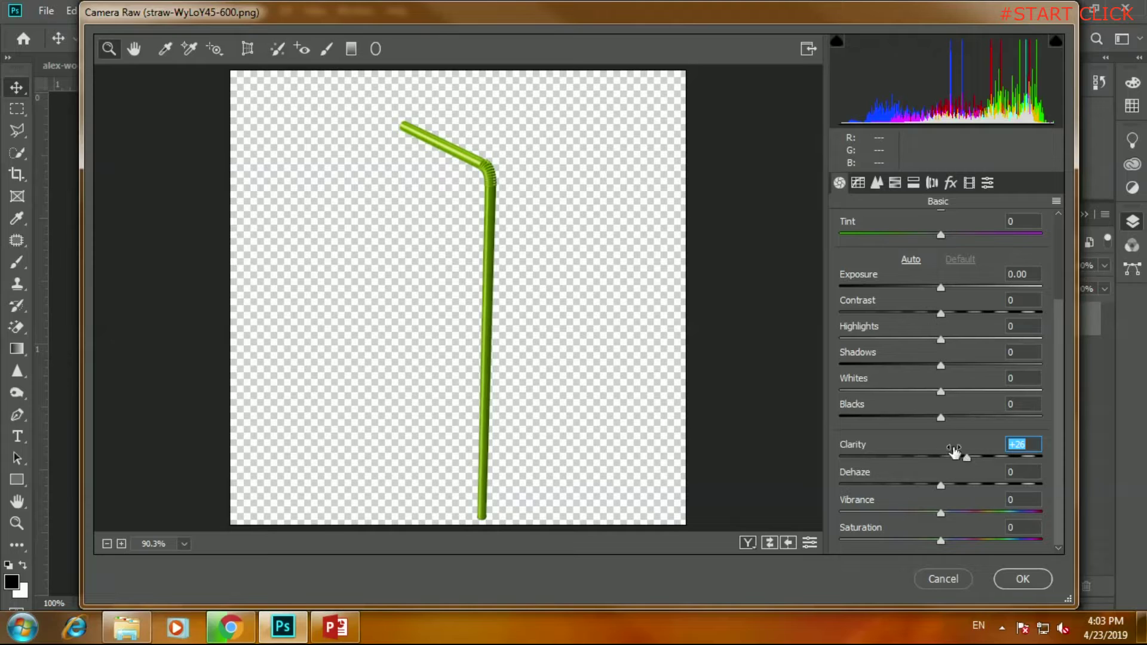
{"action": "left_click_drag", "start_coordinate": [940, 416], "coordinate": [926, 421]}
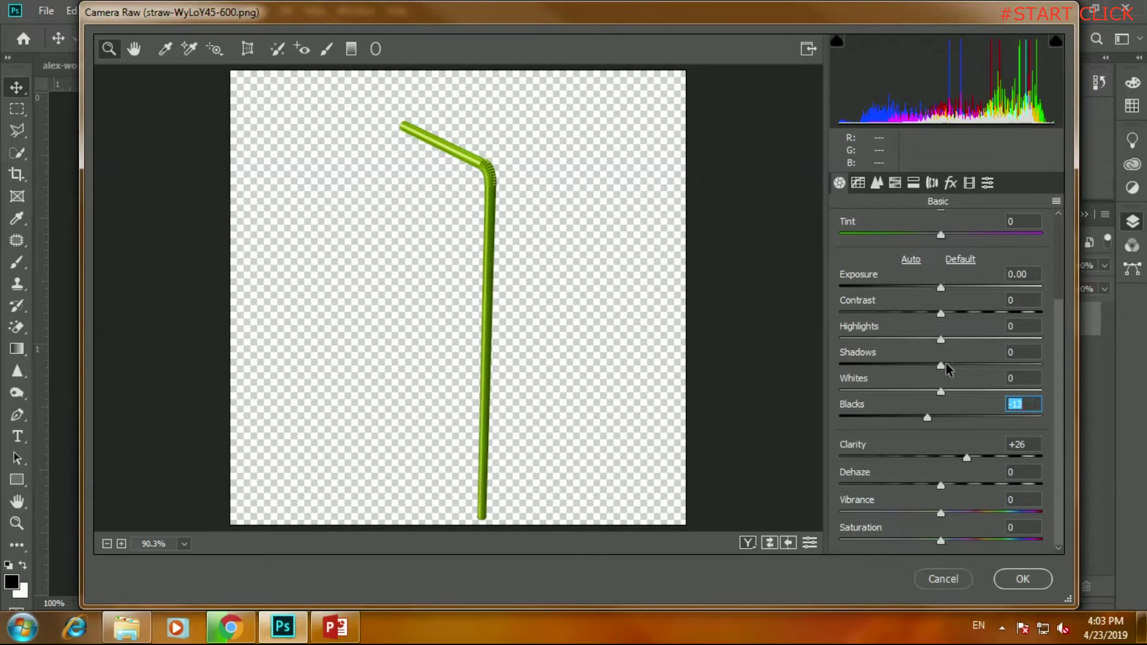
{"action": "left_click_drag", "start_coordinate": [941, 366], "coordinate": [981, 366]}
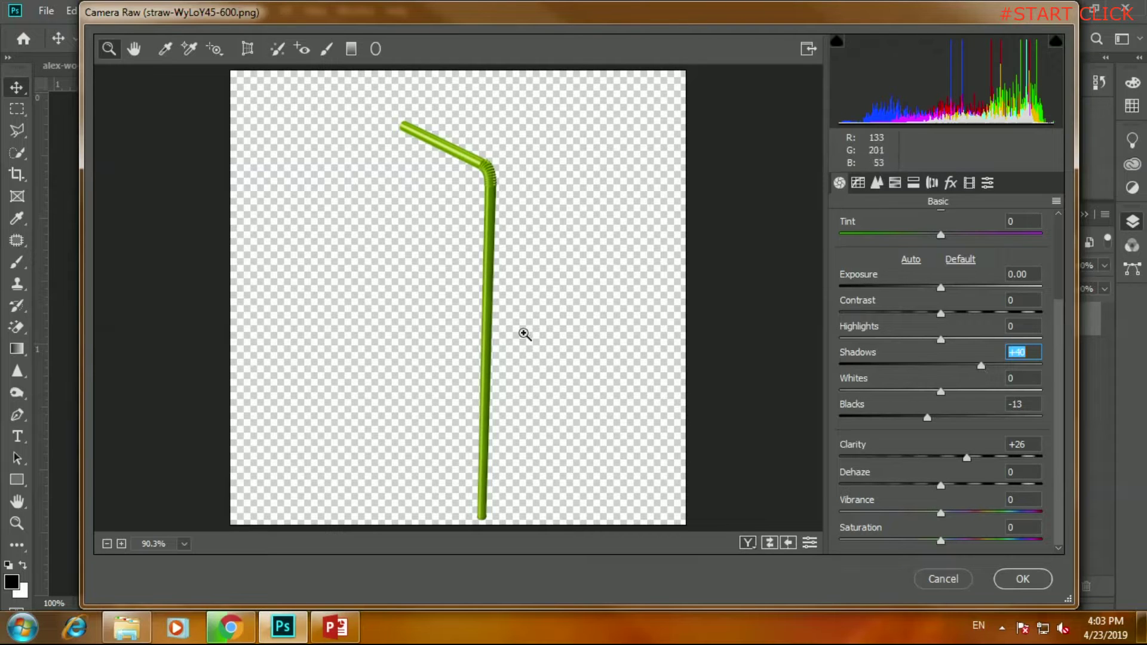
{"action": "left_click", "coordinate": [1022, 580]}
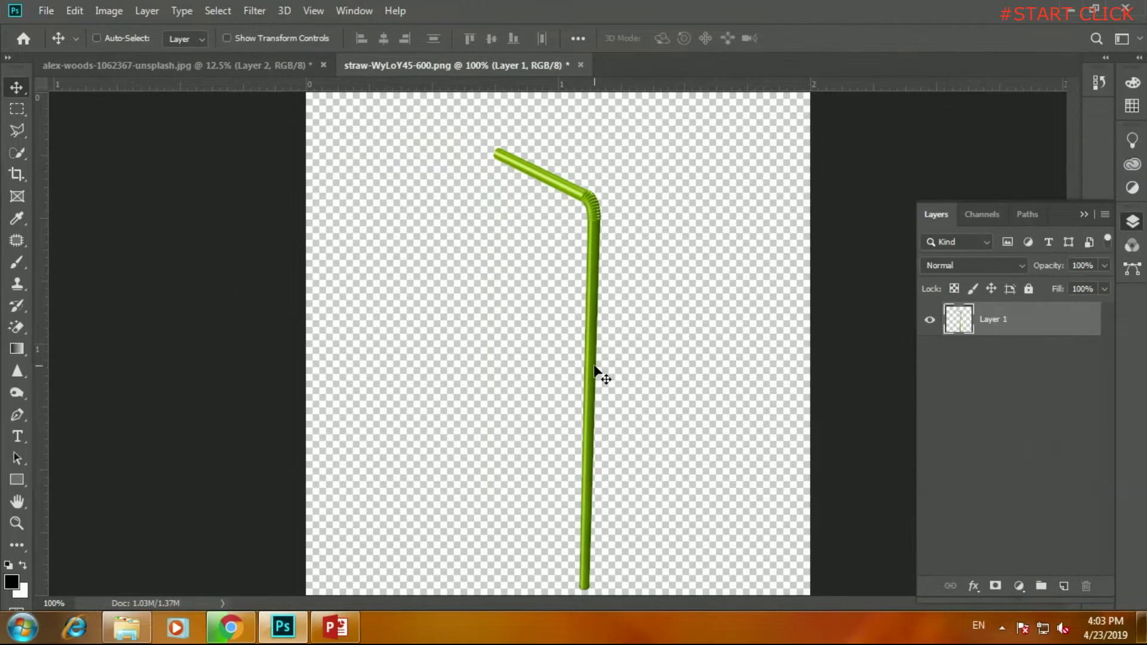
Copy the straw into the composite as Layer 7 and move it to the top of the stack.
{"action": "left_click_drag", "start_coordinate": [605, 253], "coordinate": [249, 84]}
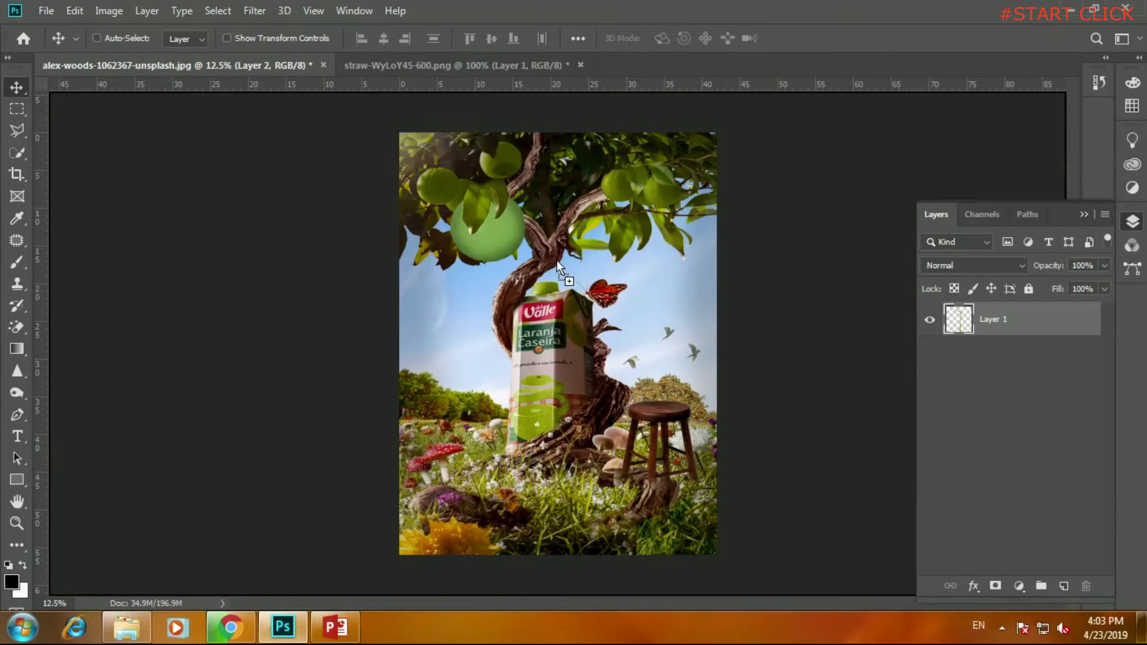
{"action": "left_click_drag", "start_coordinate": [250, 84], "coordinate": [586, 290]}
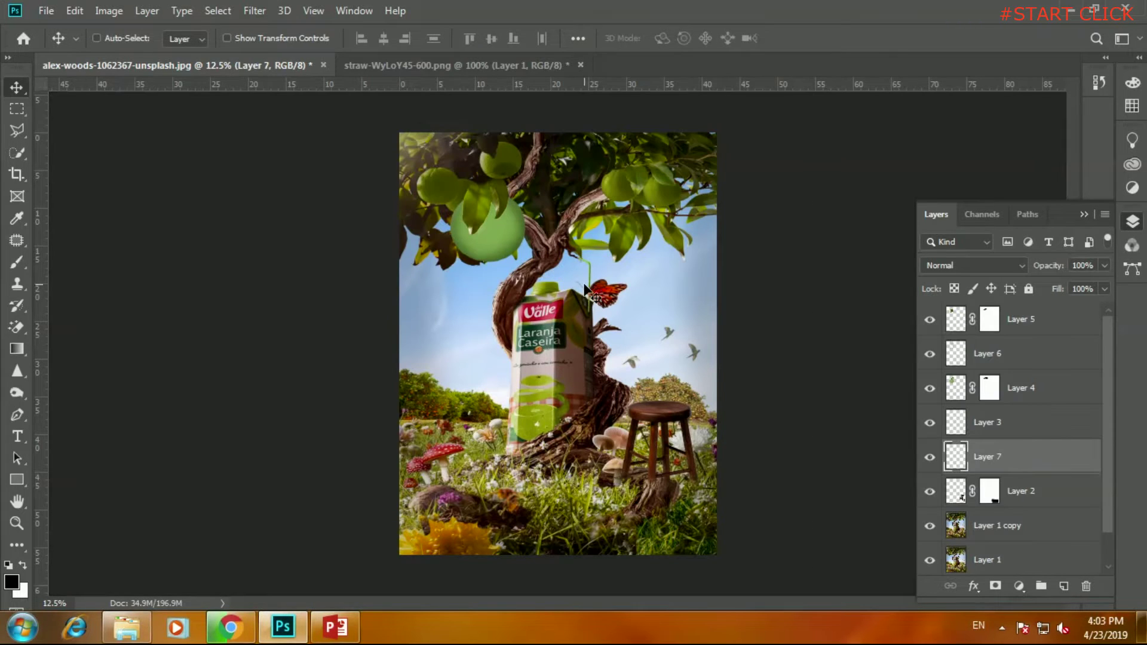
{"action": "key", "text": "ctrl+plus"}
{"action": "left_click_drag", "start_coordinate": [992, 458], "coordinate": [998, 312]}
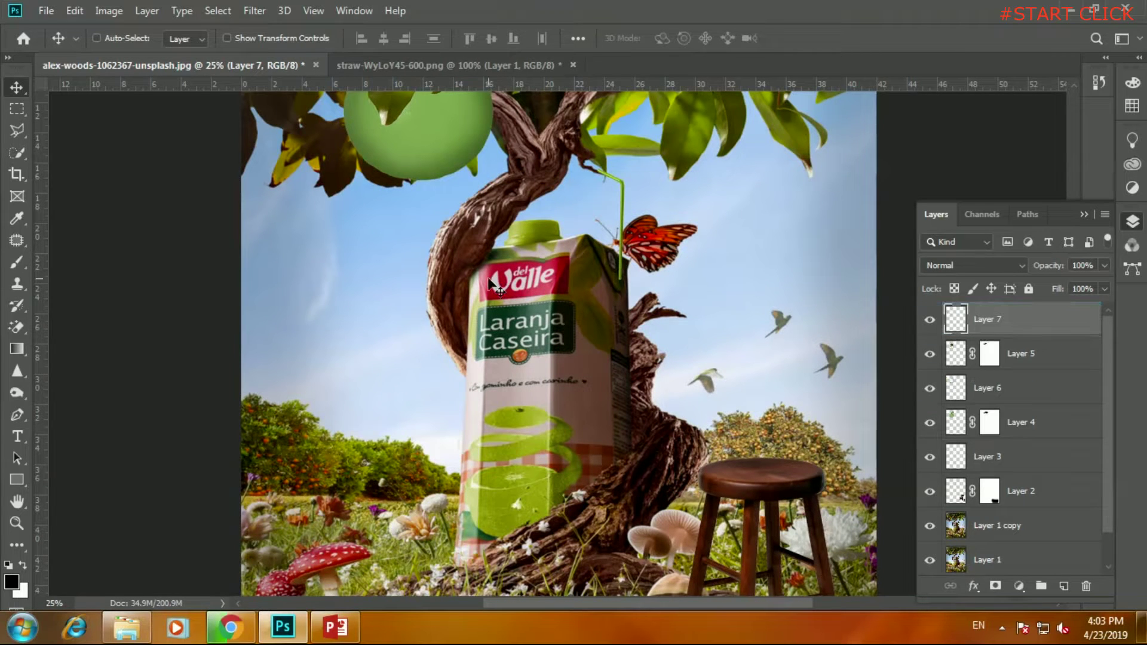
Free-transform the straw to about 326% scale, tilted about -23.6°, running down from the fruit.
{"action": "left_click", "coordinate": [73, 11]}
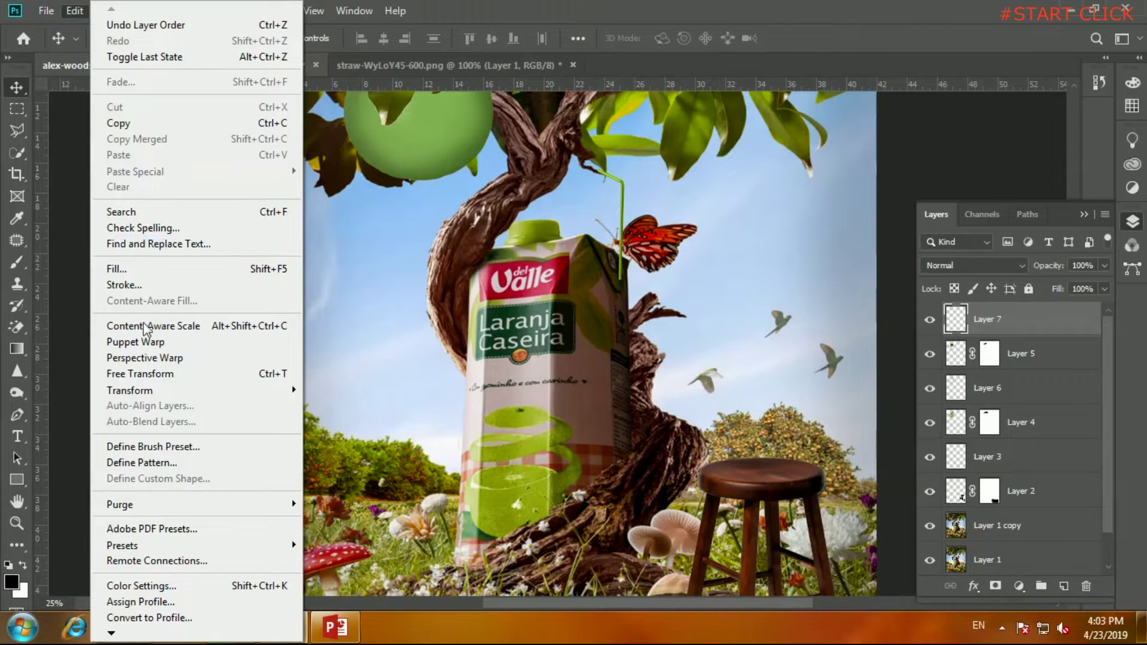
{"action": "left_click", "coordinate": [140, 374]}
{"action": "left_click_drag", "start_coordinate": [623, 281], "coordinate": [651, 389]}
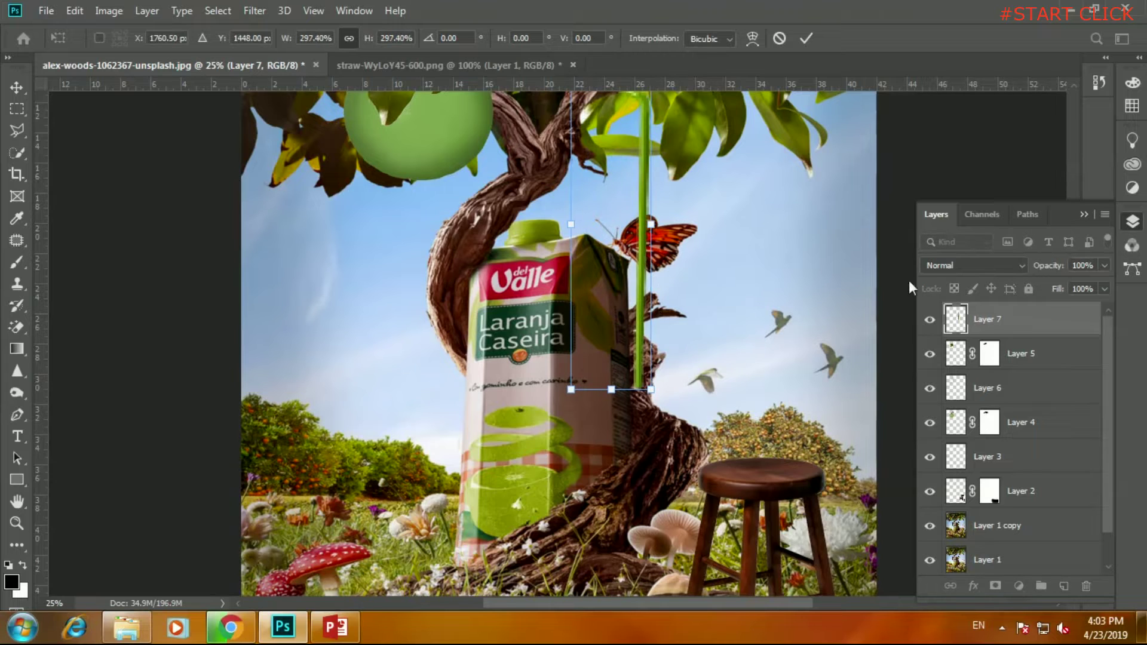
{"action": "mouse_move", "coordinate": [662, 407]}
{"action": "left_mouse_down"}
{"action": "mouse_move", "coordinate": [705, 384]}
{"action": "mouse_move", "coordinate": [692, 364]}
{"action": "left_mouse_up"}
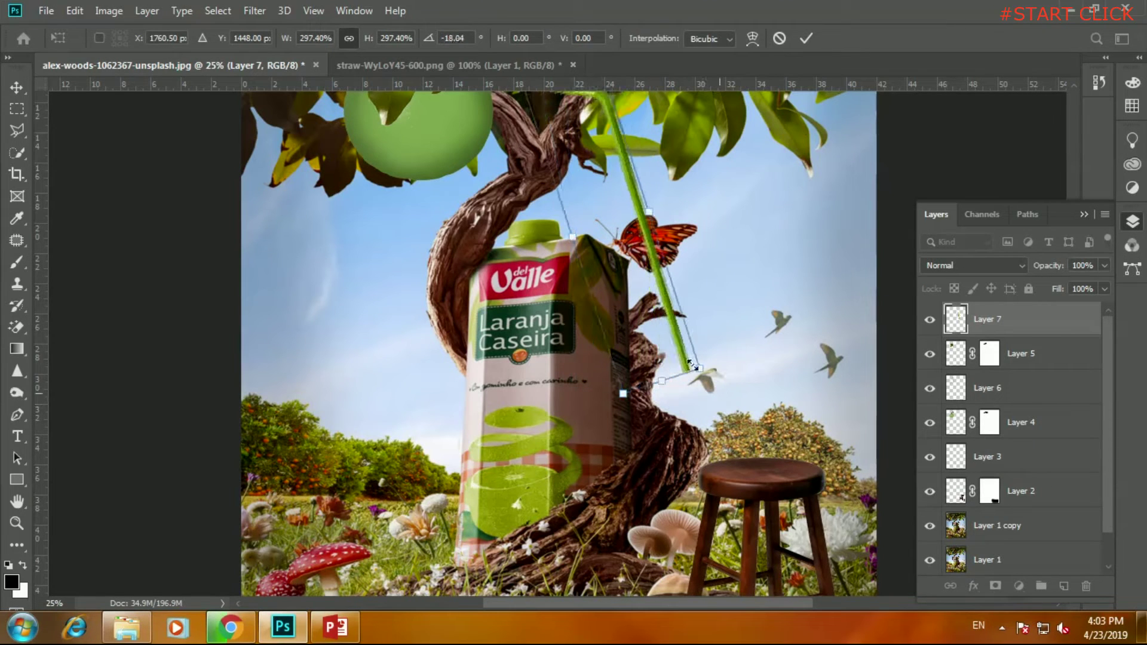
{"action": "left_click_drag", "start_coordinate": [644, 262], "coordinate": [635, 308]}
{"action": "left_click_drag", "start_coordinate": [681, 416], "coordinate": [697, 428]}
{"action": "left_click_drag", "start_coordinate": [663, 362], "coordinate": [672, 364]}
{"action": "left_click_drag", "start_coordinate": [495, 139], "coordinate": [486, 150]}
{"action": "left_click_drag", "start_coordinate": [648, 272], "coordinate": [646, 274]}
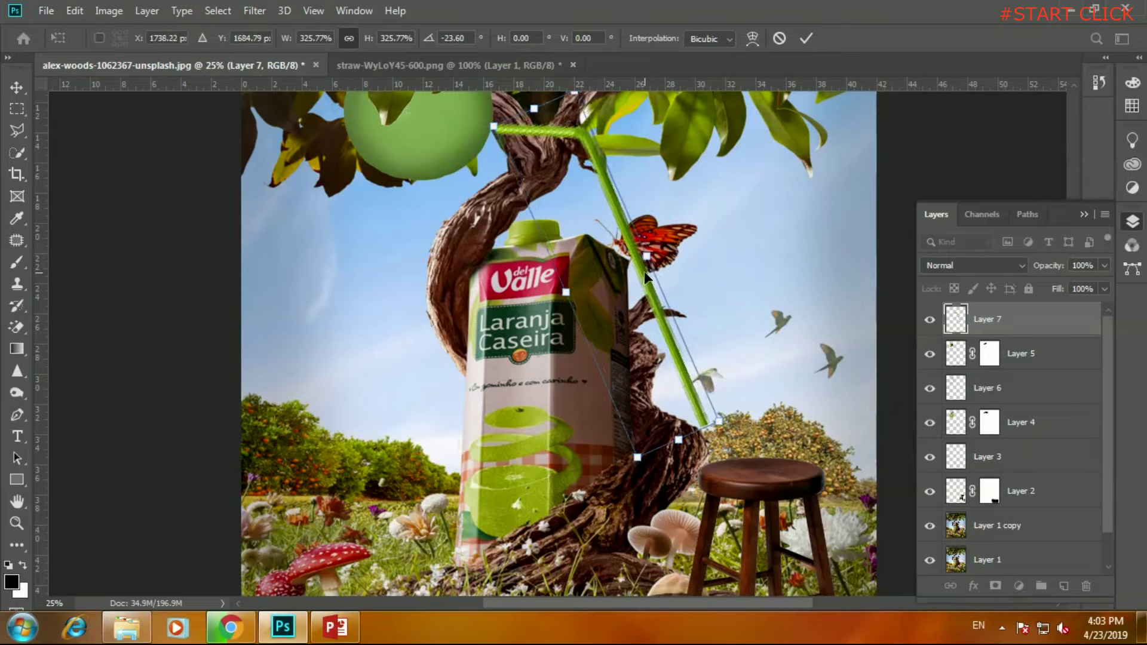
{"action": "key", "text": "Return"}
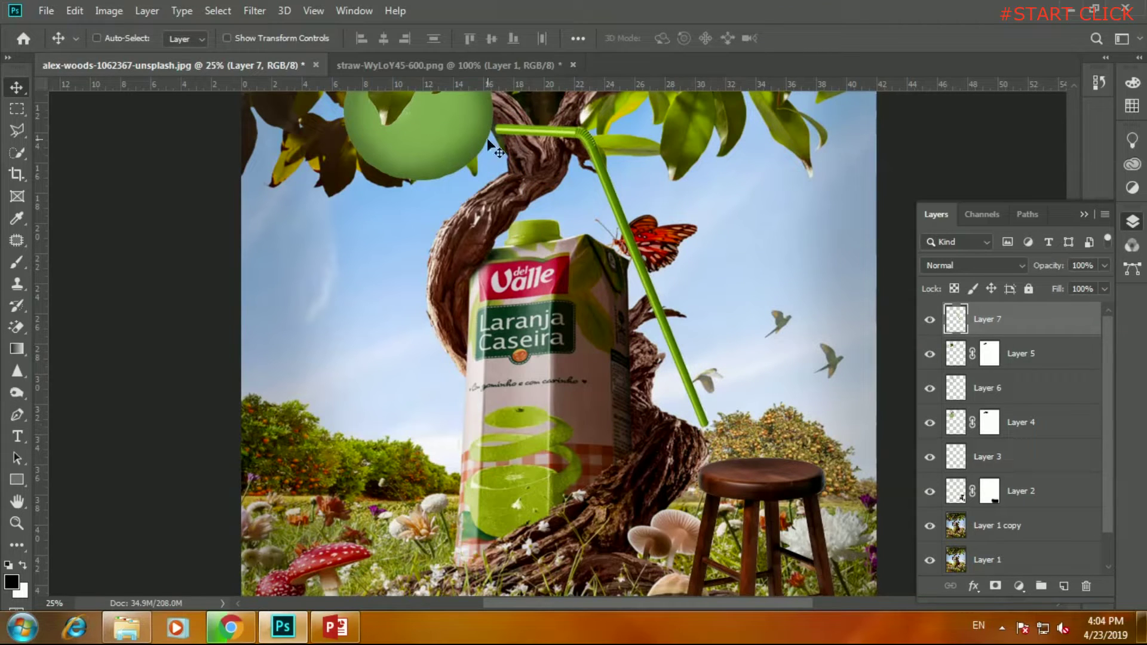
{"action": "scroll", "coordinate": [598, 257], "scroll_direction": "up", "scroll_amount": 2}
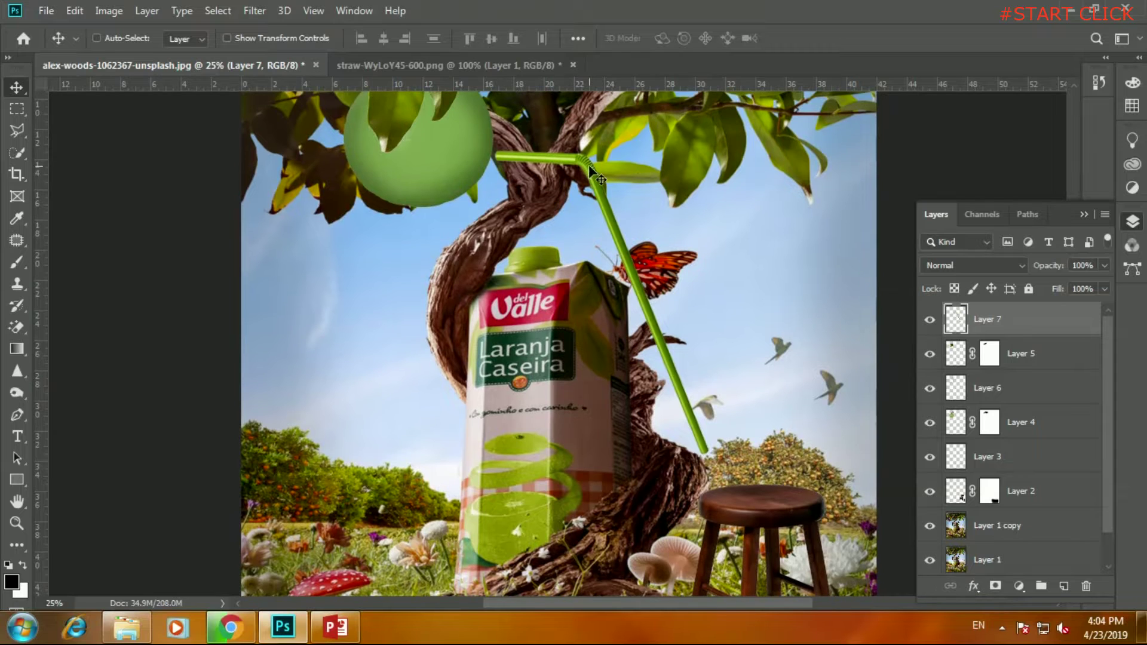
{"action": "left_click_drag", "start_coordinate": [588, 166], "coordinate": [590, 162]}
Rotate the straw a further -3.55° and shift it slightly up and left.
{"action": "left_click", "coordinate": [76, 12]}
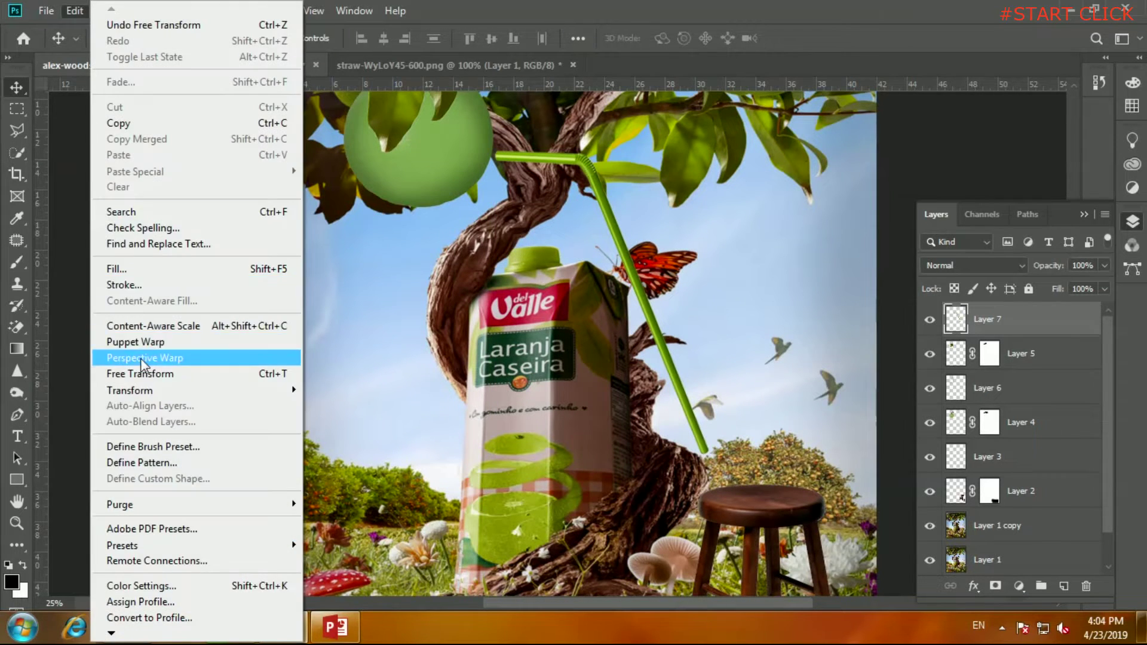
{"action": "left_click", "coordinate": [144, 375]}
{"action": "left_click_drag", "start_coordinate": [697, 494], "coordinate": [689, 495]}
{"action": "left_click_drag", "start_coordinate": [647, 303], "coordinate": [653, 300]}
{"action": "left_click_drag", "start_coordinate": [759, 392], "coordinate": [777, 353]}
{"action": "left_click_drag", "start_coordinate": [644, 301], "coordinate": [647, 276]}
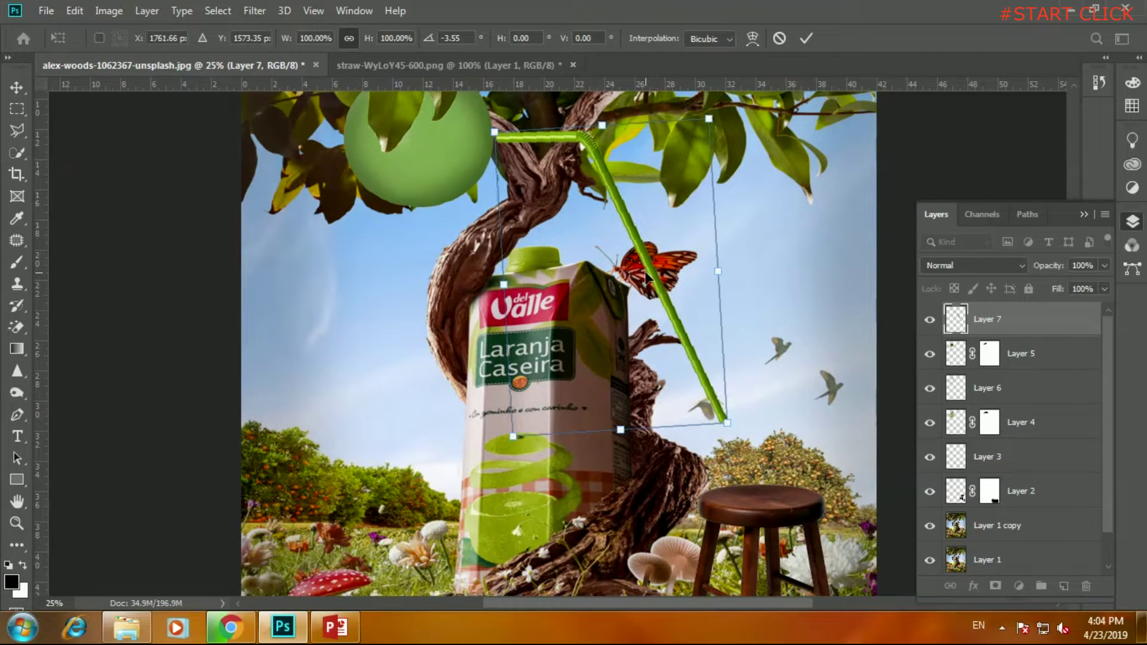
{"action": "key", "text": "Return"}
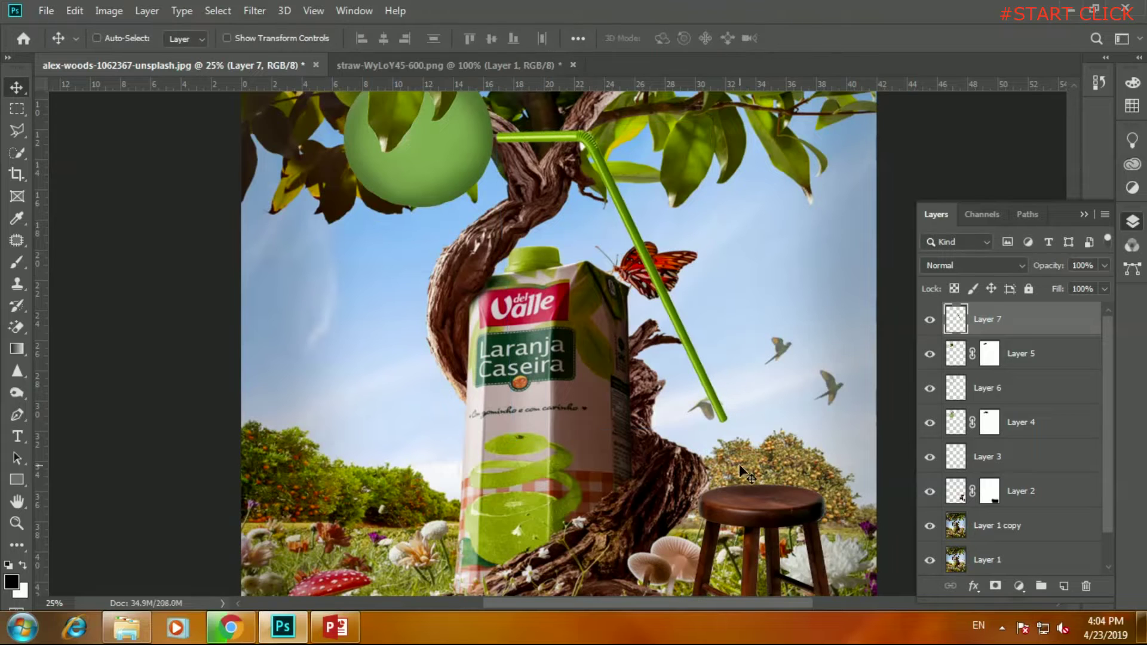
Close the straw source document without saving changes.
{"action": "left_click", "coordinate": [449, 65]}
{"action": "left_click", "coordinate": [572, 65]}
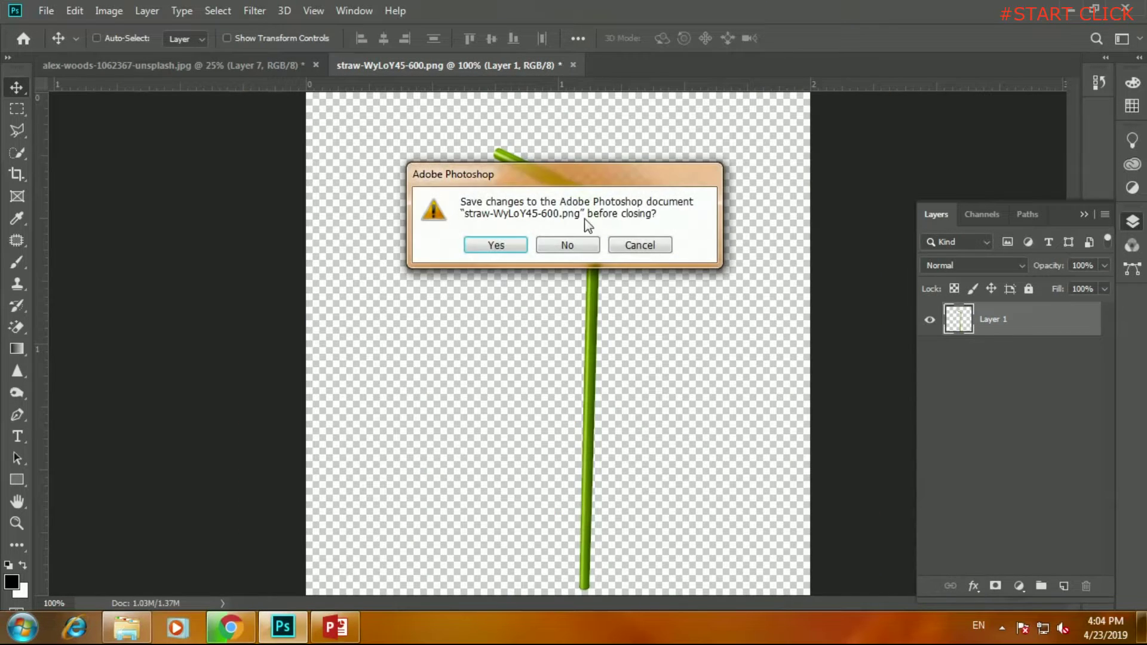
{"action": "left_click", "coordinate": [567, 246]}
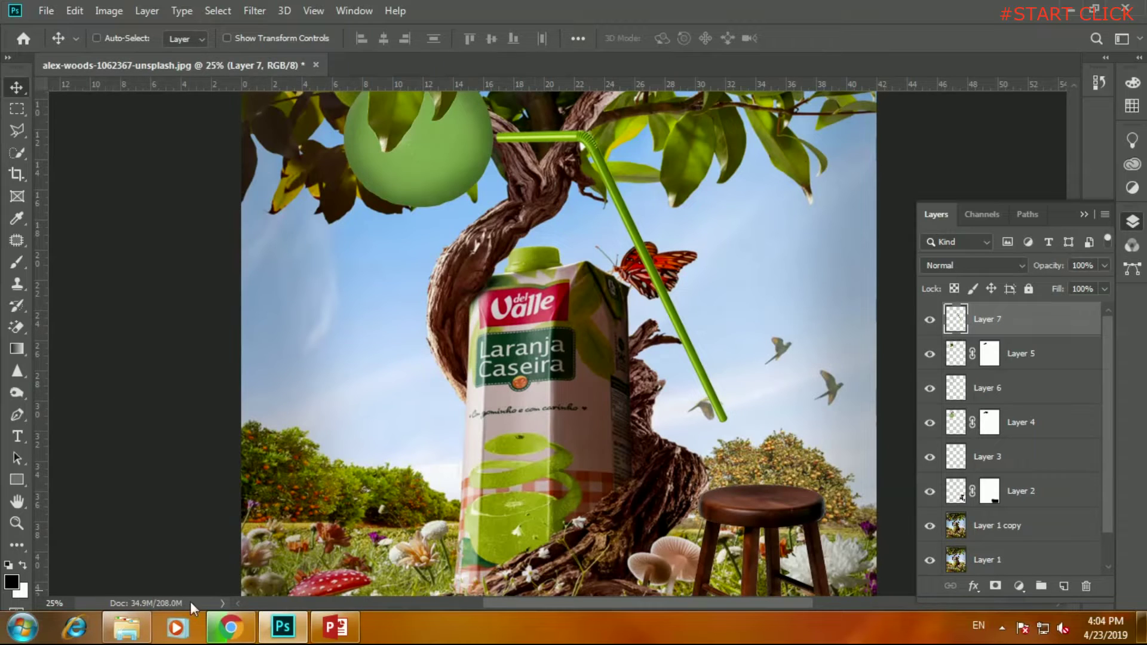
Open DSC_35.png from the photo folder as a new Photoshop document.
{"action": "left_click", "coordinate": [126, 627]}
{"action": "left_click", "coordinate": [361, 302]}
{"action": "left_click_drag", "start_coordinate": [360, 299], "coordinate": [339, 206]}
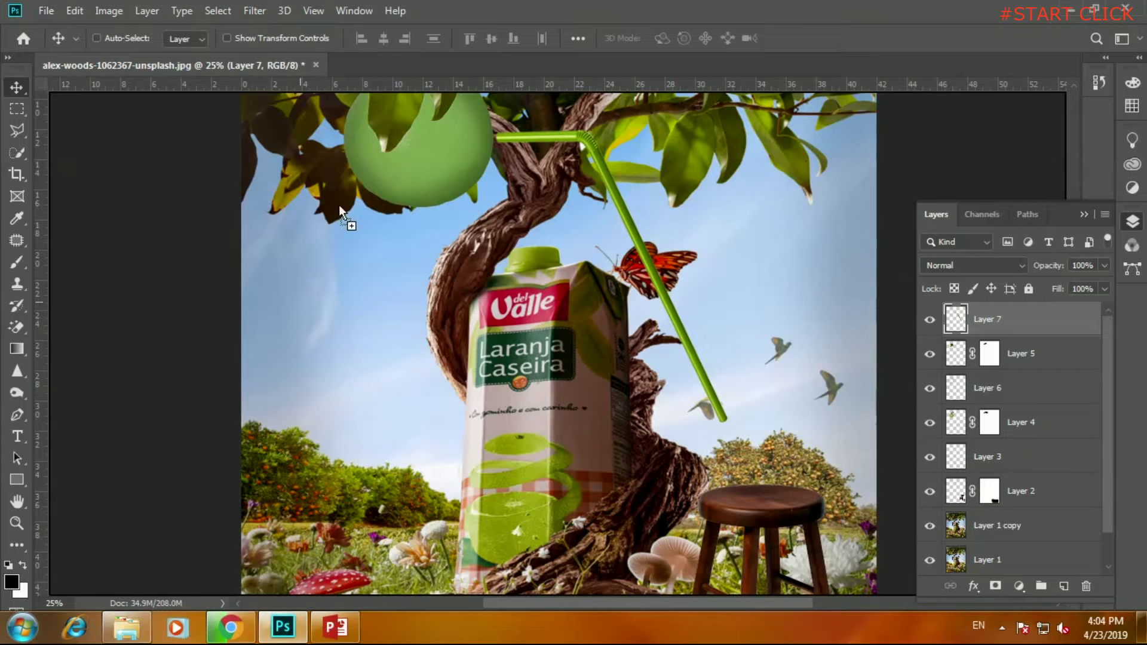
{"action": "left_click_drag", "start_coordinate": [385, 93], "coordinate": [393, 65]}
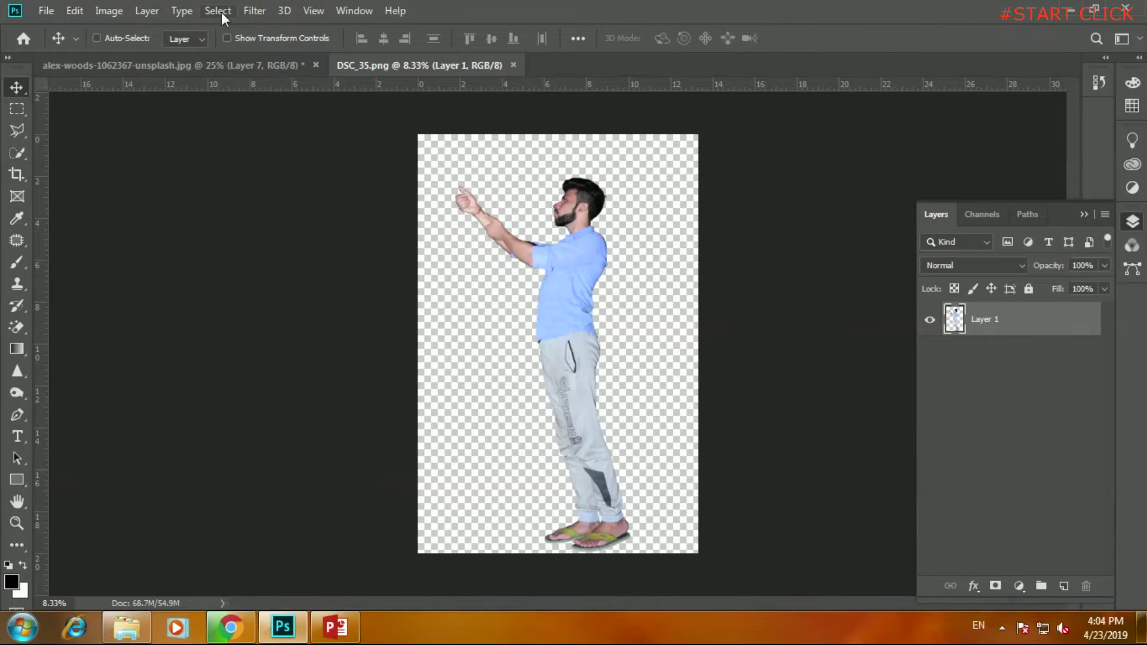
Apply Camera Raw to the man: Highlights -22, Shadows +28, Blacks -26, Clarity about +17.
{"action": "left_click", "coordinate": [251, 10]}
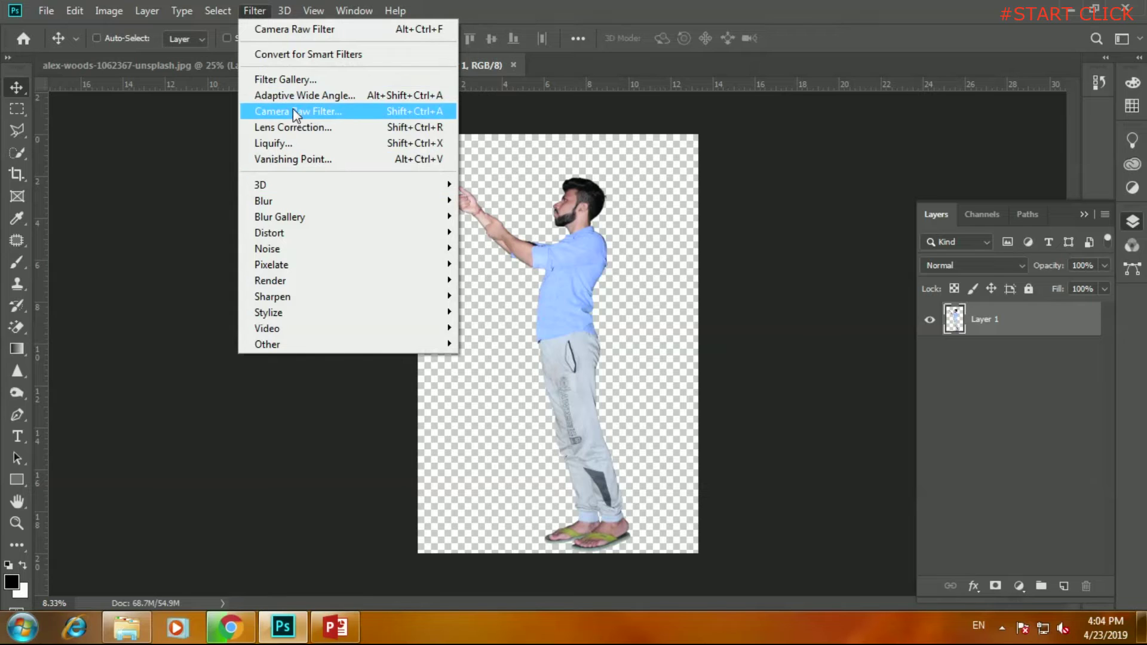
{"action": "left_click", "coordinate": [293, 110]}
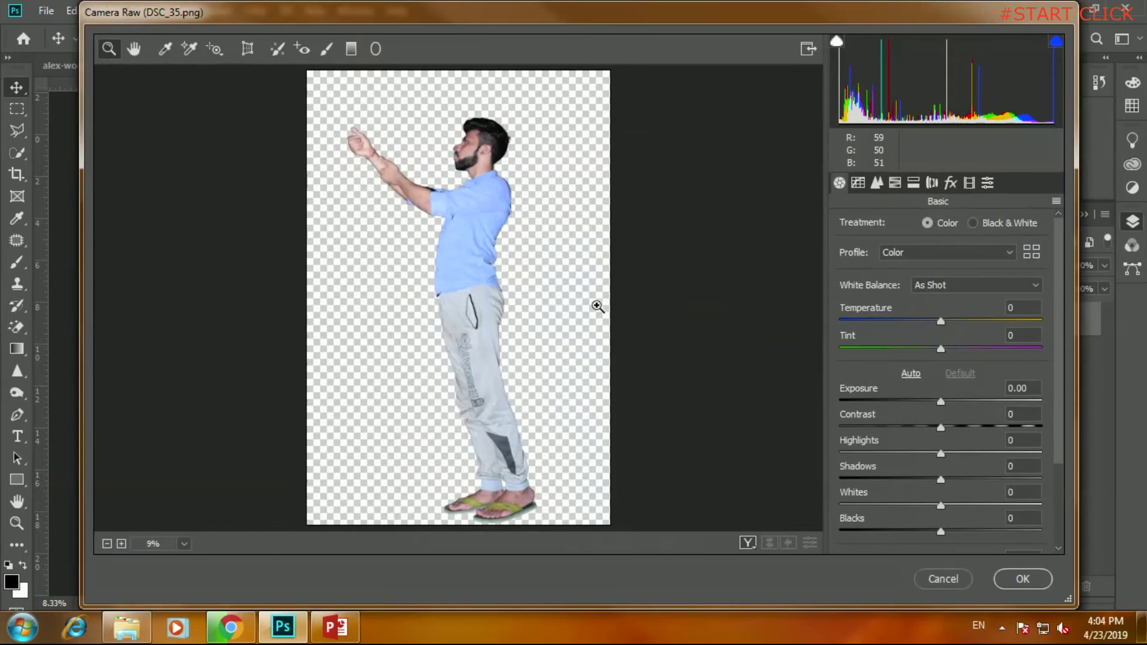
{"action": "left_click_drag", "start_coordinate": [941, 452], "coordinate": [924, 456]}
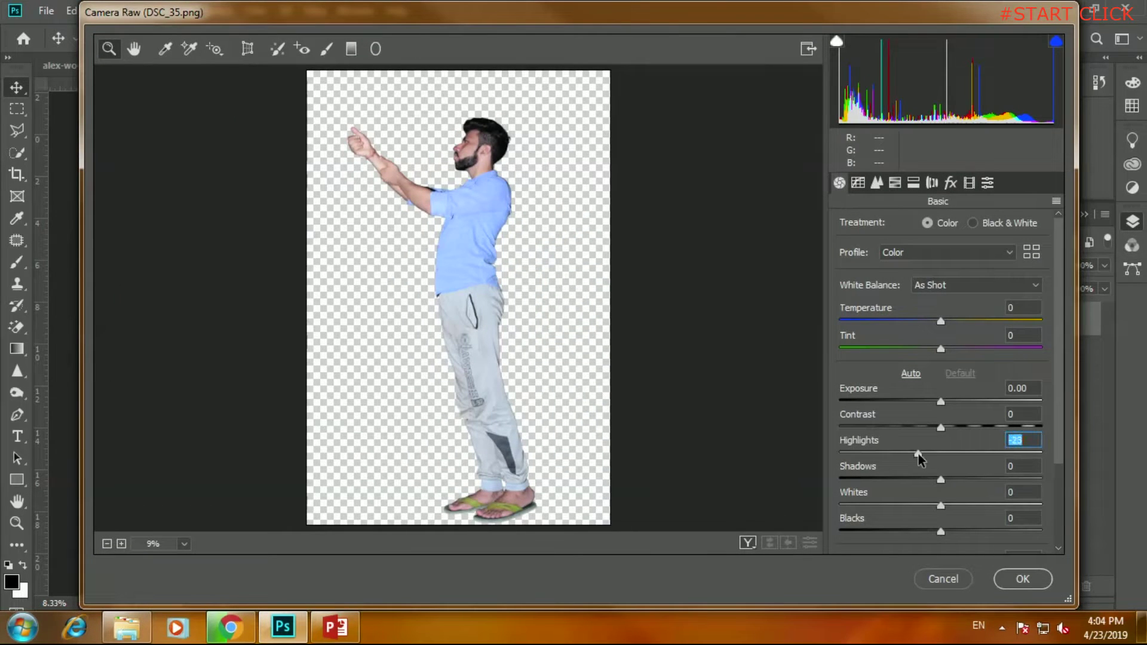
{"action": "left_click_drag", "start_coordinate": [926, 454], "coordinate": [928, 454]}
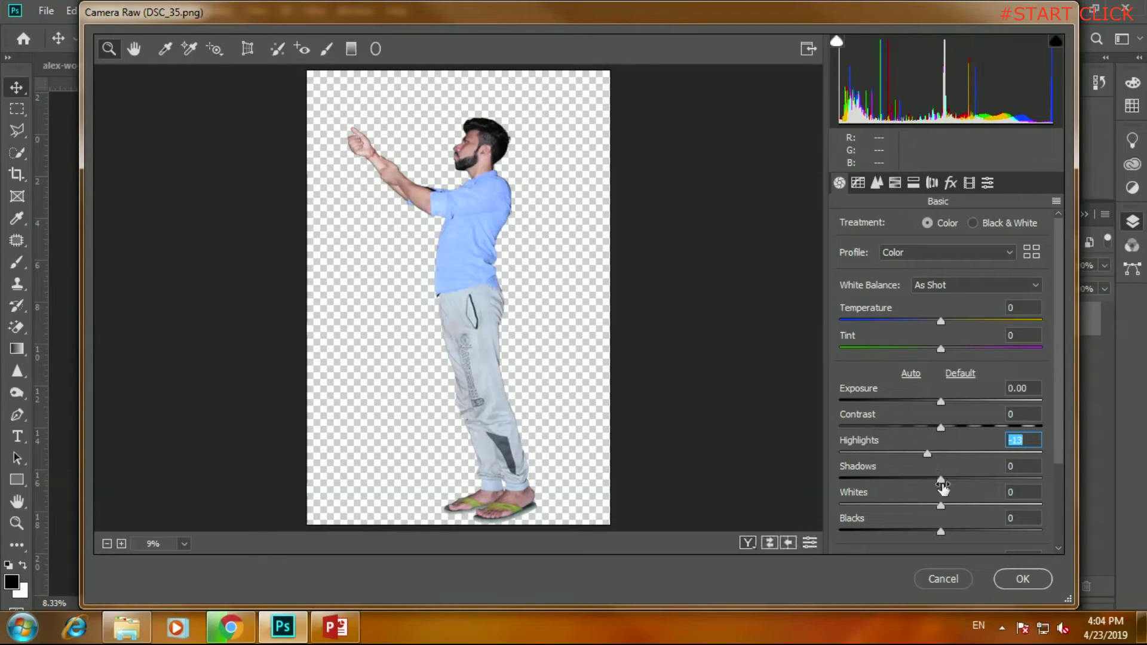
{"action": "left_click_drag", "start_coordinate": [940, 481], "coordinate": [958, 481]}
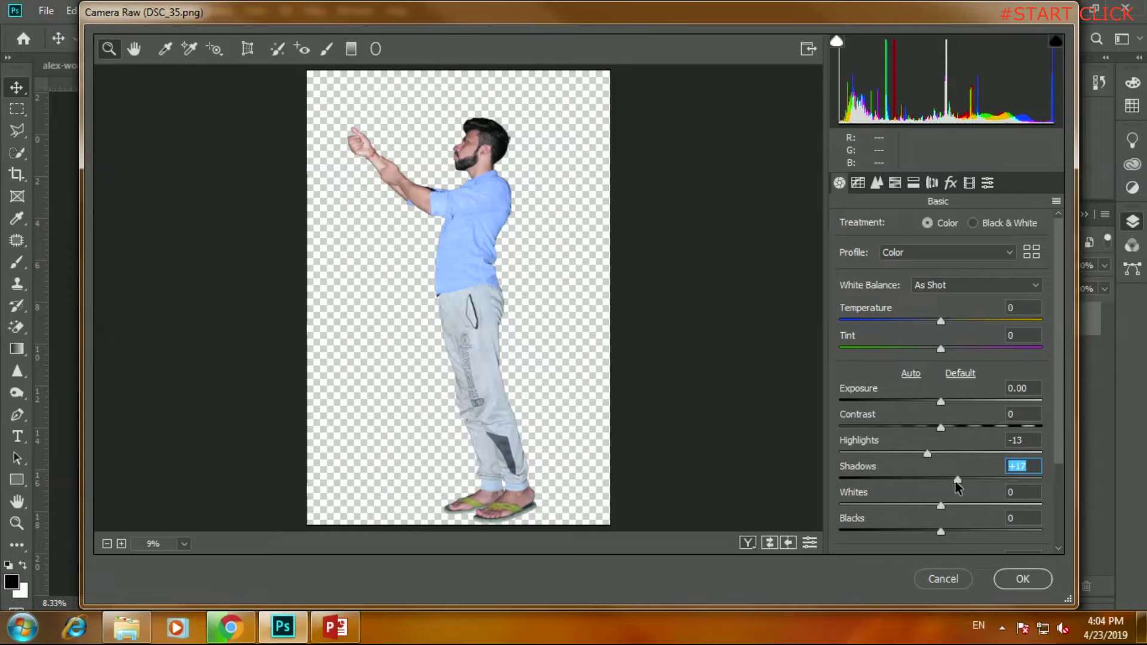
{"action": "left_click_drag", "start_coordinate": [957, 480], "coordinate": [968, 480]}
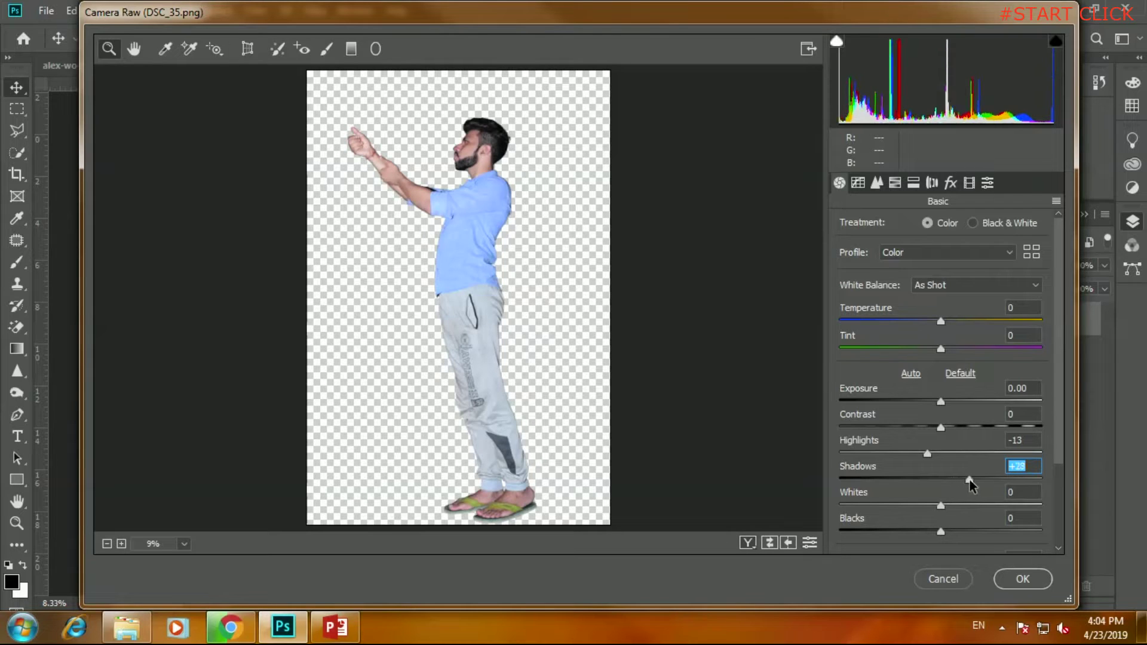
{"action": "left_click_drag", "start_coordinate": [926, 454], "coordinate": [918, 453]}
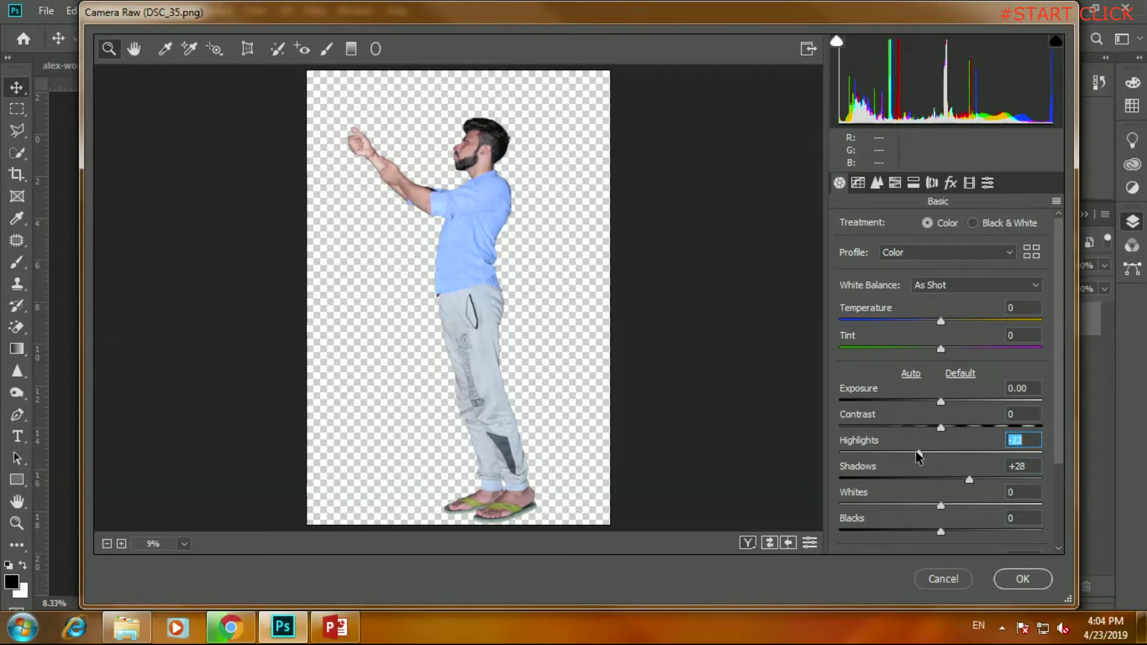
{"action": "left_click_drag", "start_coordinate": [941, 534], "coordinate": [916, 537]}
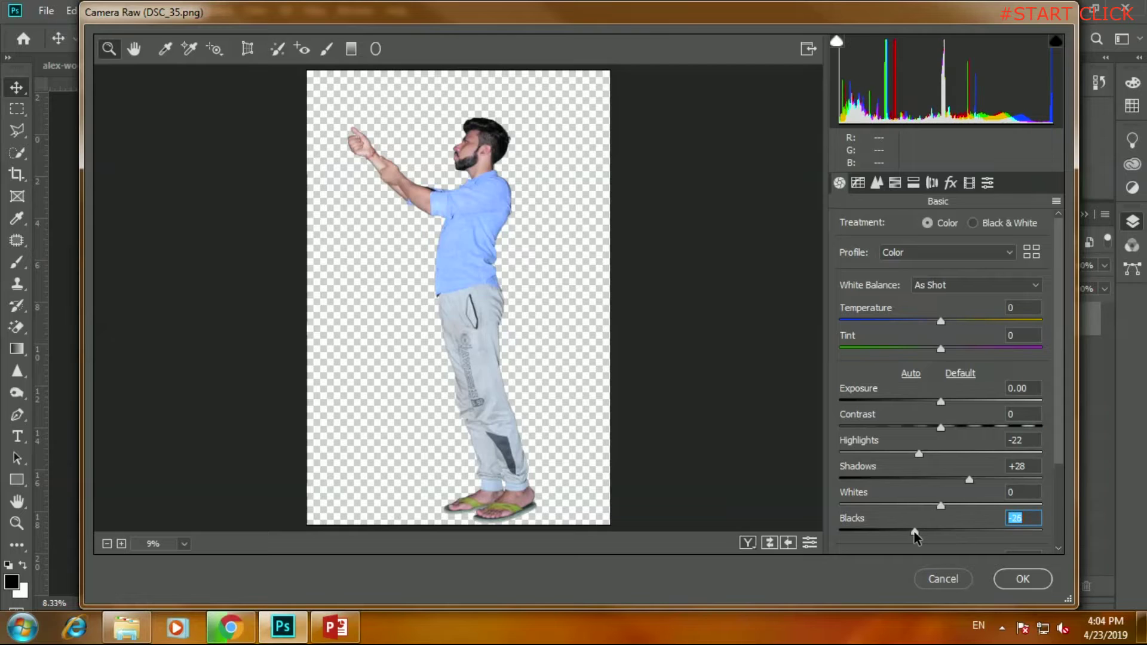
{"action": "scroll", "coordinate": [927, 514], "scroll_direction": "down", "scroll_amount": 3}
{"action": "left_click_drag", "start_coordinate": [941, 460], "coordinate": [956, 465]}
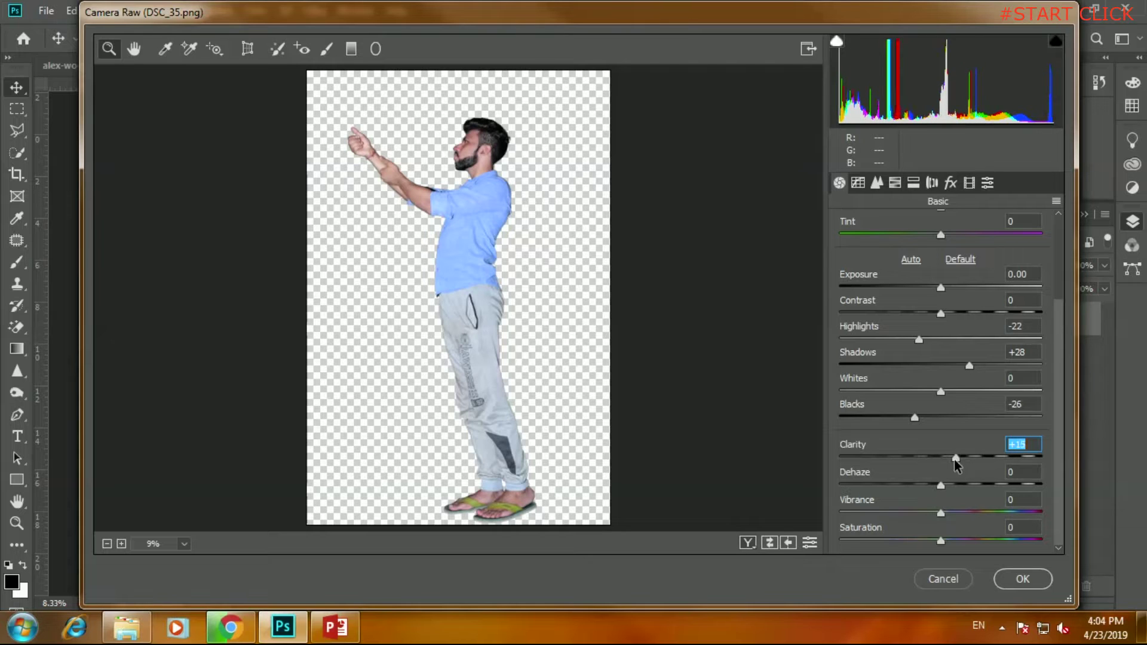
{"action": "left_click", "coordinate": [1020, 581]}
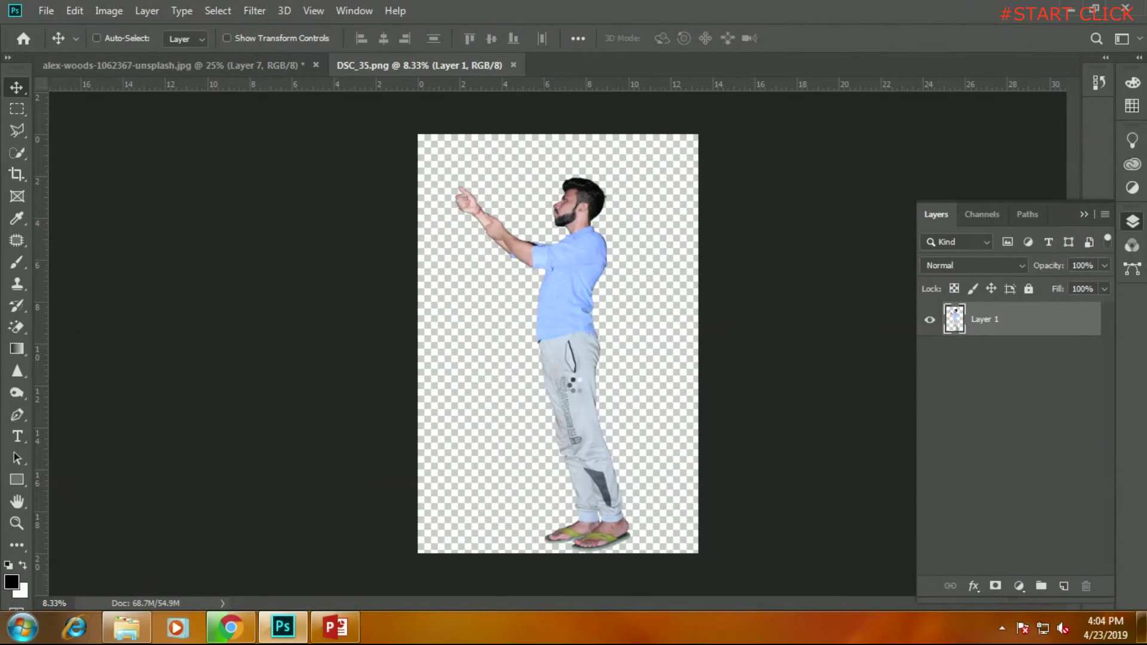
Copy the man into the composite as Layer 8 and scale him to about half size.
{"action": "mouse_move", "coordinate": [565, 288]}
{"action": "left_mouse_down"}
{"action": "mouse_move", "coordinate": [507, 307]}
{"action": "mouse_move", "coordinate": [540, 332]}
{"action": "left_mouse_up"}
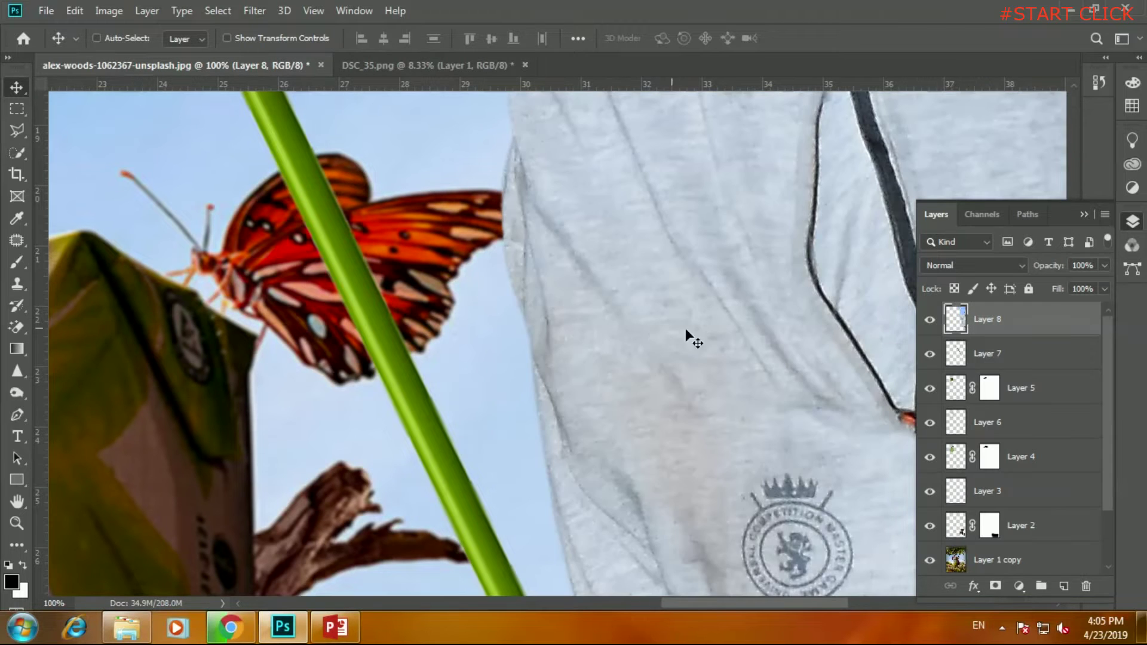
{"action": "key", "text": "ctrl+minus"}
{"action": "key", "text": "ctrl+minus"}
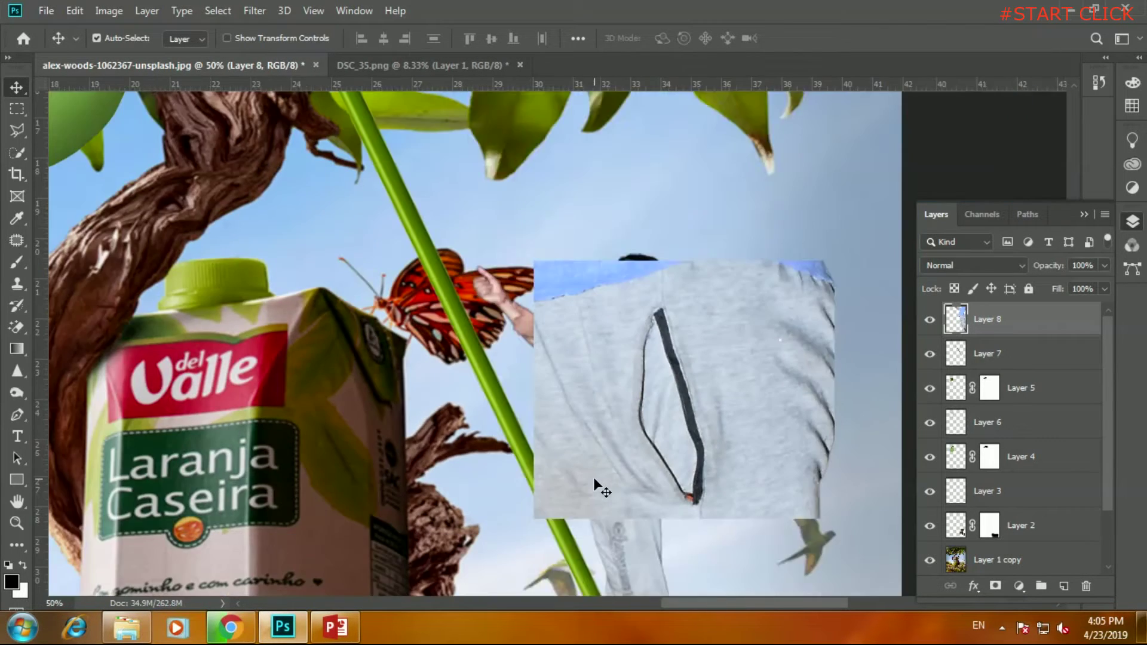
{"action": "key", "text": "ctrl+minus"}
{"action": "key", "text": "ctrl+minus"}
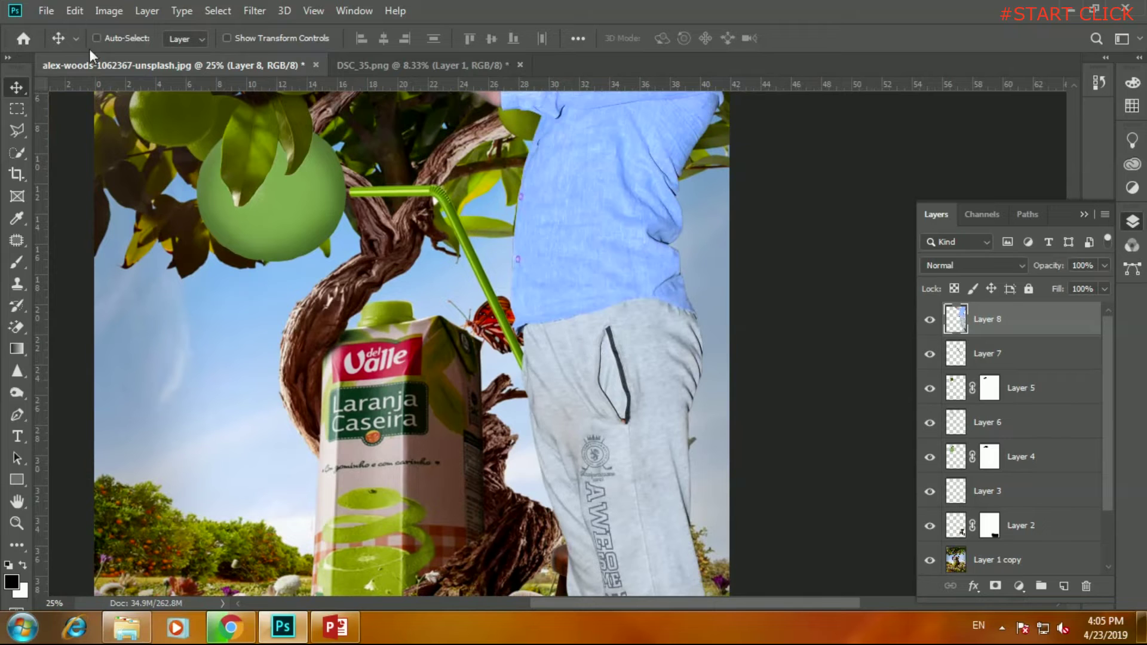
{"action": "left_click", "coordinate": [75, 10]}
{"action": "left_click", "coordinate": [173, 373]}
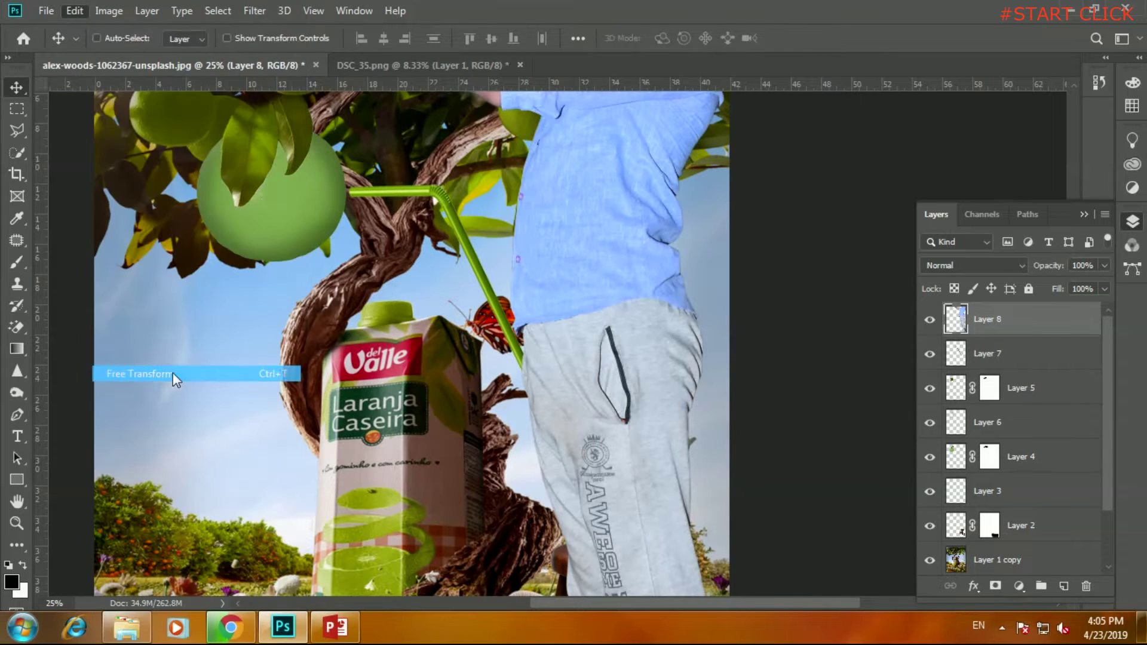
{"action": "left_click_drag", "start_coordinate": [547, 438], "coordinate": [462, 241]}
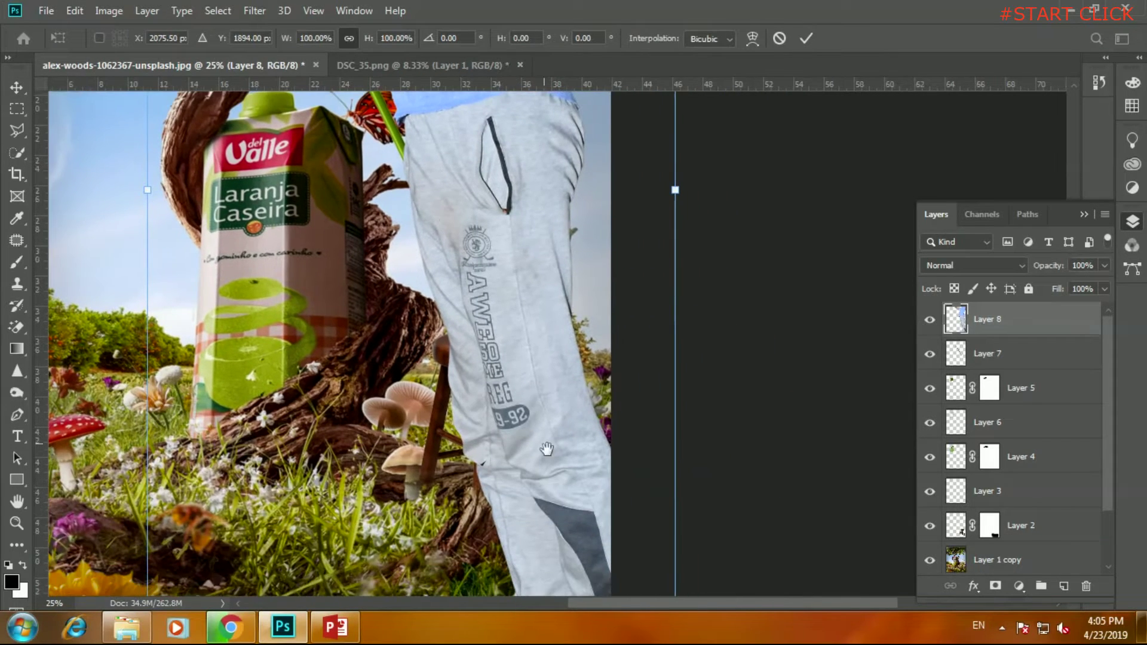
{"action": "left_click_drag", "start_coordinate": [547, 450], "coordinate": [428, 162]}
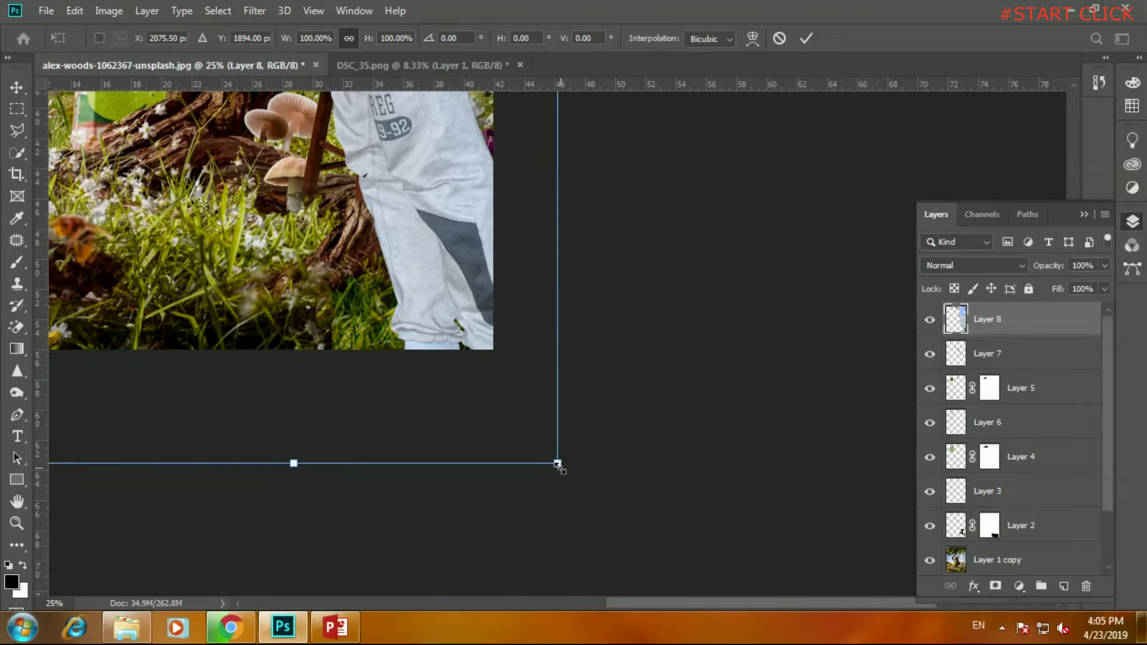
{"action": "left_click_drag", "start_coordinate": [557, 463], "coordinate": [416, 163]}
Shrink the man to 26.15% and stand him on the stool top.
{"action": "scroll", "coordinate": [402, 332], "scroll_direction": "up", "scroll_amount": 2}
{"action": "scroll", "coordinate": [403, 333], "scroll_direction": "up", "scroll_amount": 3}
{"action": "scroll", "coordinate": [407, 388], "scroll_direction": "up", "scroll_amount": 2}
{"action": "left_click_drag", "start_coordinate": [415, 432], "coordinate": [362, 317]}
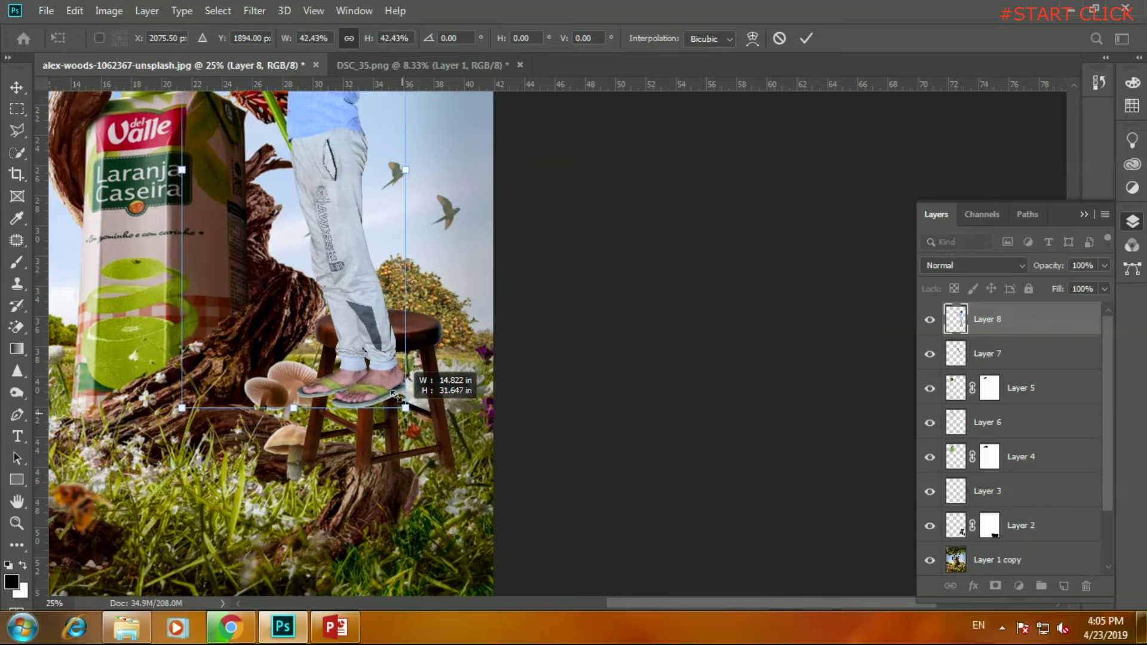
{"action": "left_click_drag", "start_coordinate": [337, 208], "coordinate": [366, 214]}
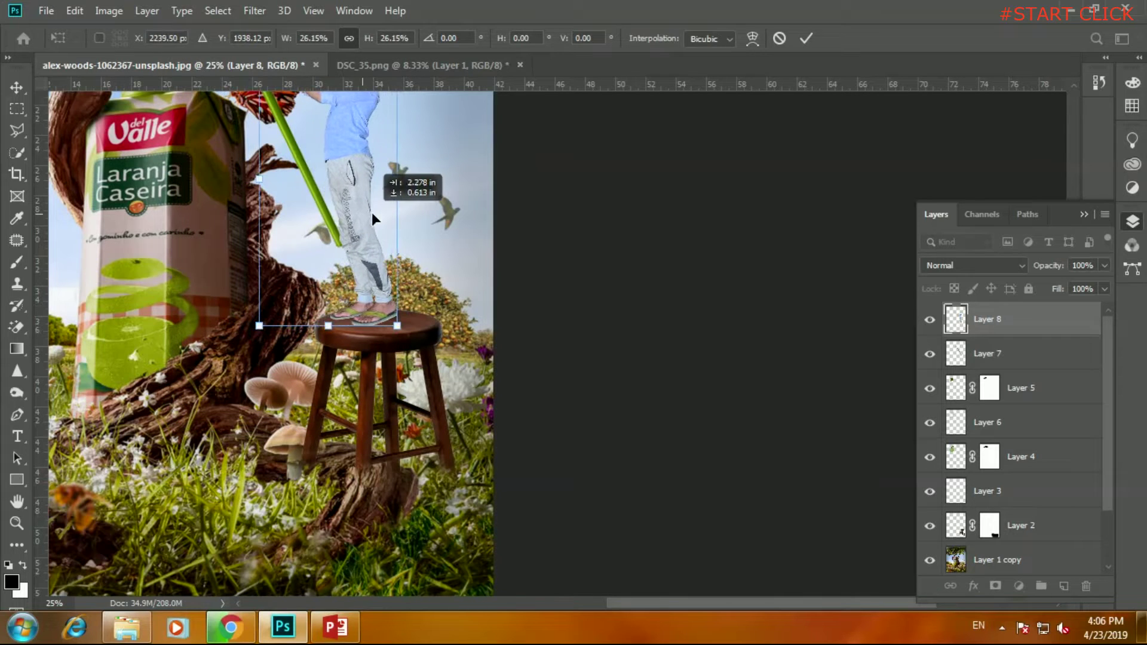
{"action": "scroll", "coordinate": [370, 239], "scroll_direction": "up", "scroll_amount": 4}
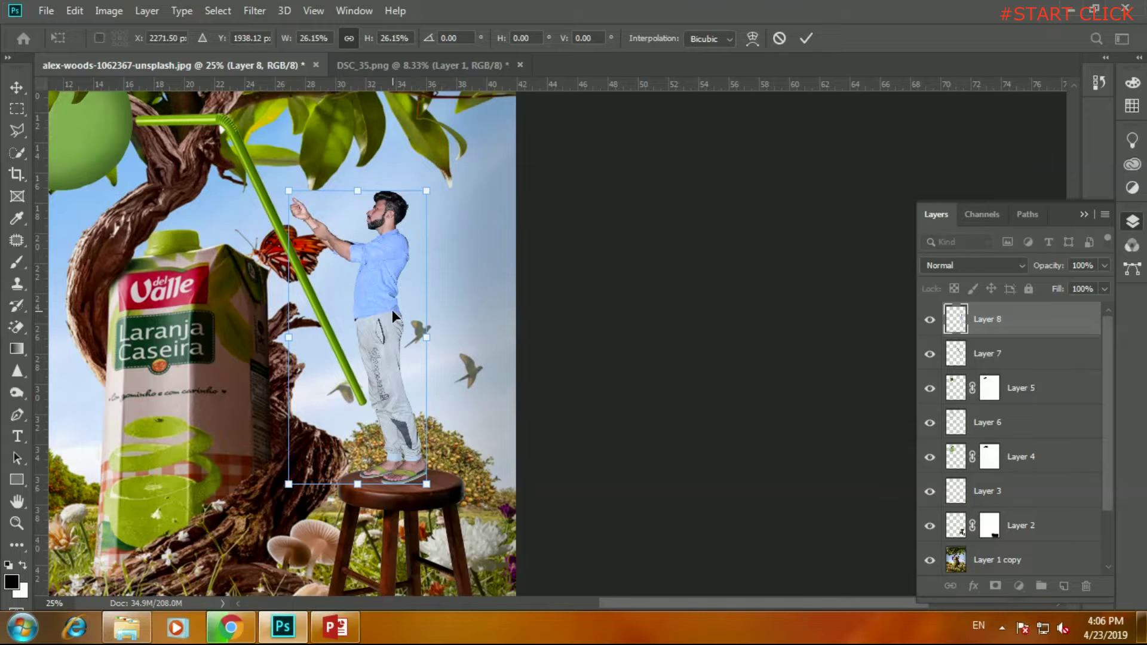
{"action": "left_click_drag", "start_coordinate": [393, 309], "coordinate": [393, 307]}
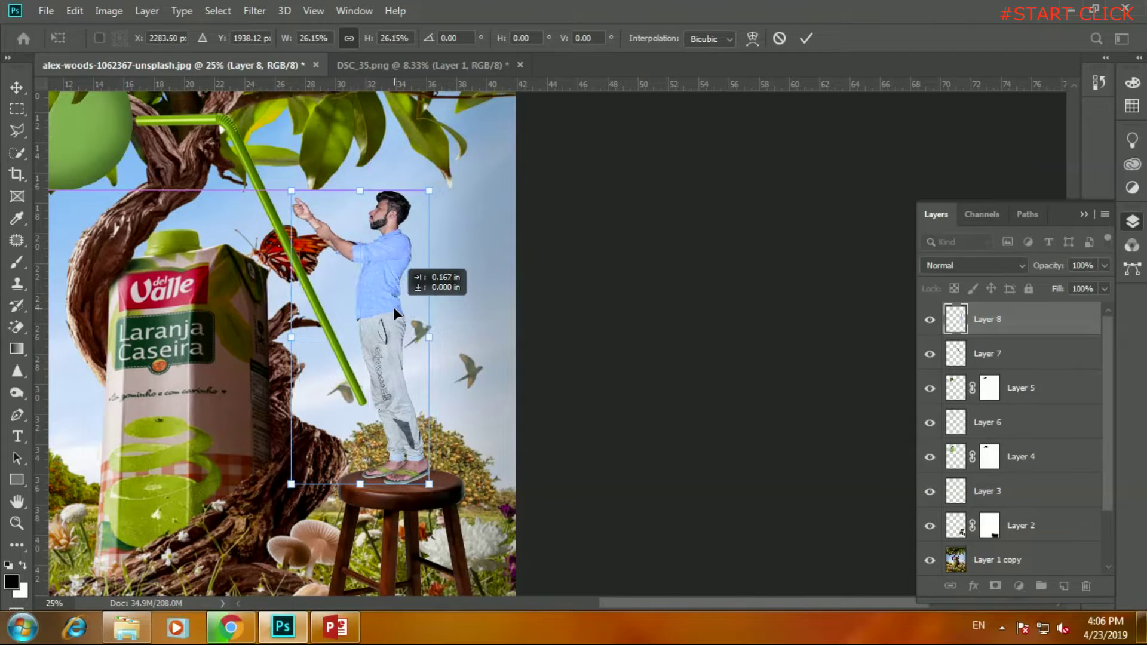
{"action": "key", "text": "Return"}
Pan and zoom the view to inspect the man's feet on the stool.
{"action": "scroll", "coordinate": [392, 406], "scroll_direction": "up", "scroll_amount": 5}
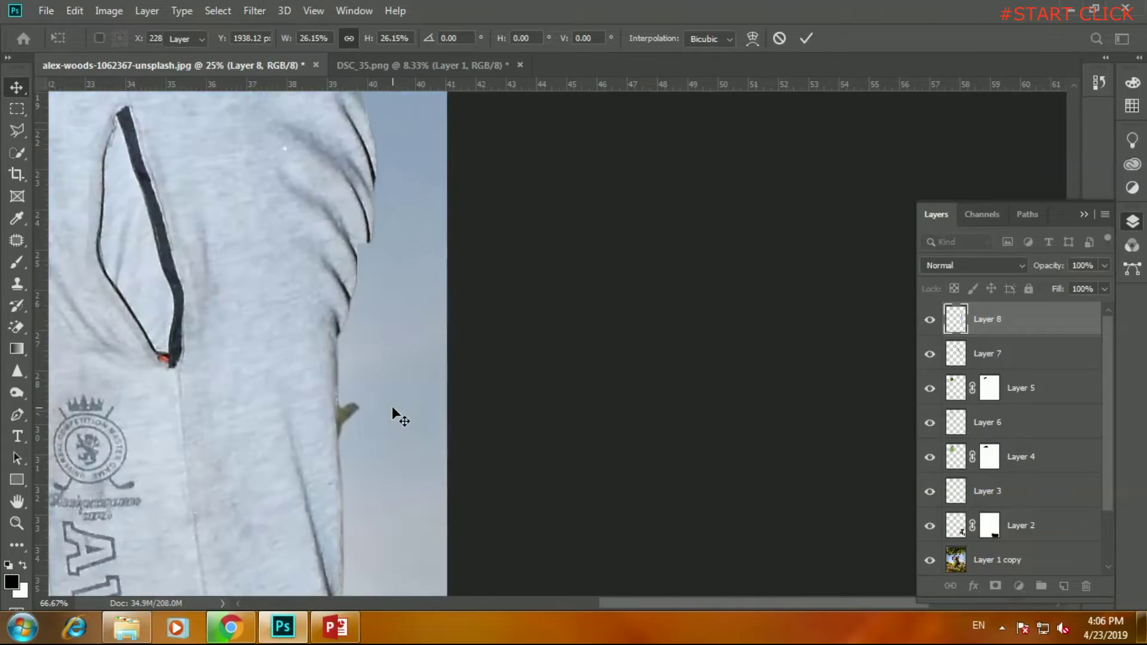
{"action": "scroll", "coordinate": [274, 487], "scroll_direction": "down", "scroll_amount": 2}
{"action": "left_click_drag", "start_coordinate": [275, 487], "coordinate": [483, 171]}
{"action": "mouse_move", "coordinate": [179, 538]}
{"action": "left_mouse_down"}
{"action": "mouse_move", "coordinate": [427, 363]}
{"action": "mouse_move", "coordinate": [443, 507]}
{"action": "left_mouse_up"}
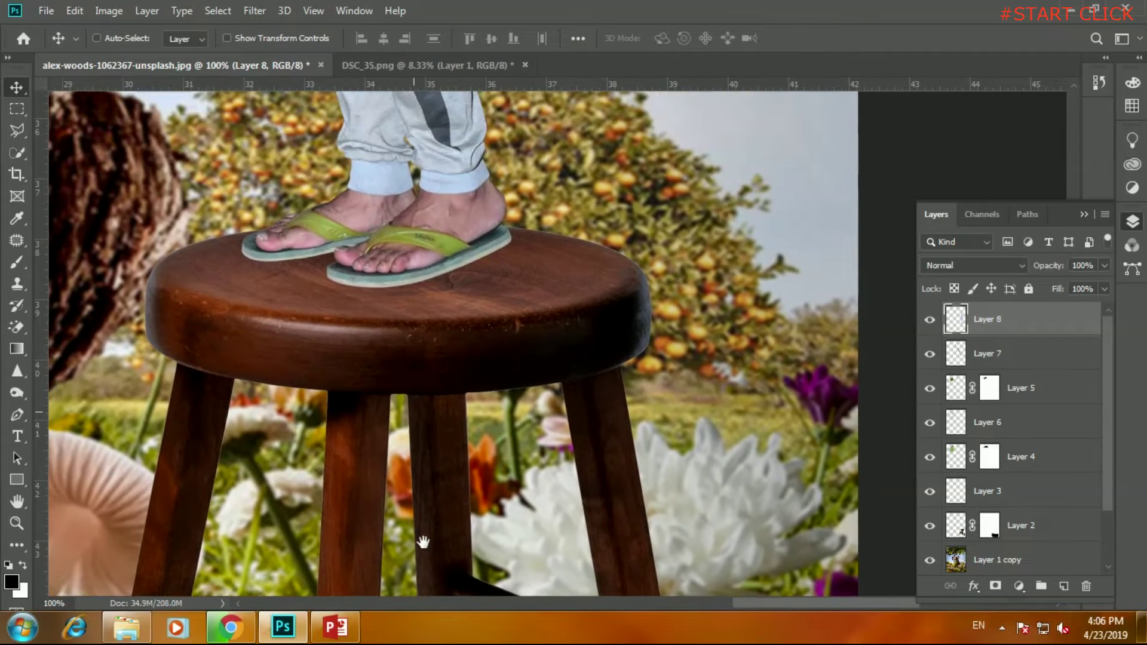
{"action": "scroll", "coordinate": [389, 465], "scroll_direction": "up", "scroll_amount": 1}
{"action": "scroll", "coordinate": [392, 482], "scroll_direction": "up", "scroll_amount": 2}
{"action": "scroll", "coordinate": [336, 428], "scroll_direction": "up", "scroll_amount": 2}
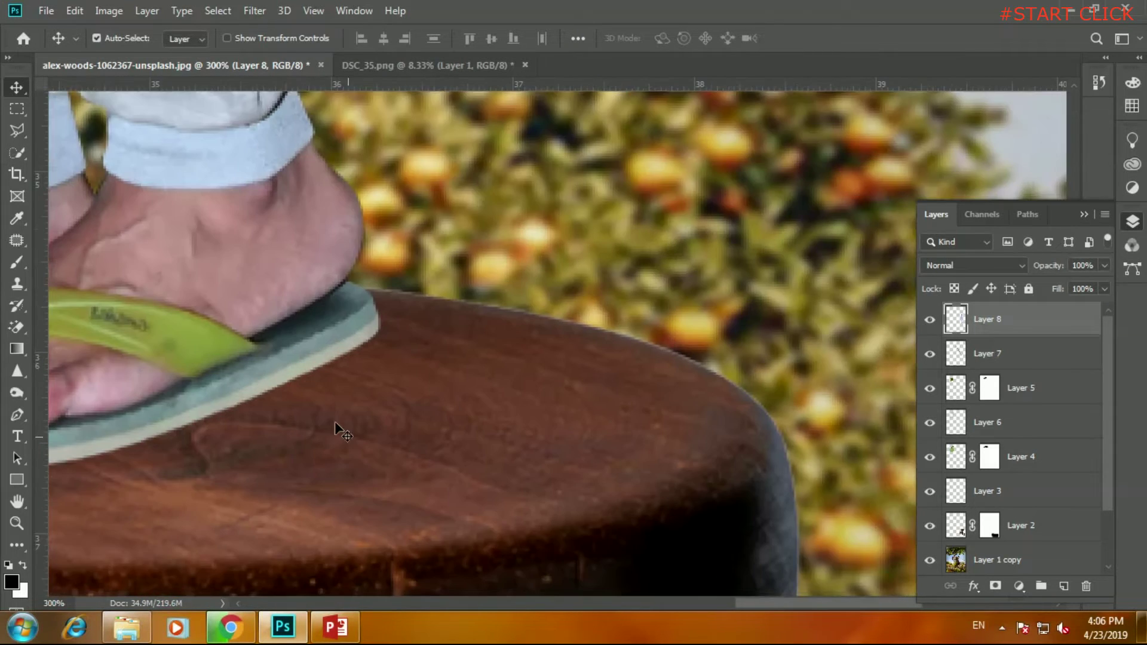
{"action": "scroll", "coordinate": [674, 423], "scroll_direction": "up", "scroll_amount": 2}
{"action": "left_click_drag", "start_coordinate": [674, 423], "coordinate": [823, 425]}
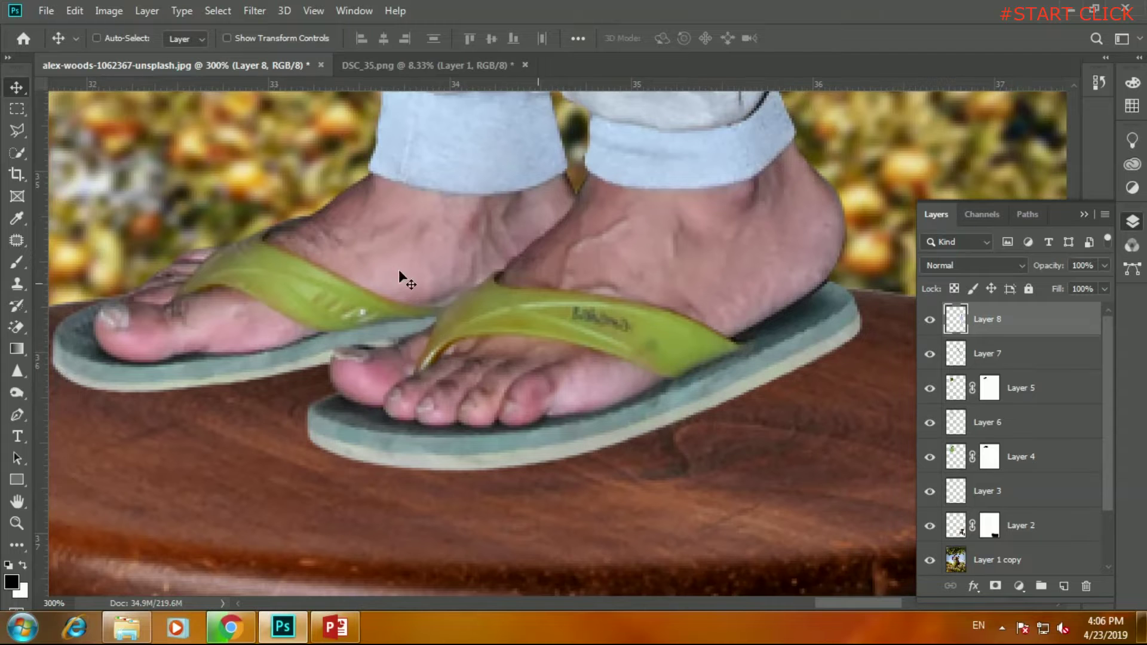
Select the feet, add Layer 9, and set a smaller brush at 20% opacity.
{"action": "left_click", "coordinate": [956, 319], "text": "ctrl"}
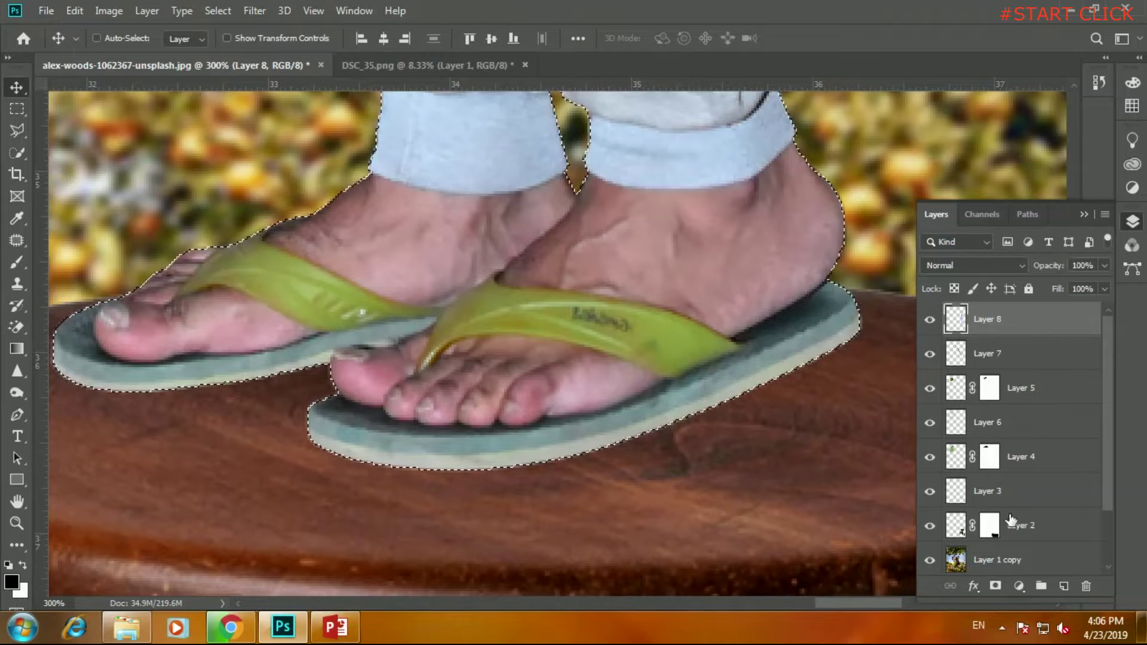
{"action": "left_click", "coordinate": [1064, 586]}
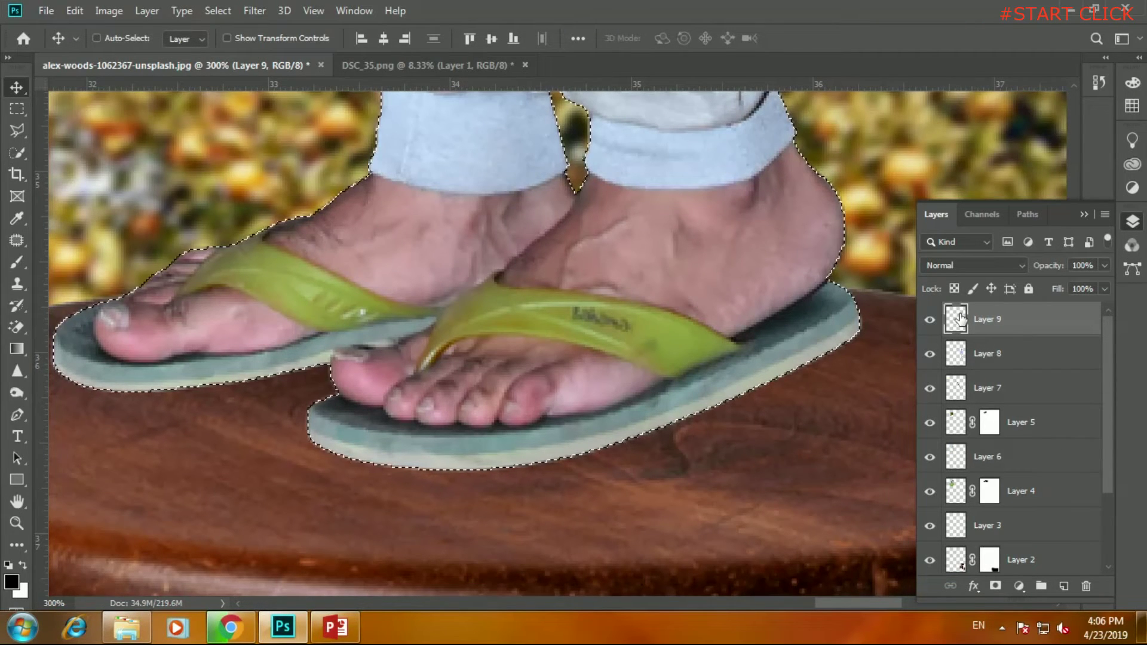
{"action": "key", "text": "b"}
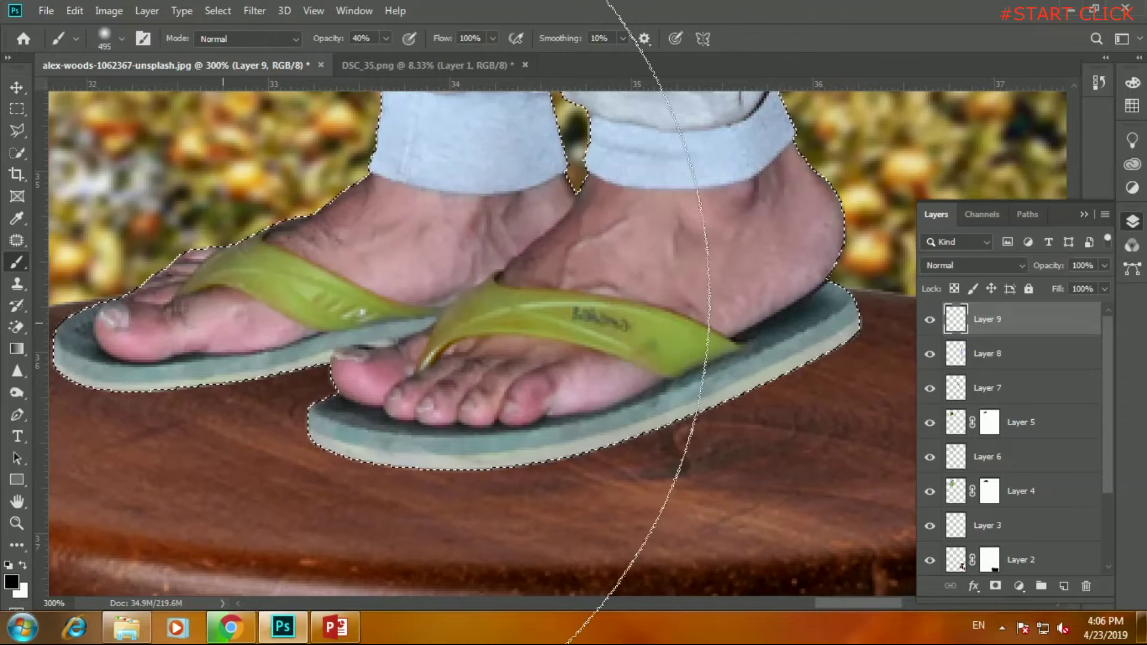
{"action": "right_click", "coordinate": [318, 315]}
{"action": "left_click_drag", "start_coordinate": [496, 357], "coordinate": [462, 356]}
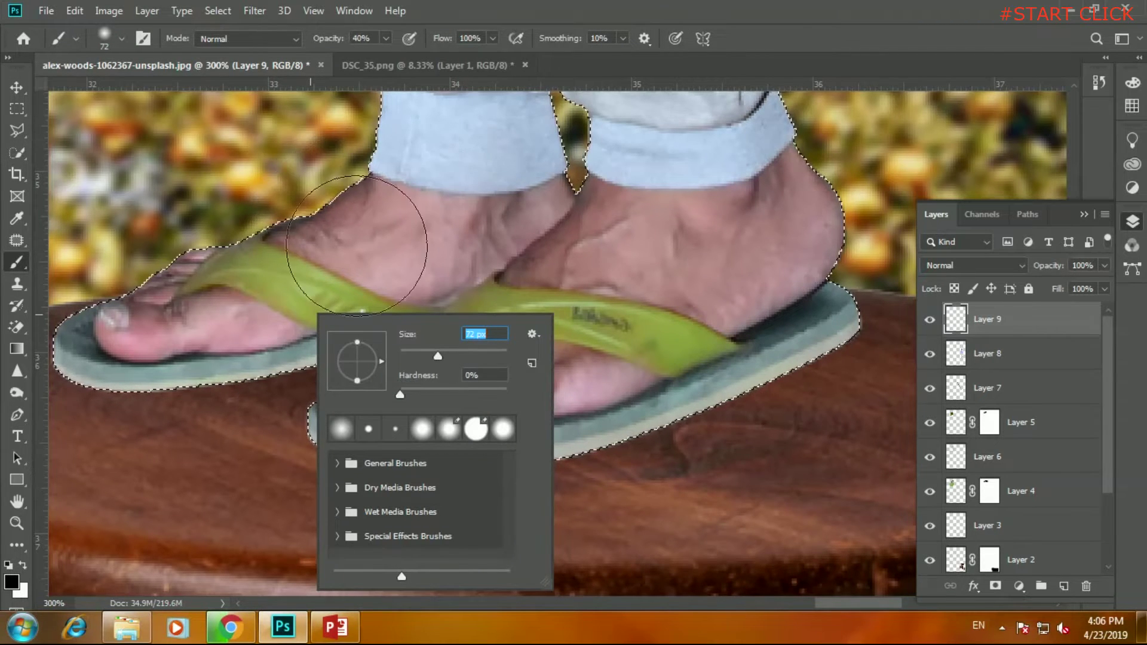
{"action": "left_click", "coordinate": [359, 38]}
{"action": "key", "text": "Return"}
Paint soft shadows under both sandals on the stool, then deselect.
{"action": "mouse_move", "coordinate": [338, 482]}
{"action": "left_mouse_down"}
{"action": "mouse_move", "coordinate": [422, 500]}
{"action": "mouse_move", "coordinate": [568, 494]}
{"action": "mouse_move", "coordinate": [755, 440]}
{"action": "mouse_move", "coordinate": [872, 356]}
{"action": "left_mouse_up"}
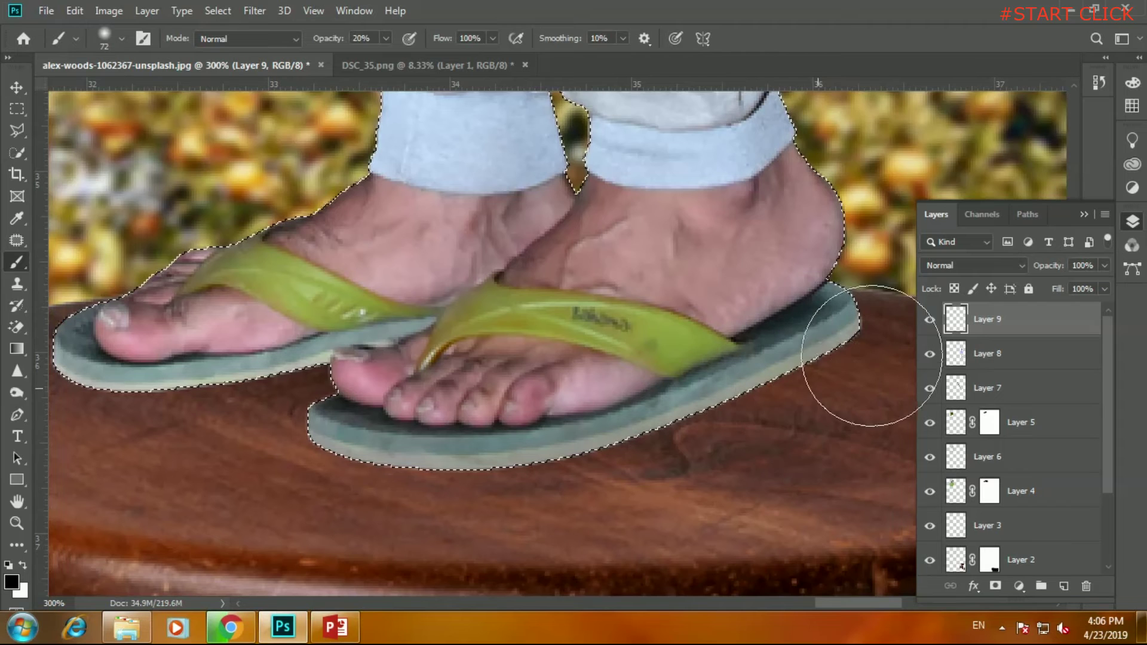
{"action": "mouse_move", "coordinate": [128, 435]}
{"action": "left_mouse_down"}
{"action": "mouse_move", "coordinate": [89, 410]}
{"action": "mouse_move", "coordinate": [299, 403]}
{"action": "left_mouse_up"}
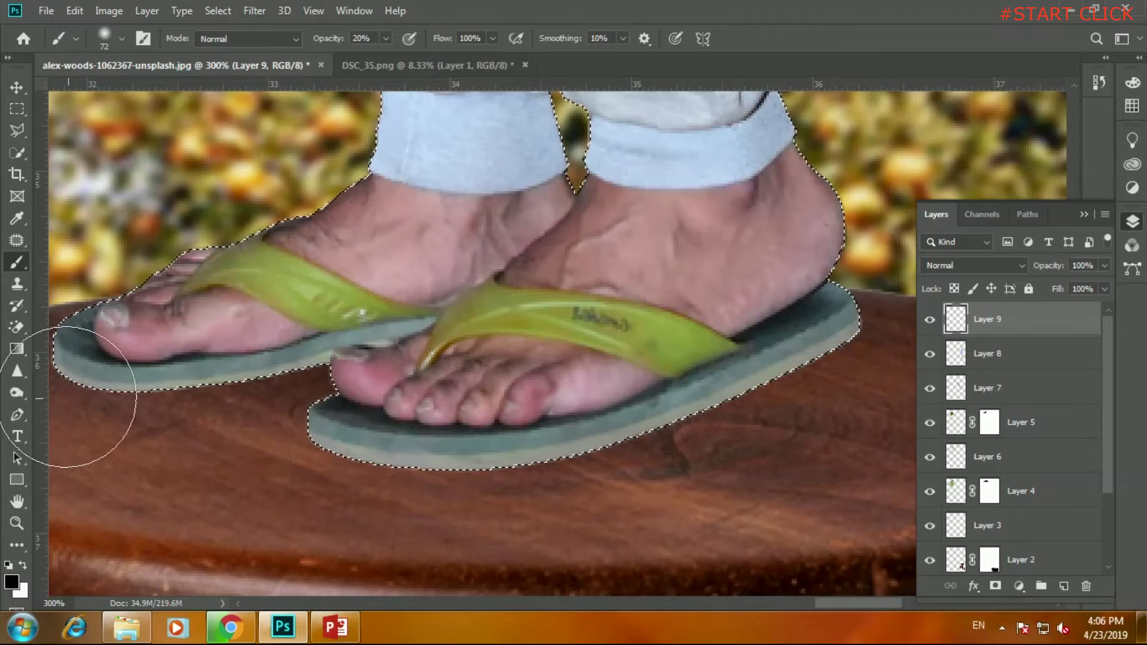
{"action": "left_click_drag", "start_coordinate": [66, 397], "coordinate": [878, 370]}
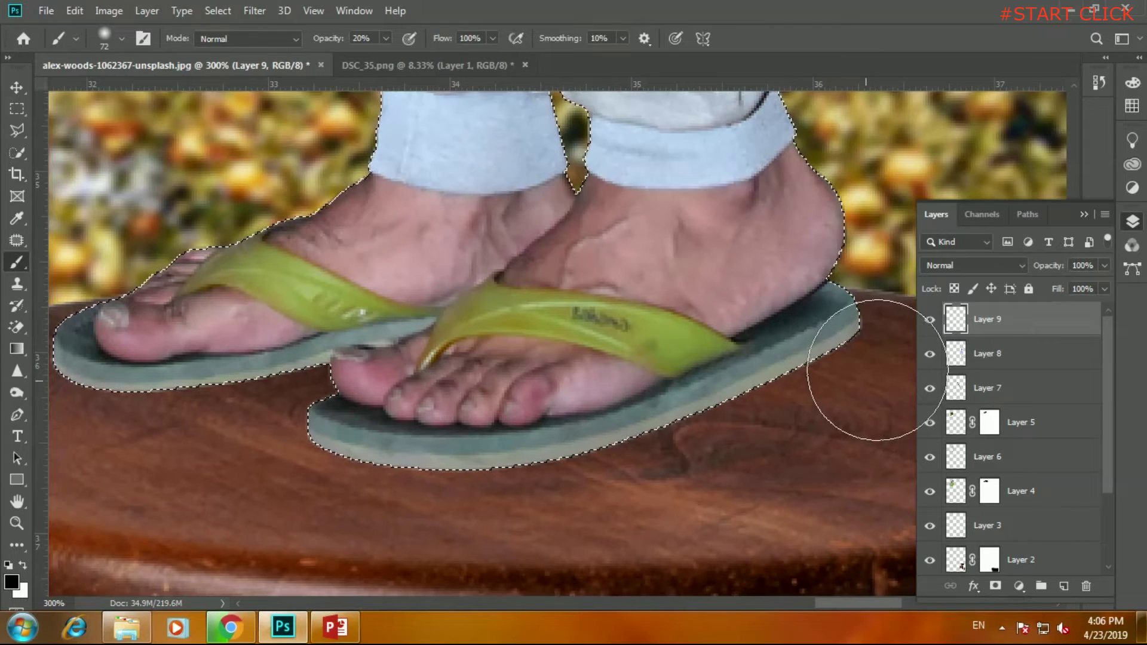
{"action": "left_click", "coordinate": [16, 87]}
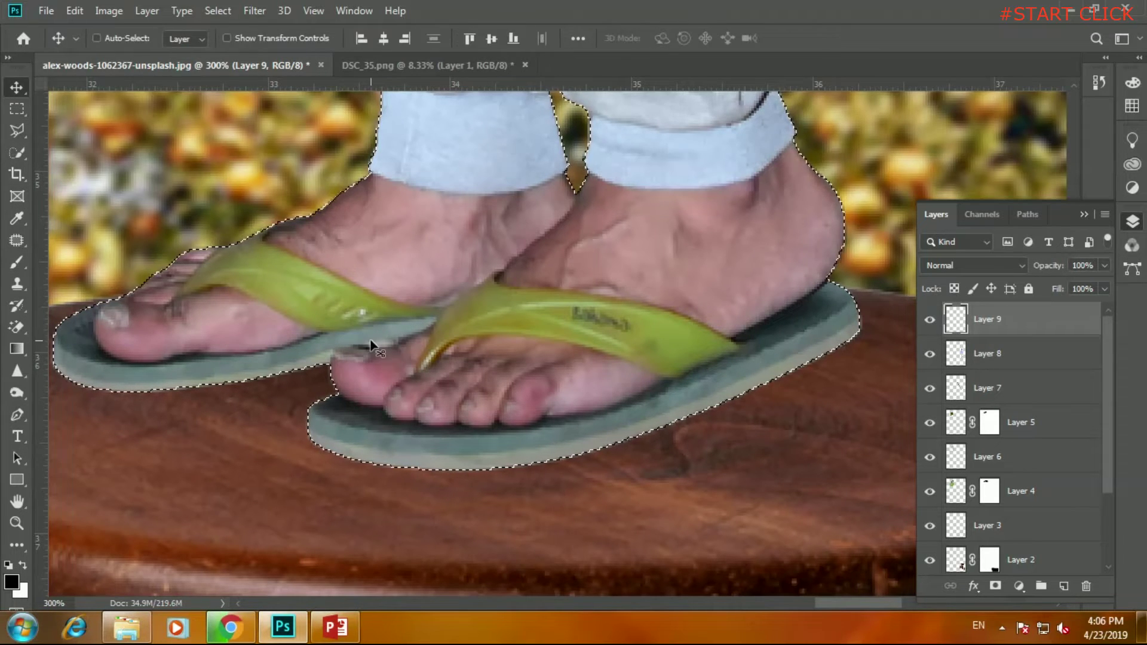
{"action": "left_click", "coordinate": [217, 11]}
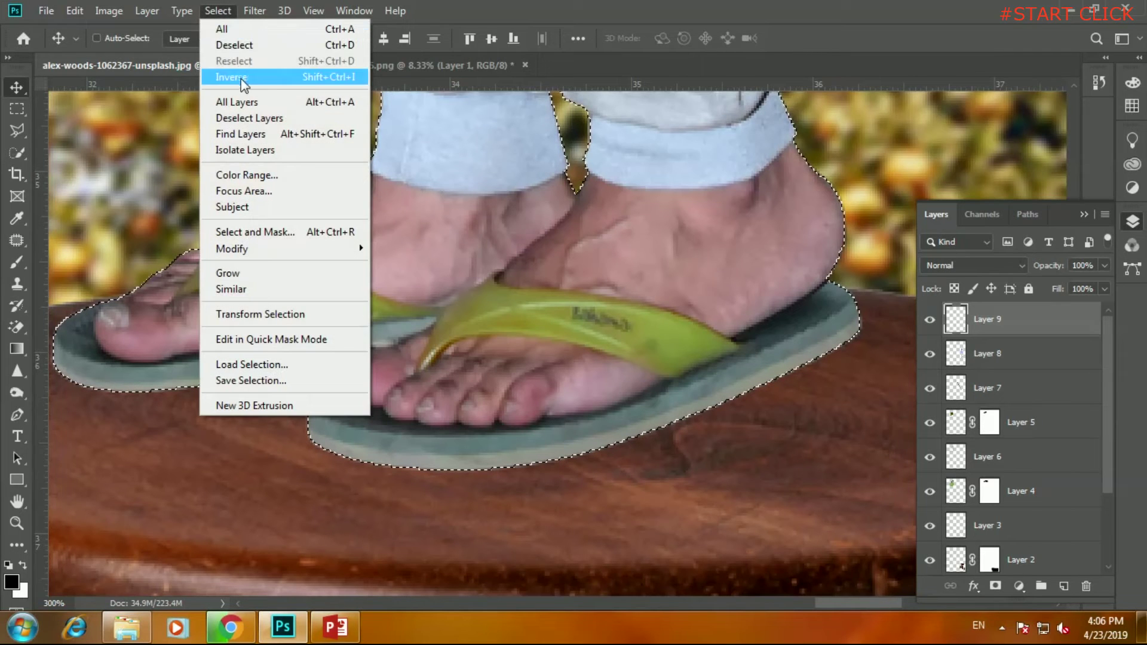
{"action": "left_click", "coordinate": [241, 52]}
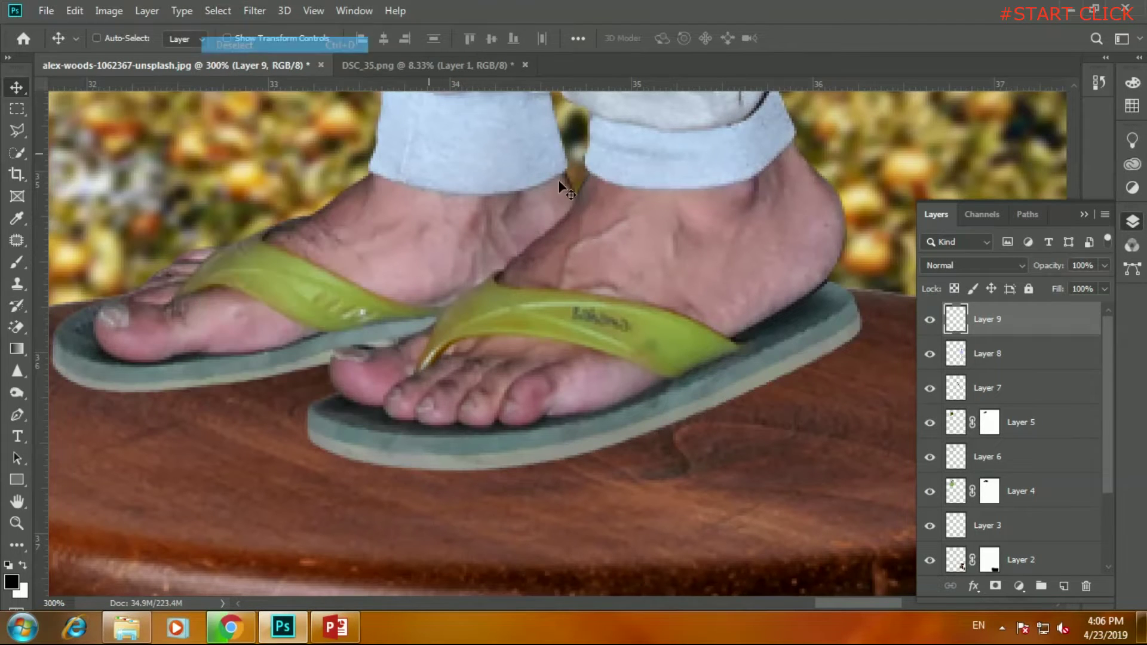
Add an empty Layer 10 above Layer 7 and pick the Brush tool.
{"action": "left_click", "coordinate": [988, 389]}
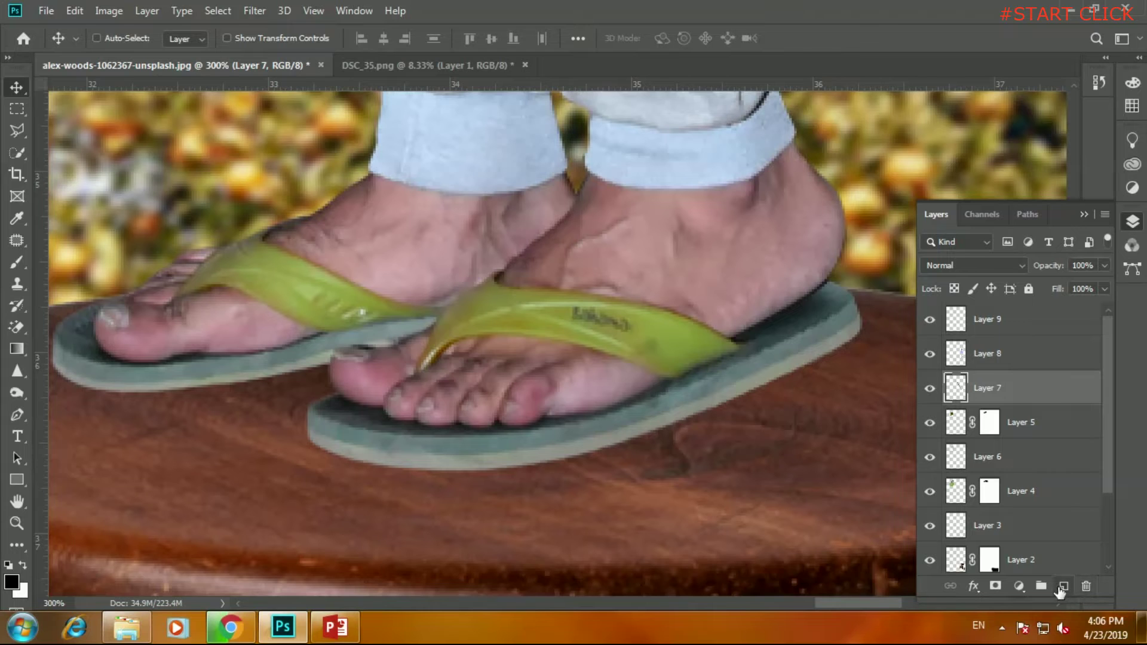
{"action": "left_click", "coordinate": [1061, 588]}
{"action": "left_click_drag", "start_coordinate": [585, 443], "coordinate": [429, 389]}
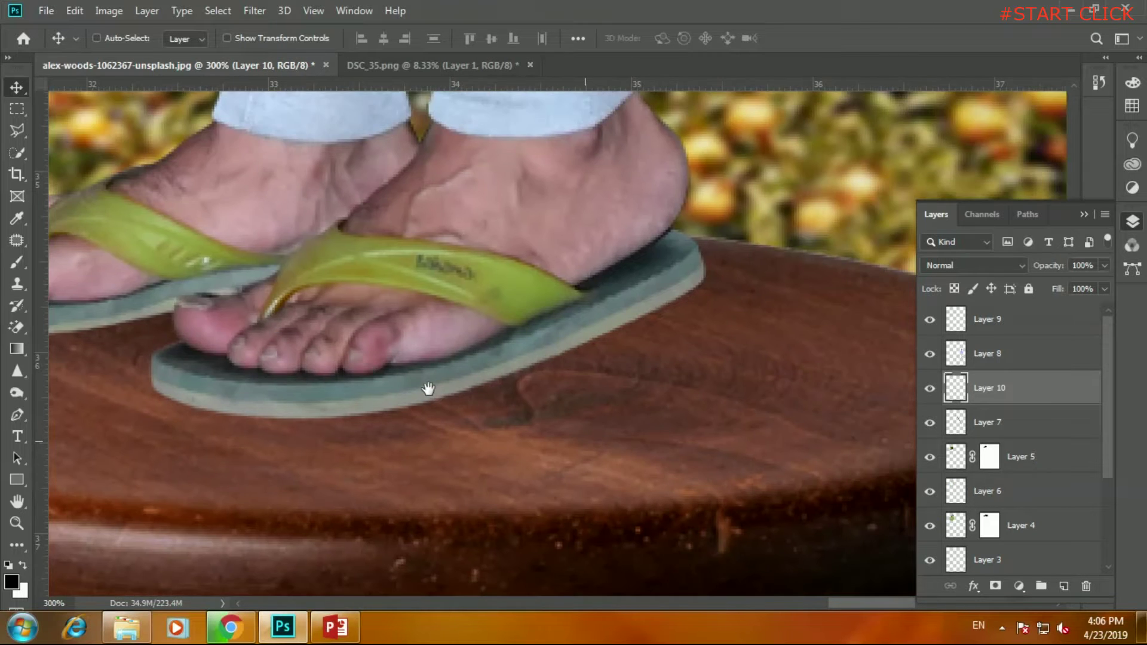
{"action": "right_click", "coordinate": [13, 265]}
{"action": "left_click", "coordinate": [70, 268]}
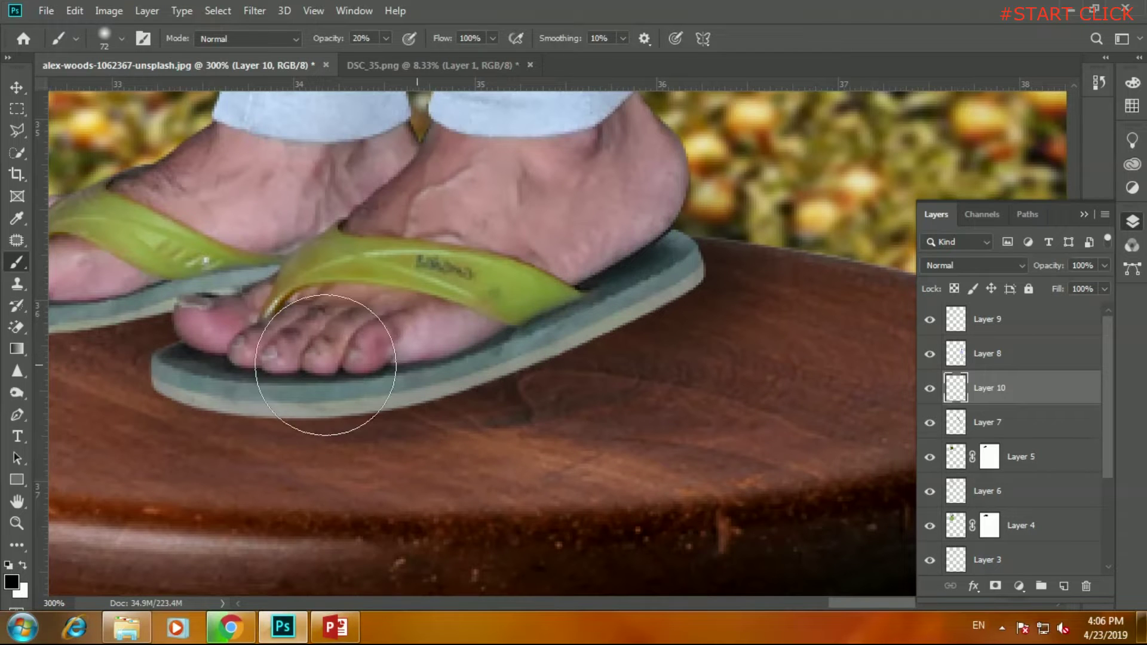
{"action": "left_click_drag", "start_coordinate": [210, 353], "coordinate": [520, 407]}
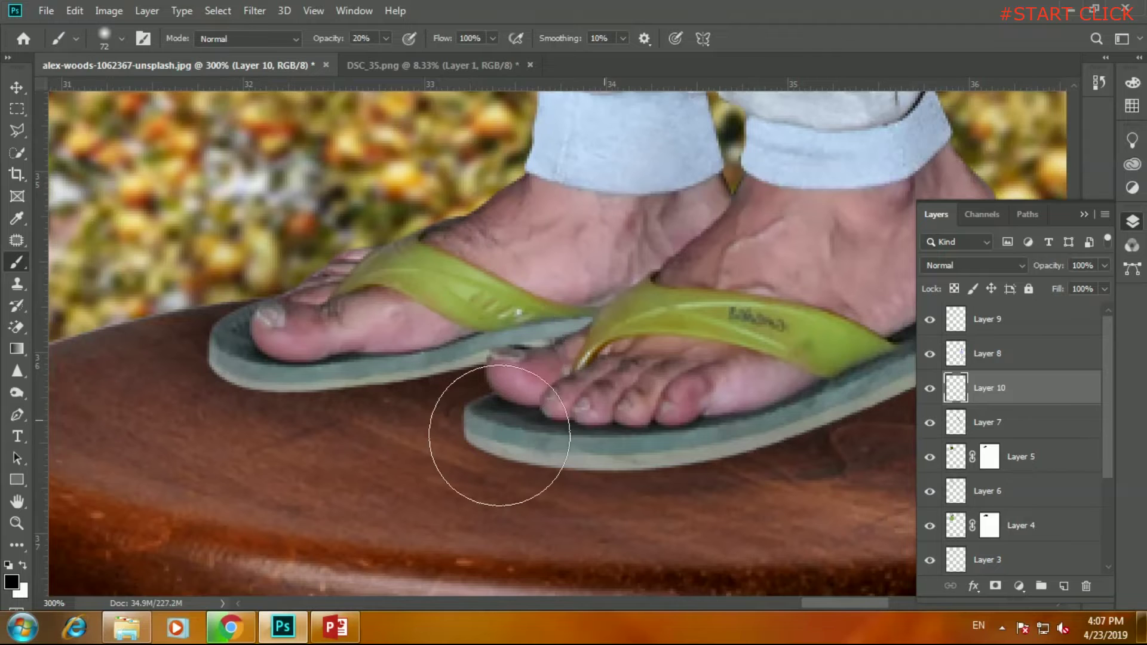
{"action": "key", "text": "ctrl+minus"}
{"action": "key", "text": "ctrl+minus"}
{"action": "key", "text": "ctrl+minus"}
{"action": "key", "text": "ctrl+minus"}
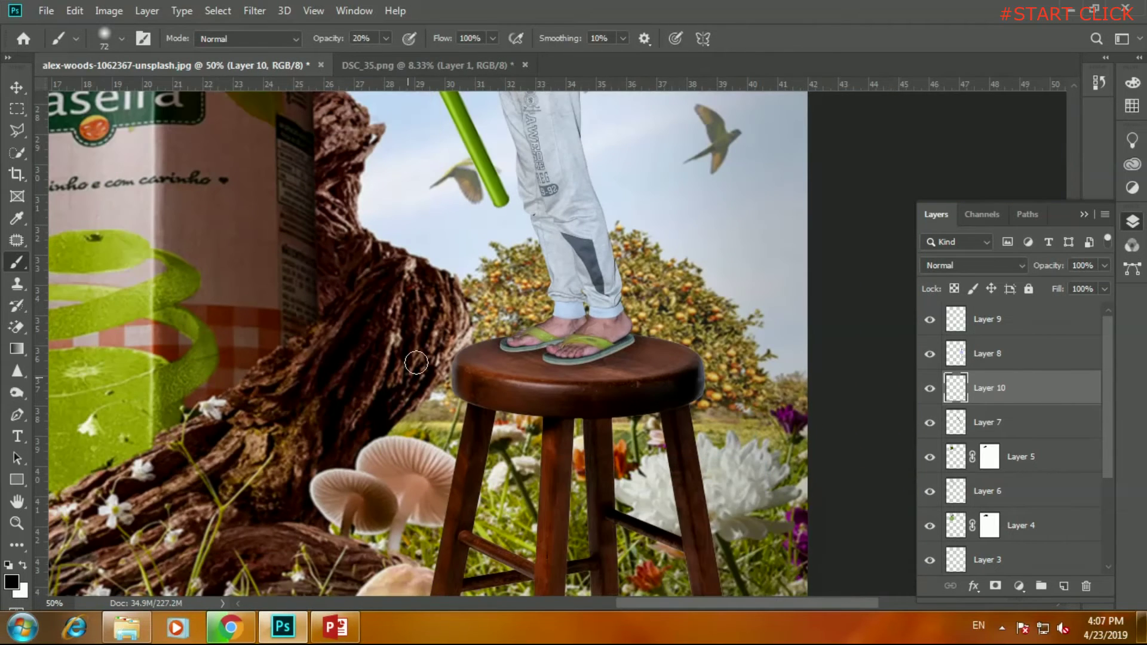
{"action": "left_click_drag", "start_coordinate": [340, 459], "coordinate": [403, 431]}
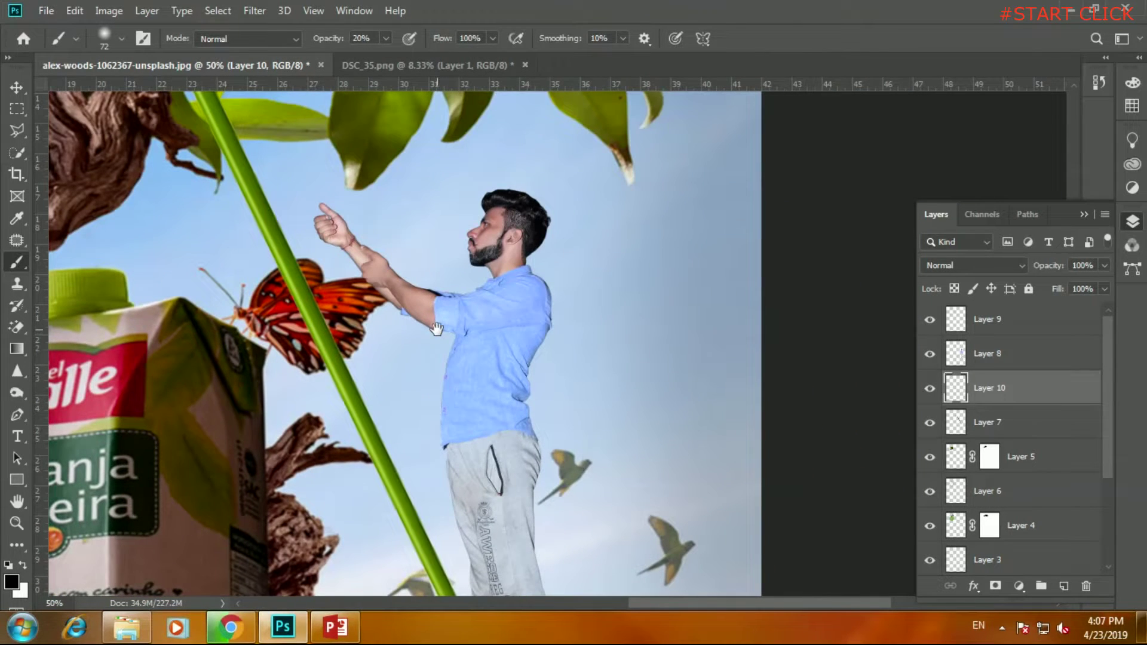
{"action": "key", "text": "ctrl+plus"}
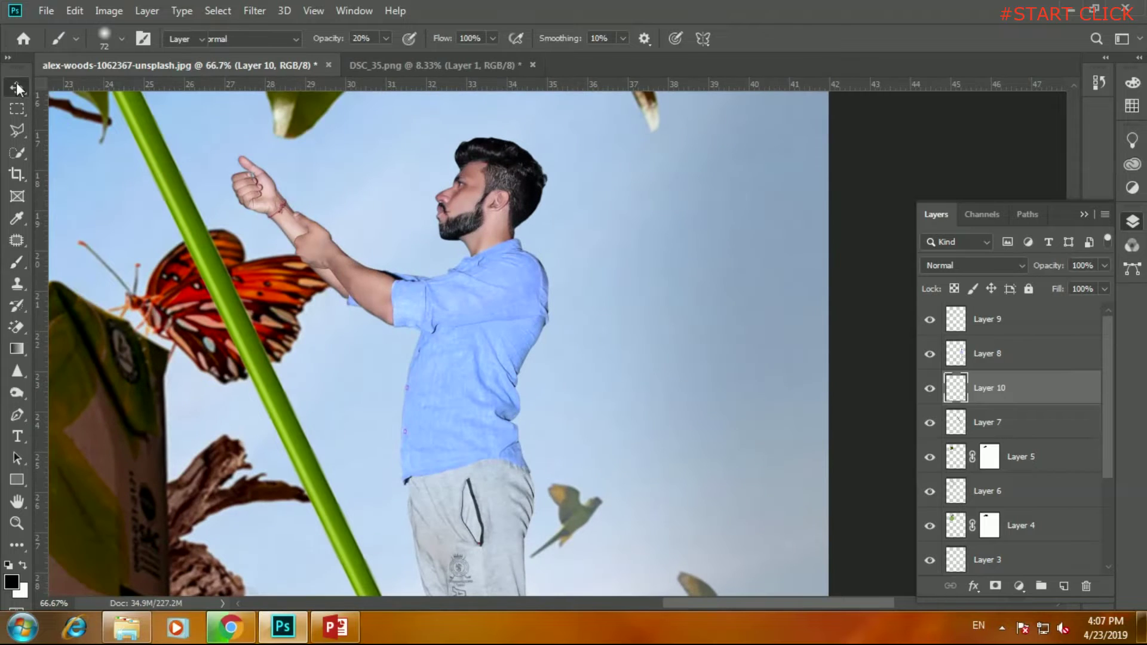
Move the straw up into the man's hand and put Layer 7 at the top of the stack.
{"action": "key", "text": "v"}
{"action": "left_click_drag", "start_coordinate": [297, 270], "coordinate": [370, 216]}
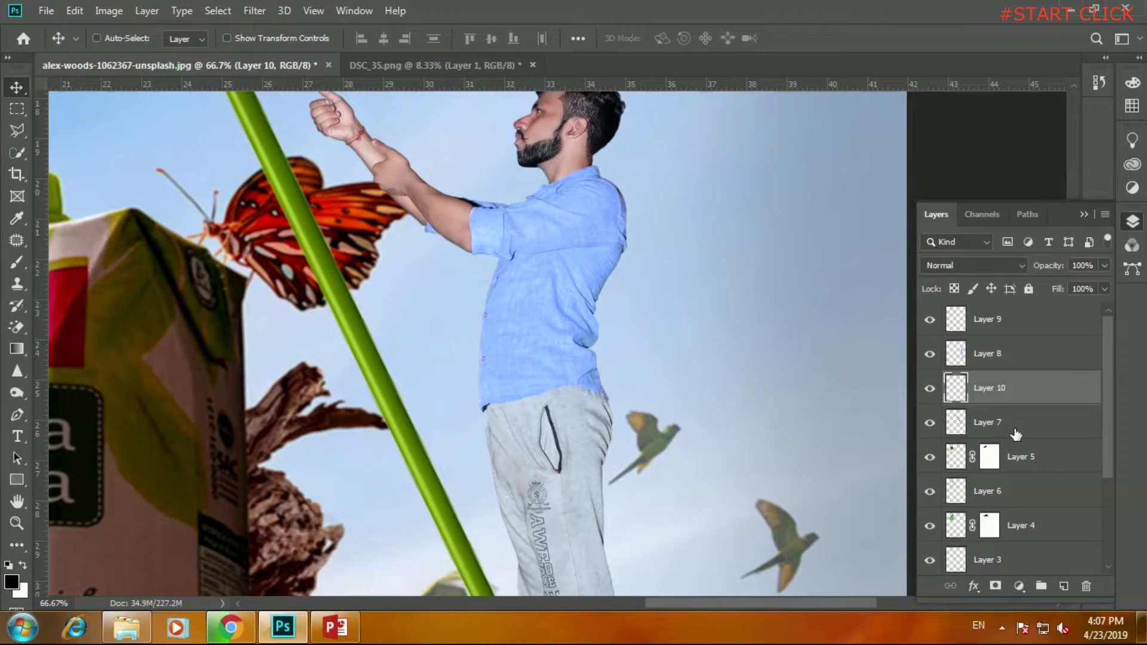
{"action": "left_click", "coordinate": [974, 425]}
{"action": "key", "text": "ctrl+minus"}
{"action": "key", "text": "ctrl+minus"}
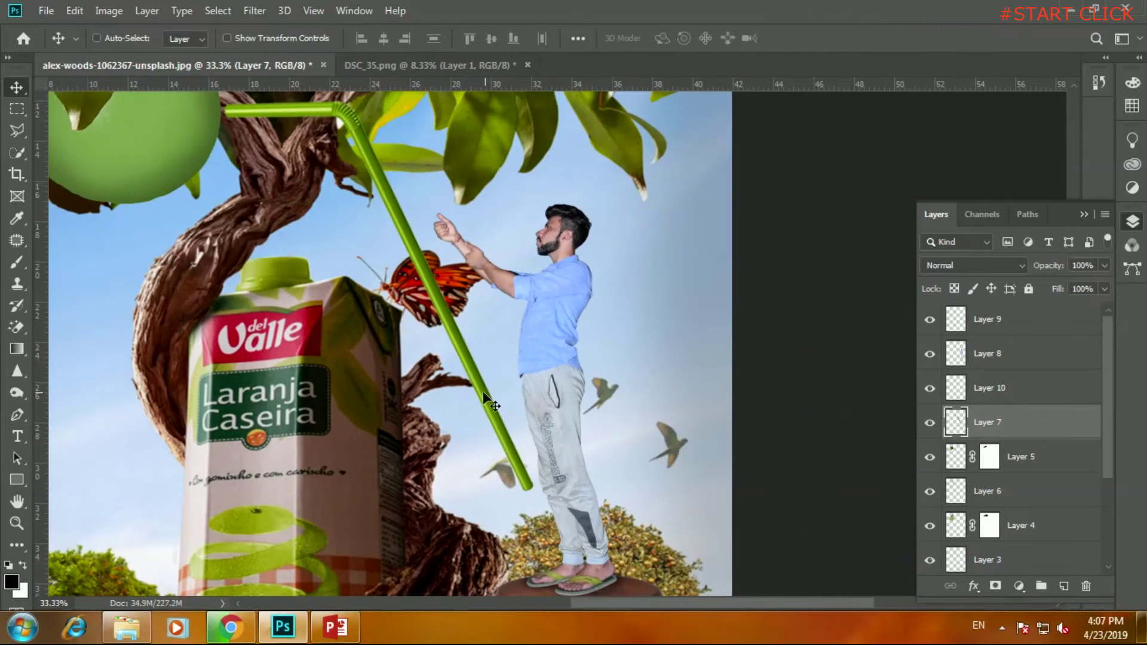
{"action": "left_click_drag", "start_coordinate": [482, 391], "coordinate": [493, 315]}
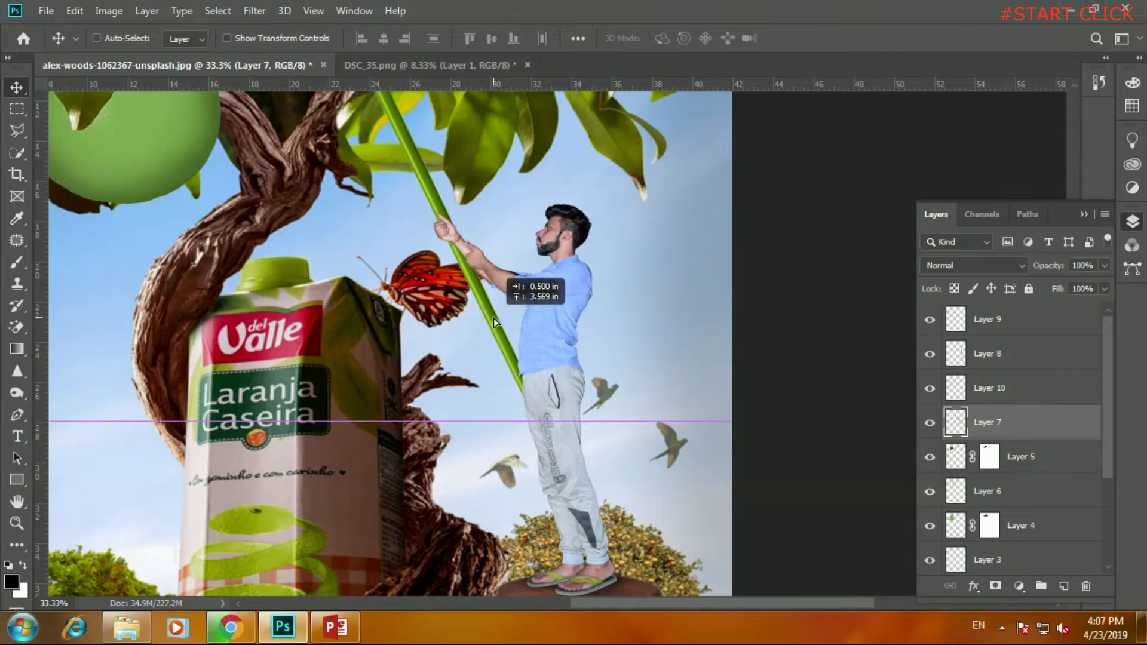
{"action": "left_click_drag", "start_coordinate": [980, 421], "coordinate": [983, 319]}
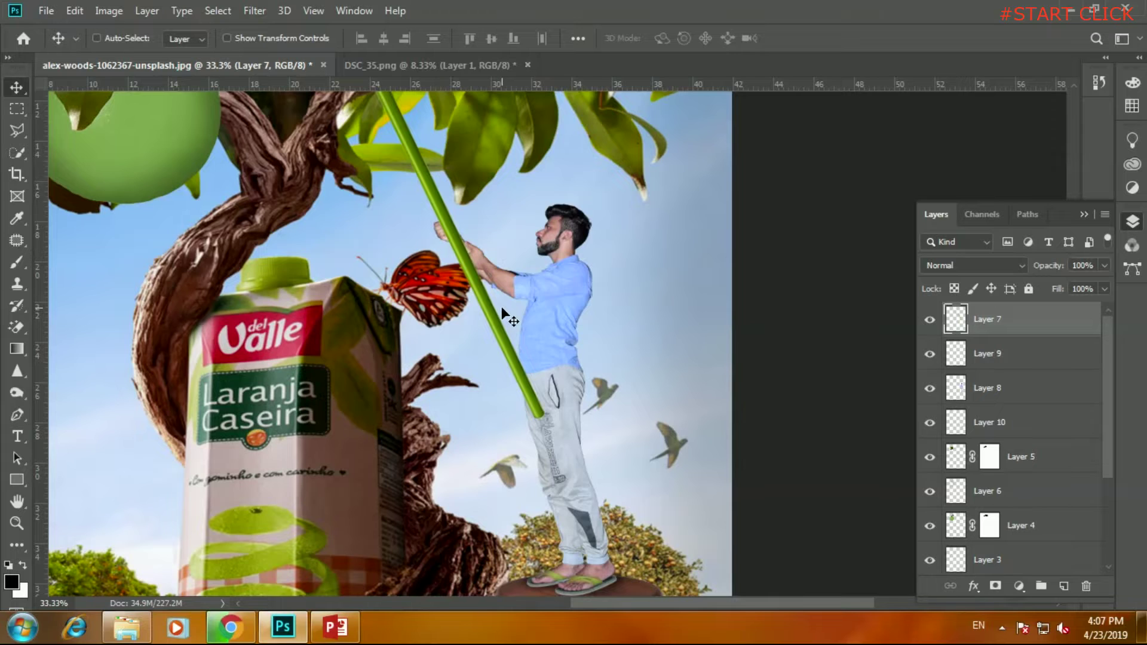
{"action": "scroll", "coordinate": [500, 306], "scroll_direction": "up", "scroll_amount": 3}
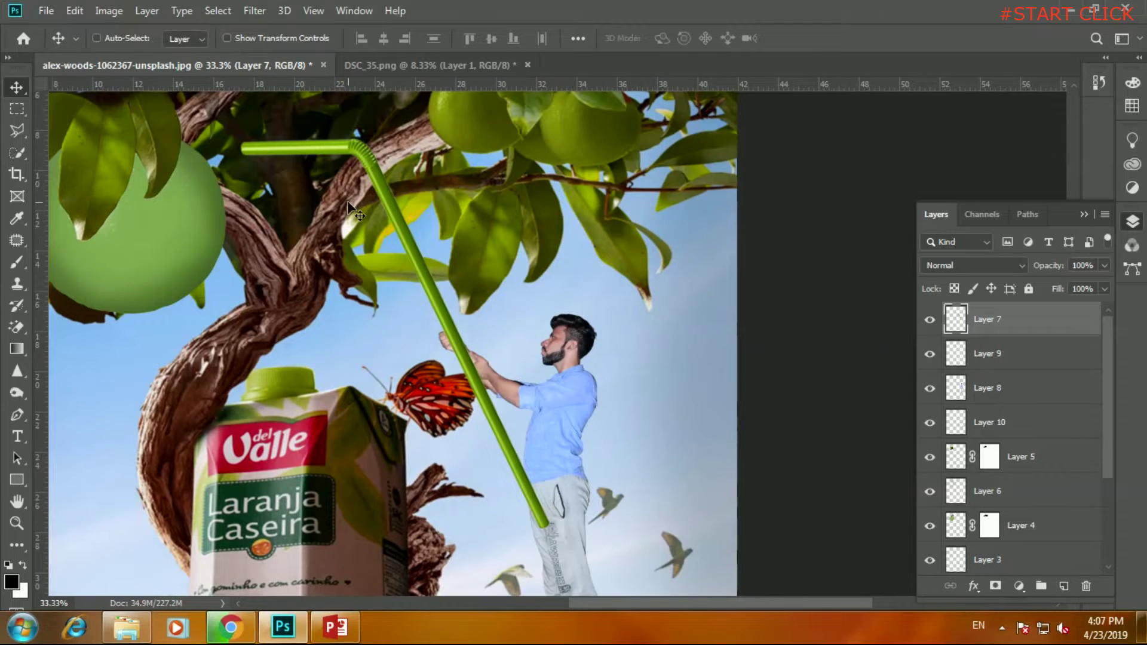
{"action": "key", "text": "ctrl+t"}
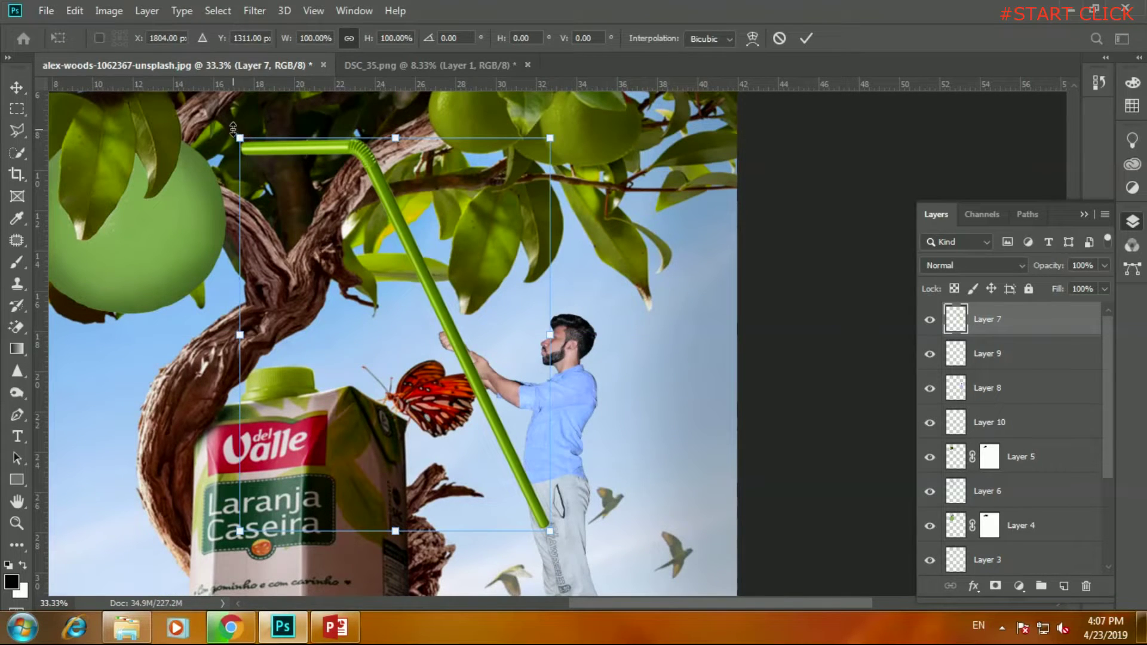
Rotate, scale to about 94% and skew the straw through his hands at about -8.95°.
{"action": "left_click_drag", "start_coordinate": [226, 129], "coordinate": [227, 187]}
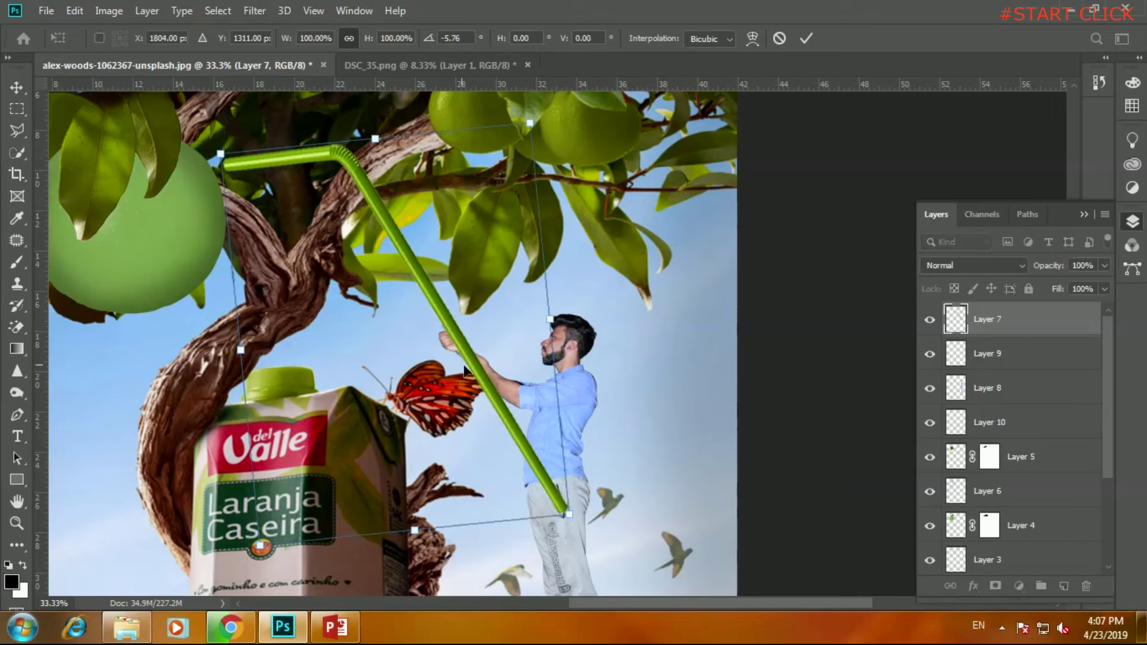
{"action": "left_click_drag", "start_coordinate": [465, 370], "coordinate": [476, 399]}
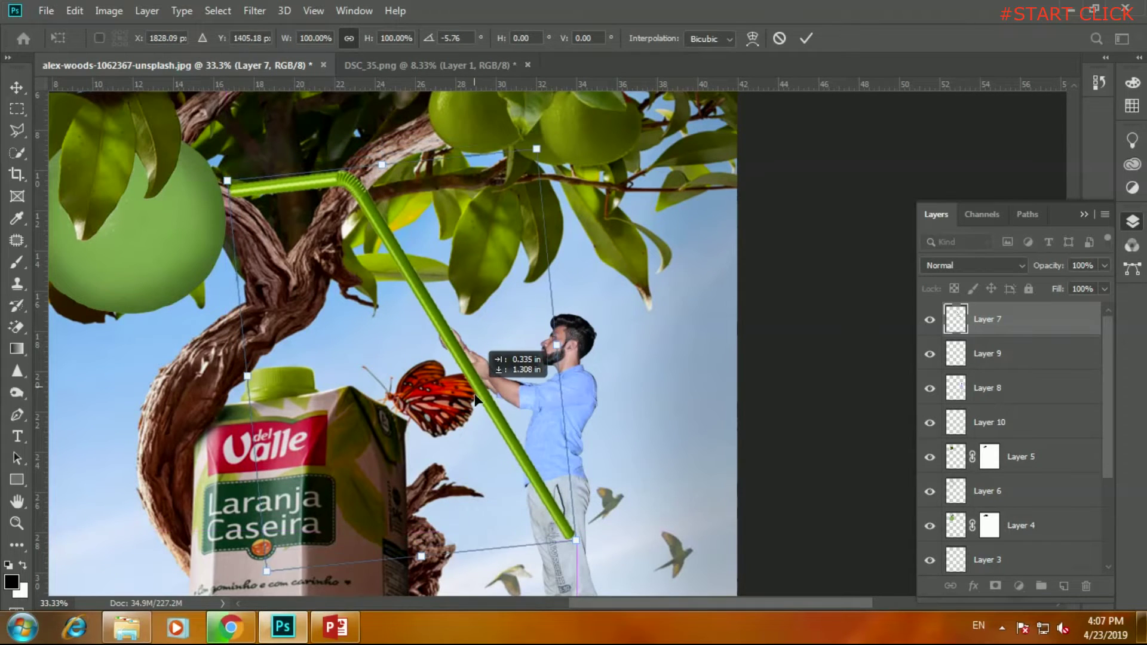
{"action": "left_click_drag", "start_coordinate": [476, 400], "coordinate": [477, 403]}
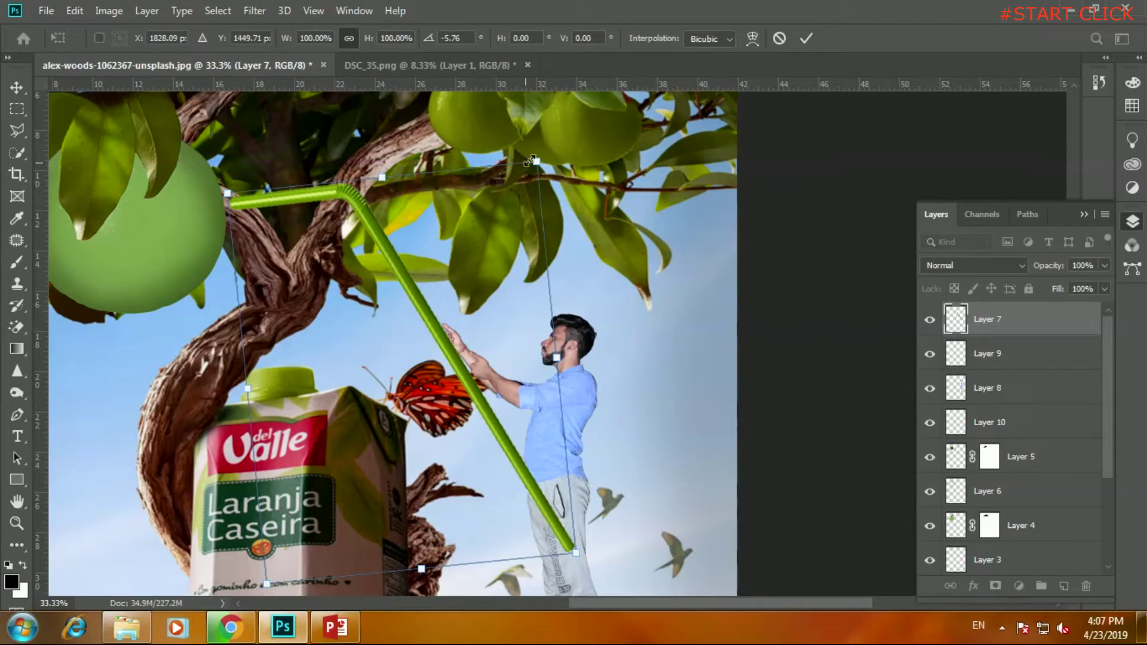
{"action": "left_click_drag", "start_coordinate": [535, 160], "coordinate": [529, 180]}
{"action": "left_click_drag", "start_coordinate": [428, 295], "coordinate": [429, 297]}
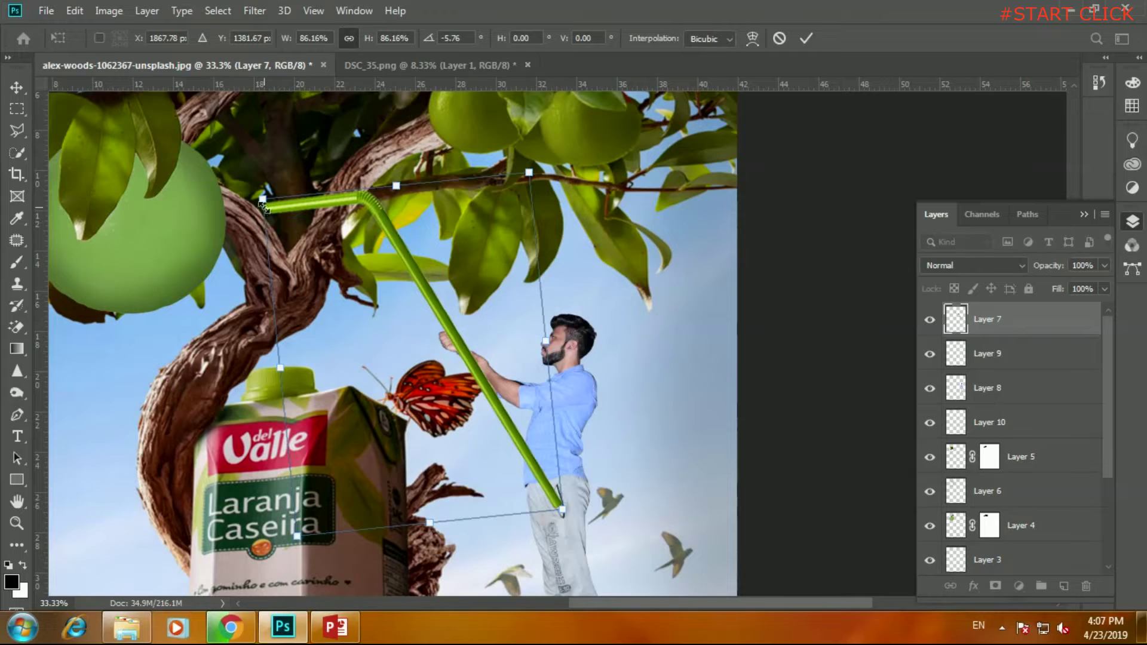
{"action": "left_click_drag", "start_coordinate": [263, 199], "coordinate": [248, 184]}
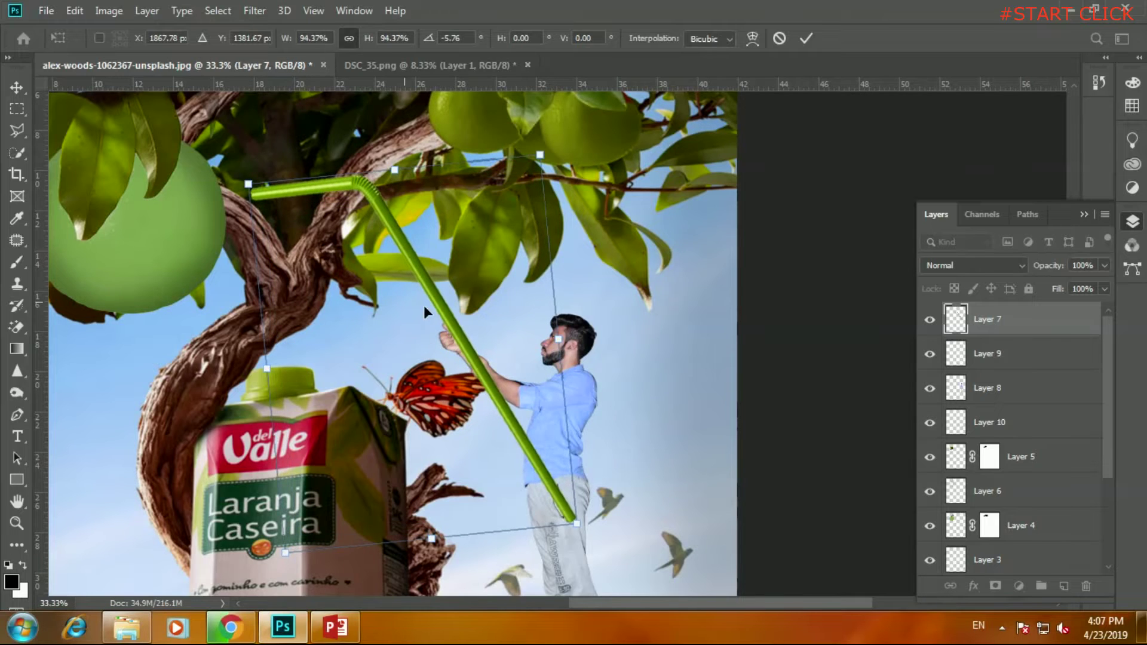
{"action": "left_click_drag", "start_coordinate": [436, 318], "coordinate": [429, 320]}
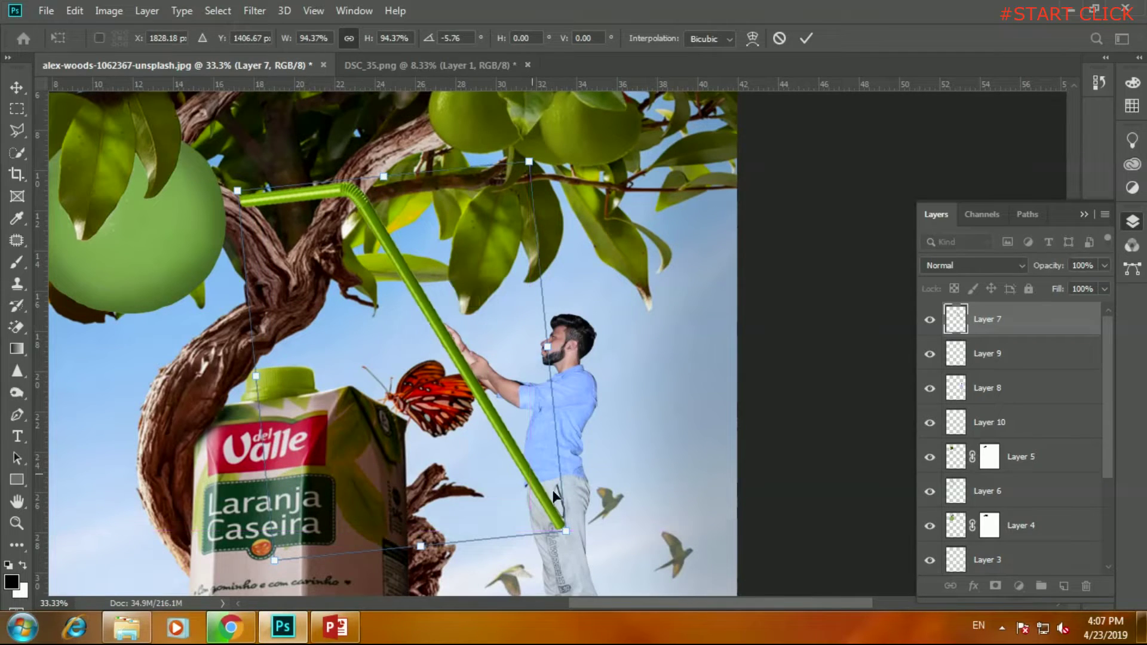
{"action": "left_click_drag", "start_coordinate": [566, 538], "coordinate": [573, 513]}
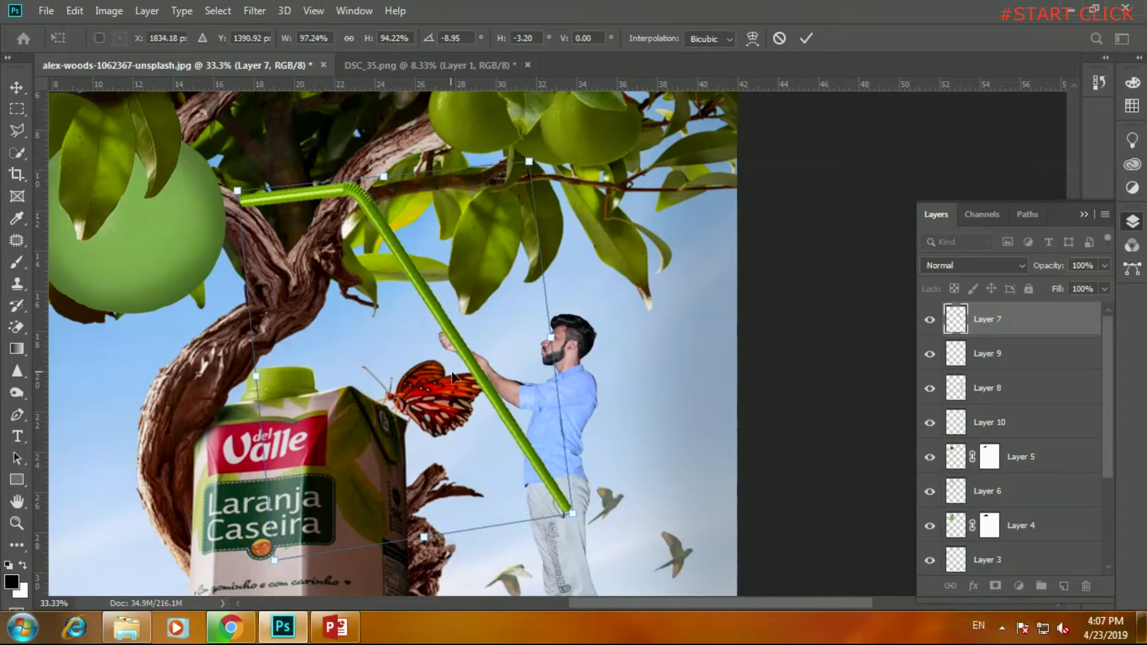
{"action": "left_click_drag", "start_coordinate": [450, 339], "coordinate": [447, 340]}
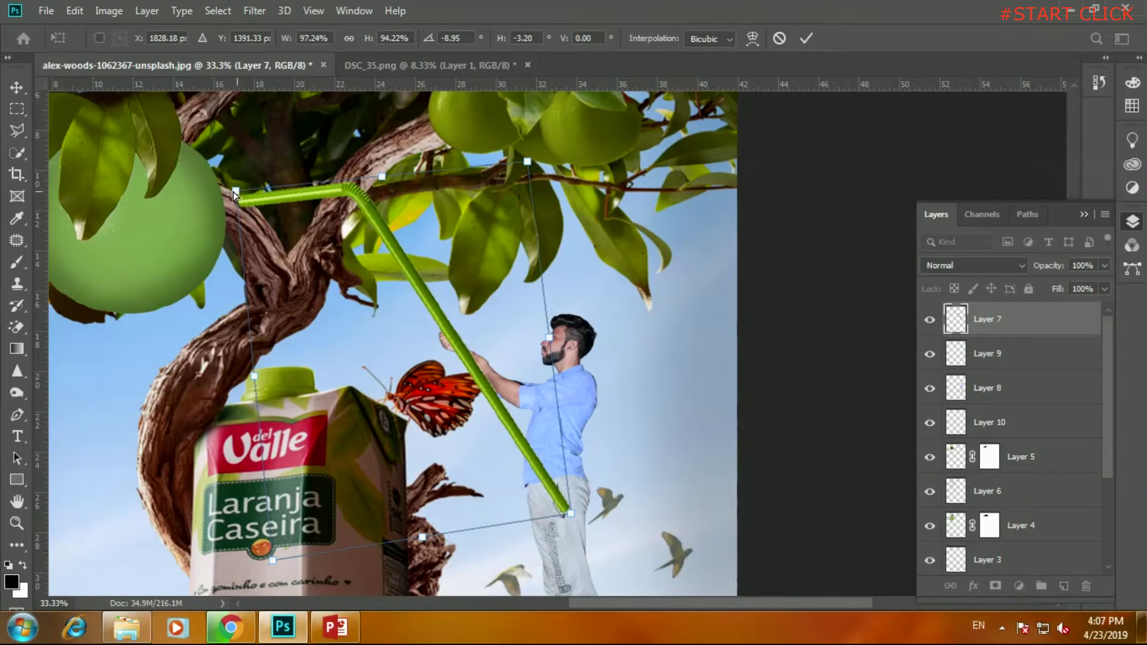
{"action": "left_click_drag", "start_coordinate": [233, 192], "coordinate": [231, 191]}
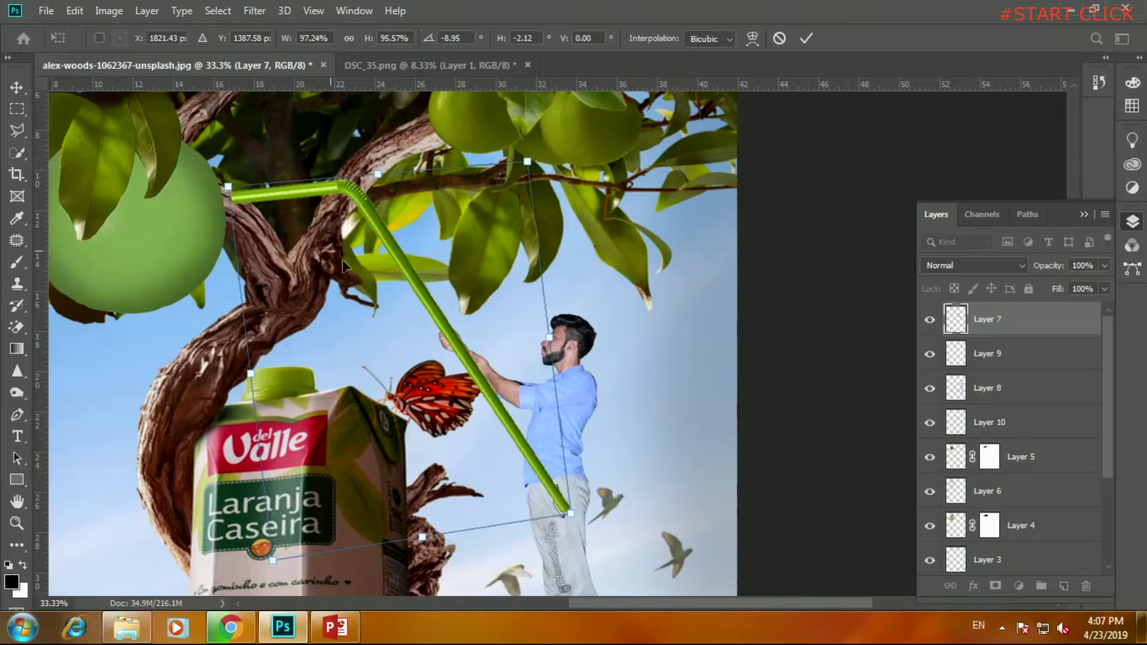
{"action": "key", "text": "Return"}
Lower straw Layer 7's fill to 48% so the gripping hands show through.
{"action": "scroll", "coordinate": [504, 419], "scroll_direction": "up", "scroll_amount": 1}
{"action": "scroll", "coordinate": [504, 419], "scroll_direction": "up", "scroll_amount": 2}
{"action": "scroll", "coordinate": [504, 419], "scroll_direction": "up", "scroll_amount": 2}
{"action": "scroll", "coordinate": [377, 470], "scroll_direction": "up", "scroll_amount": 1}
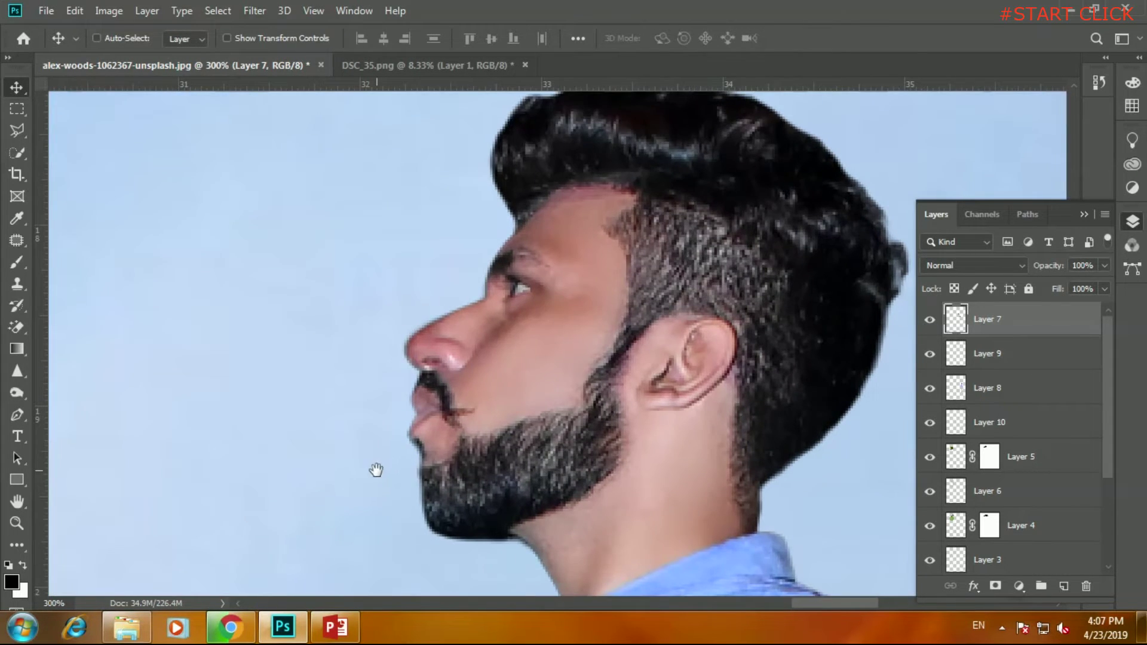
{"action": "left_click_drag", "start_coordinate": [376, 470], "coordinate": [458, 374]}
{"action": "left_click_drag", "start_coordinate": [412, 323], "coordinate": [455, 440]}
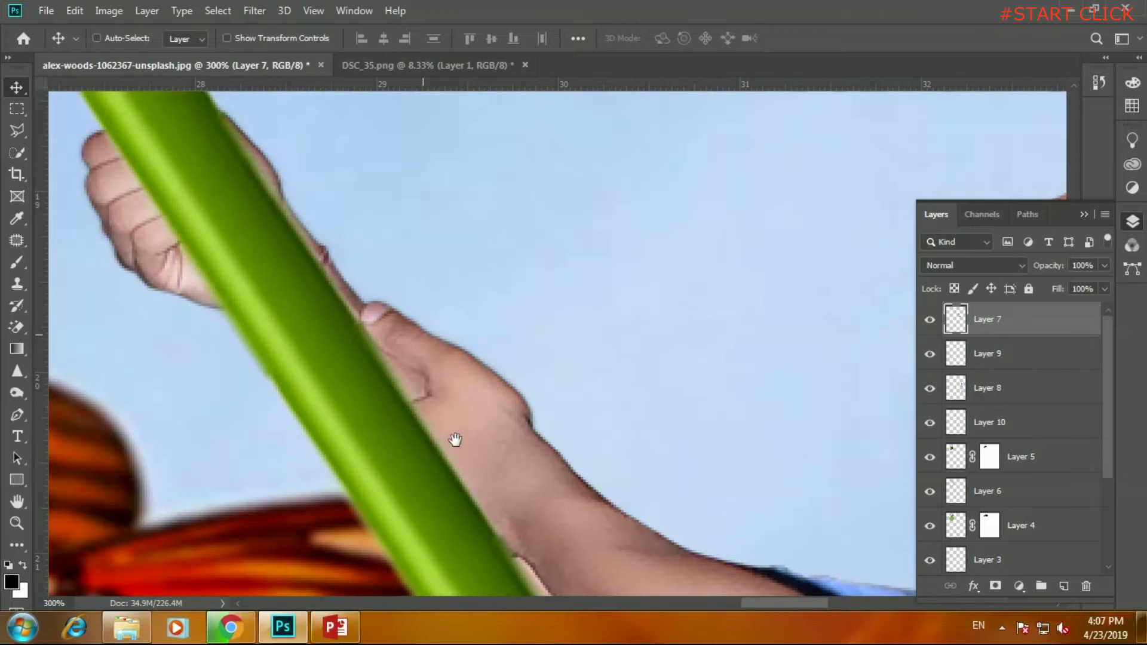
{"action": "left_click", "coordinate": [1104, 290]}
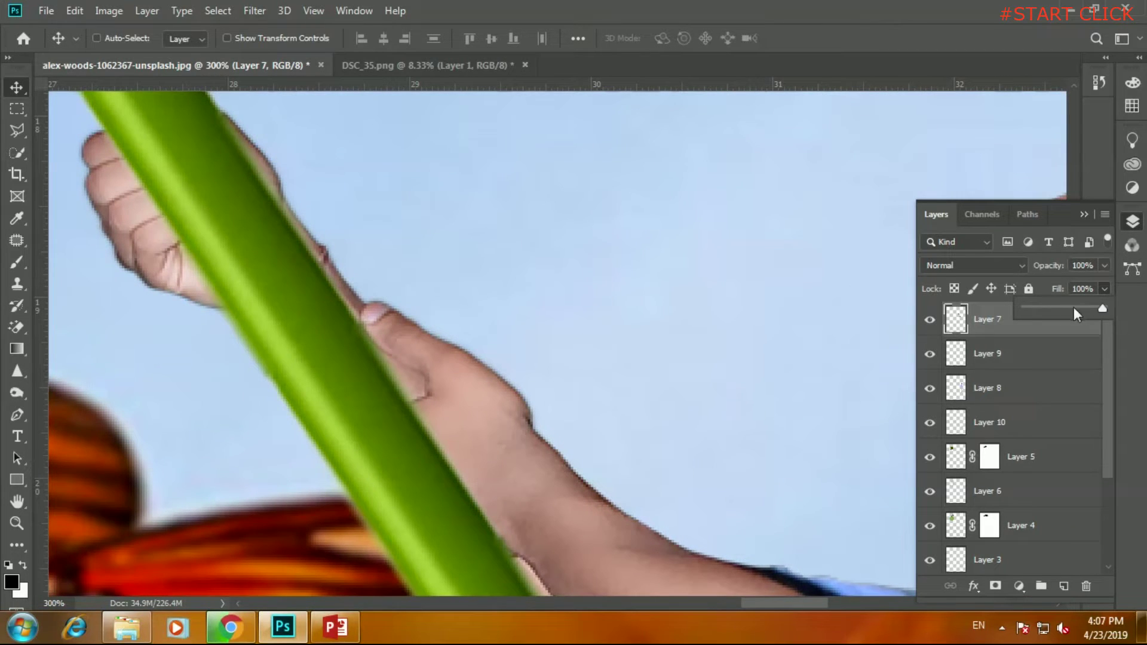
{"action": "left_click_drag", "start_coordinate": [1059, 308], "coordinate": [1060, 307]}
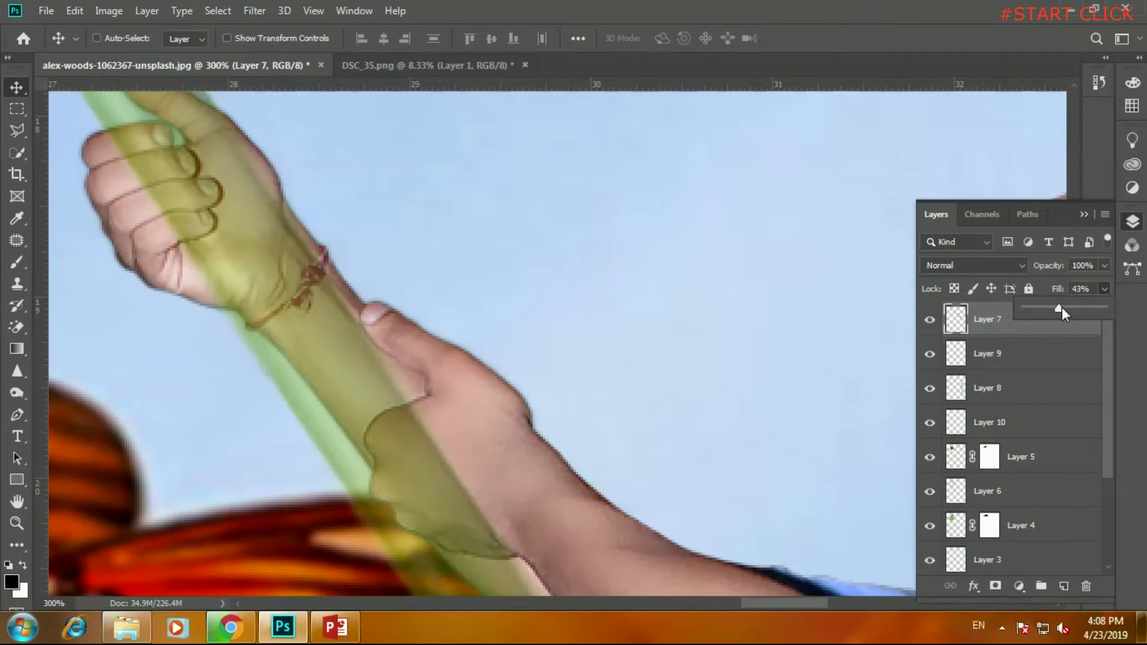
Reframe the view, fit the image, then zoom in closely on the hand over the straw.
{"action": "left_click_drag", "start_coordinate": [564, 374], "coordinate": [545, 324]}
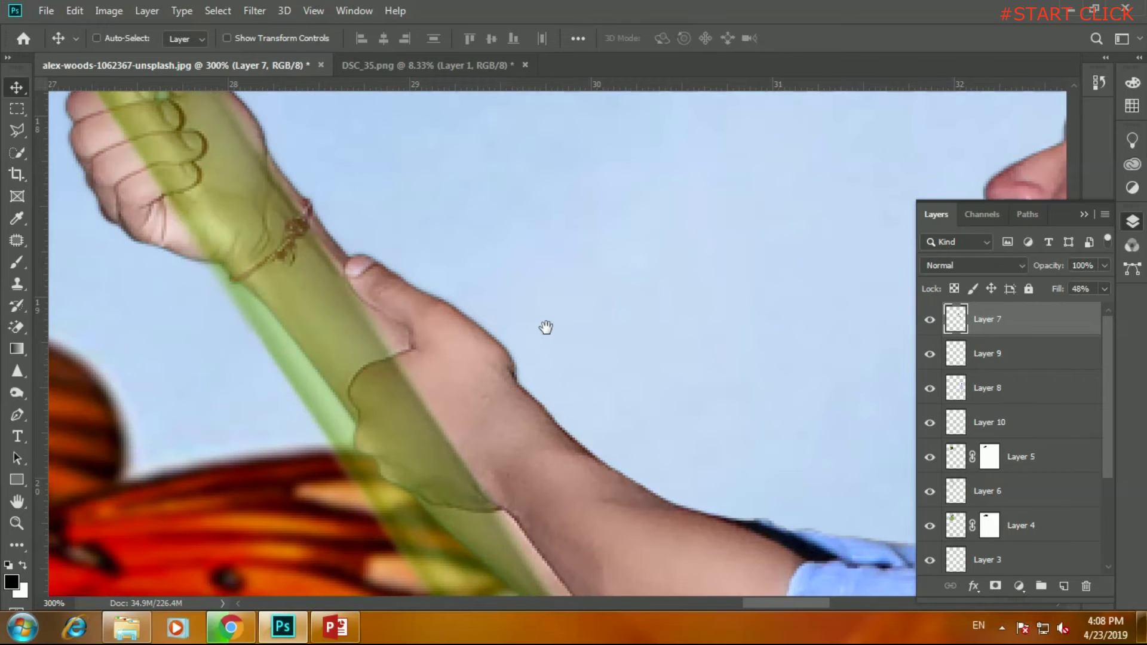
{"action": "left_click_drag", "start_coordinate": [505, 405], "coordinate": [492, 175]}
{"action": "key", "text": "ctrl+1"}
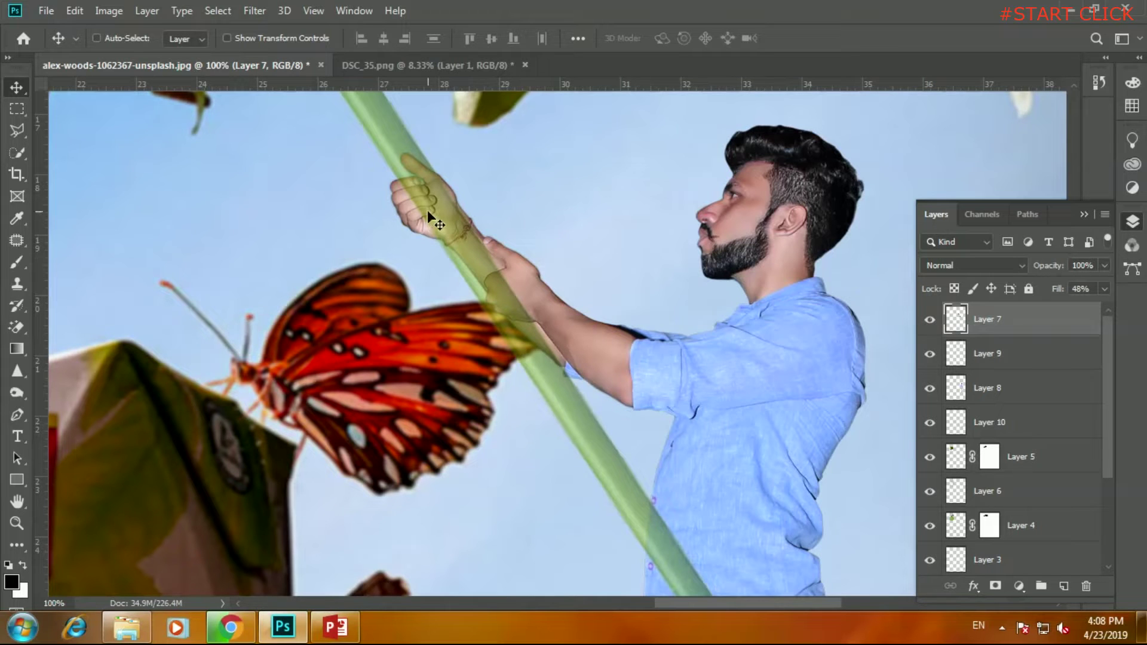
{"action": "key", "text": "ctrl+plus"}
{"action": "key", "text": "ctrl+plus"}
{"action": "key", "text": "ctrl+plus"}
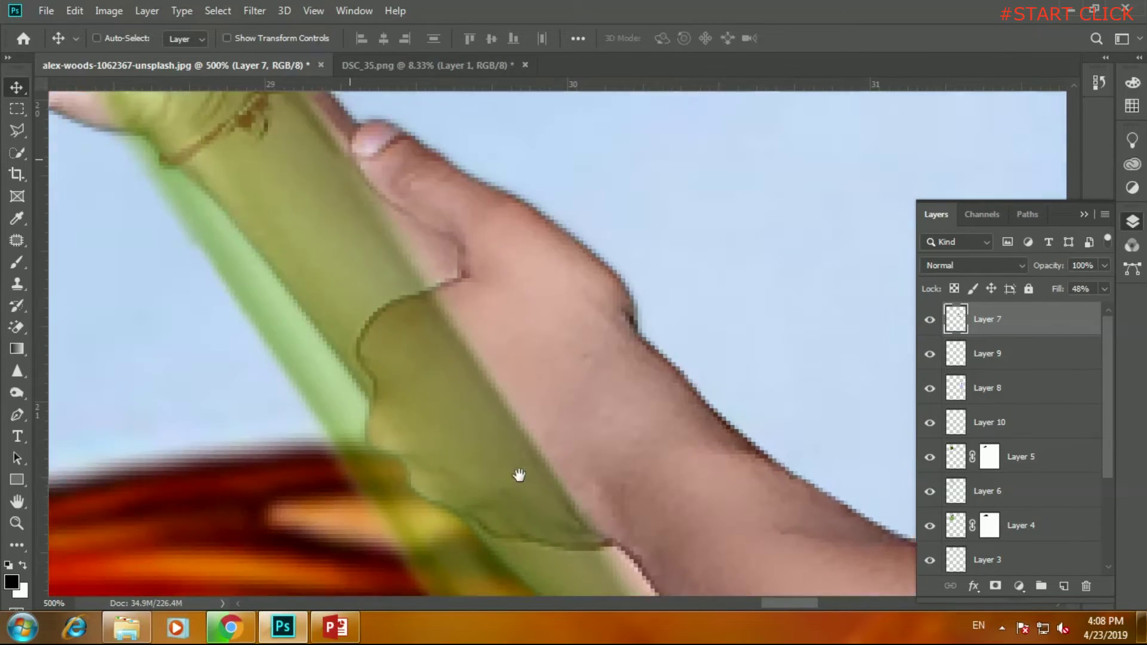
{"action": "key", "text": "ctrl+plus"}
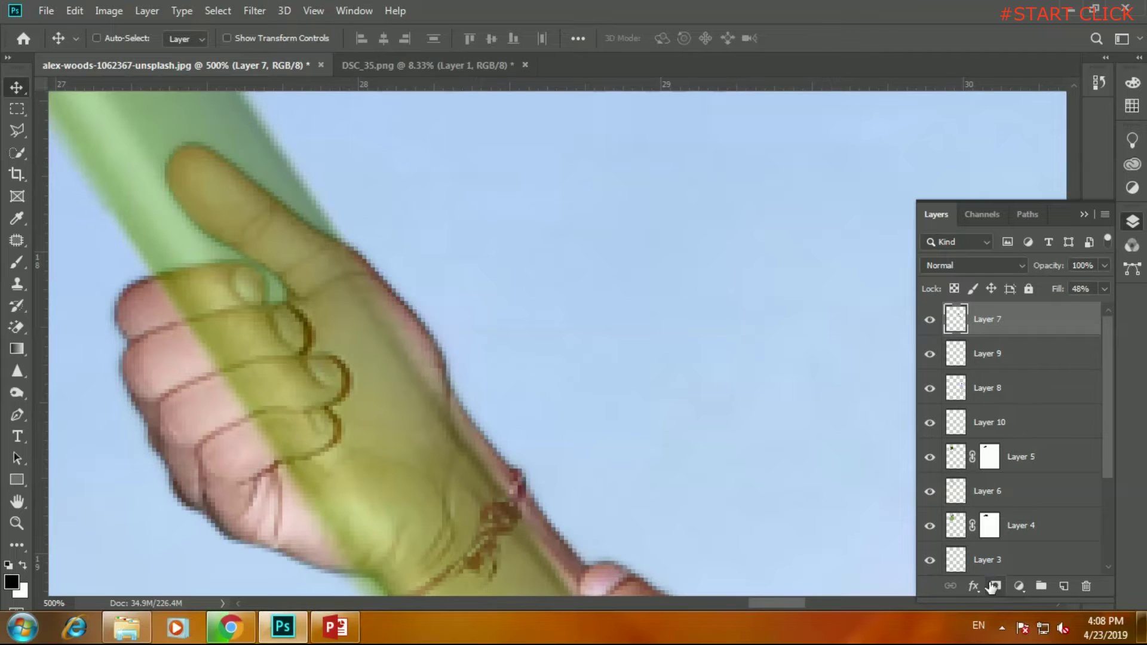
Add a layer mask to Layer 7 and set a regular brush to 100% opacity, 10 px.
{"action": "left_click", "coordinate": [992, 585]}
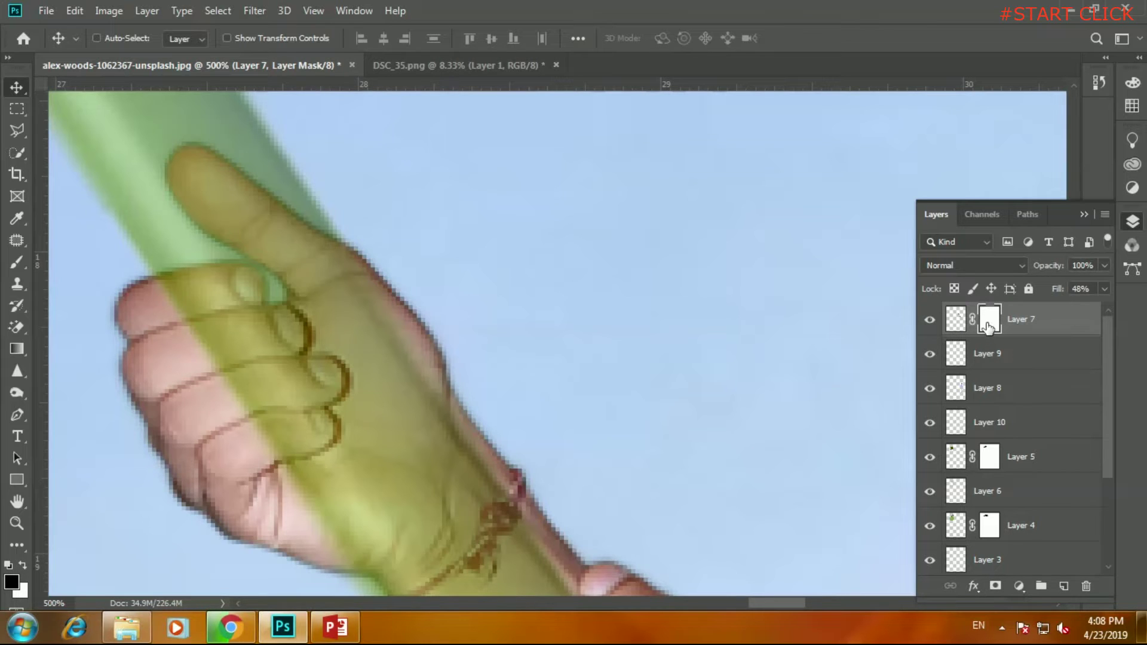
{"action": "key", "text": "b"}
{"action": "right_click", "coordinate": [29, 262]}
{"action": "left_click", "coordinate": [72, 263]}
{"action": "left_click_drag", "start_coordinate": [385, 58], "coordinate": [448, 57]}
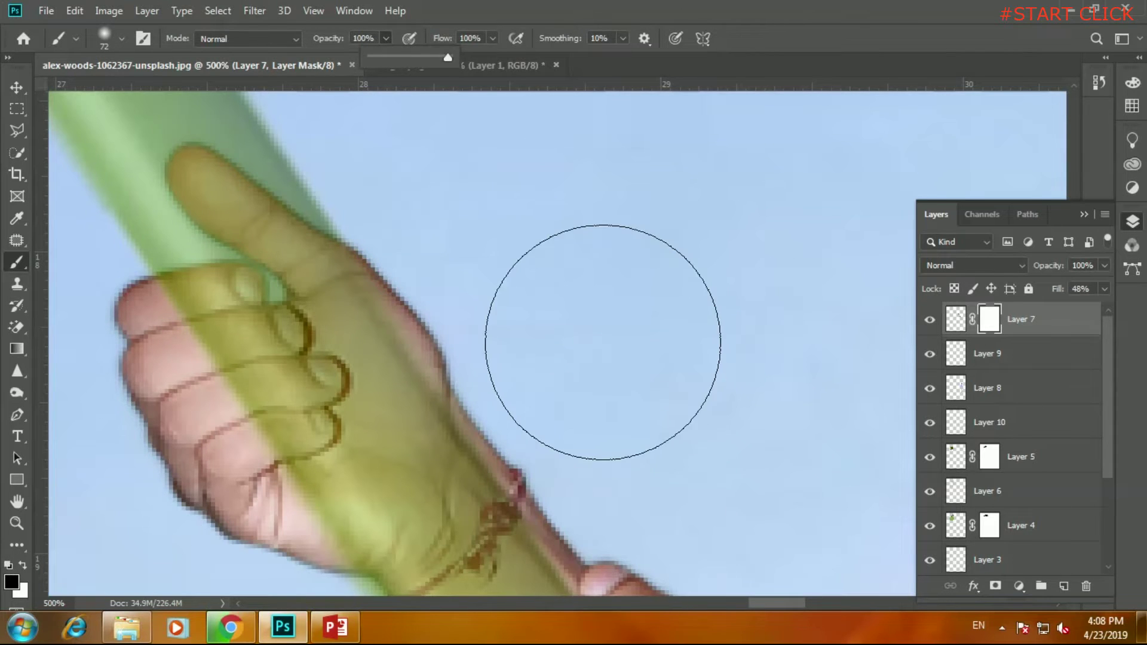
{"action": "right_click", "coordinate": [610, 336]}
{"action": "left_click_drag", "start_coordinate": [711, 375], "coordinate": [704, 374]}
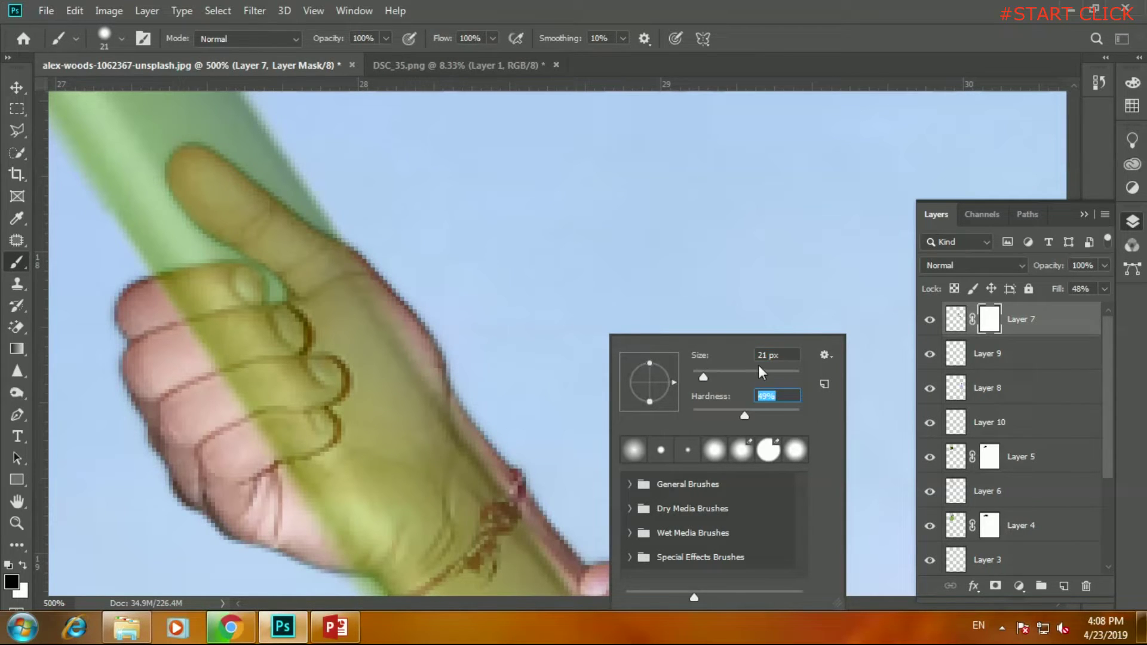
{"action": "type", "text": "10"}
{"action": "key", "text": "Return"}
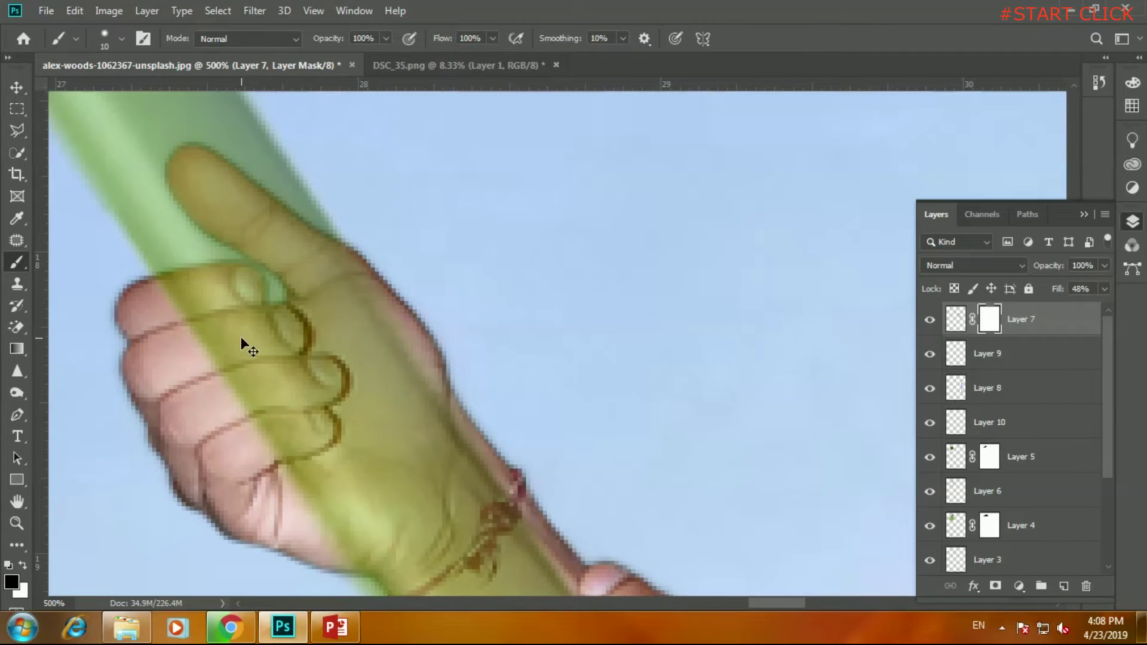
Paint black on the mask over the middle finger, top finger and wrist so they cover the straw.
{"action": "scroll", "coordinate": [242, 339], "scroll_direction": "up", "scroll_amount": 1}
{"action": "scroll", "coordinate": [267, 366], "scroll_direction": "up", "scroll_amount": 1}
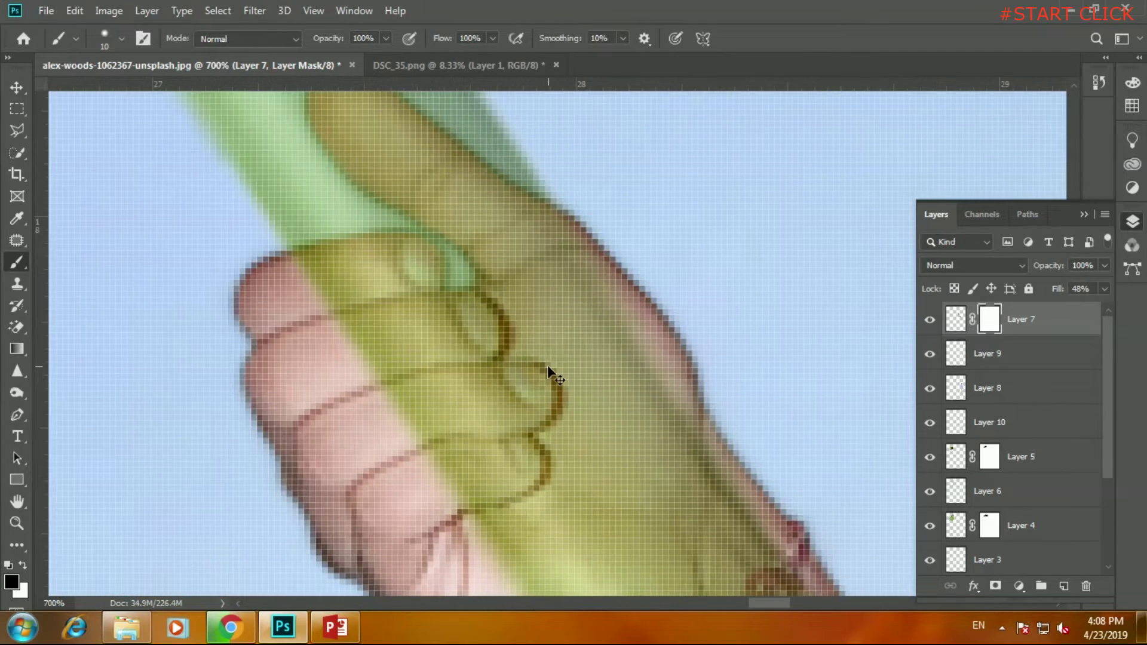
{"action": "mouse_move", "coordinate": [343, 339]}
{"action": "left_mouse_down"}
{"action": "mouse_move", "coordinate": [472, 333]}
{"action": "mouse_move", "coordinate": [468, 320]}
{"action": "mouse_move", "coordinate": [384, 353]}
{"action": "mouse_move", "coordinate": [450, 380]}
{"action": "mouse_move", "coordinate": [402, 425]}
{"action": "mouse_move", "coordinate": [464, 456]}
{"action": "mouse_move", "coordinate": [451, 479]}
{"action": "mouse_move", "coordinate": [515, 465]}
{"action": "mouse_move", "coordinate": [520, 389]}
{"action": "mouse_move", "coordinate": [530, 392]}
{"action": "mouse_move", "coordinate": [476, 383]}
{"action": "left_mouse_up"}
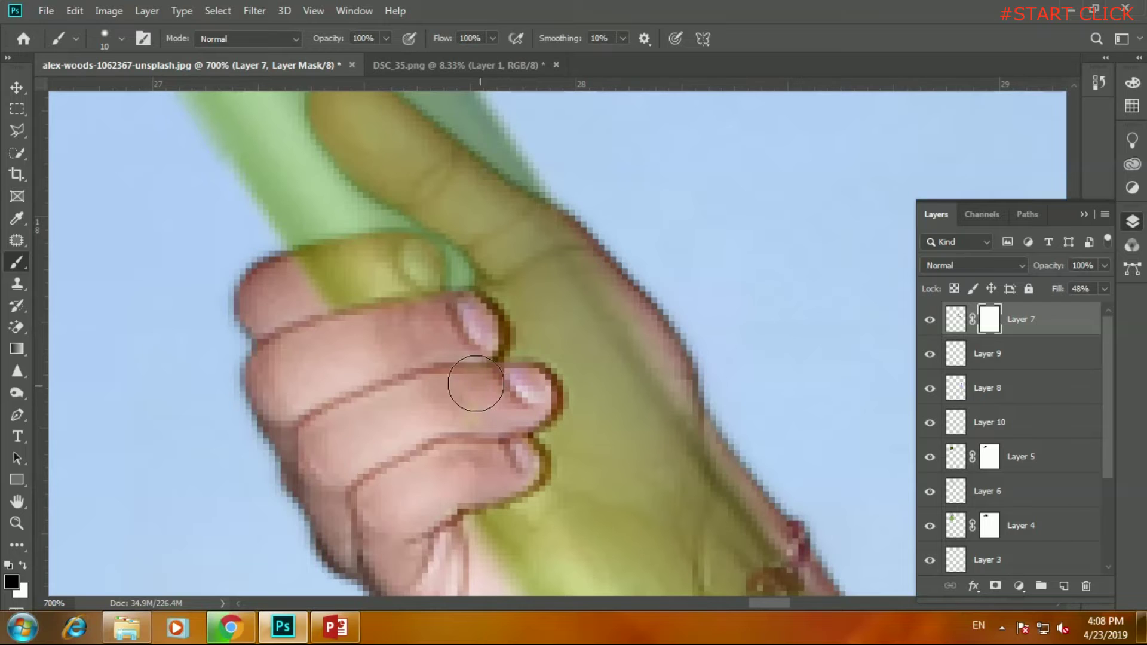
{"action": "mouse_move", "coordinate": [428, 307]}
{"action": "left_mouse_down"}
{"action": "mouse_move", "coordinate": [410, 261]}
{"action": "mouse_move", "coordinate": [321, 270]}
{"action": "mouse_move", "coordinate": [401, 301]}
{"action": "left_mouse_up"}
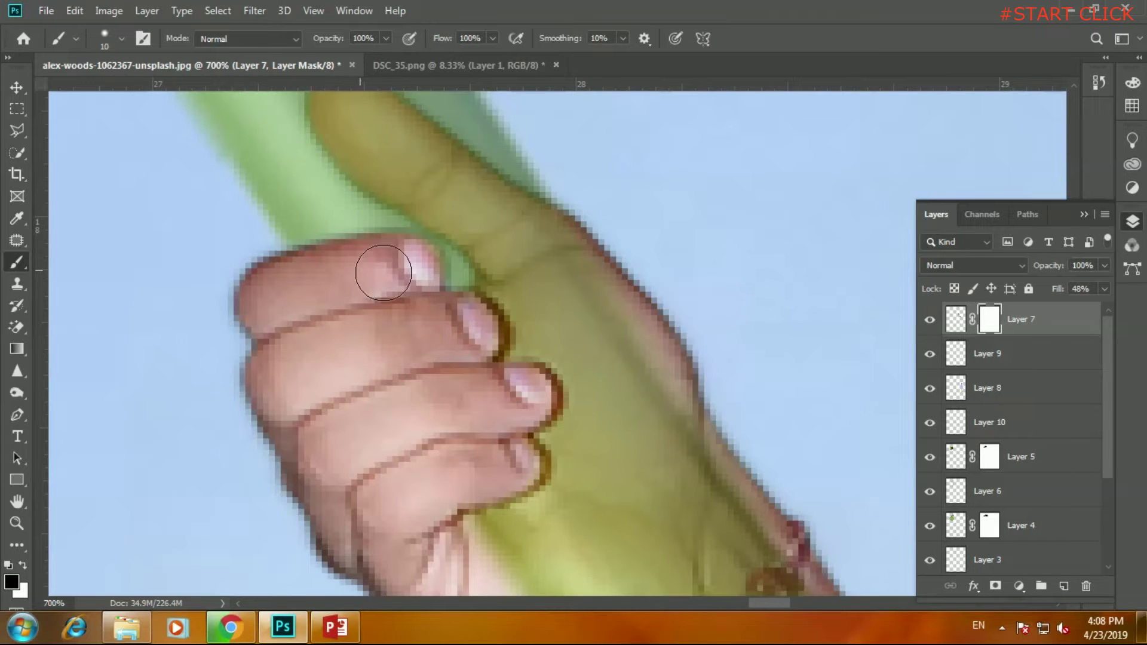
{"action": "mouse_move", "coordinate": [420, 278]}
{"action": "left_mouse_down"}
{"action": "mouse_move", "coordinate": [374, 210]}
{"action": "mouse_move", "coordinate": [333, 249]}
{"action": "mouse_move", "coordinate": [291, 122]}
{"action": "left_mouse_up"}
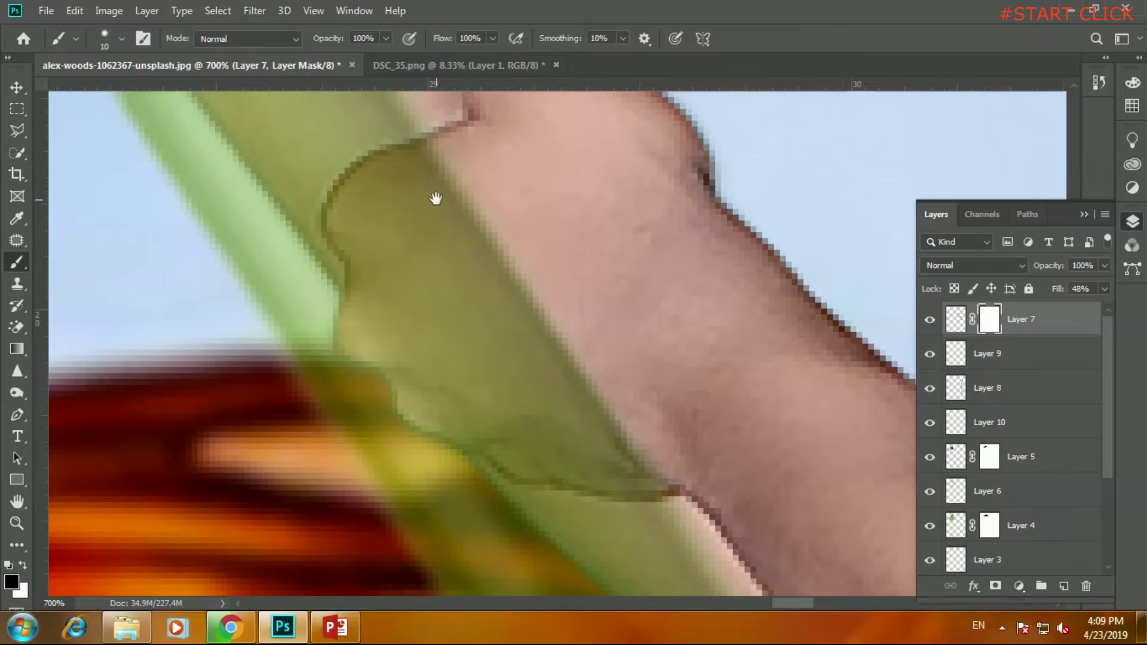
{"action": "mouse_move", "coordinate": [442, 186]}
{"action": "left_mouse_down"}
{"action": "mouse_move", "coordinate": [448, 154]}
{"action": "mouse_move", "coordinate": [361, 192]}
{"action": "mouse_move", "coordinate": [357, 213]}
{"action": "mouse_move", "coordinate": [385, 294]}
{"action": "mouse_move", "coordinate": [364, 333]}
{"action": "mouse_move", "coordinate": [378, 291]}
{"action": "left_mouse_up"}
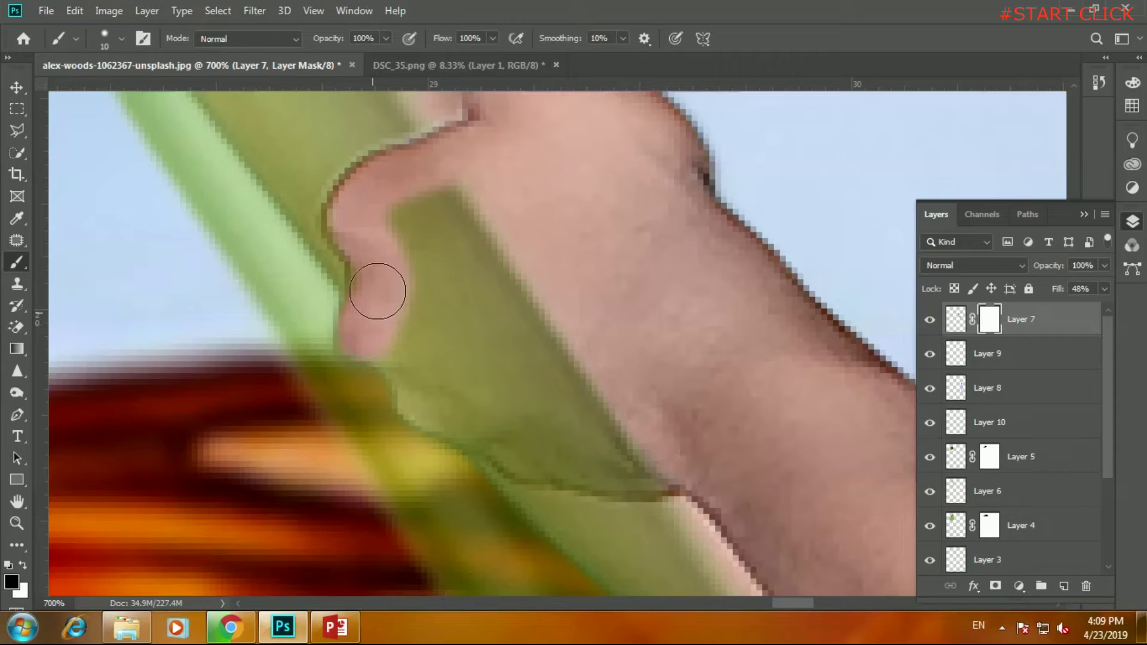
{"action": "mouse_move", "coordinate": [375, 201]}
{"action": "left_mouse_down"}
{"action": "mouse_move", "coordinate": [423, 209]}
{"action": "mouse_move", "coordinate": [481, 269]}
{"action": "mouse_move", "coordinate": [490, 226]}
{"action": "mouse_move", "coordinate": [599, 419]}
{"action": "mouse_move", "coordinate": [656, 453]}
{"action": "mouse_move", "coordinate": [640, 468]}
{"action": "mouse_move", "coordinate": [531, 454]}
{"action": "mouse_move", "coordinate": [635, 463]}
{"action": "mouse_move", "coordinate": [568, 422]}
{"action": "mouse_move", "coordinate": [428, 403]}
{"action": "mouse_move", "coordinate": [389, 331]}
{"action": "mouse_move", "coordinate": [530, 389]}
{"action": "mouse_move", "coordinate": [431, 251]}
{"action": "mouse_move", "coordinate": [425, 302]}
{"action": "mouse_move", "coordinate": [386, 226]}
{"action": "left_mouse_up"}
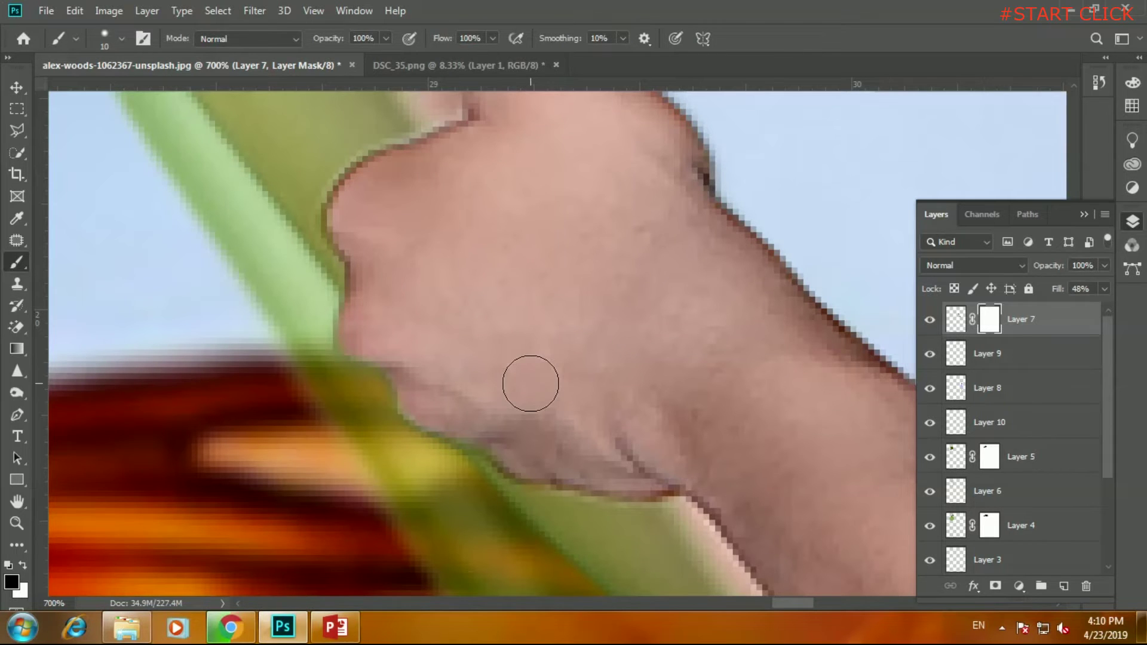
{"action": "key", "text": "ctrl+minus"}
{"action": "key", "text": "ctrl+minus"}
{"action": "key", "text": "ctrl+minus"}
{"action": "key", "text": "ctrl+minus"}
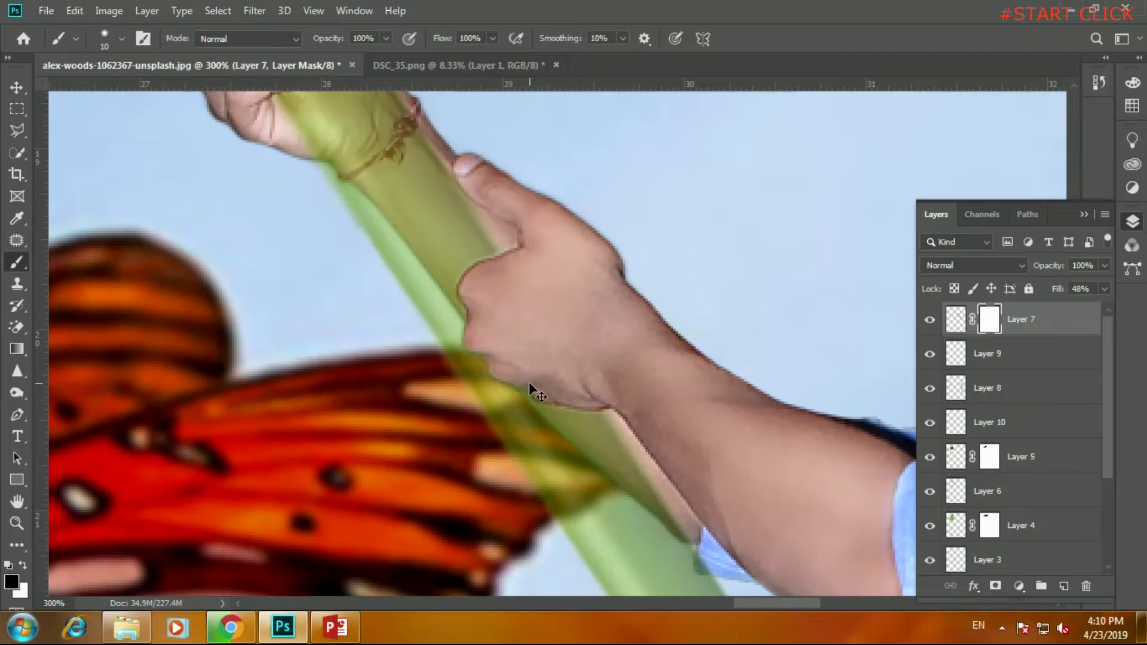
{"action": "key", "text": "ctrl+minus"}
{"action": "left_click_drag", "start_coordinate": [486, 298], "coordinate": [712, 380]}
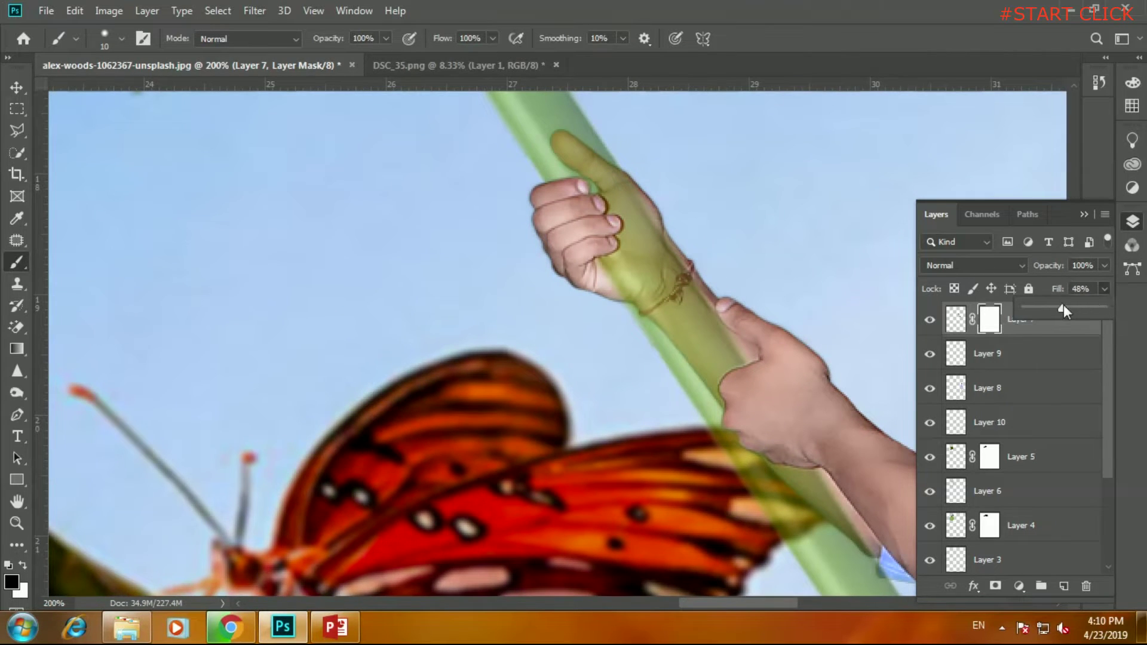
Restore Layer 7's fill to 100% and zoom in on the upper hand's fingers.
{"action": "left_click_drag", "start_coordinate": [1114, 306], "coordinate": [1137, 314]}
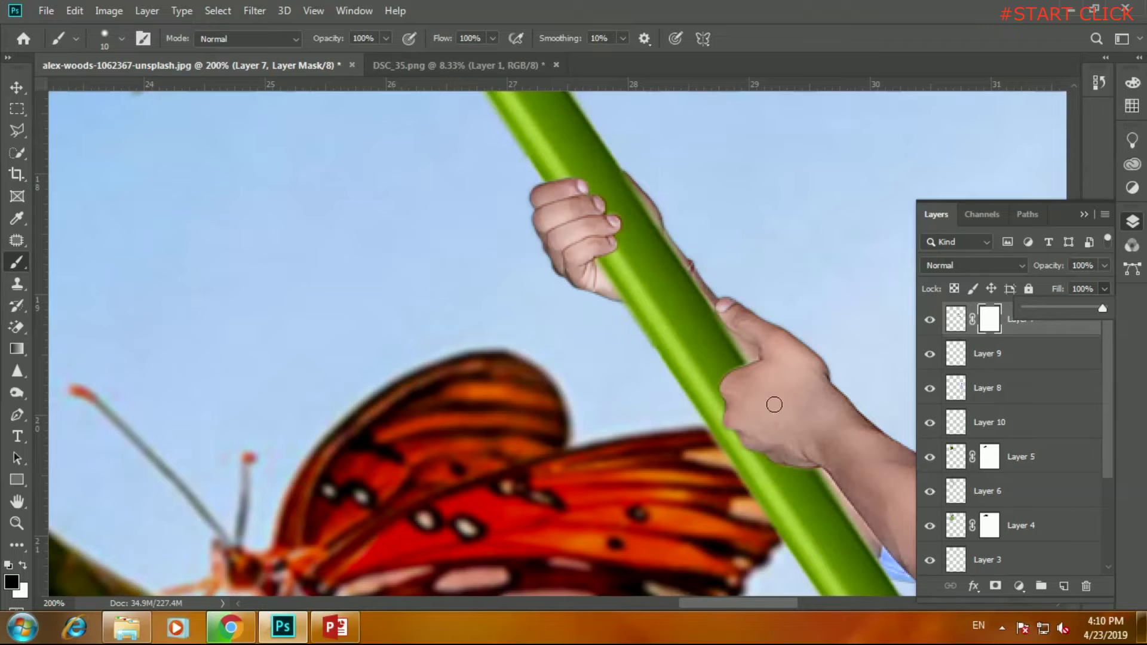
{"action": "left_click_drag", "start_coordinate": [518, 297], "coordinate": [573, 415]}
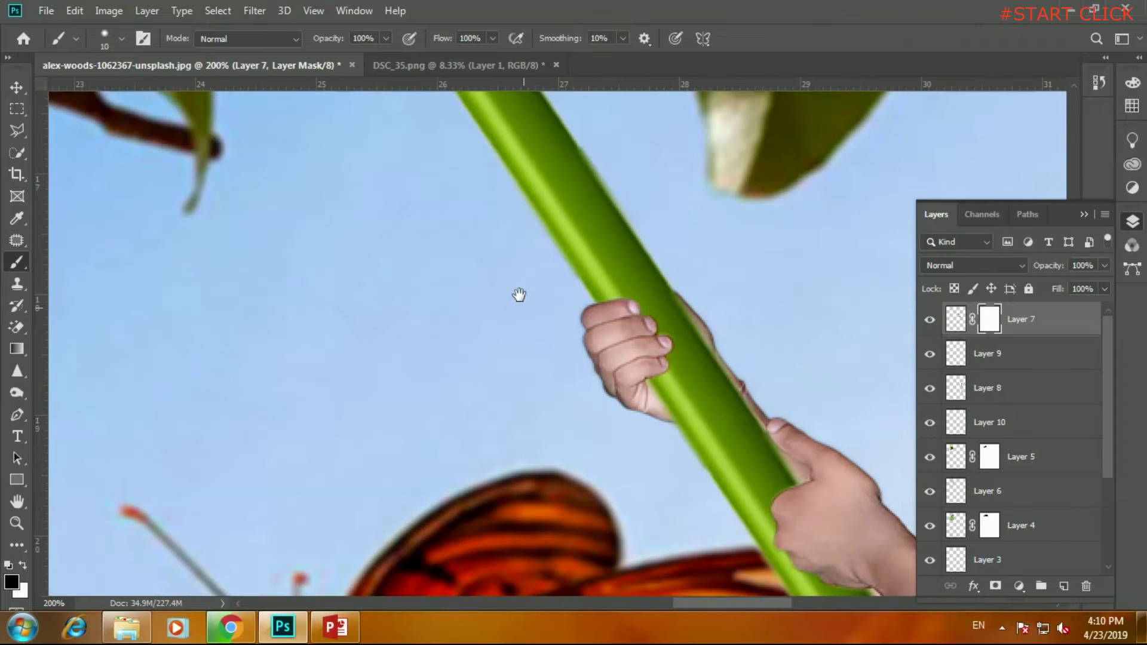
{"action": "left_click_drag", "start_coordinate": [515, 285], "coordinate": [539, 345]}
{"action": "left_click_drag", "start_coordinate": [636, 371], "coordinate": [514, 380]}
{"action": "key", "text": "ctrl+plus"}
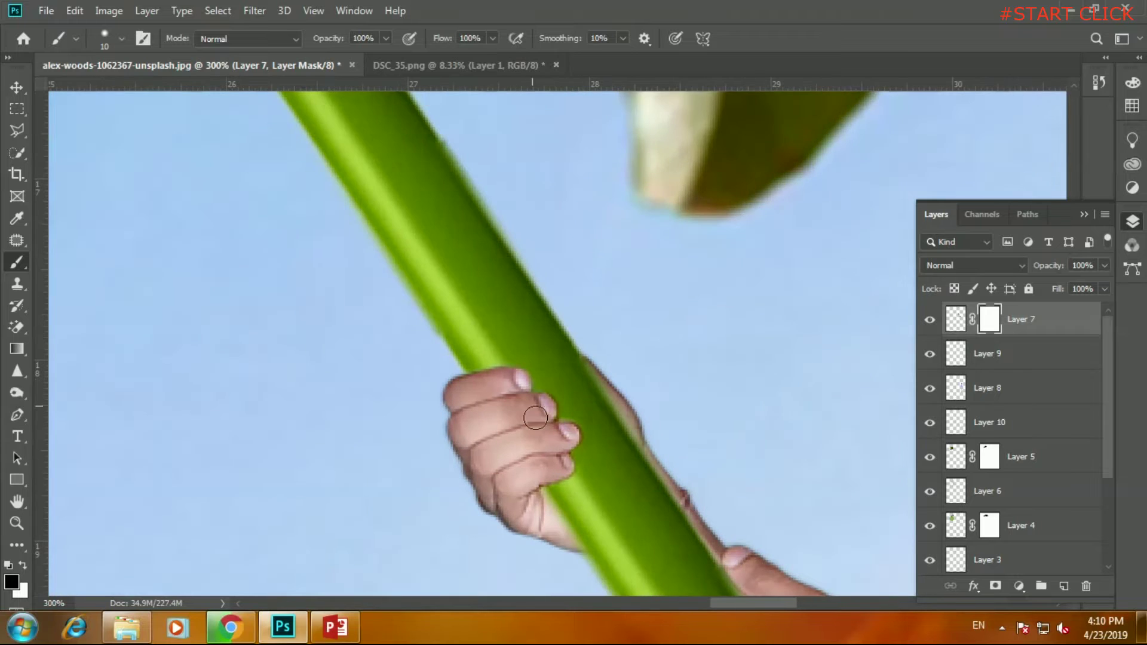
{"action": "left_click_drag", "start_coordinate": [416, 425], "coordinate": [388, 307]}
{"action": "key", "text": "ctrl+plus"}
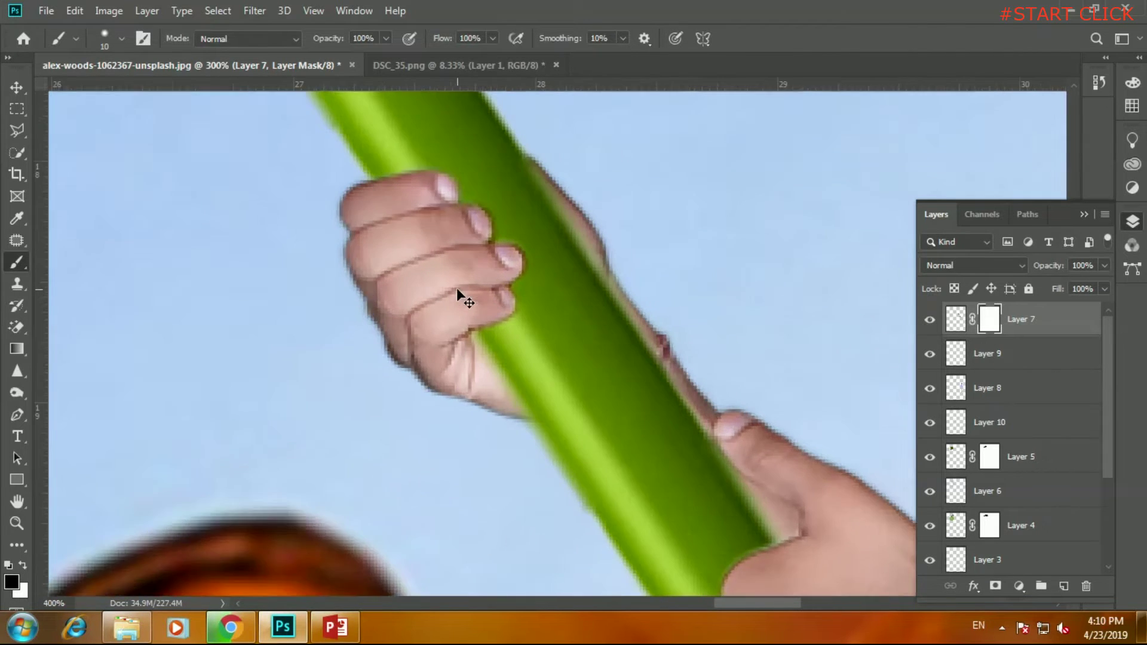
{"action": "key", "text": "ctrl+plus"}
{"action": "key", "text": "ctrl+plus"}
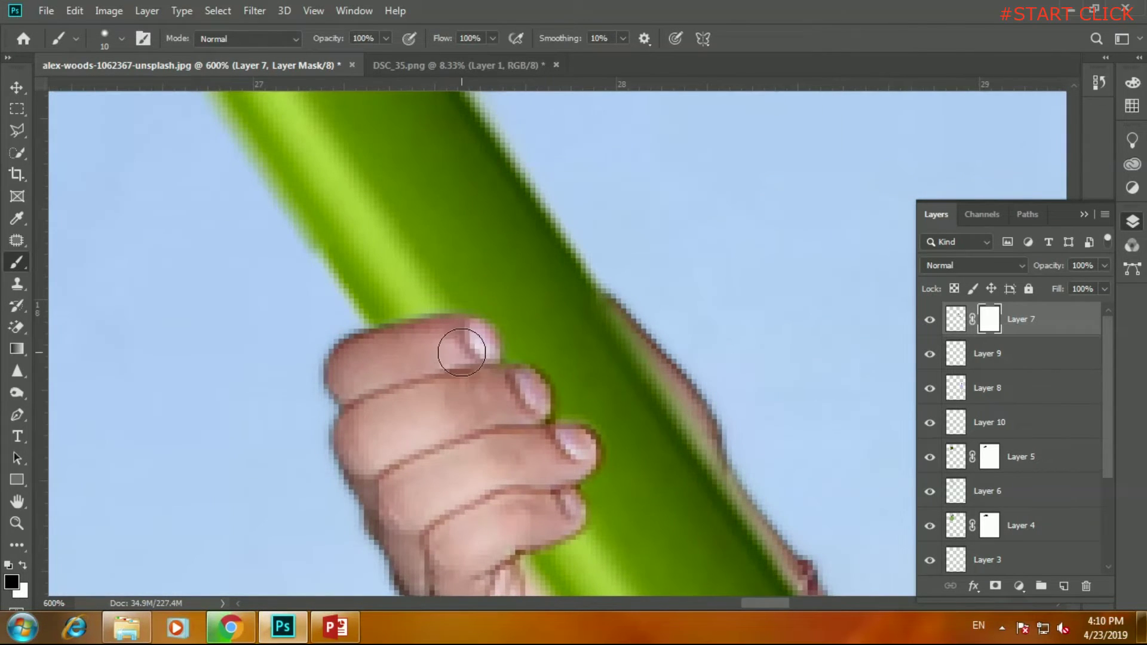
Check the lower hand's mask edges, then target the layer pixels and add new Layer 11.
{"action": "left_click_drag", "start_coordinate": [462, 352], "coordinate": [346, 187]}
{"action": "left_click_drag", "start_coordinate": [680, 451], "coordinate": [466, 340]}
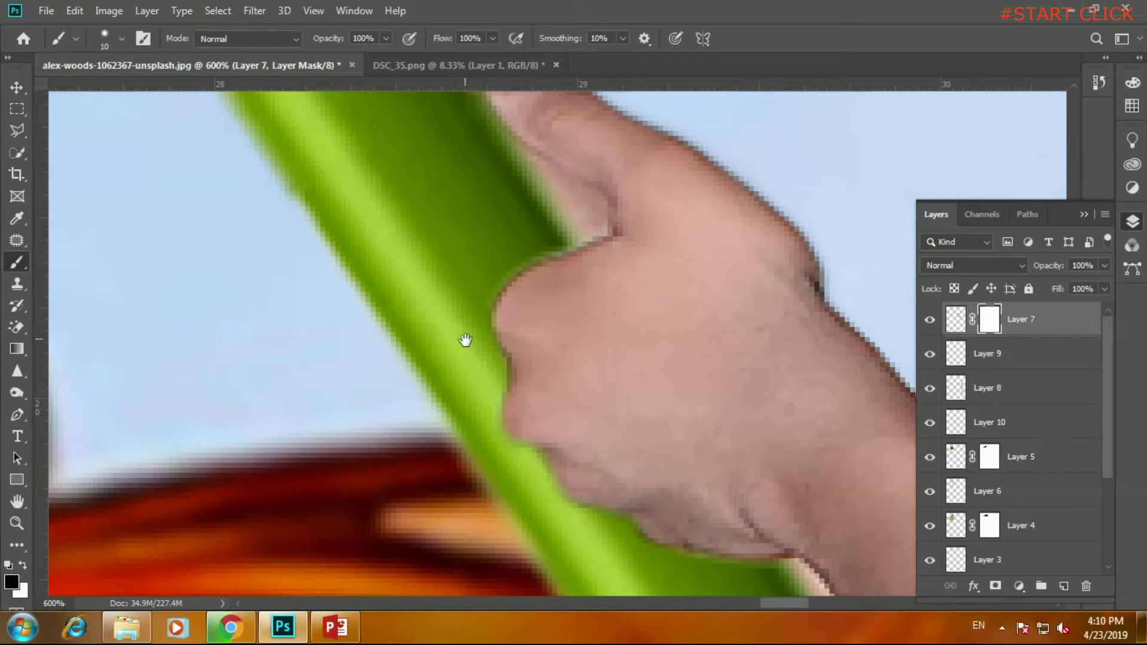
{"action": "left_click_drag", "start_coordinate": [538, 325], "coordinate": [602, 482]}
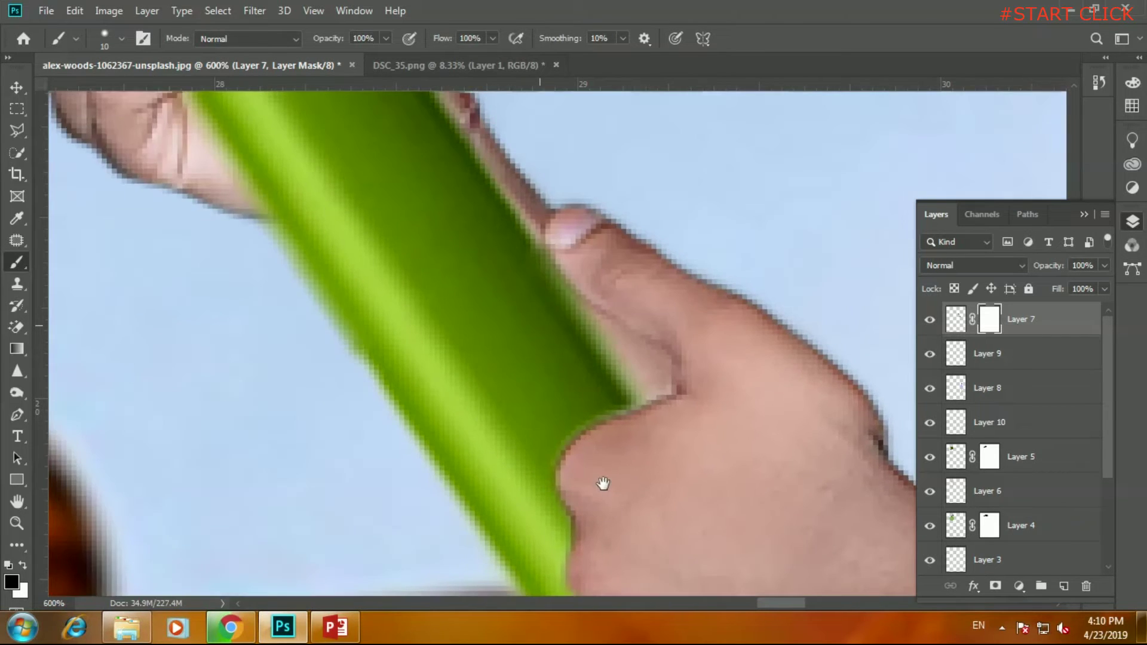
{"action": "left_click_drag", "start_coordinate": [340, 249], "coordinate": [371, 38]}
{"action": "mouse_move", "coordinate": [459, 188]}
{"action": "left_mouse_down"}
{"action": "mouse_move", "coordinate": [582, 435]}
{"action": "mouse_move", "coordinate": [454, 275]}
{"action": "mouse_move", "coordinate": [511, 382]}
{"action": "left_mouse_up"}
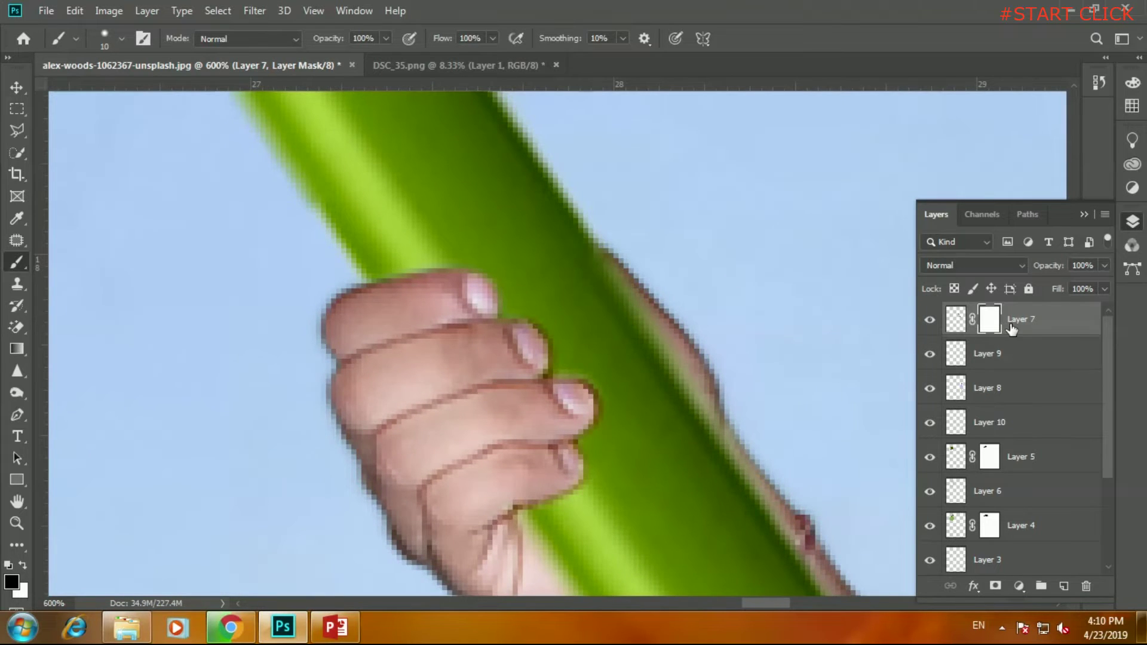
{"action": "key", "text": "ctrl+2"}
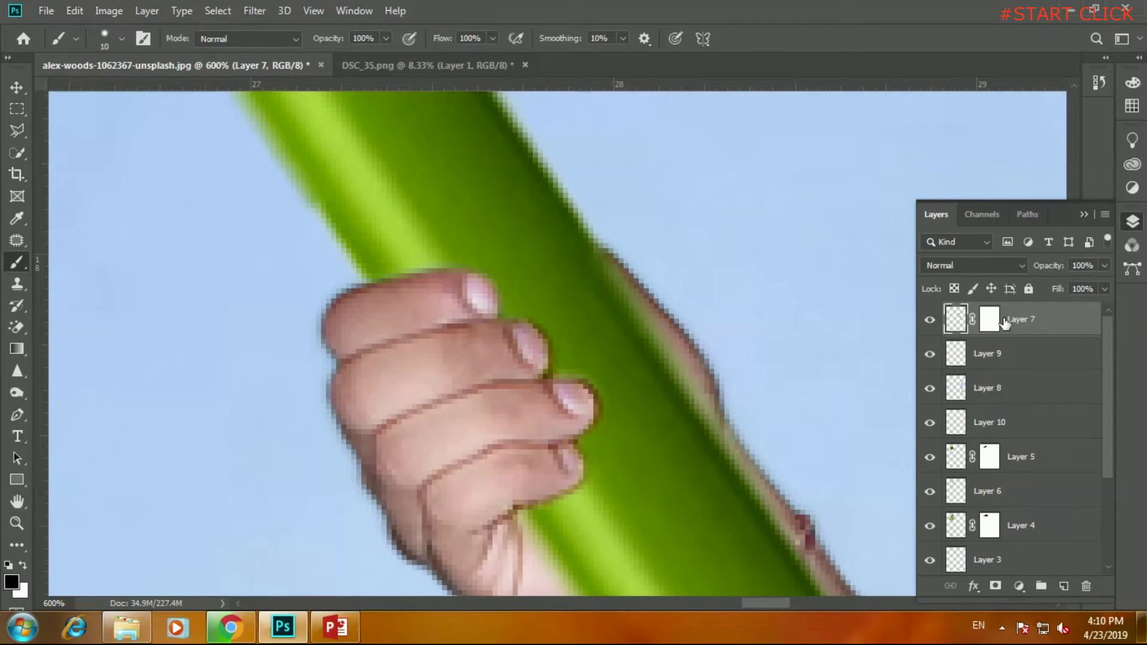
{"action": "left_click", "coordinate": [1063, 587]}
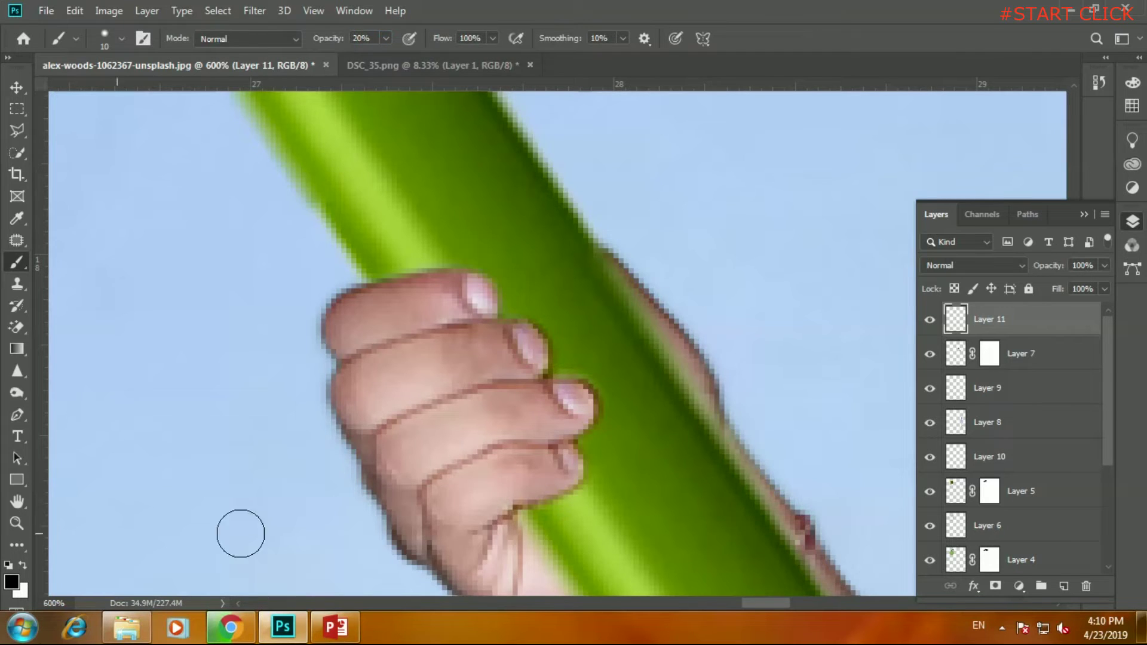
Paint soft 0%-hardness shadow strokes on Layer 11 where the fingertips meet the green straw.
{"action": "left_click_drag", "start_coordinate": [531, 505], "coordinate": [587, 444]}
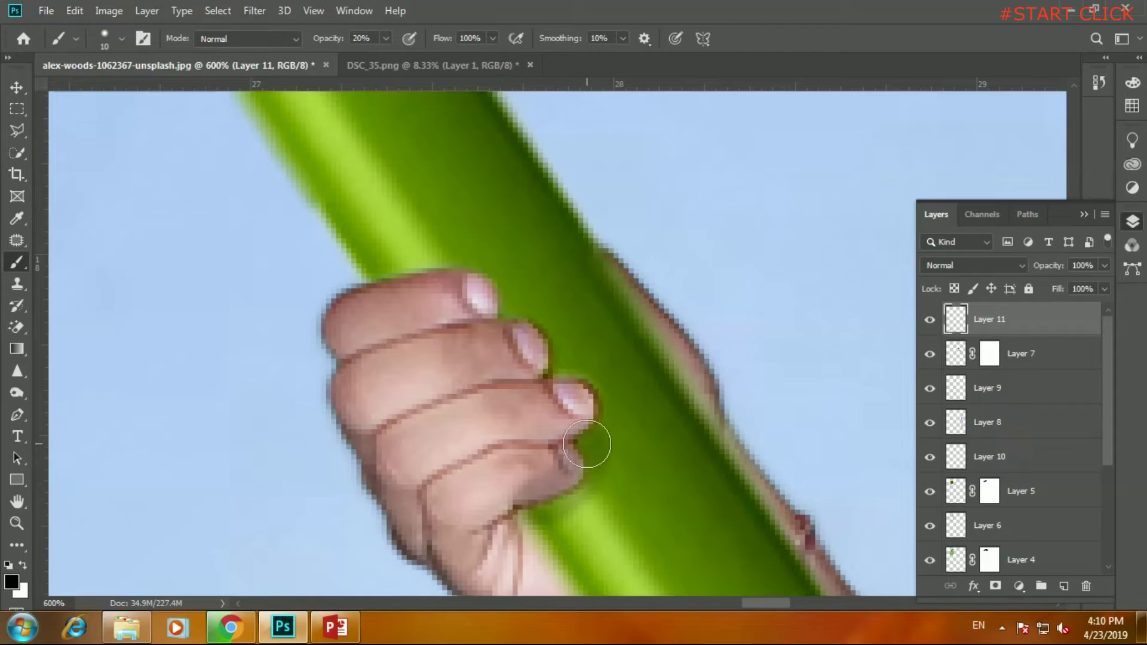
{"action": "right_click", "coordinate": [587, 444]}
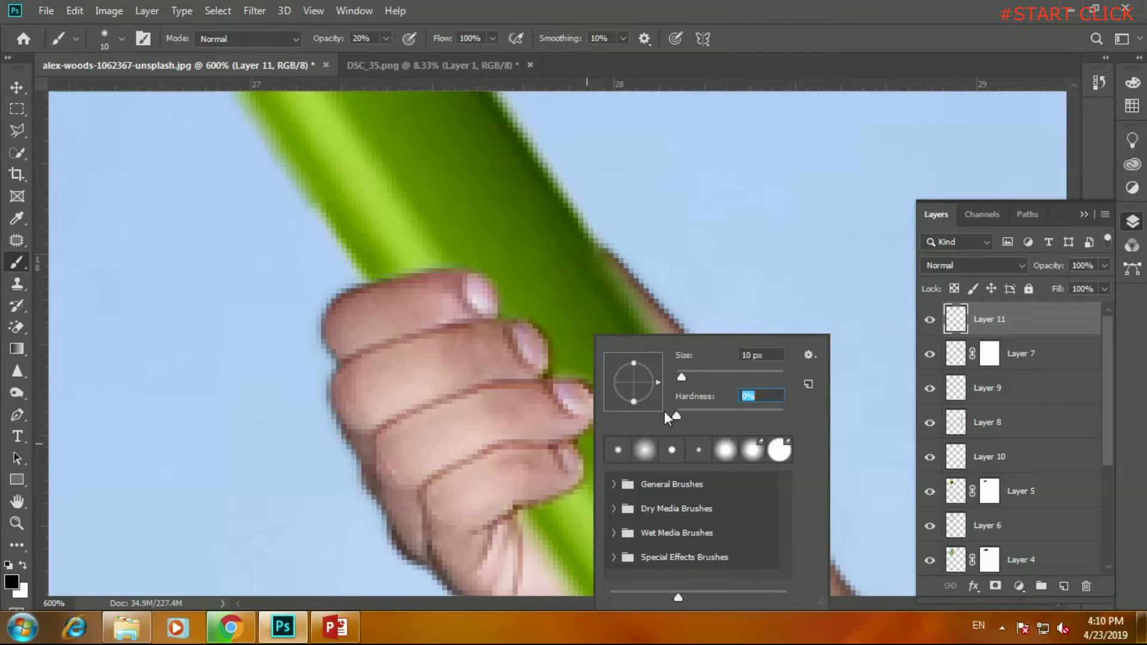
{"action": "key", "text": "Return"}
{"action": "mouse_move", "coordinate": [567, 483]}
{"action": "left_mouse_down"}
{"action": "mouse_move", "coordinate": [581, 452]}
{"action": "mouse_move", "coordinate": [524, 321]}
{"action": "mouse_move", "coordinate": [466, 284]}
{"action": "mouse_move", "coordinate": [389, 288]}
{"action": "mouse_move", "coordinate": [413, 266]}
{"action": "mouse_move", "coordinate": [434, 287]}
{"action": "mouse_move", "coordinate": [479, 283]}
{"action": "left_mouse_up"}
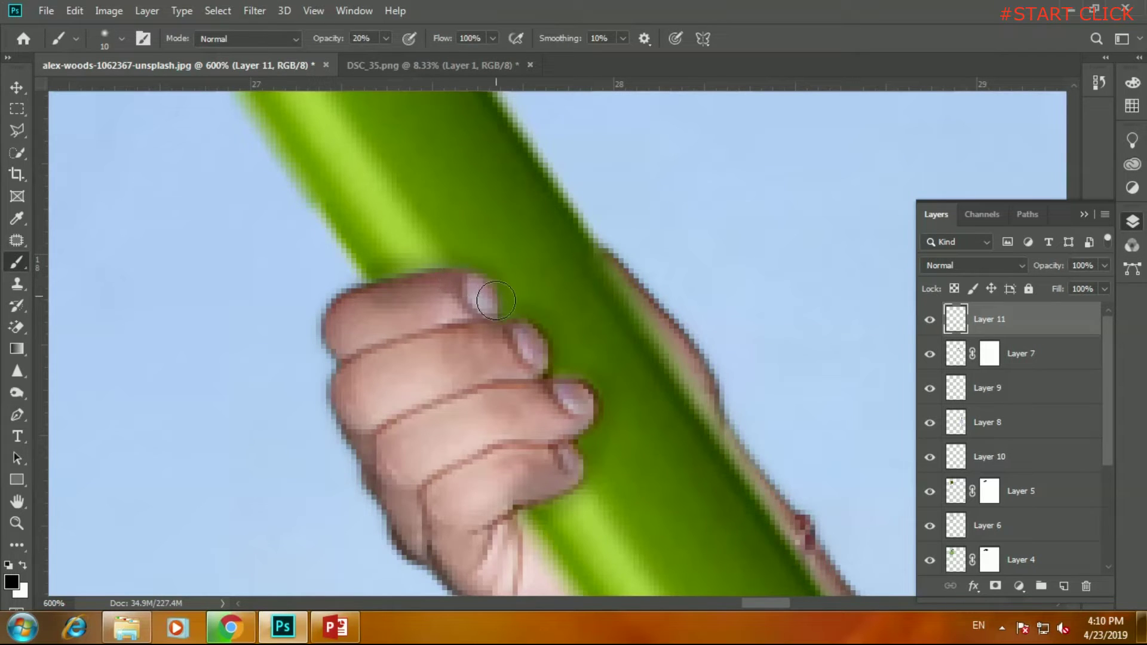
{"action": "mouse_move", "coordinate": [505, 461]}
{"action": "left_mouse_down"}
{"action": "mouse_move", "coordinate": [460, 209]}
{"action": "mouse_move", "coordinate": [486, 192]}
{"action": "mouse_move", "coordinate": [493, 130]}
{"action": "mouse_move", "coordinate": [493, 369]}
{"action": "left_mouse_up"}
{"action": "mouse_move", "coordinate": [313, 248]}
{"action": "left_mouse_down"}
{"action": "mouse_move", "coordinate": [297, 250]}
{"action": "mouse_move", "coordinate": [384, 259]}
{"action": "mouse_move", "coordinate": [449, 344]}
{"action": "left_mouse_up"}
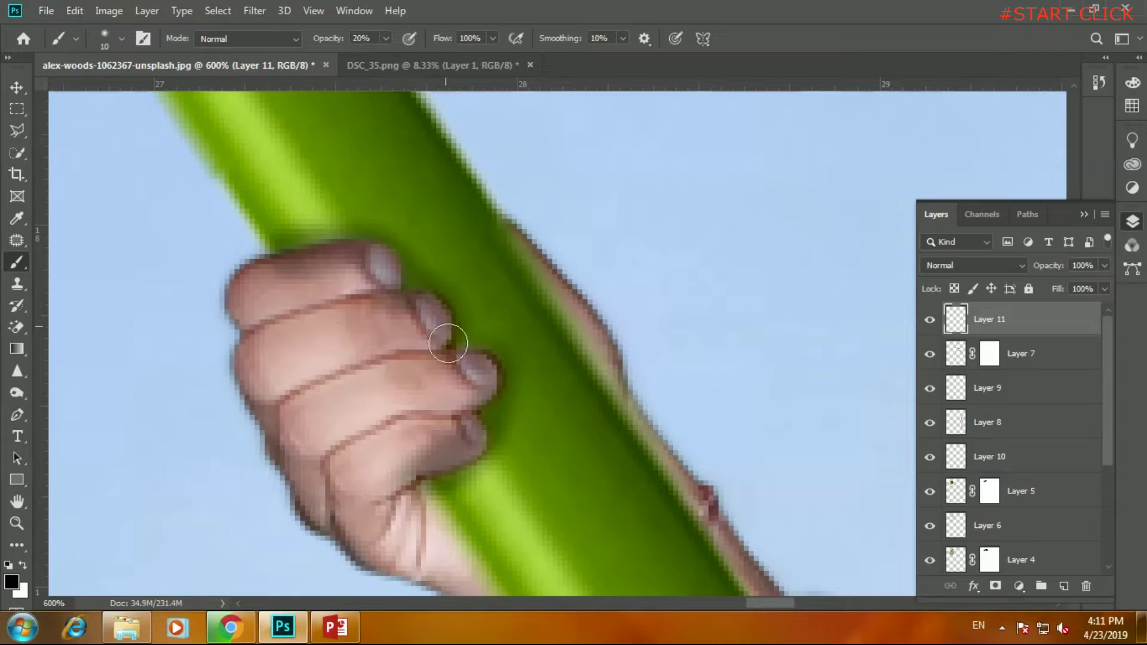
{"action": "key", "text": "ctrl+plus"}
{"action": "key", "text": "ctrl+plus"}
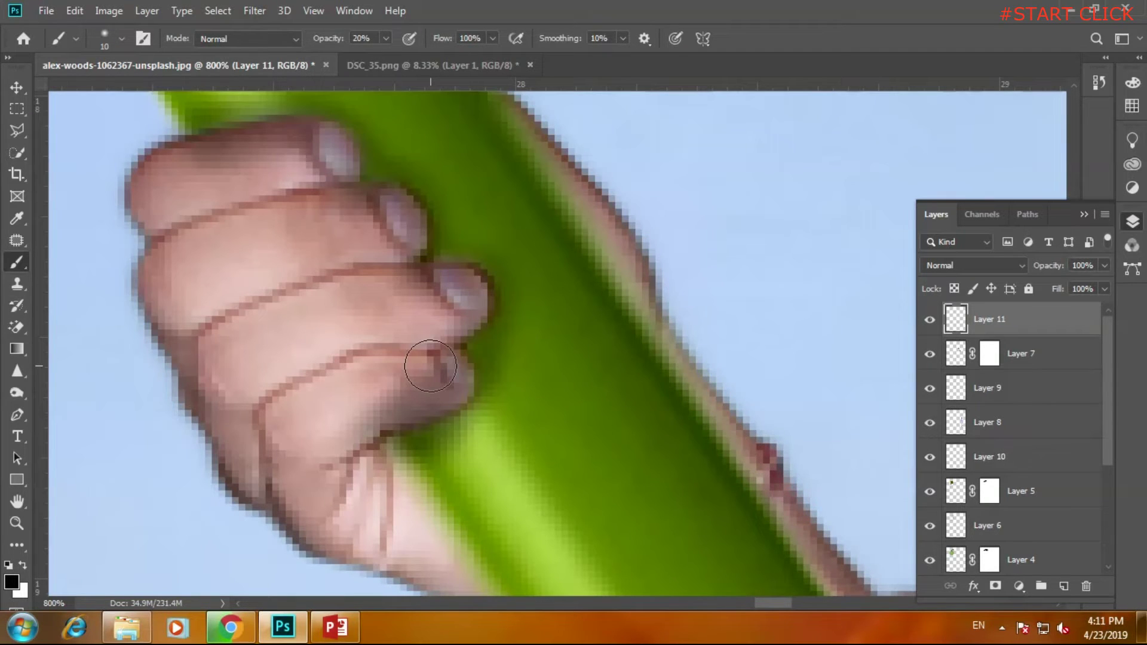
{"action": "left_click", "coordinate": [17, 306]}
Erase the stray dark lines around the finger with a small size-8 eraser.
{"action": "left_click", "coordinate": [17, 328]}
{"action": "left_click", "coordinate": [67, 326]}
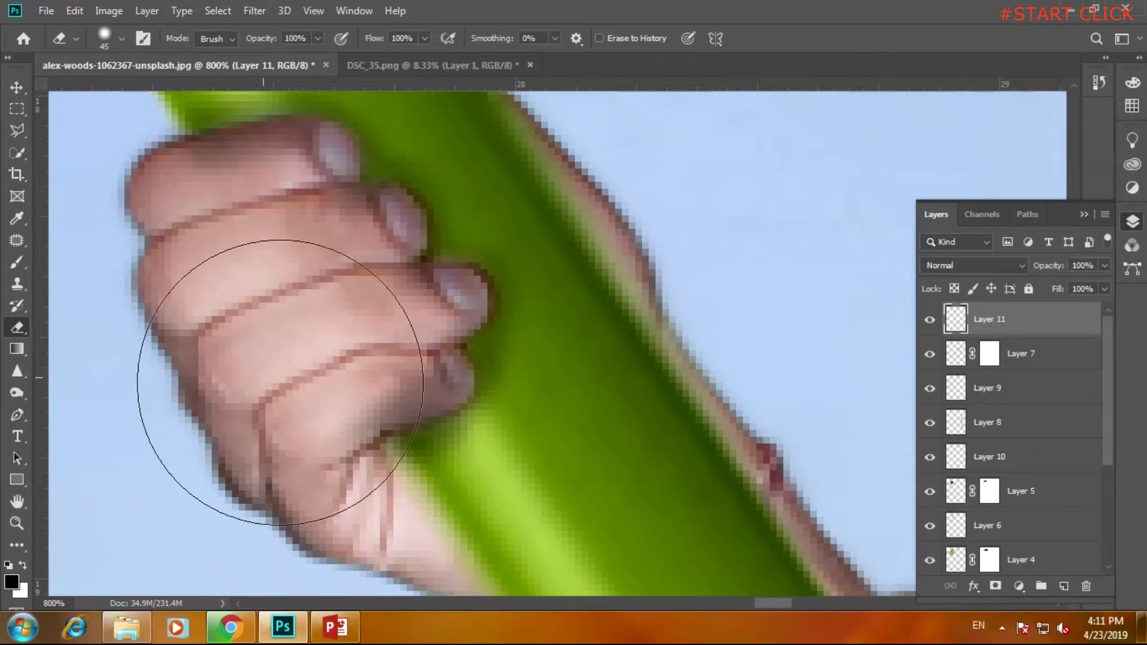
{"action": "key", "text": "["}
{"action": "key", "text": "["}
{"action": "key", "text": "["}
{"action": "key", "text": "["}
{"action": "key", "text": "["}
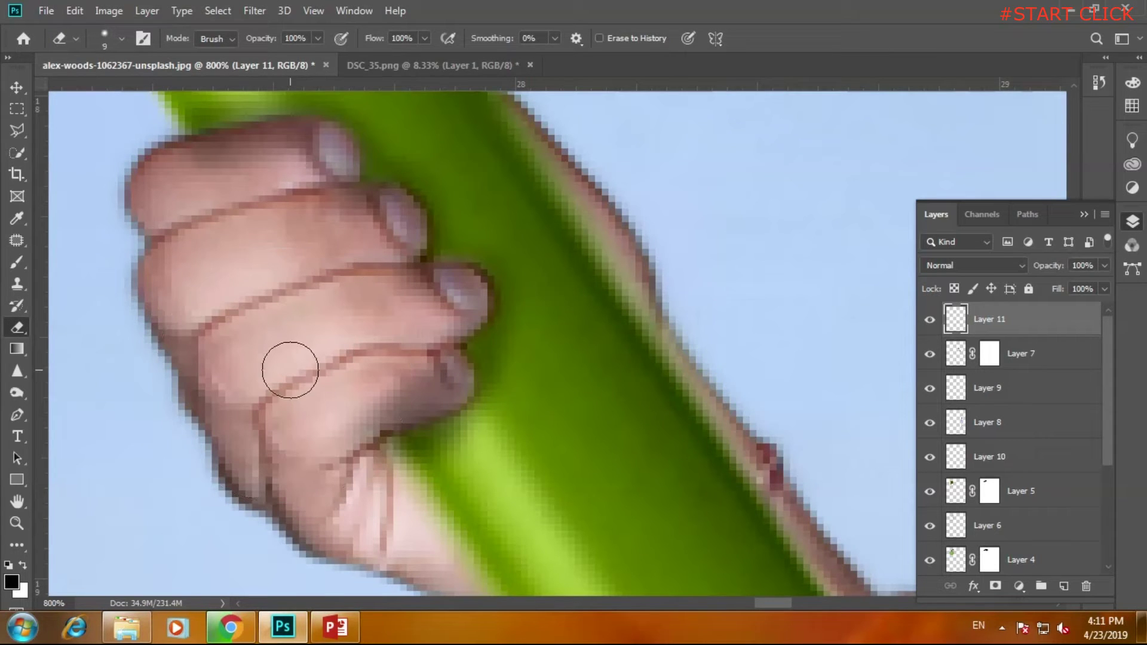
{"action": "mouse_move", "coordinate": [389, 377]}
{"action": "left_mouse_down"}
{"action": "mouse_move", "coordinate": [330, 428]}
{"action": "mouse_move", "coordinate": [435, 371]}
{"action": "mouse_move", "coordinate": [422, 333]}
{"action": "mouse_move", "coordinate": [461, 295]}
{"action": "mouse_move", "coordinate": [436, 287]}
{"action": "mouse_move", "coordinate": [422, 315]}
{"action": "mouse_move", "coordinate": [394, 215]}
{"action": "mouse_move", "coordinate": [320, 210]}
{"action": "mouse_move", "coordinate": [313, 146]}
{"action": "mouse_move", "coordinate": [171, 168]}
{"action": "mouse_move", "coordinate": [246, 146]}
{"action": "mouse_move", "coordinate": [321, 154]}
{"action": "mouse_move", "coordinate": [353, 224]}
{"action": "mouse_move", "coordinate": [386, 224]}
{"action": "mouse_move", "coordinate": [432, 378]}
{"action": "left_mouse_up"}
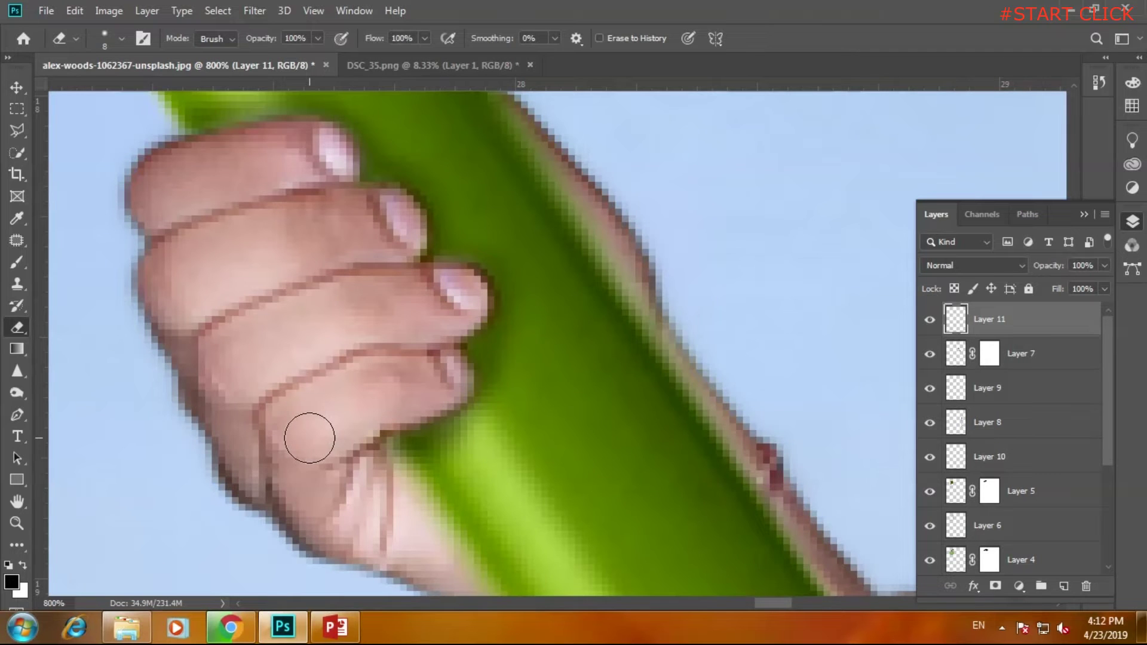
Darken the green straw's edge beside the lower gripping hand with the brush.
{"action": "key", "text": "ctrl+minus"}
{"action": "key", "text": "ctrl+minus"}
{"action": "key", "text": "ctrl+minus"}
{"action": "key", "text": "ctrl+minus"}
{"action": "key", "text": "ctrl+minus"}
{"action": "key", "text": "ctrl+minus"}
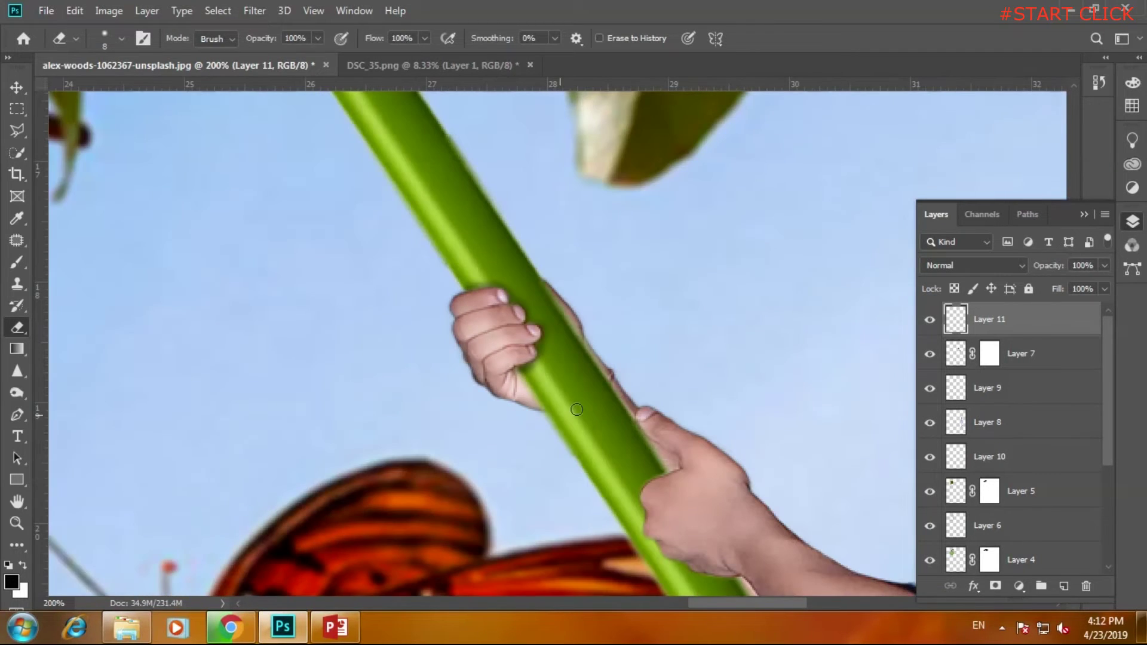
{"action": "key", "text": "ctrl+minus"}
{"action": "key", "text": "ctrl+minus"}
{"action": "key", "text": "ctrl+plus"}
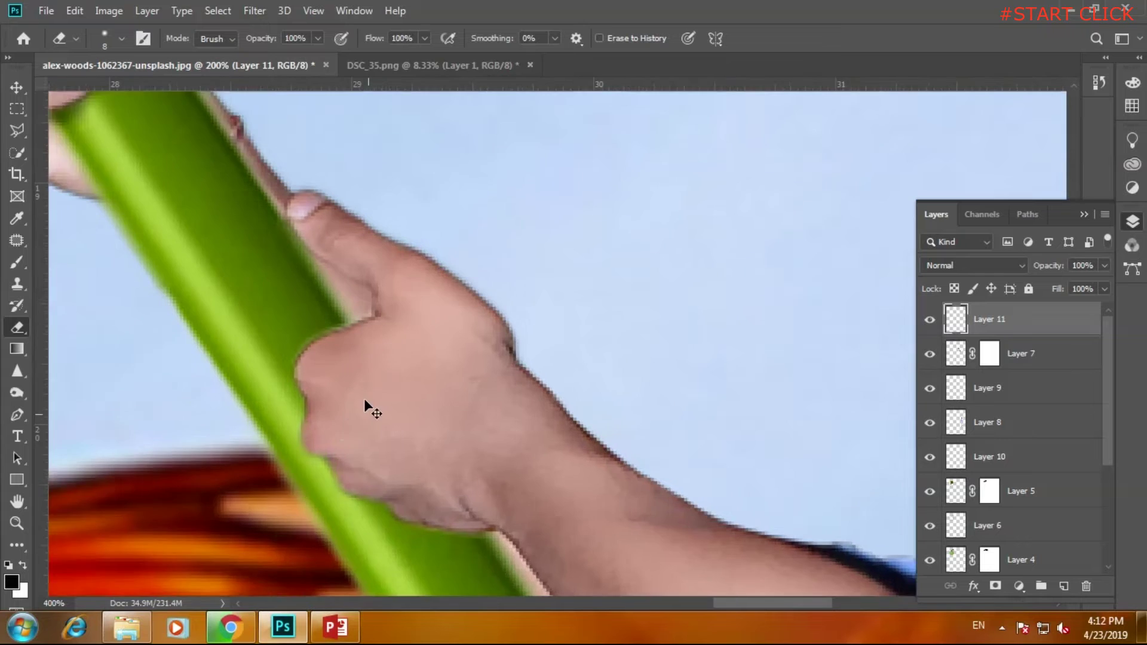
{"action": "key", "text": "ctrl+plus"}
{"action": "key", "text": "ctrl+plus"}
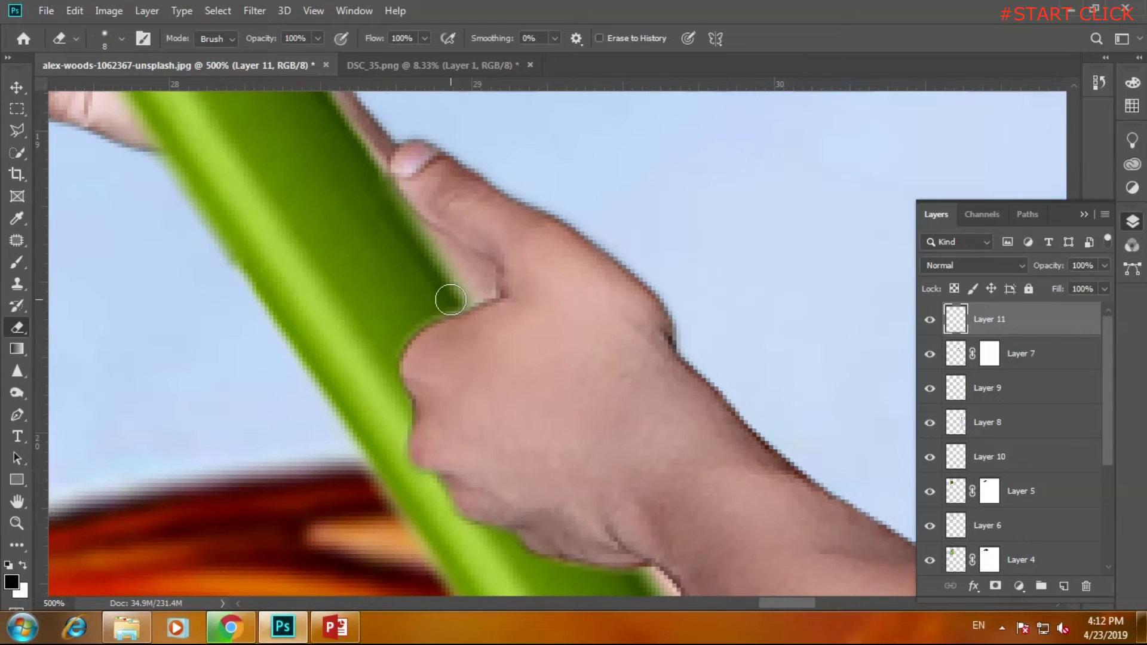
{"action": "key", "text": "b"}
{"action": "mouse_move", "coordinate": [451, 302]}
{"action": "left_mouse_down"}
{"action": "mouse_move", "coordinate": [394, 335]}
{"action": "mouse_move", "coordinate": [400, 425]}
{"action": "mouse_move", "coordinate": [438, 511]}
{"action": "mouse_move", "coordinate": [544, 574]}
{"action": "mouse_move", "coordinate": [653, 583]}
{"action": "mouse_move", "coordinate": [546, 584]}
{"action": "mouse_move", "coordinate": [440, 520]}
{"action": "mouse_move", "coordinate": [403, 464]}
{"action": "mouse_move", "coordinate": [400, 333]}
{"action": "mouse_move", "coordinate": [469, 305]}
{"action": "left_mouse_up"}
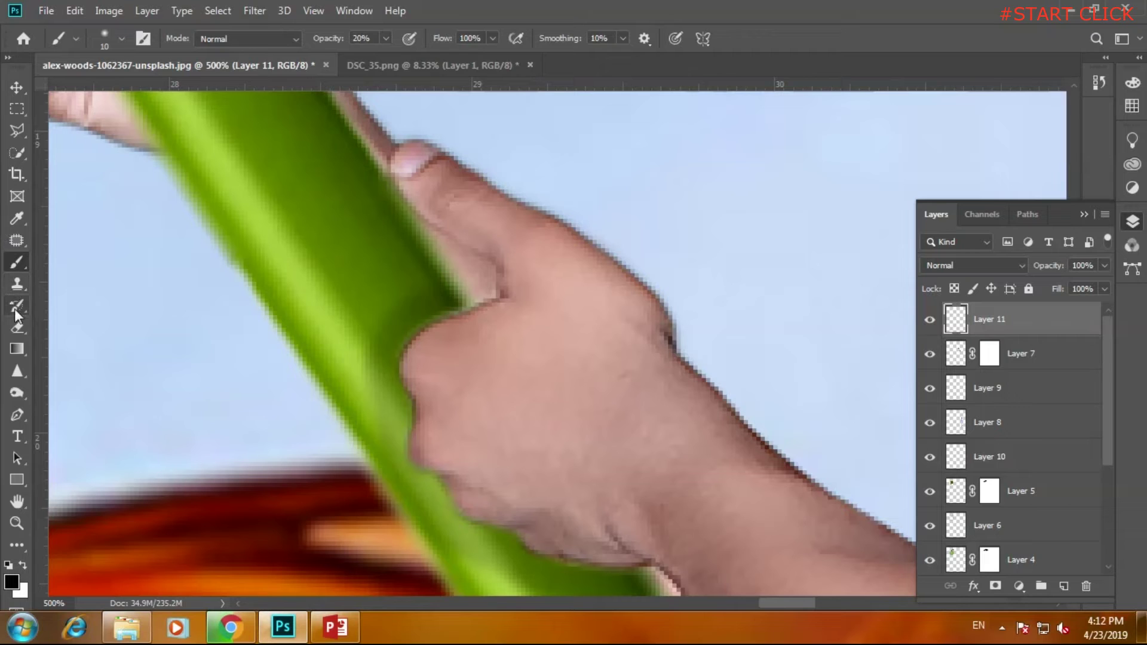
Return to a slightly larger eraser and pan around to review the finished grip.
{"action": "left_click", "coordinate": [17, 327]}
{"action": "key", "text": "bracketright"}
{"action": "key", "text": "bracketright"}
{"action": "right_click", "coordinate": [297, 285]}
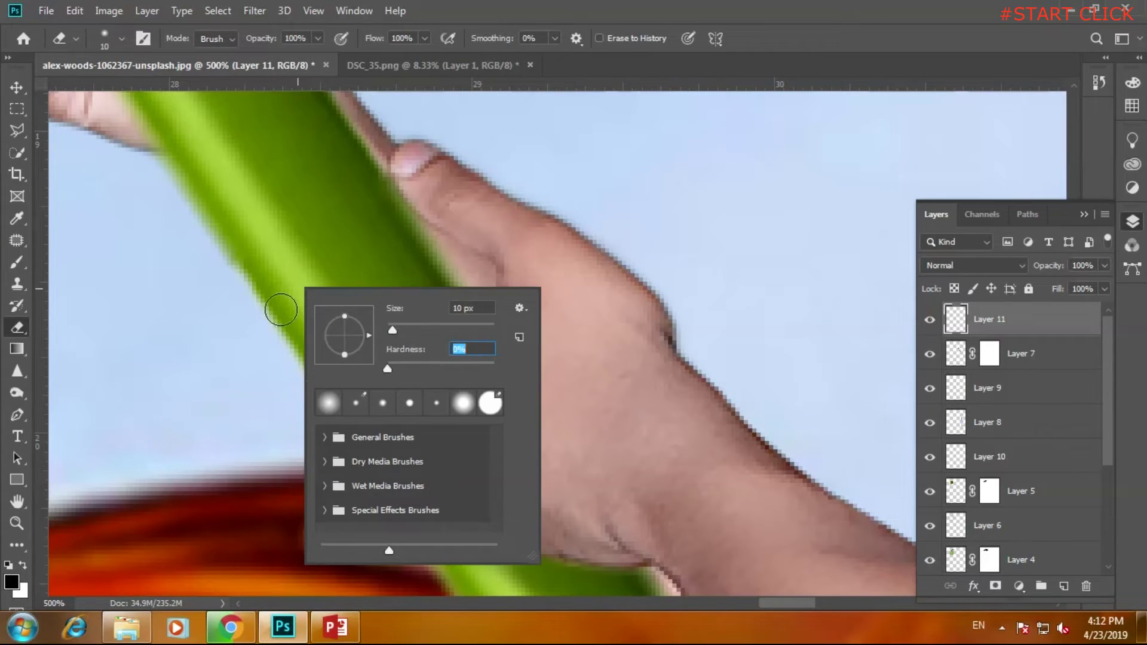
{"action": "key", "text": "Return"}
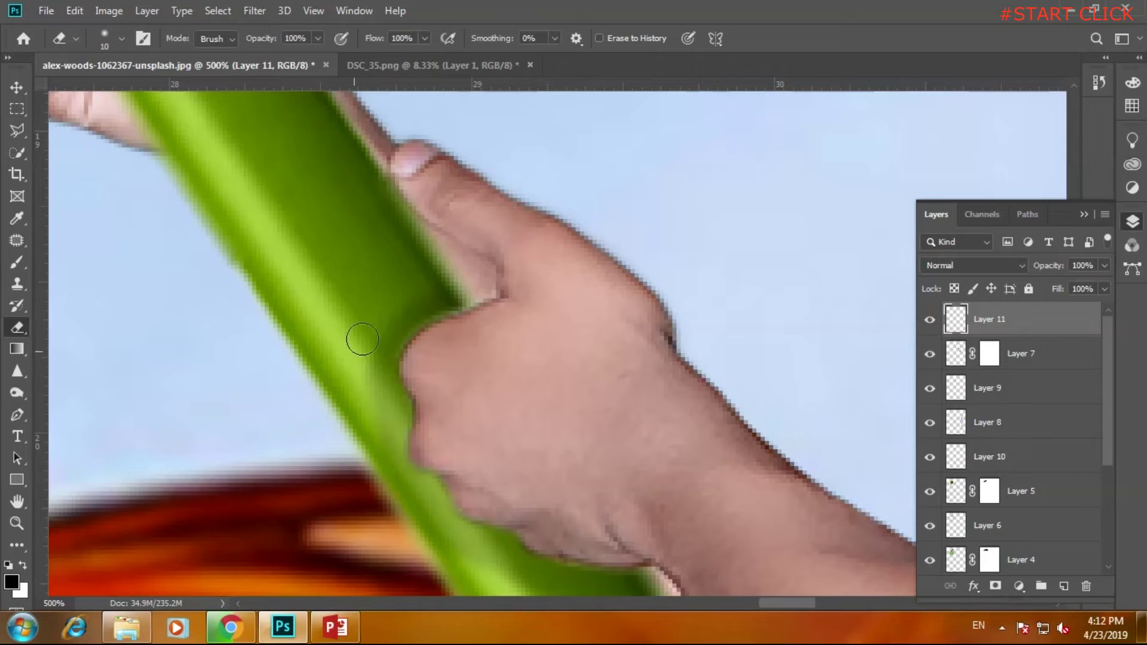
{"action": "scroll", "coordinate": [397, 271], "scroll_direction": "up", "scroll_amount": 5}
{"action": "scroll", "coordinate": [441, 351], "scroll_direction": "left", "scroll_amount": 4}
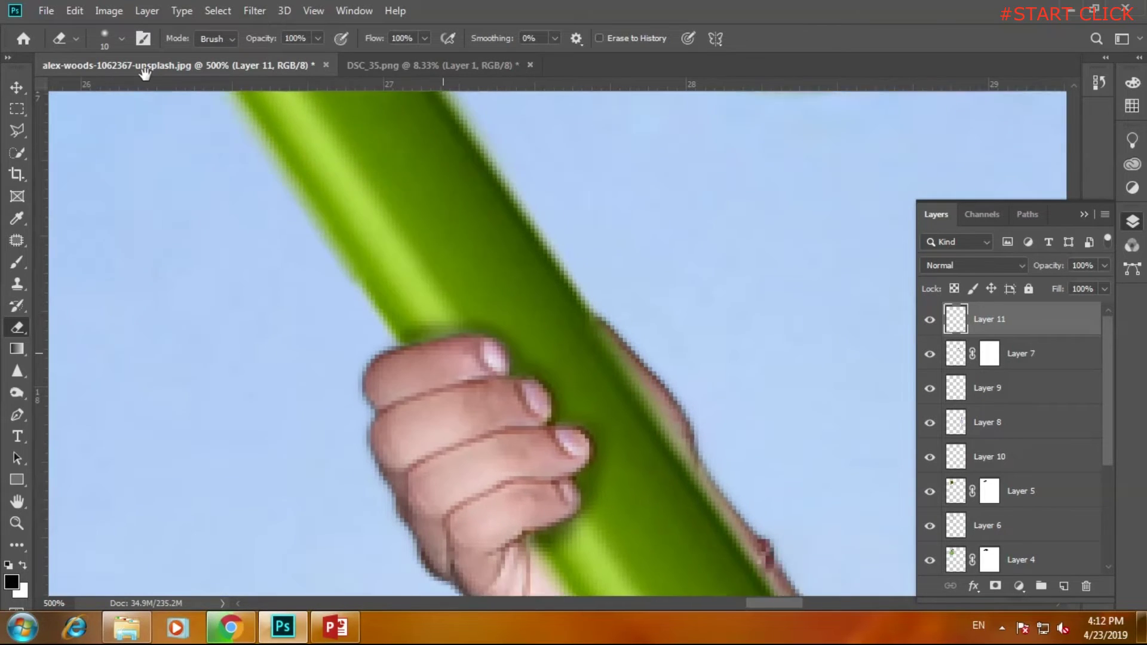
{"action": "scroll", "coordinate": [320, 303], "scroll_direction": "up", "scroll_amount": 5}
{"action": "scroll", "coordinate": [320, 302], "scroll_direction": "left", "scroll_amount": 2}
{"action": "scroll", "coordinate": [267, 203], "scroll_direction": "up", "scroll_amount": 5}
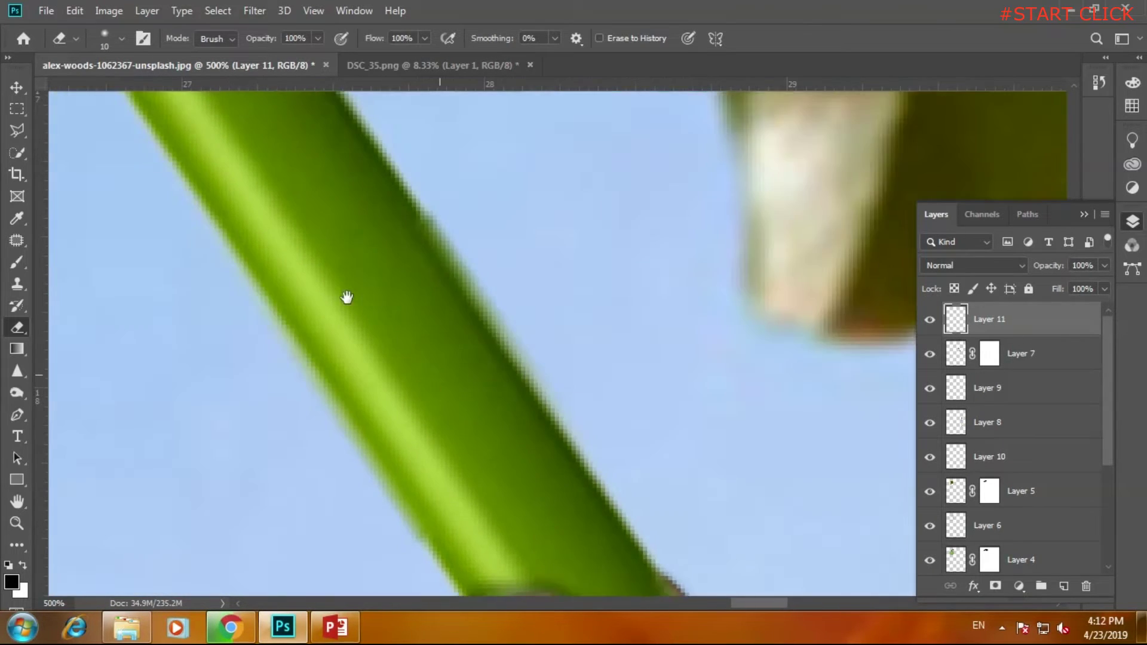
{"action": "scroll", "coordinate": [346, 297], "scroll_direction": "up", "scroll_amount": 3}
{"action": "scroll", "coordinate": [346, 296], "scroll_direction": "down", "scroll_amount": 2}
{"action": "scroll", "coordinate": [345, 295], "scroll_direction": "down", "scroll_amount": 1}
{"action": "scroll", "coordinate": [345, 295], "scroll_direction": "down", "scroll_amount": 1}
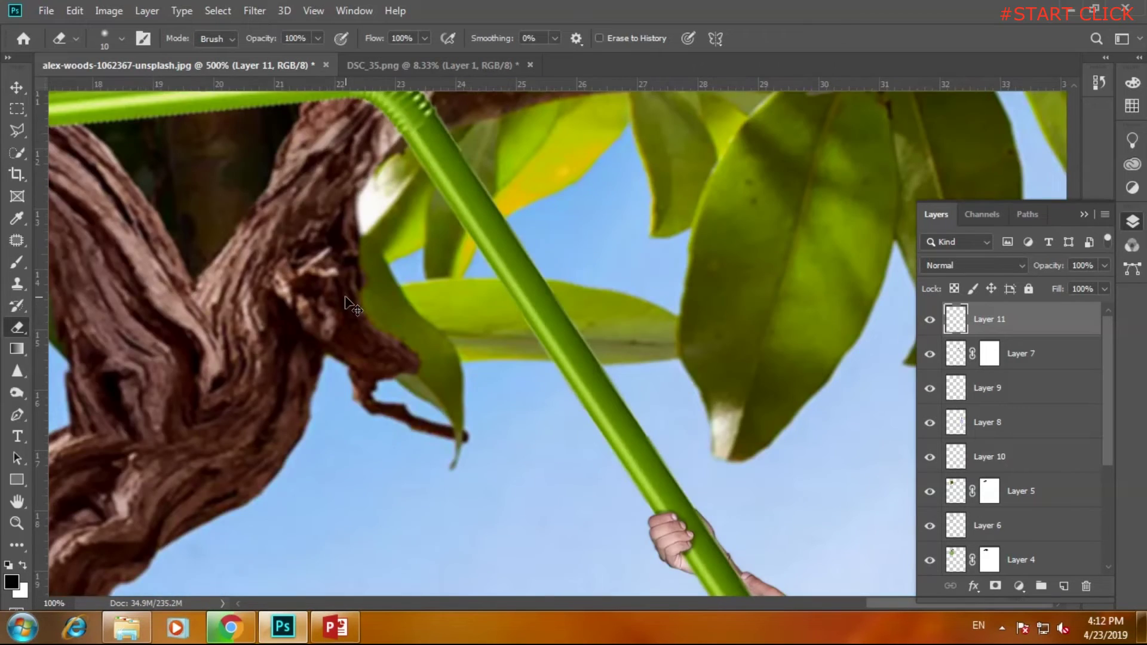
{"action": "scroll", "coordinate": [345, 295], "scroll_direction": "down", "scroll_amount": 1}
{"action": "scroll", "coordinate": [355, 290], "scroll_direction": "down", "scroll_amount": 2}
{"action": "scroll", "coordinate": [355, 290], "scroll_direction": "right", "scroll_amount": 2}
{"action": "scroll", "coordinate": [448, 398], "scroll_direction": "right", "scroll_amount": 1}
{"action": "scroll", "coordinate": [448, 397], "scroll_direction": "down", "scroll_amount": 5}
{"action": "scroll", "coordinate": [449, 397], "scroll_direction": "right", "scroll_amount": 4}
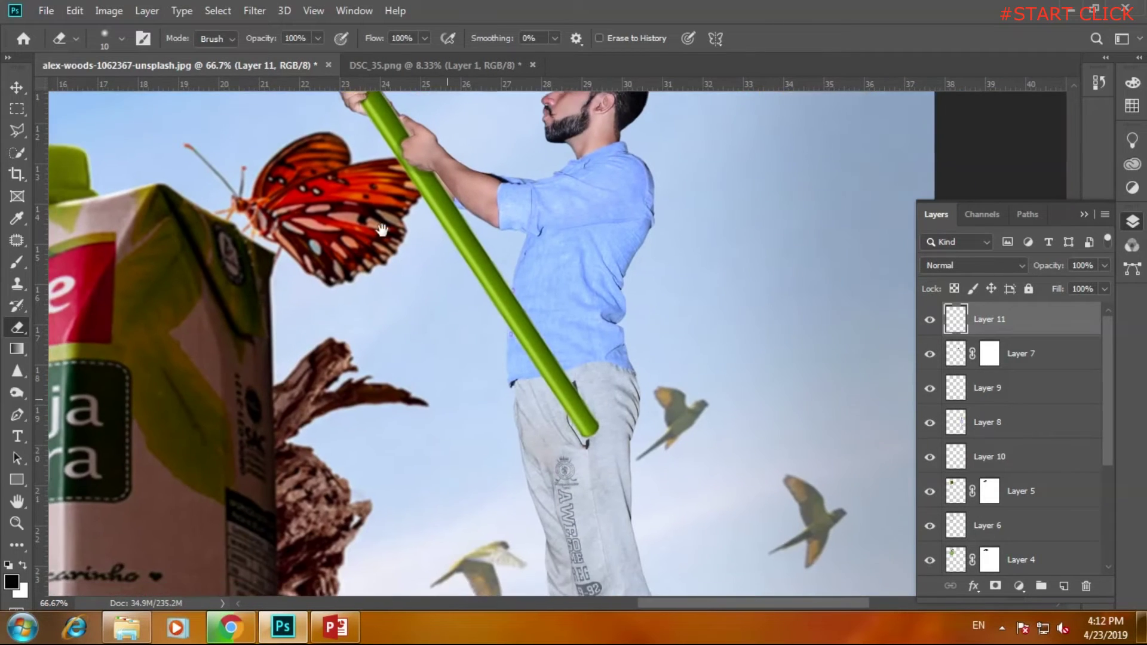
{"action": "scroll", "coordinate": [466, 293], "scroll_direction": "down", "scroll_amount": 1}
{"action": "scroll", "coordinate": [465, 293], "scroll_direction": "down", "scroll_amount": 1}
{"action": "scroll", "coordinate": [465, 294], "scroll_direction": "right", "scroll_amount": 1}
{"action": "left_click", "coordinate": [20, 89]}
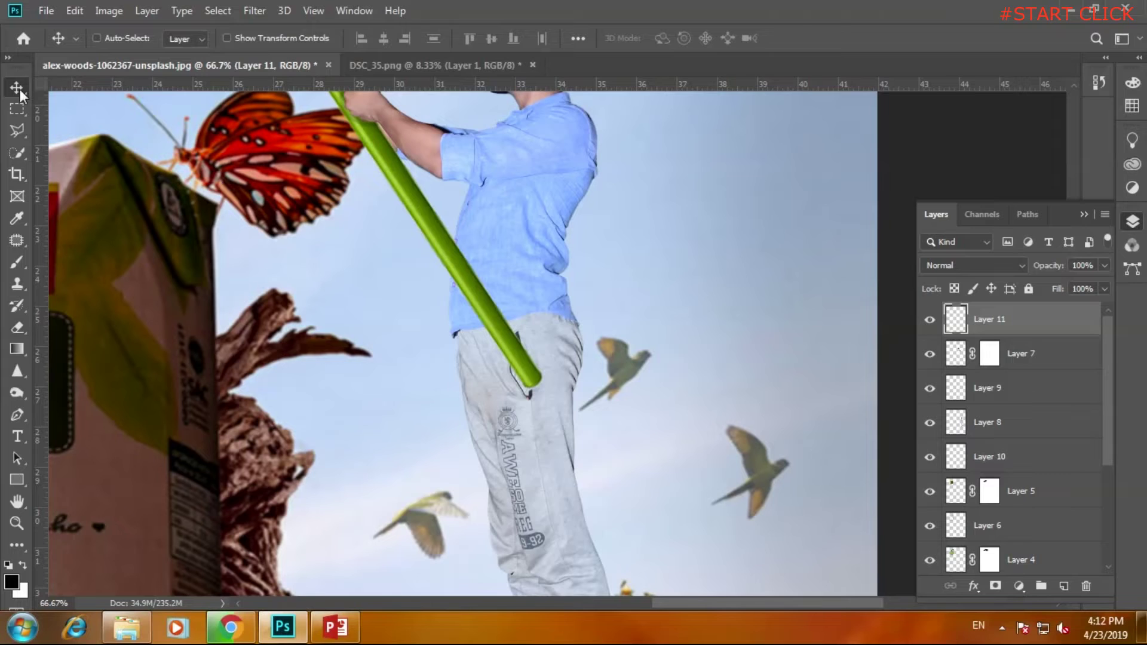
Open the Camera Raw Filter on Layer 8, the man's layer, zoomed in on the pants.
{"action": "scroll", "coordinate": [485, 300], "scroll_direction": "down", "scroll_amount": 2}
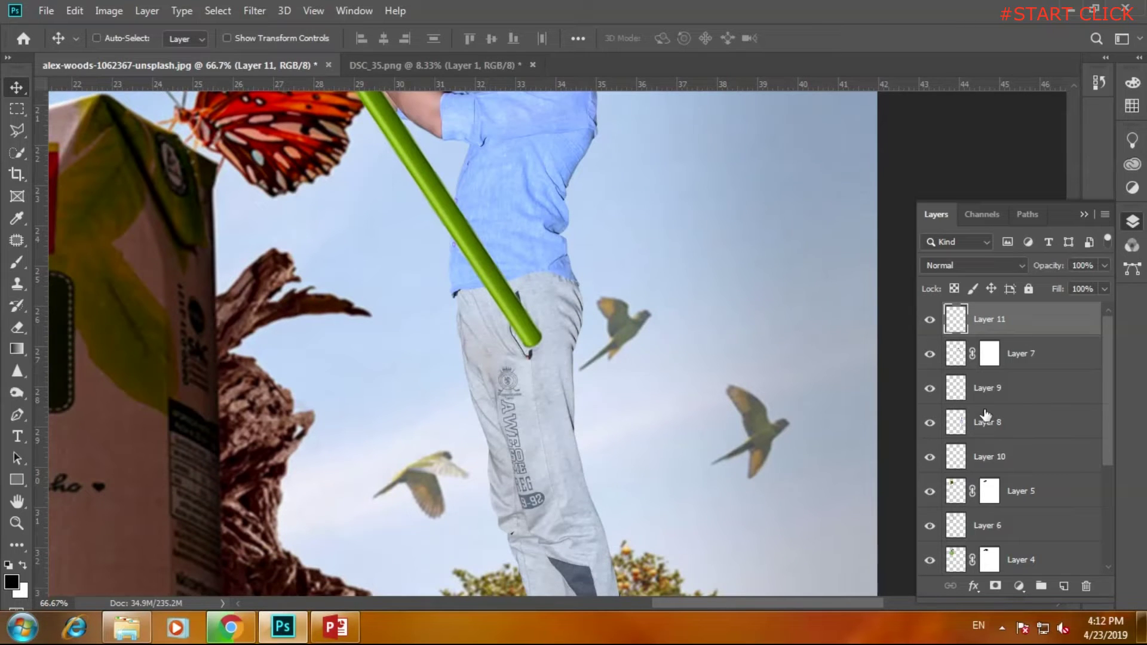
{"action": "left_click", "coordinate": [945, 423]}
{"action": "left_click", "coordinate": [255, 10]}
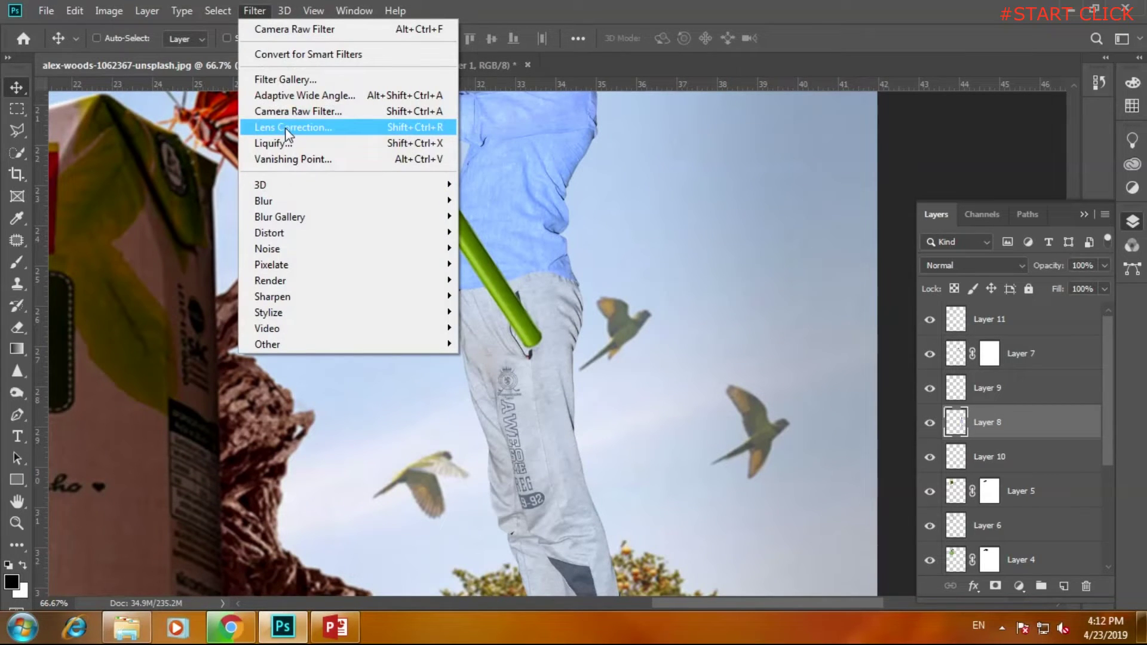
{"action": "left_click", "coordinate": [287, 112]}
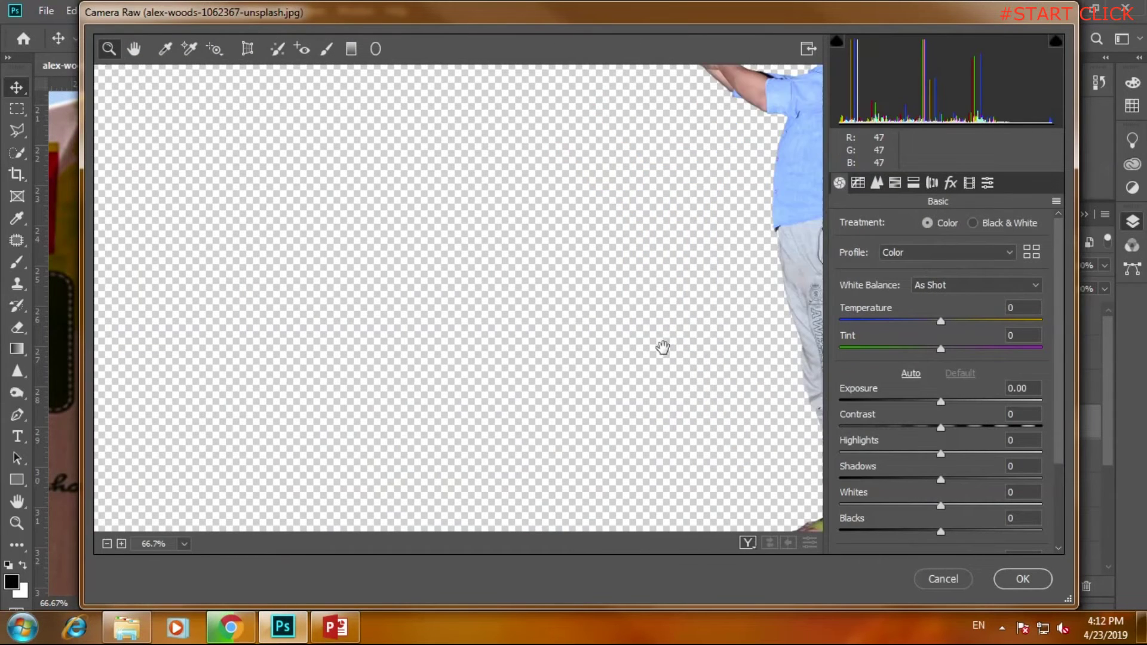
{"action": "left_click", "coordinate": [662, 348]}
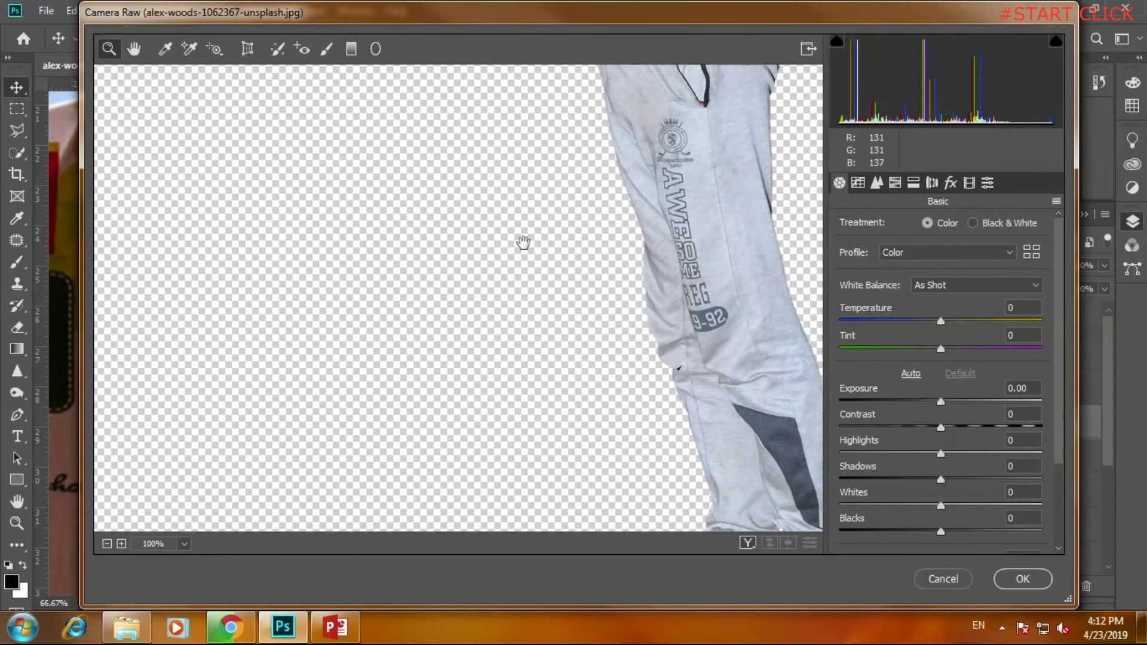
{"action": "left_click_drag", "start_coordinate": [522, 243], "coordinate": [291, 266]}
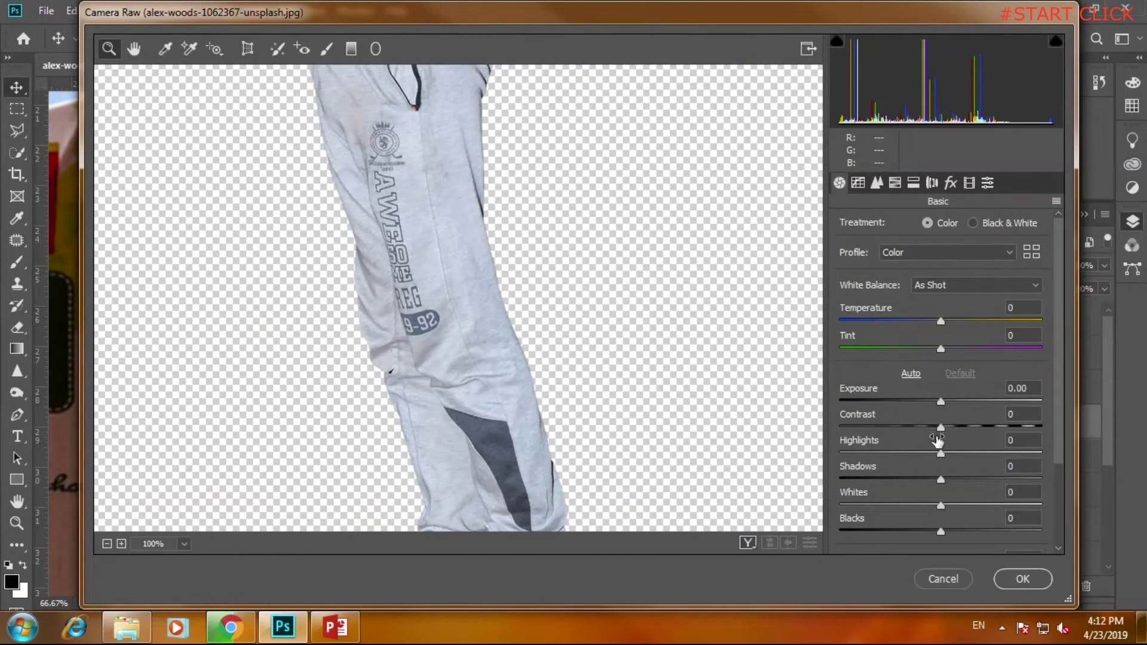
Set Highlights -45, Shadows -18, Blacks -26 and Clarity +23 in the Basic panel.
{"action": "mouse_move", "coordinate": [943, 458]}
{"action": "left_mouse_down"}
{"action": "mouse_move", "coordinate": [897, 462]}
{"action": "mouse_move", "coordinate": [959, 480]}
{"action": "mouse_move", "coordinate": [923, 480]}
{"action": "left_mouse_up"}
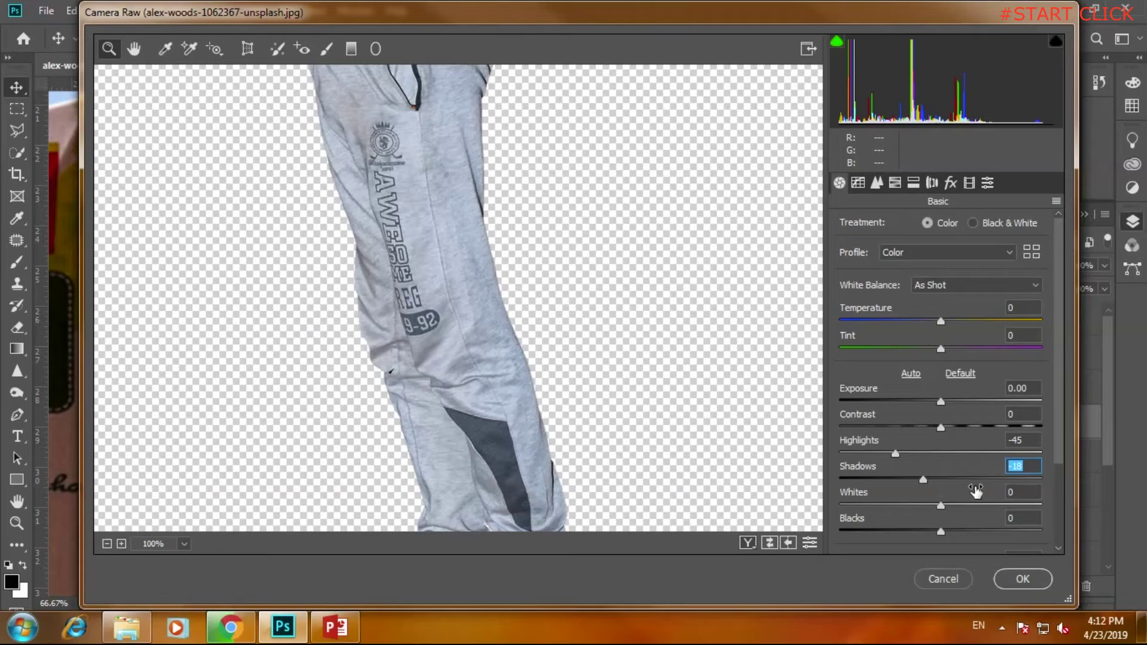
{"action": "scroll", "coordinate": [977, 490], "scroll_direction": "down", "scroll_amount": 3}
{"action": "left_click_drag", "start_coordinate": [942, 418], "coordinate": [916, 418]}
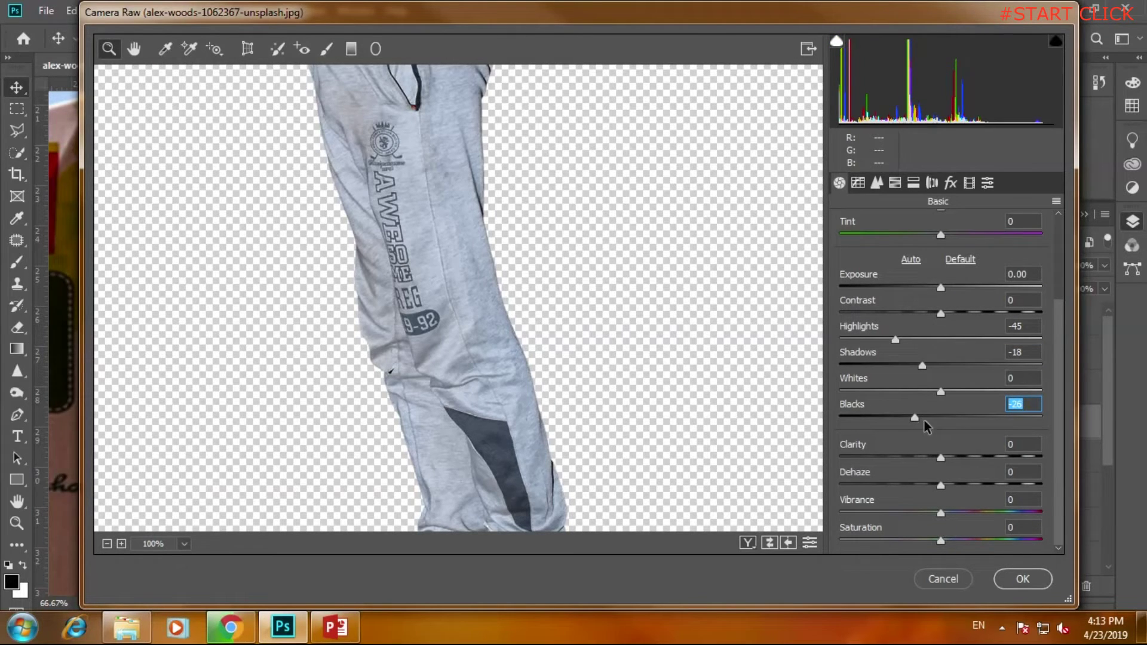
{"action": "left_click_drag", "start_coordinate": [940, 457], "coordinate": [963, 458]}
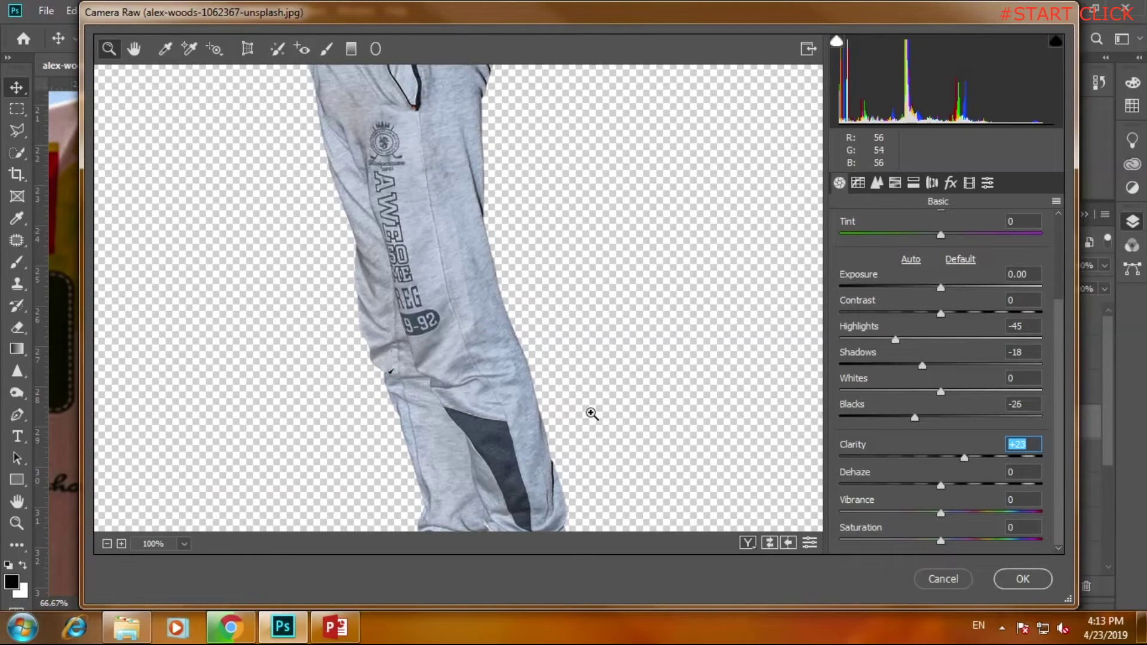
{"action": "mouse_move", "coordinate": [526, 422]}
{"action": "left_mouse_down"}
{"action": "mouse_move", "coordinate": [502, 267]}
{"action": "mouse_move", "coordinate": [482, 276]}
{"action": "mouse_move", "coordinate": [496, 436]}
{"action": "mouse_move", "coordinate": [455, 388]}
{"action": "left_mouse_up"}
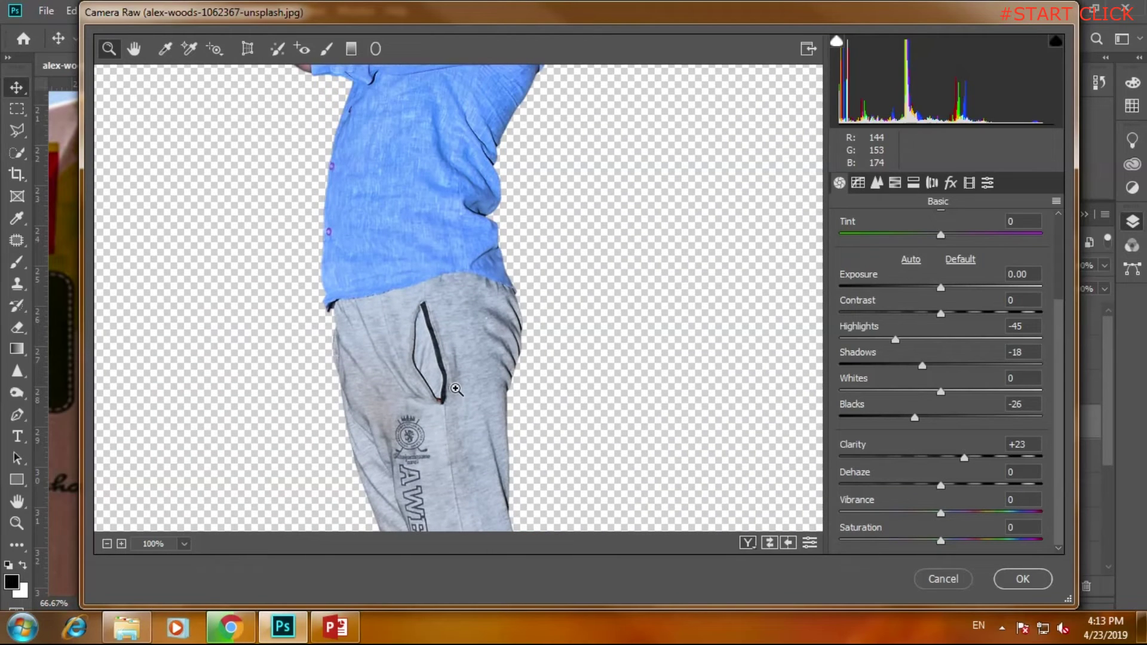
{"action": "left_click", "coordinate": [913, 184]}
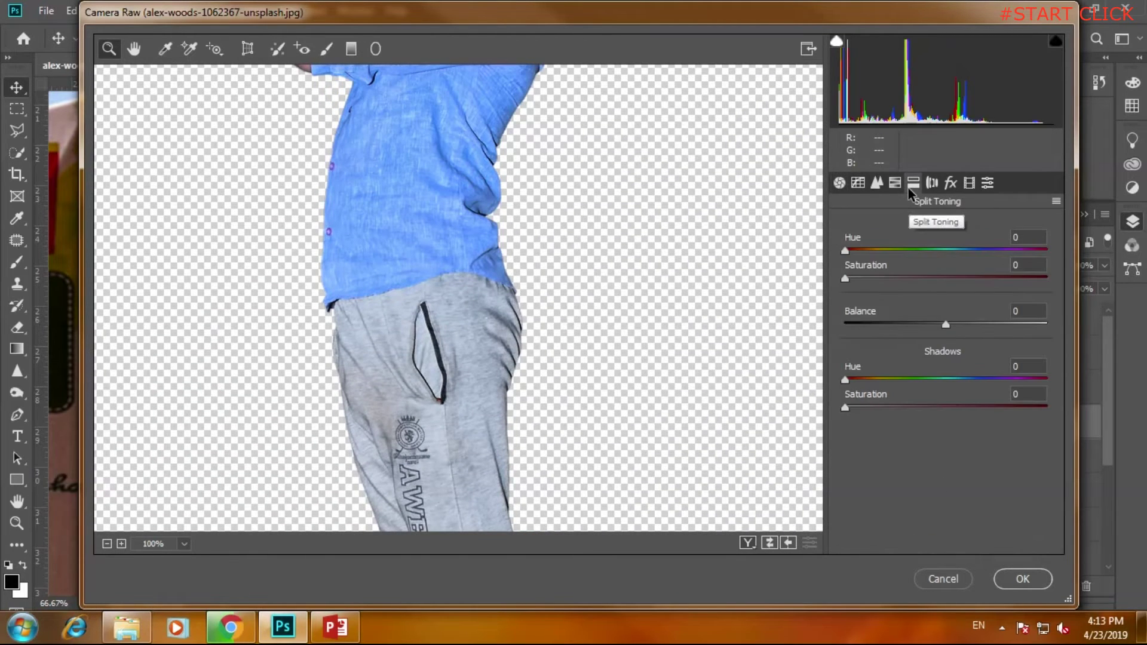
In HSL, desaturate Blues to -36 and Oranges to -23, and brighten Oranges luminance.
{"action": "left_click", "coordinate": [894, 184]}
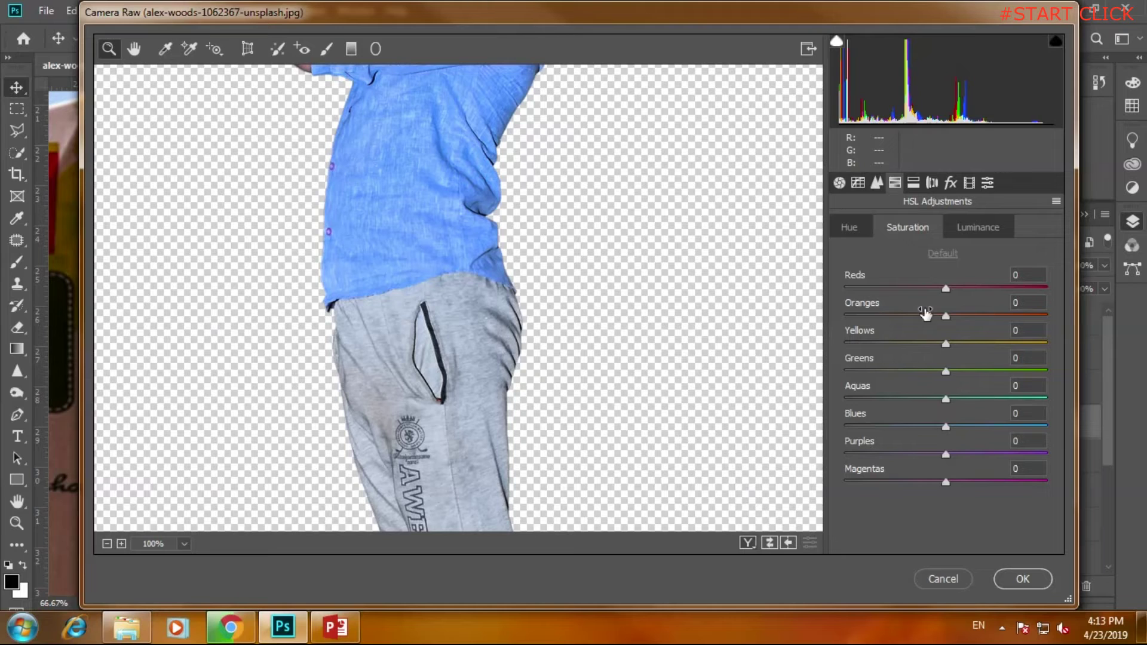
{"action": "left_click_drag", "start_coordinate": [948, 427], "coordinate": [913, 435]}
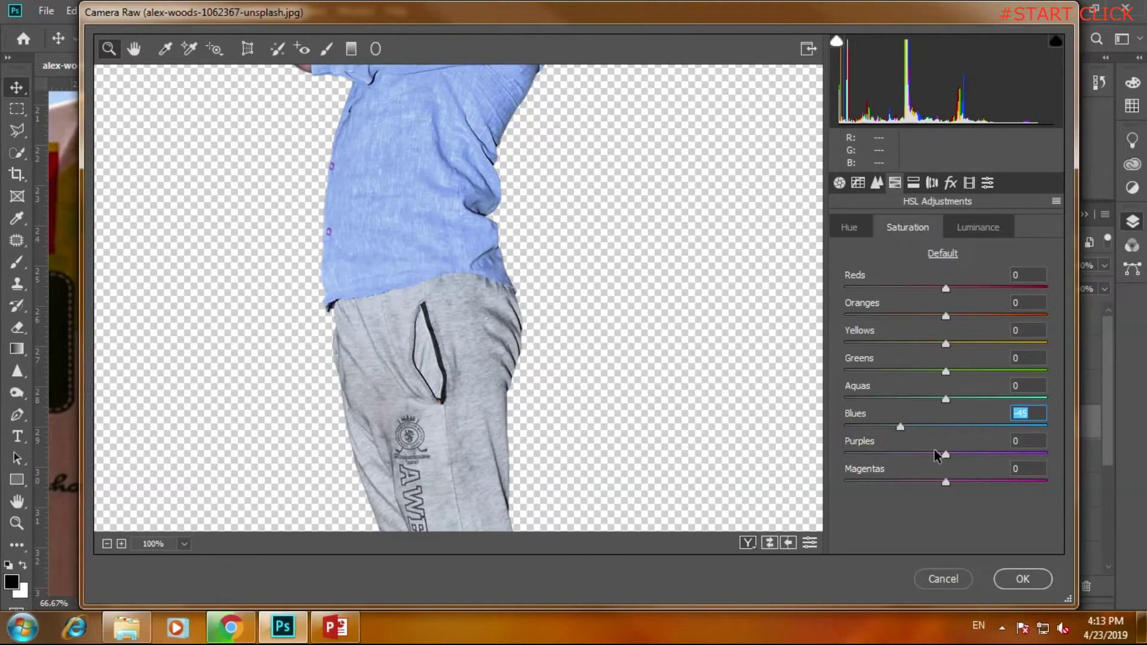
{"action": "left_click_drag", "start_coordinate": [520, 205], "coordinate": [536, 391]}
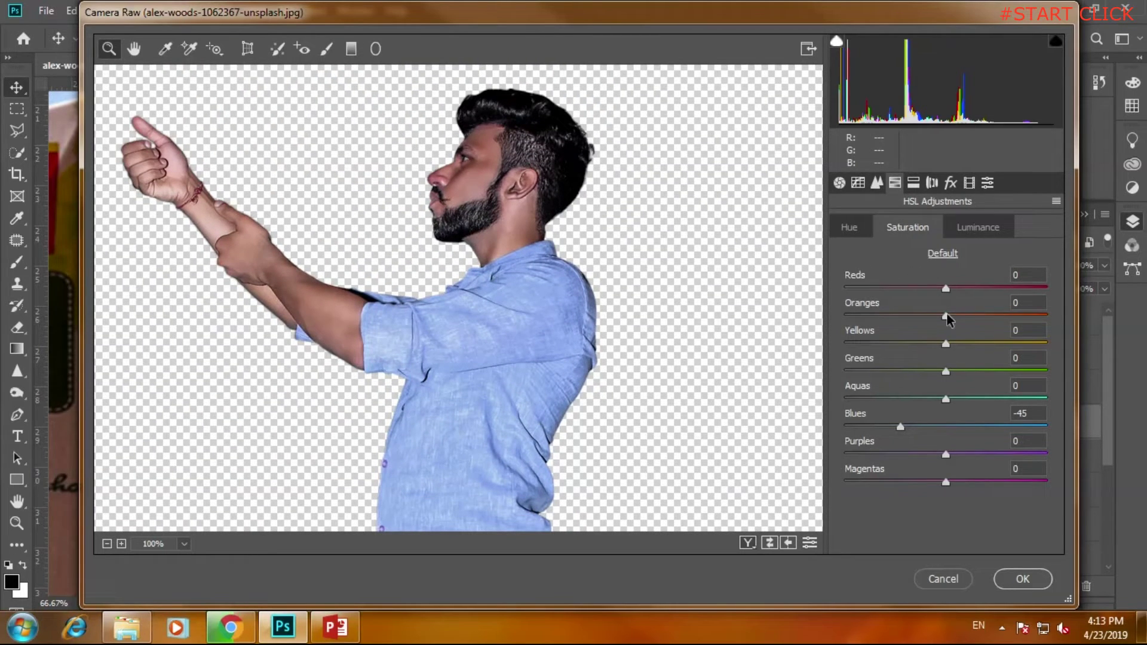
{"action": "left_click_drag", "start_coordinate": [947, 317], "coordinate": [924, 321]}
{"action": "left_click", "coordinate": [974, 230]}
{"action": "left_click_drag", "start_coordinate": [946, 317], "coordinate": [977, 317]}
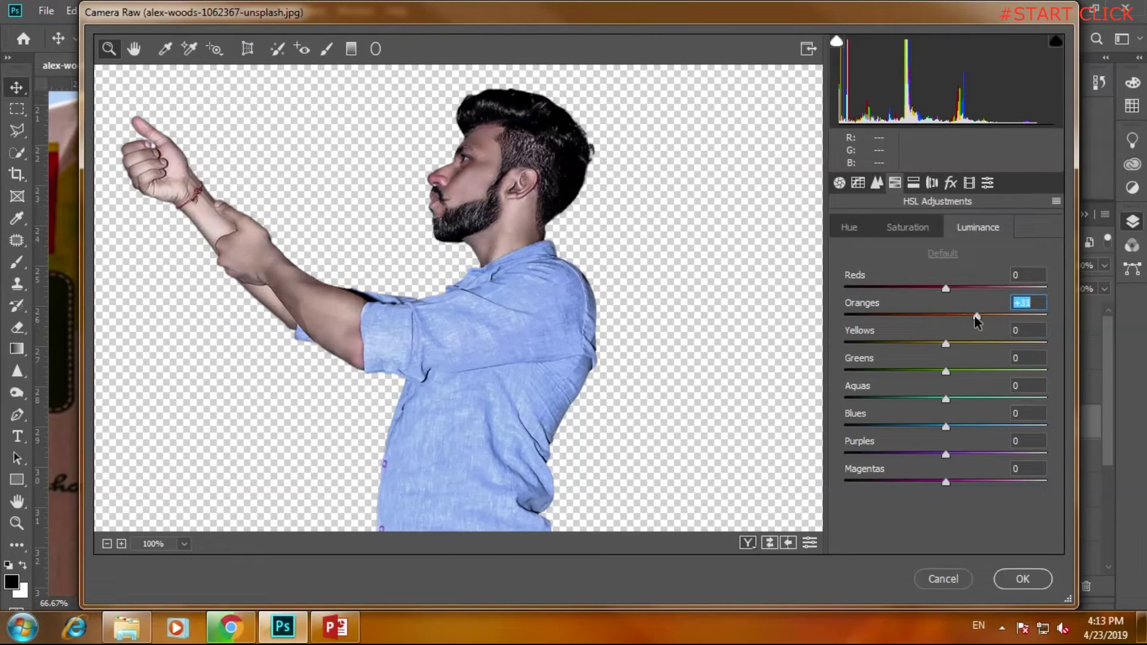
{"action": "left_click", "coordinate": [911, 238]}
{"action": "left_click_drag", "start_coordinate": [902, 318], "coordinate": [924, 317]}
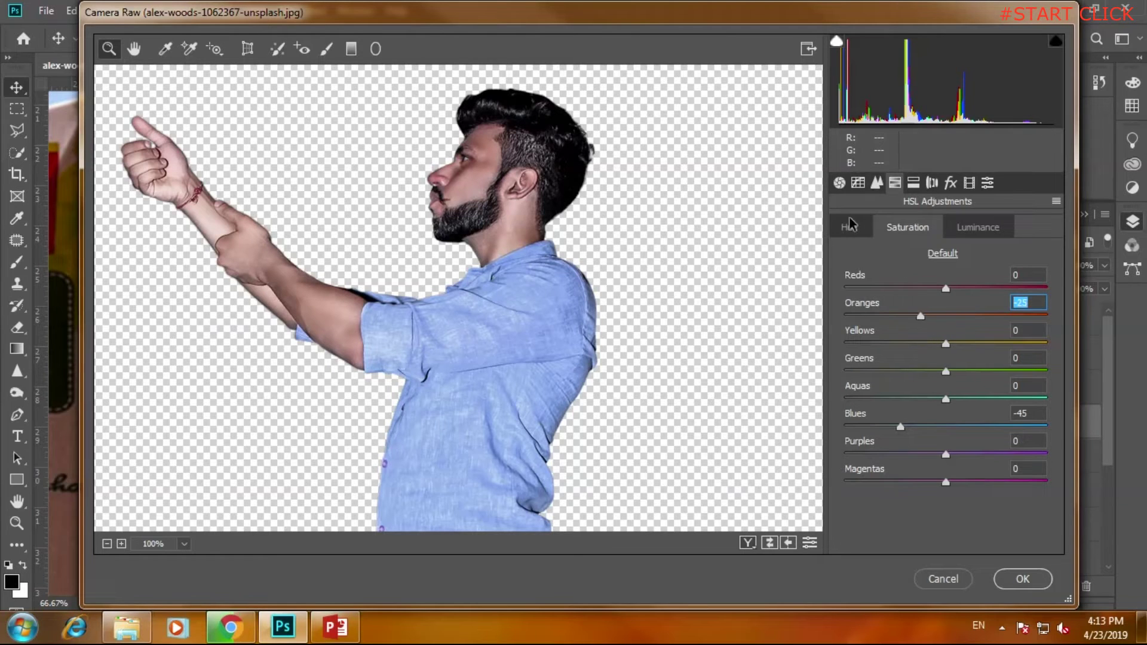
Revise Basic to Highlights -26, Clarity +8 and Blacks +61, then apply the filter.
{"action": "left_click", "coordinate": [876, 182]}
{"action": "left_click", "coordinate": [840, 182]}
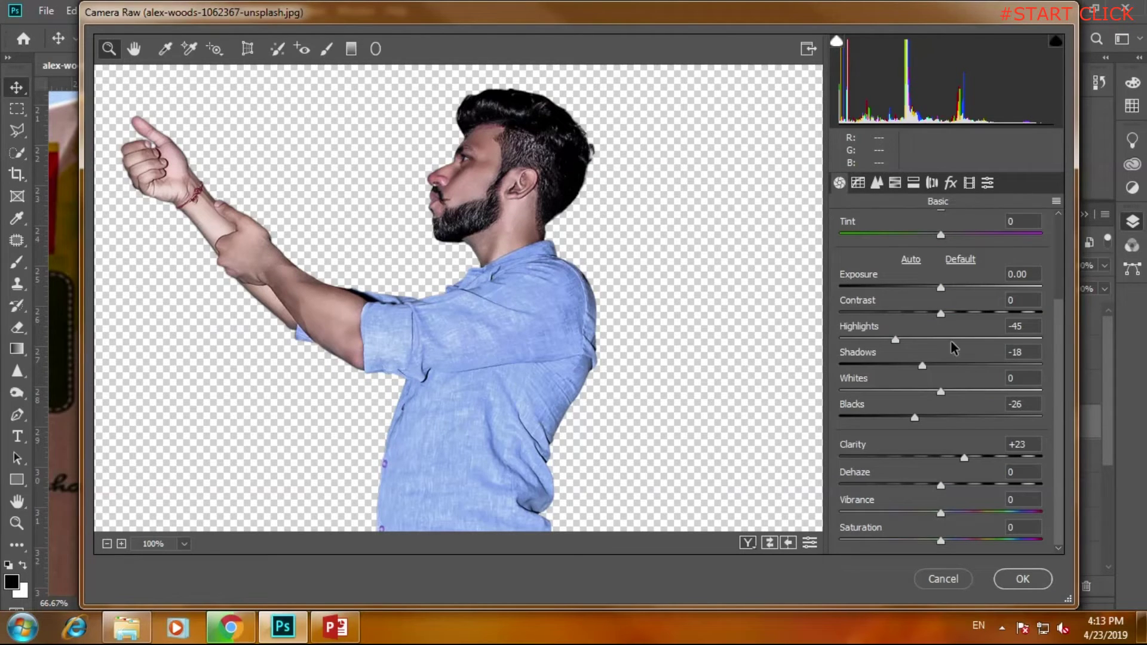
{"action": "left_click_drag", "start_coordinate": [895, 341], "coordinate": [915, 341]}
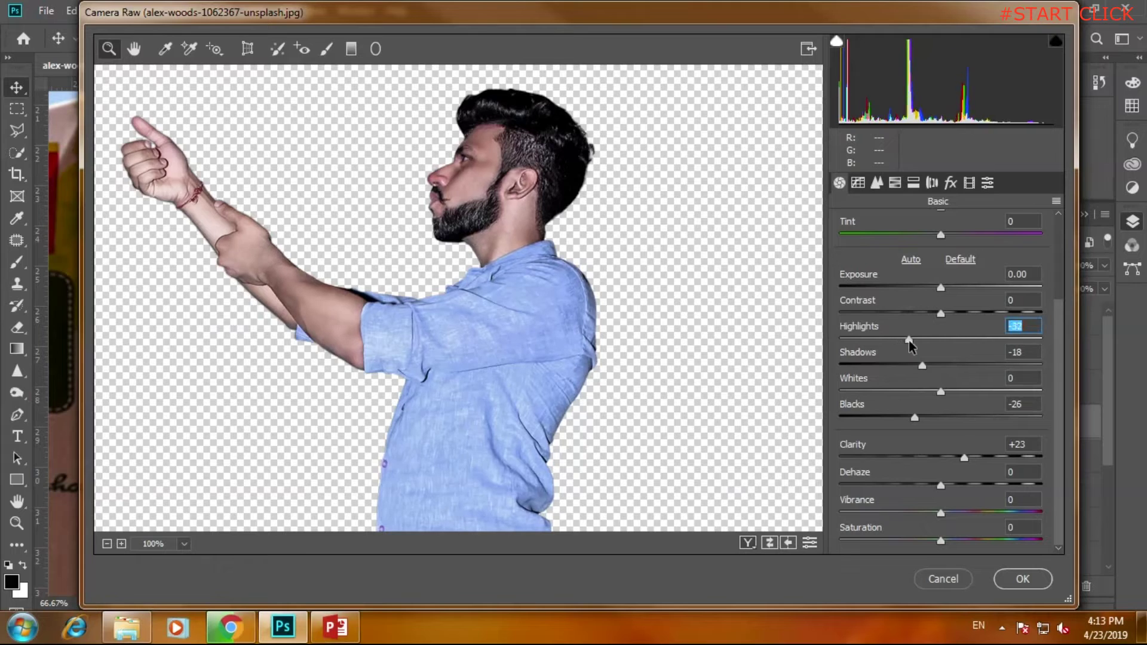
{"action": "left_click_drag", "start_coordinate": [968, 460], "coordinate": [953, 460]}
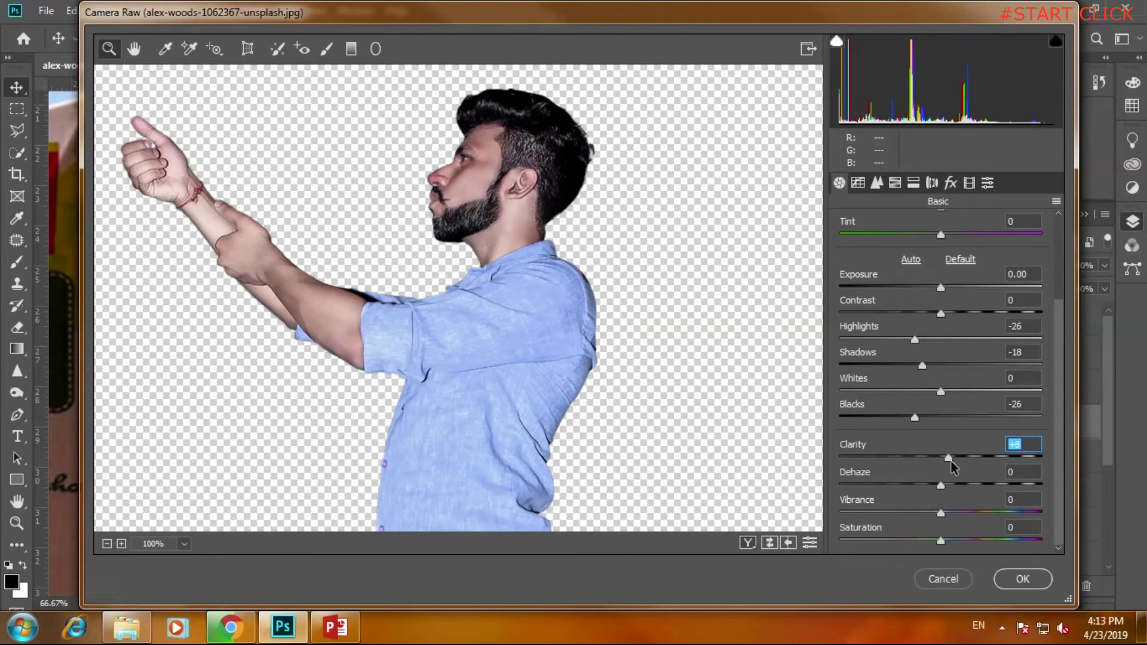
{"action": "left_click_drag", "start_coordinate": [915, 416], "coordinate": [926, 417]}
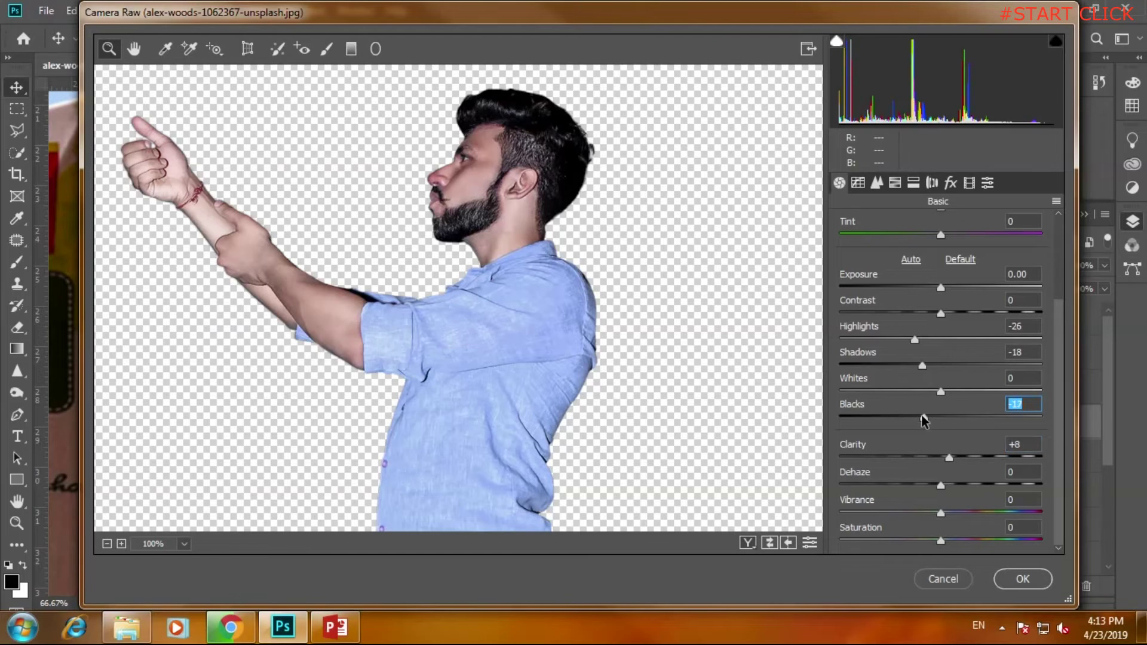
{"action": "mouse_move", "coordinate": [928, 417]}
{"action": "left_mouse_down"}
{"action": "mouse_move", "coordinate": [1032, 417]}
{"action": "mouse_move", "coordinate": [1002, 417]}
{"action": "left_mouse_up"}
{"action": "left_click_drag", "start_coordinate": [597, 410], "coordinate": [604, 181]}
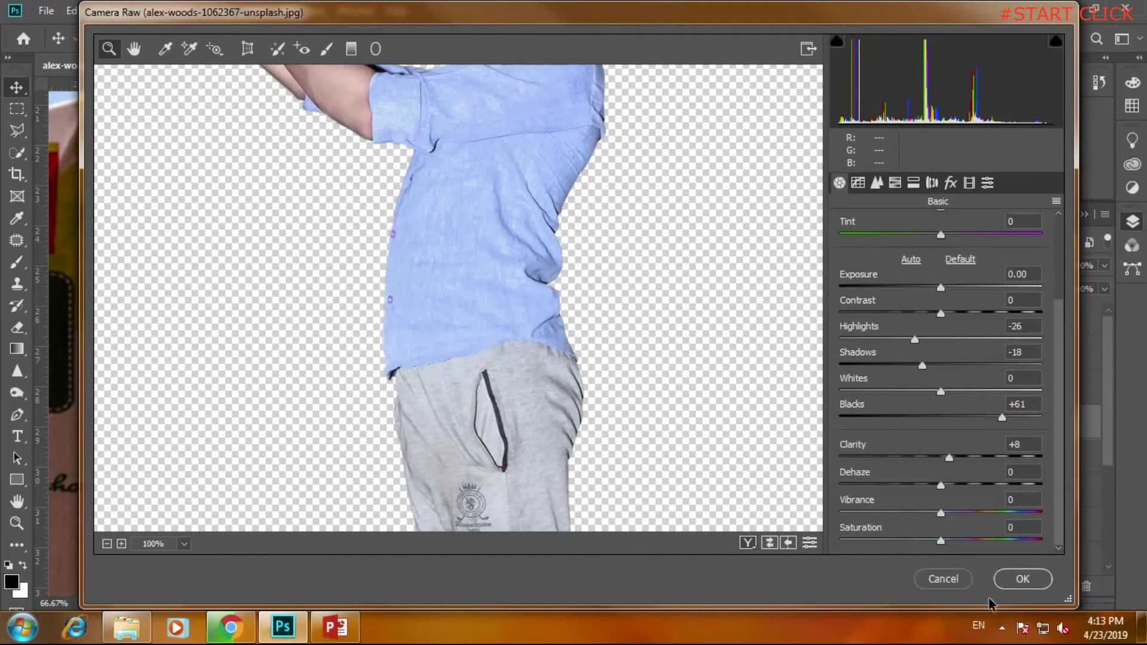
{"action": "left_click", "coordinate": [1014, 582]}
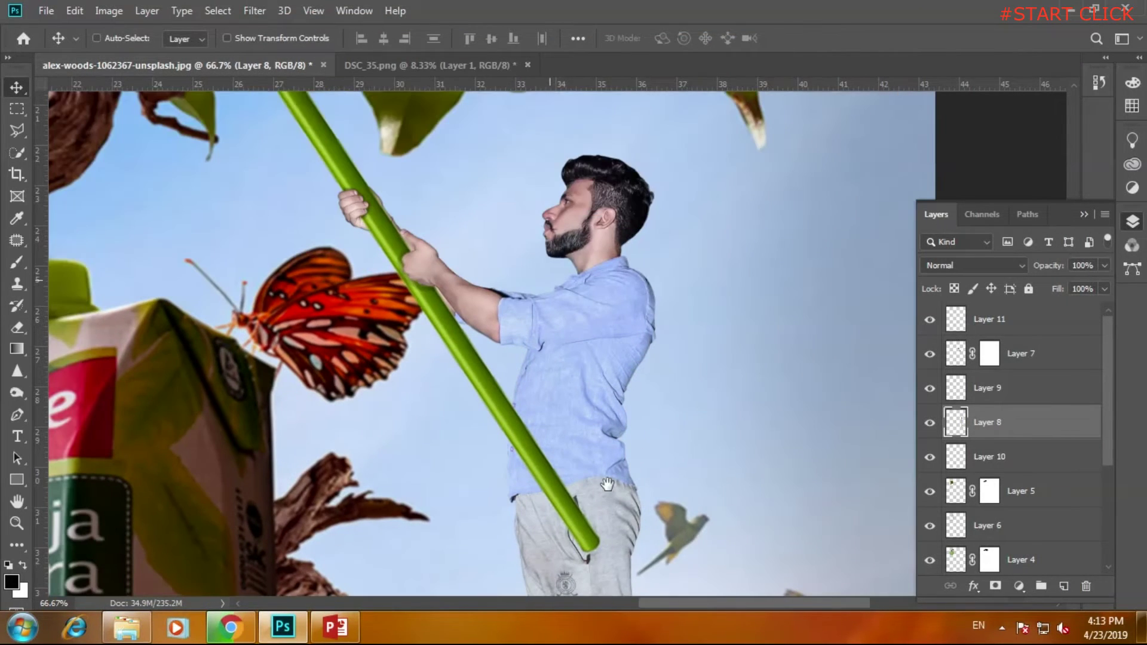
Zoom out and recentre to frame the whole regraded composite, then make Layer 11 active.
{"action": "mouse_move", "coordinate": [525, 188]}
{"action": "left_mouse_down"}
{"action": "mouse_move", "coordinate": [585, 391]}
{"action": "mouse_move", "coordinate": [589, 292]}
{"action": "left_mouse_up"}
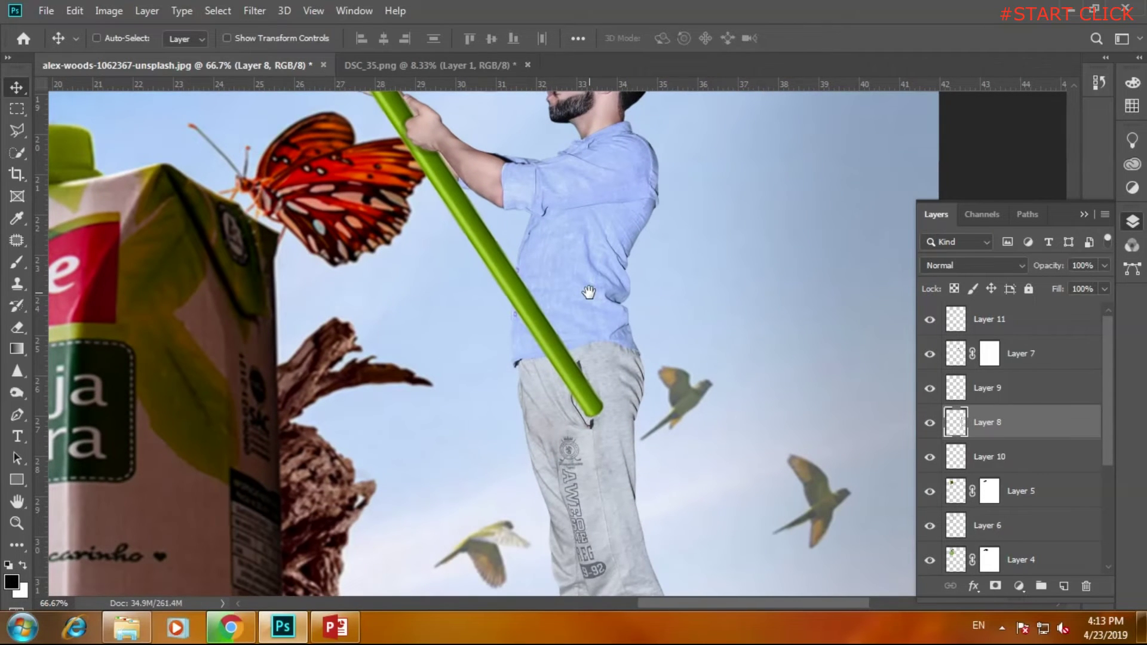
{"action": "key", "text": "ctrl+minus"}
{"action": "key", "text": "ctrl+minus"}
{"action": "key", "text": "ctrl+minus"}
{"action": "key", "text": "ctrl+minus"}
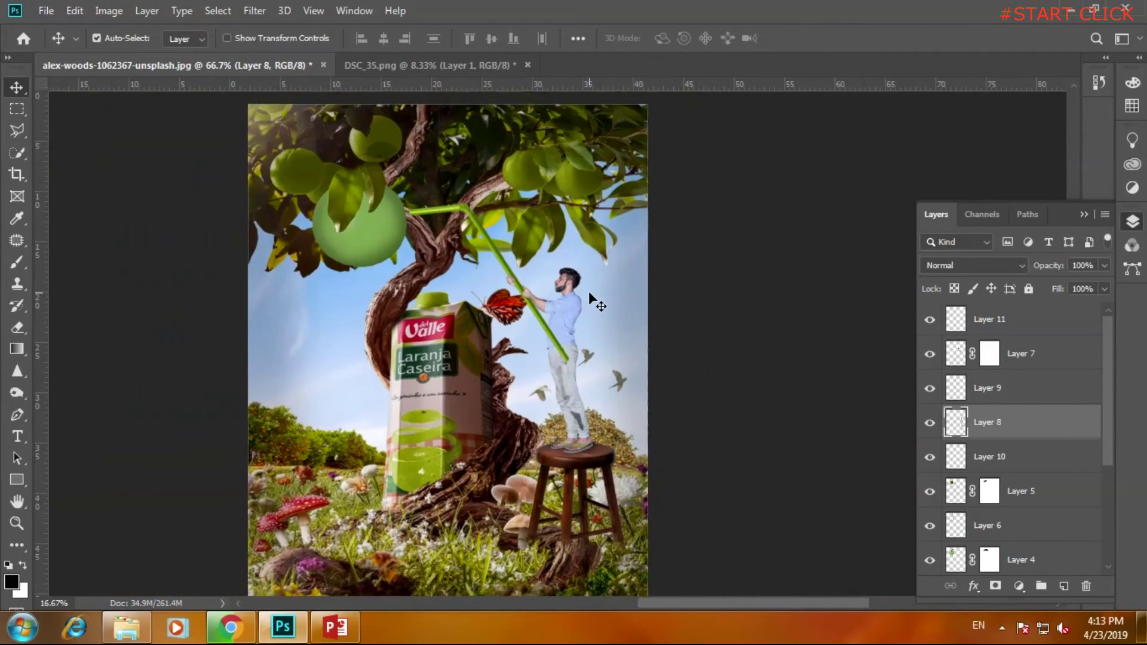
{"action": "key", "text": "ctrl+minus"}
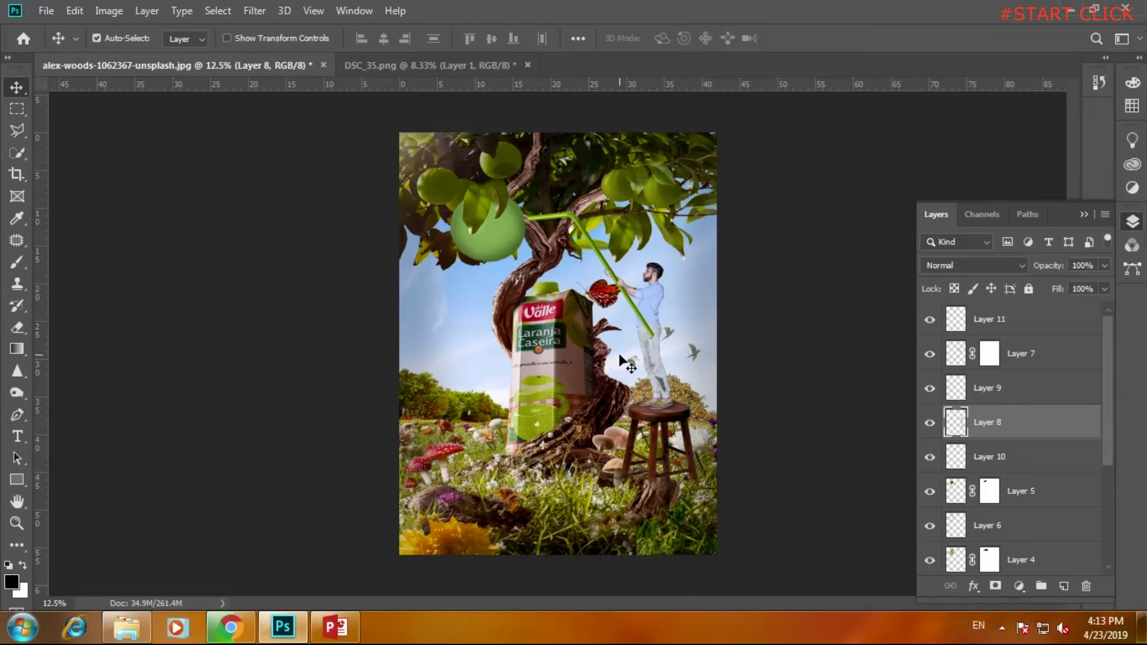
{"action": "key", "text": "ctrl+plus"}
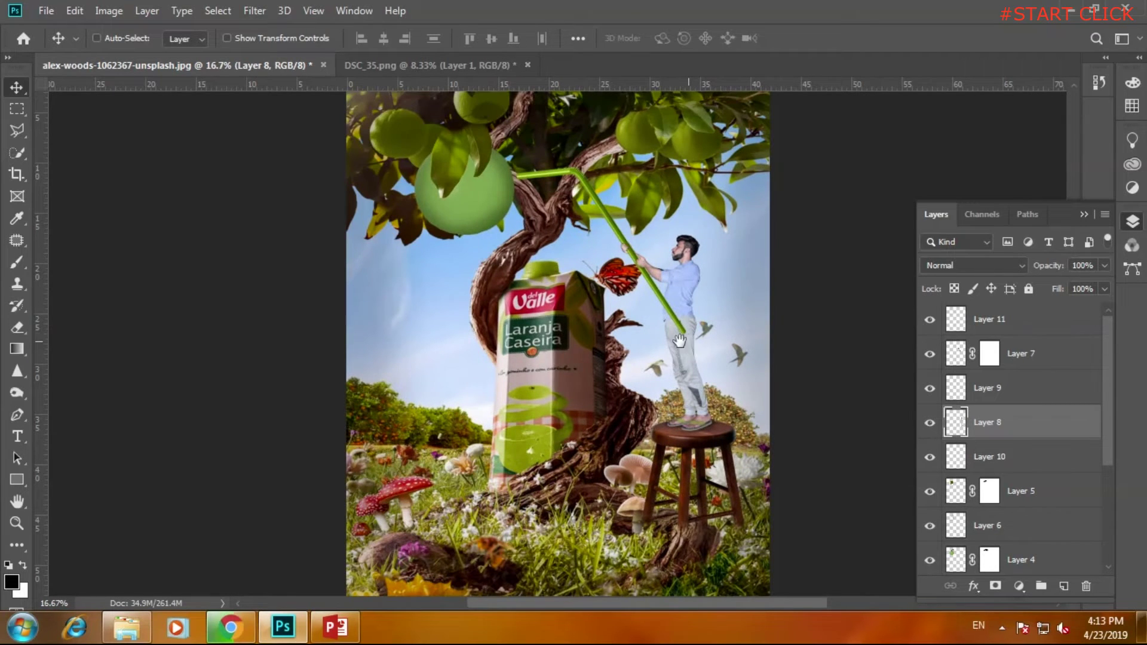
{"action": "left_click_drag", "start_coordinate": [680, 340], "coordinate": [566, 350]}
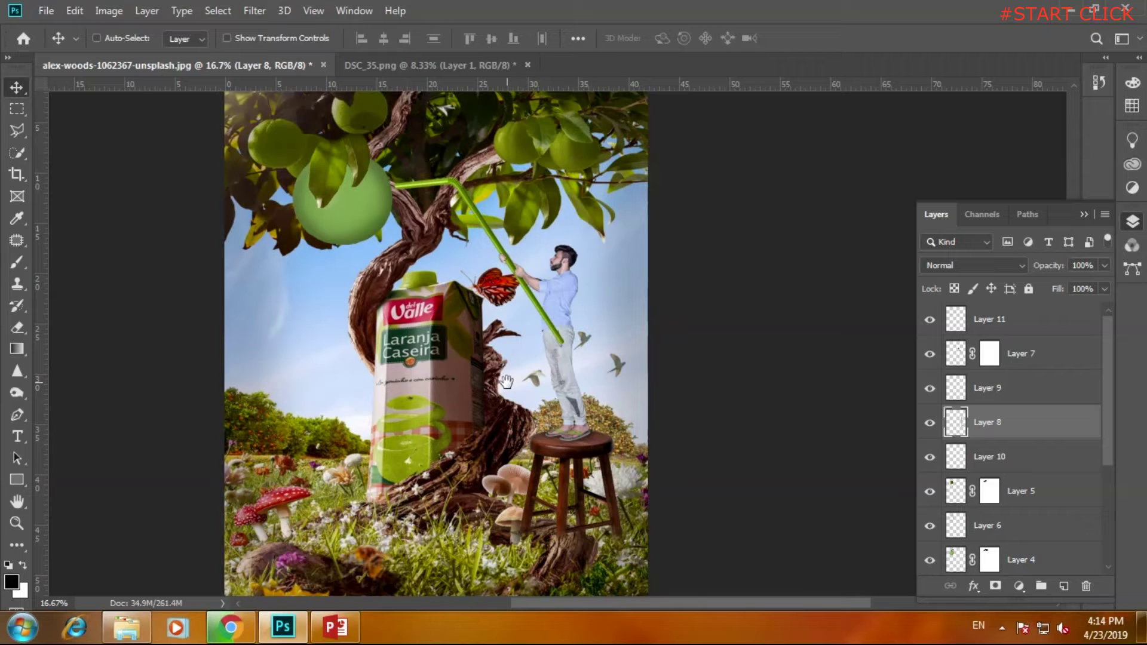
{"action": "mouse_move", "coordinate": [575, 370]}
{"action": "left_mouse_down"}
{"action": "mouse_move", "coordinate": [571, 474]}
{"action": "mouse_move", "coordinate": [449, 455]}
{"action": "left_mouse_up"}
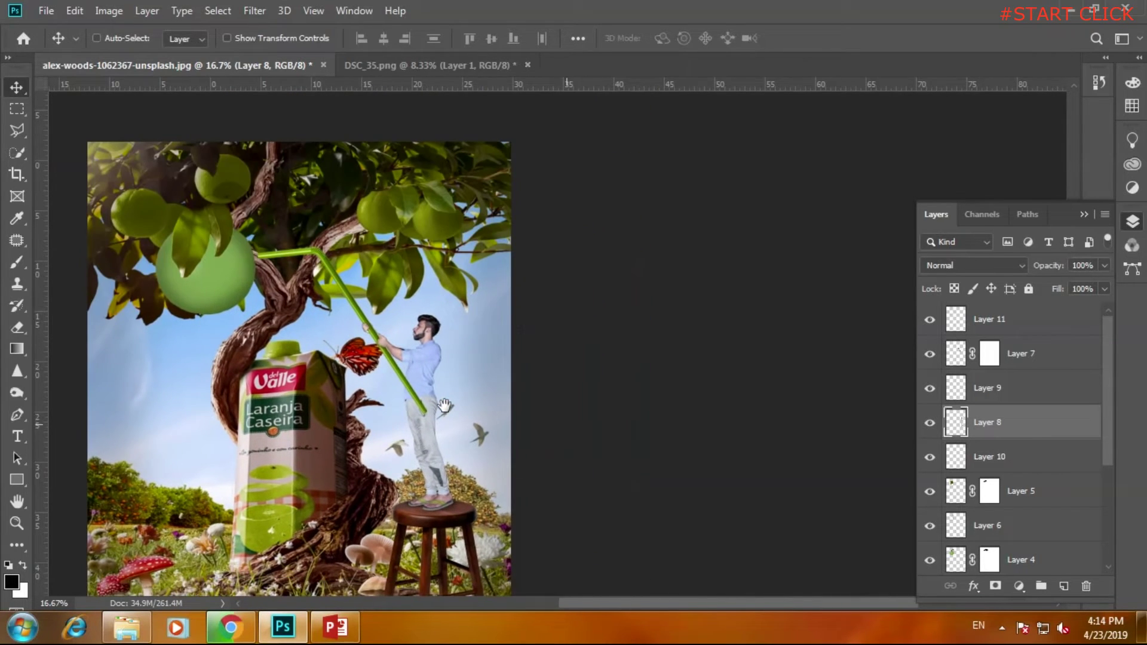
{"action": "left_click_drag", "start_coordinate": [505, 412], "coordinate": [551, 332]}
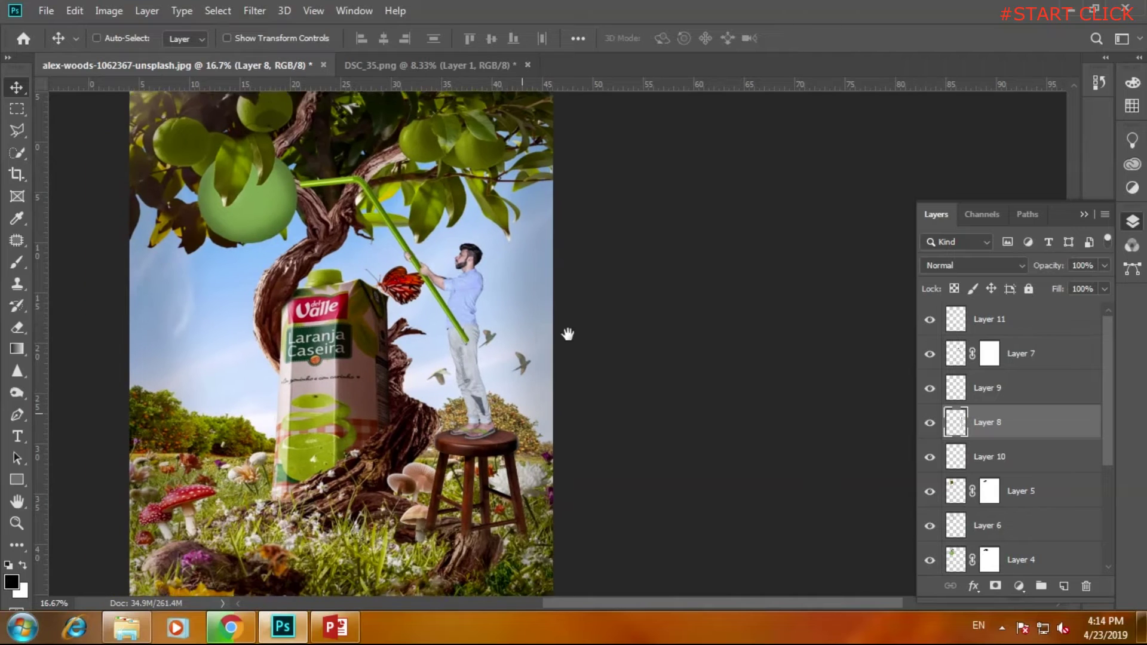
{"action": "left_click", "coordinate": [996, 322]}
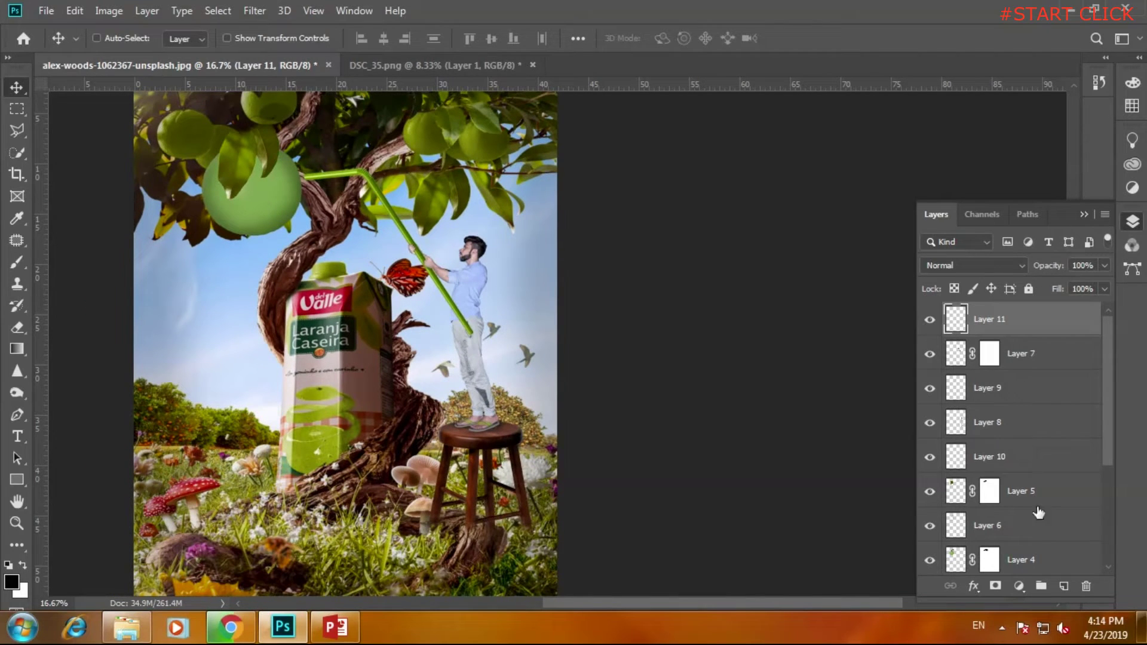
Add new empty layers, including one directly above Layer 1 copy.
{"action": "left_click", "coordinate": [1062, 588]}
{"action": "scroll", "coordinate": [997, 526], "scroll_direction": "down", "scroll_amount": 2}
{"action": "scroll", "coordinate": [996, 543], "scroll_direction": "down", "scroll_amount": 4}
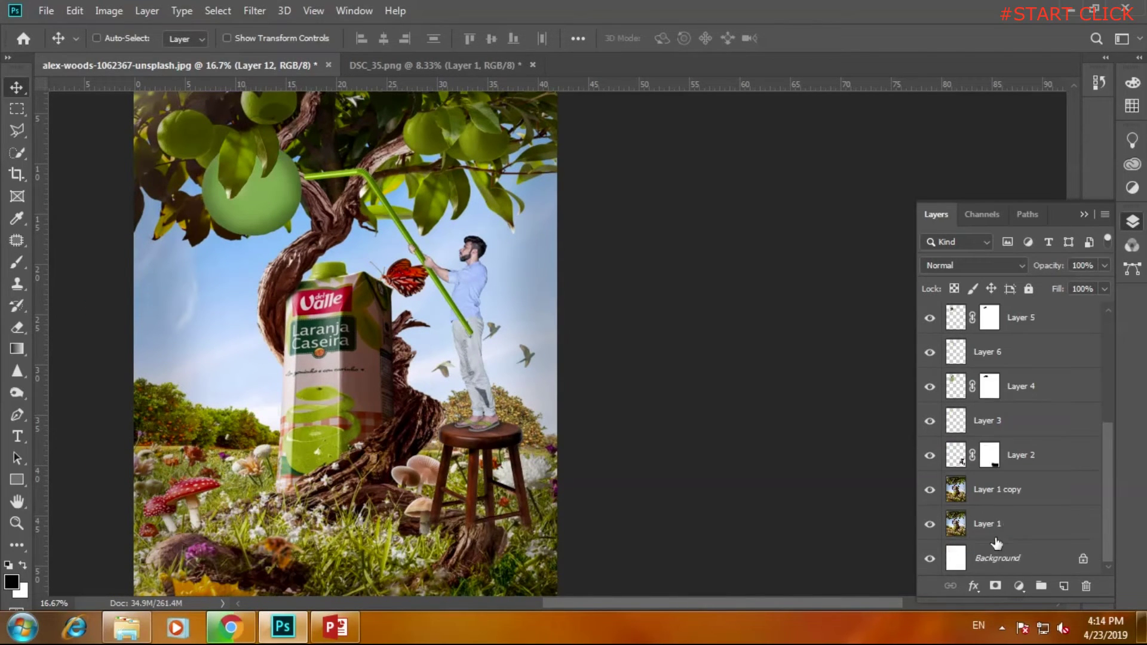
{"action": "left_click", "coordinate": [1005, 490]}
{"action": "left_click", "coordinate": [1064, 586]}
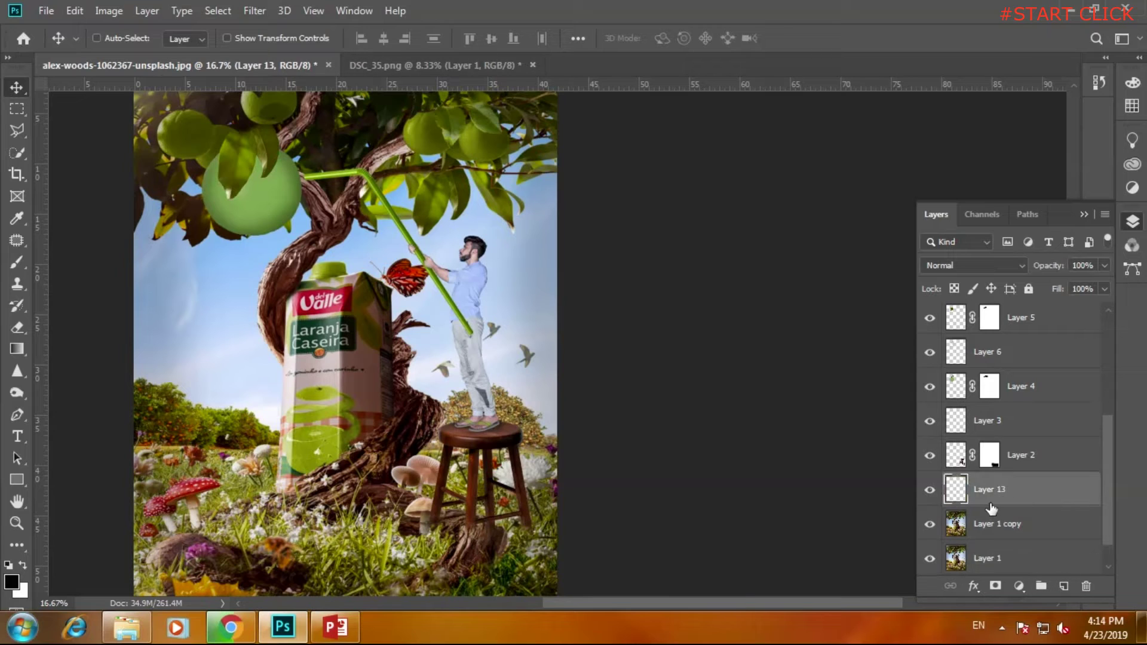
Set the foreground colour to pale peach hex ffc6ab.
{"action": "left_click", "coordinate": [11, 584]}
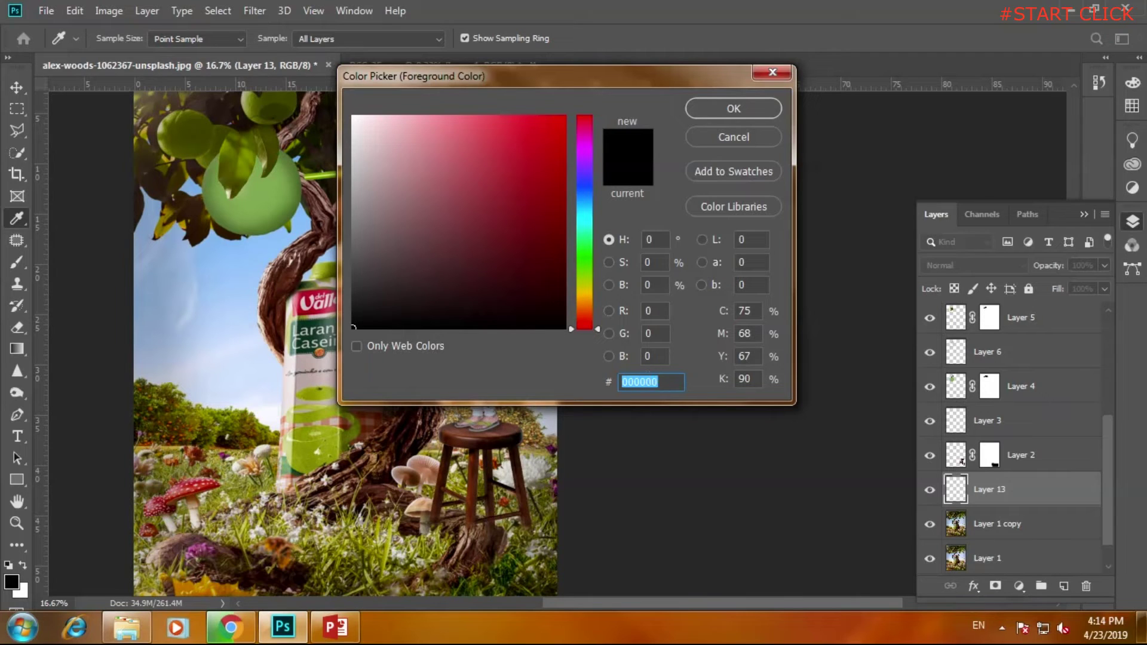
{"action": "type", "text": "ffc"}
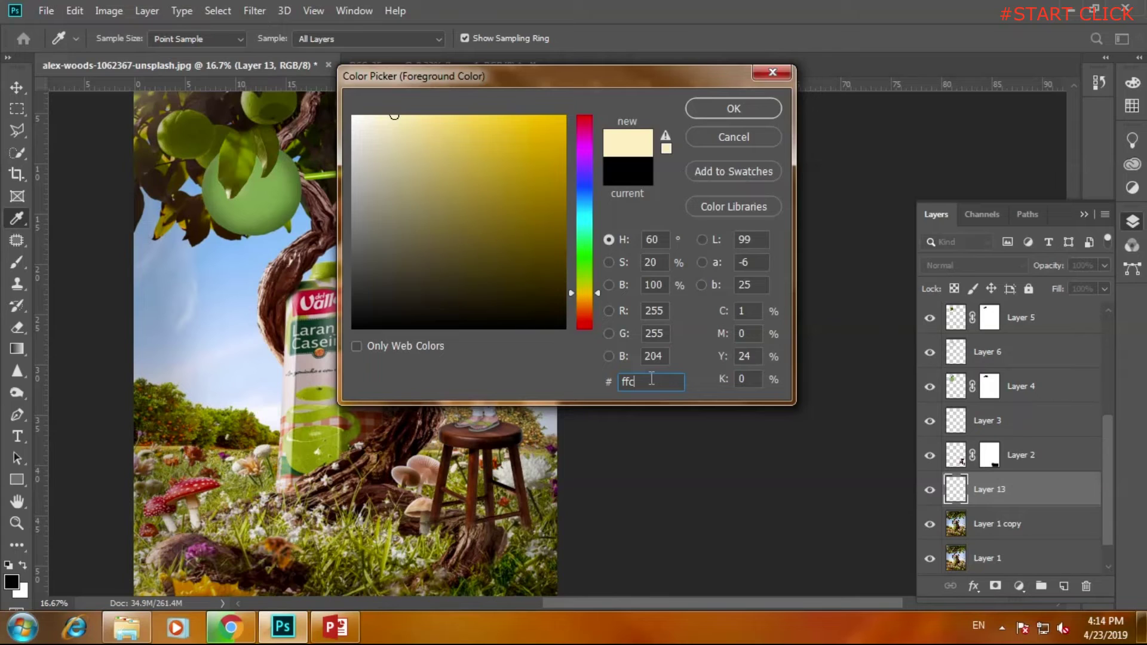
{"action": "type", "text": "6ab"}
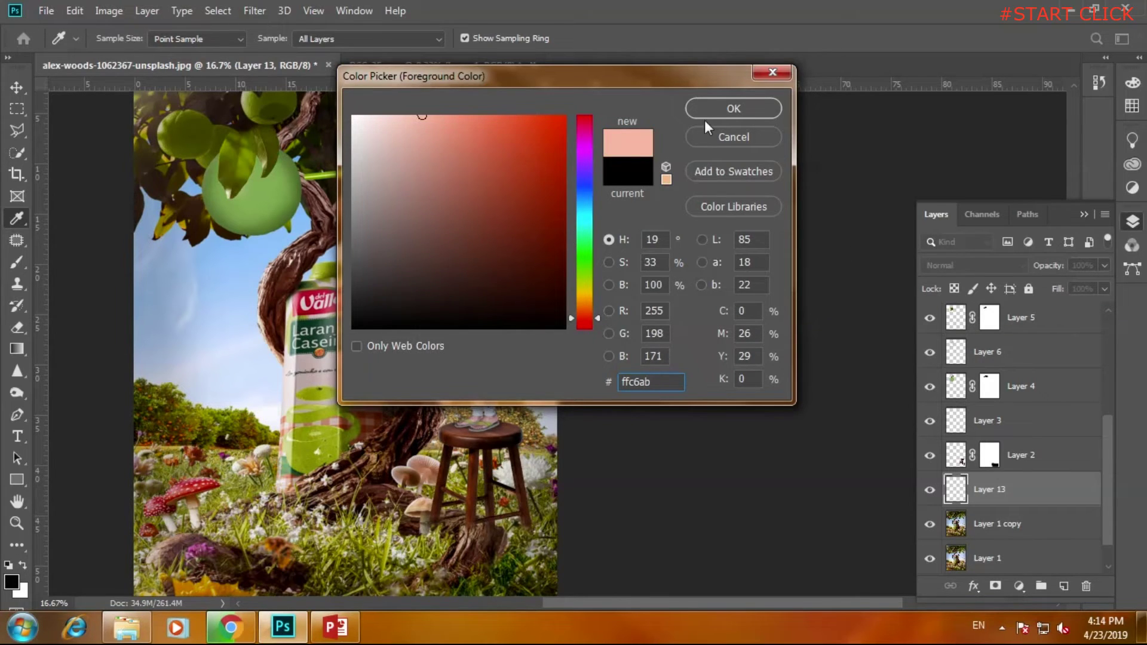
{"action": "key", "text": "v"}
{"action": "left_click", "coordinate": [724, 110]}
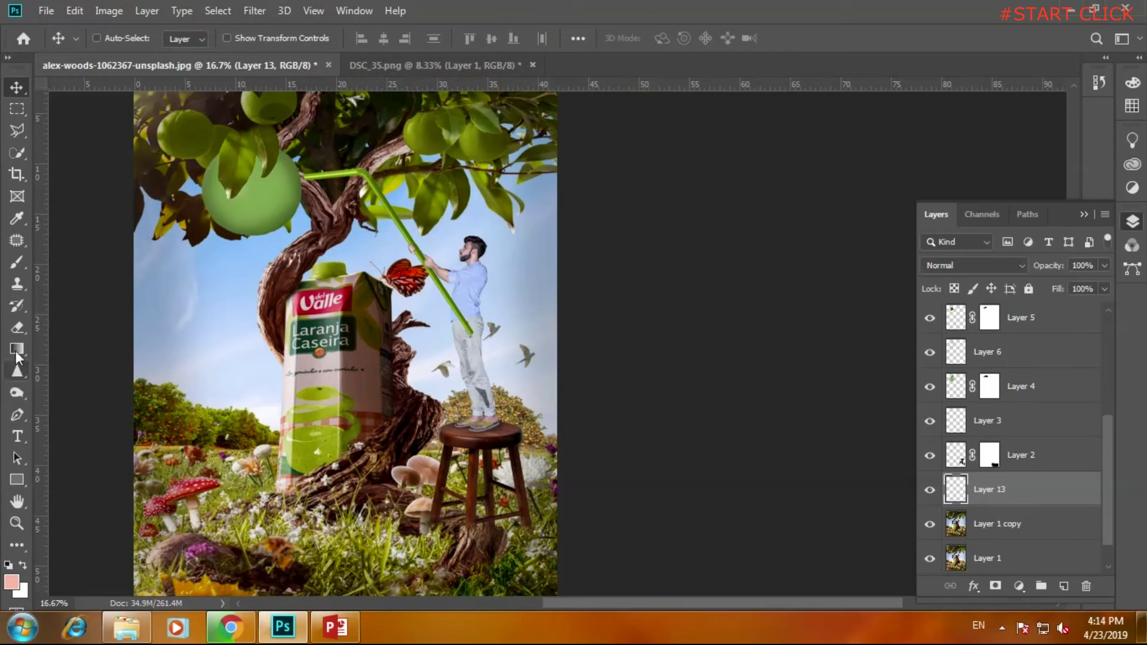
Choose the standard Brush and set Layer 13's blend mode to Screen.
{"action": "left_click", "coordinate": [16, 260]}
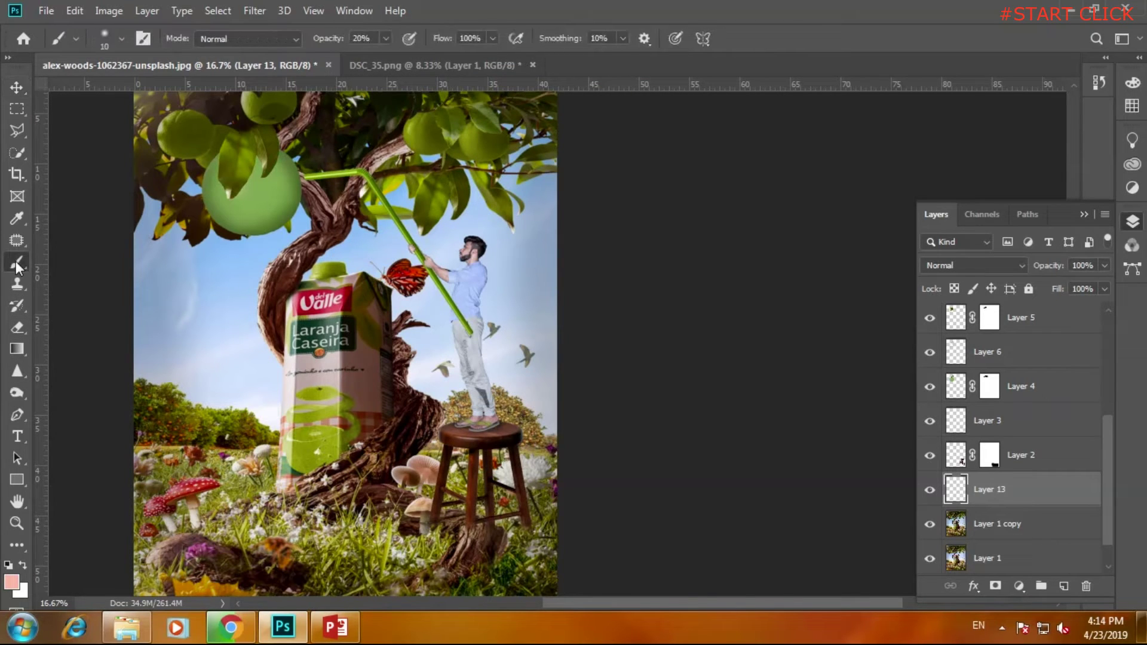
{"action": "right_click", "coordinate": [17, 261]}
{"action": "left_click", "coordinate": [84, 260]}
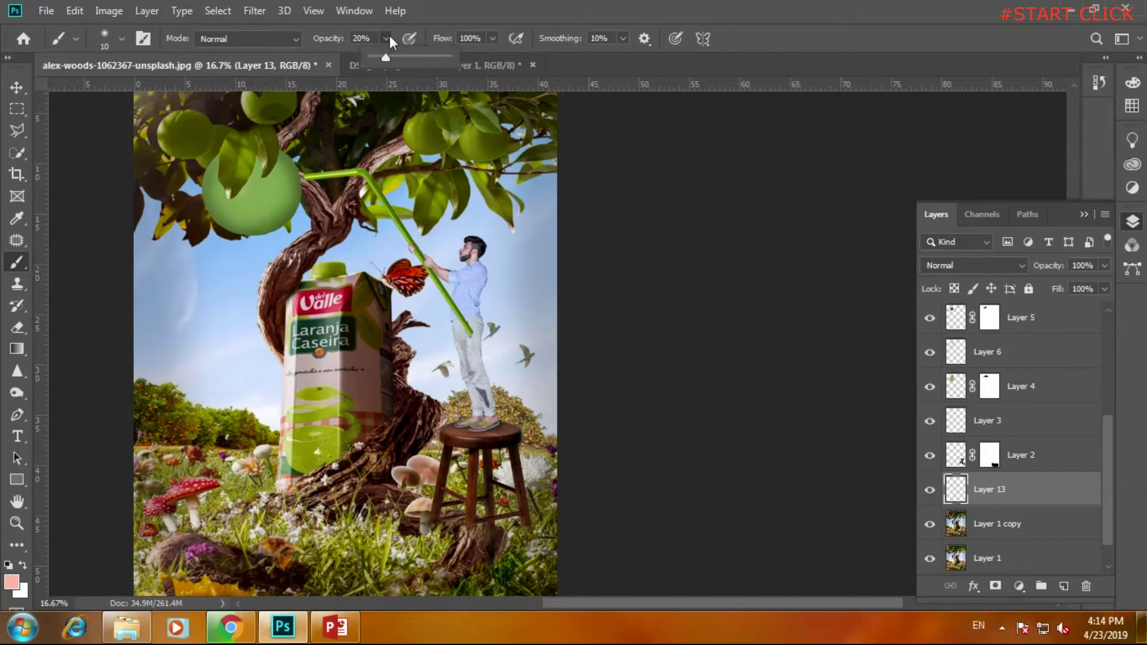
{"action": "left_click", "coordinate": [980, 265]}
{"action": "left_click", "coordinate": [954, 333]}
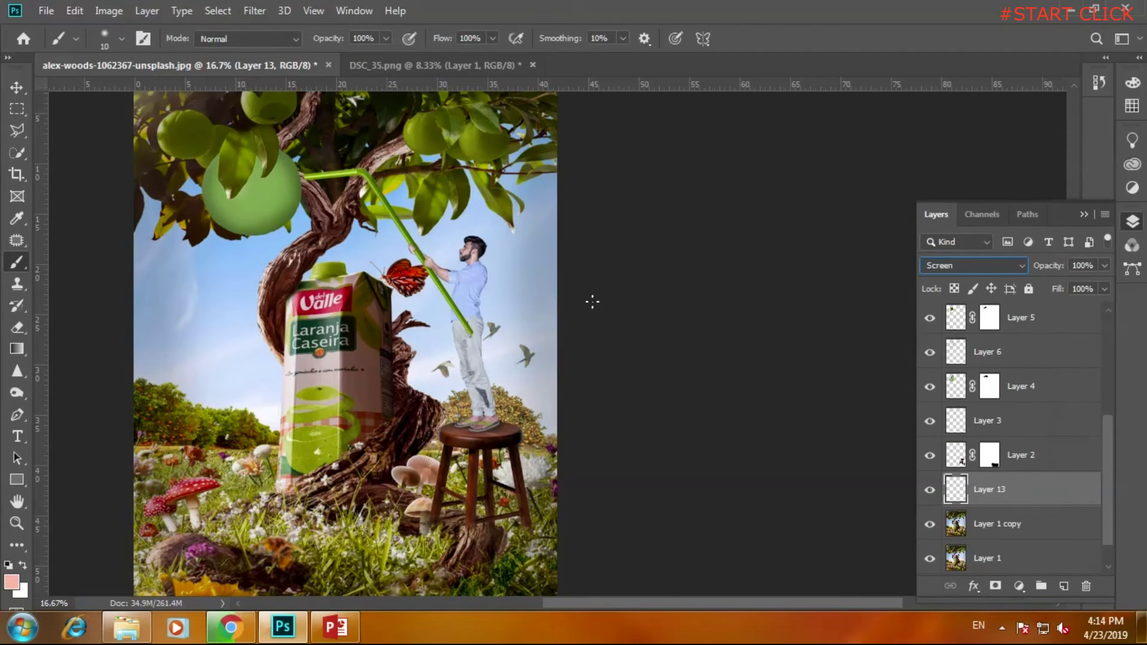
Enlarge the brush to about 1102 px, undo a test glow stroke, and set opacity 29%.
{"action": "right_click", "coordinate": [530, 253]}
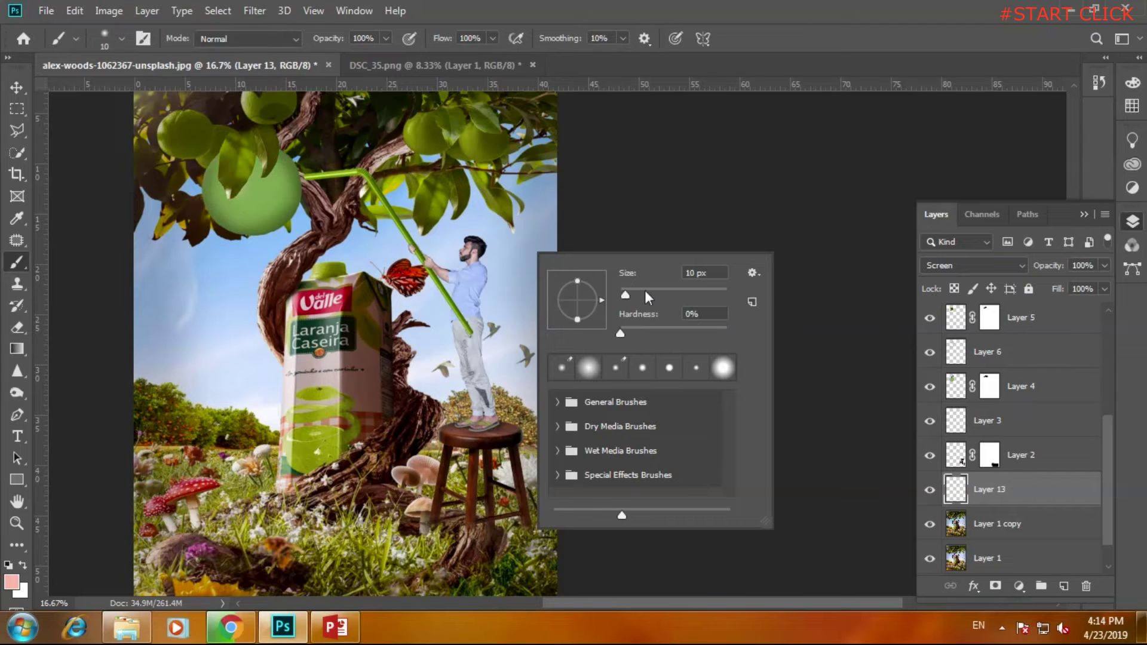
{"action": "left_click", "coordinate": [714, 293]}
{"action": "left_click_drag", "start_coordinate": [717, 293], "coordinate": [720, 292]}
{"action": "left_click", "coordinate": [628, 188]}
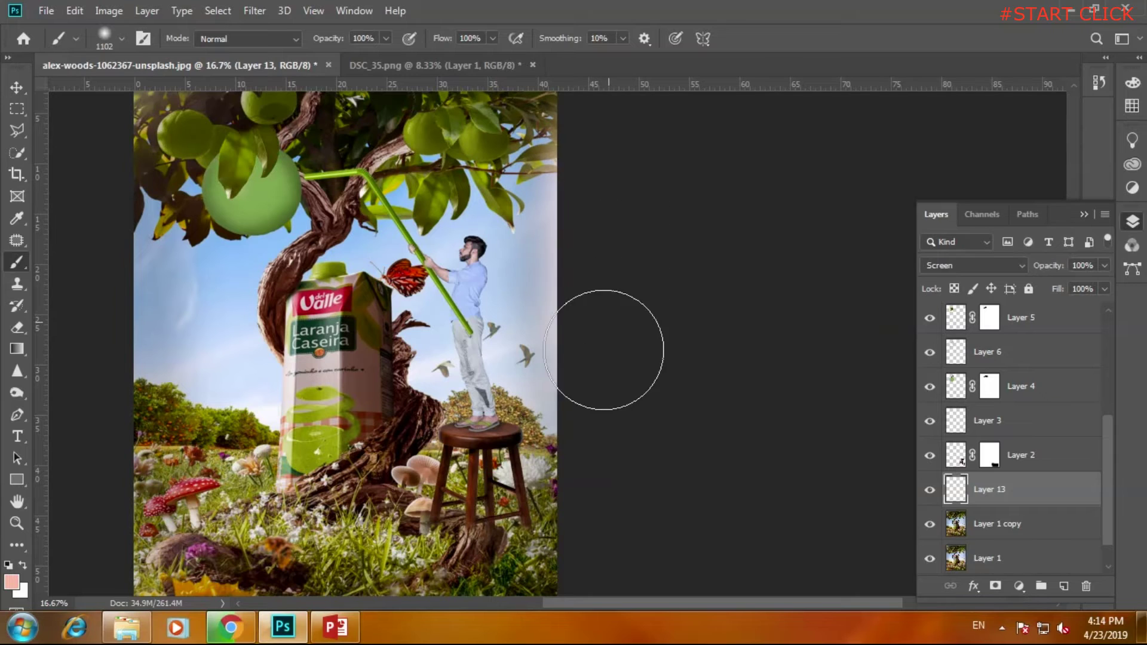
{"action": "left_click_drag", "start_coordinate": [594, 361], "coordinate": [604, 356]}
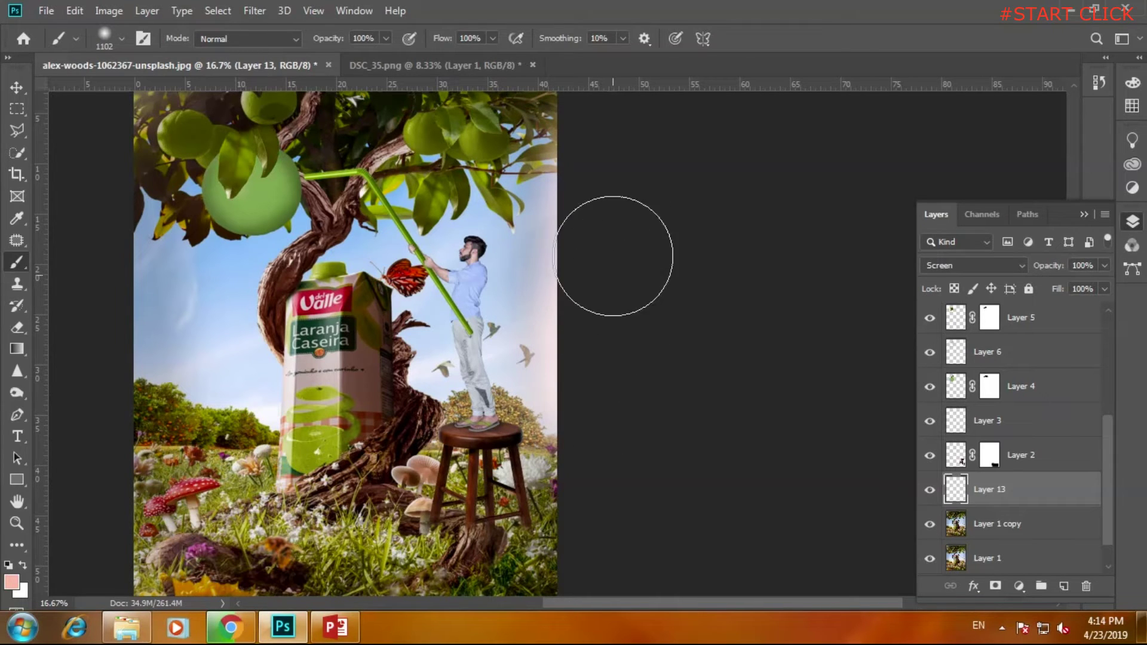
{"action": "key", "text": "ctrl+z"}
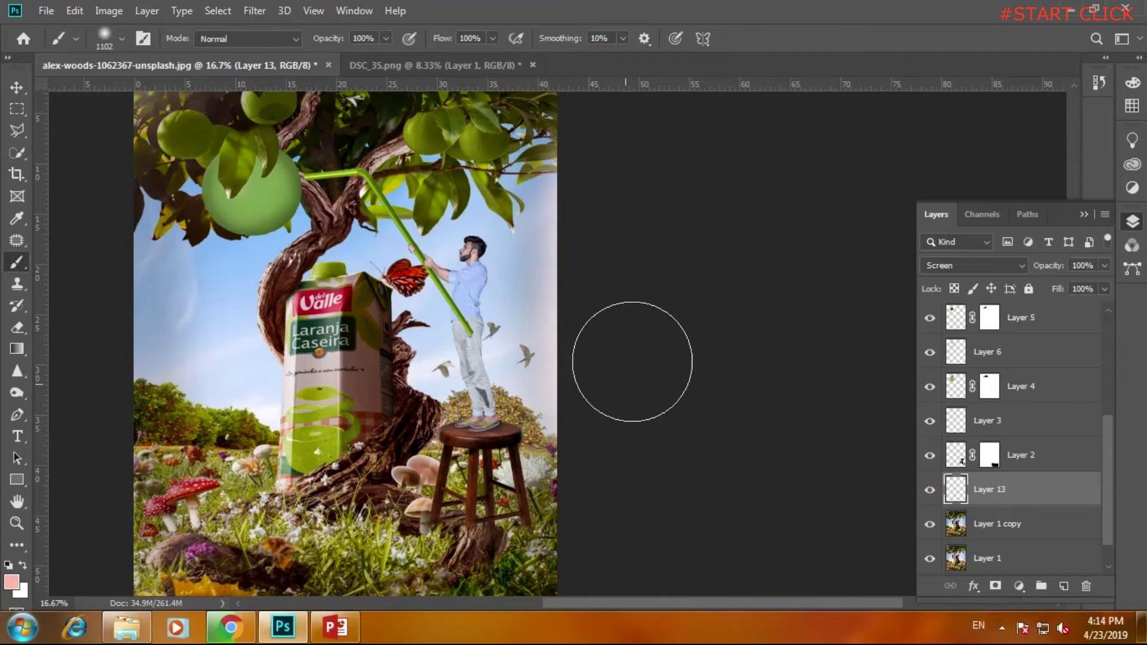
{"action": "key", "text": "ctrl+z"}
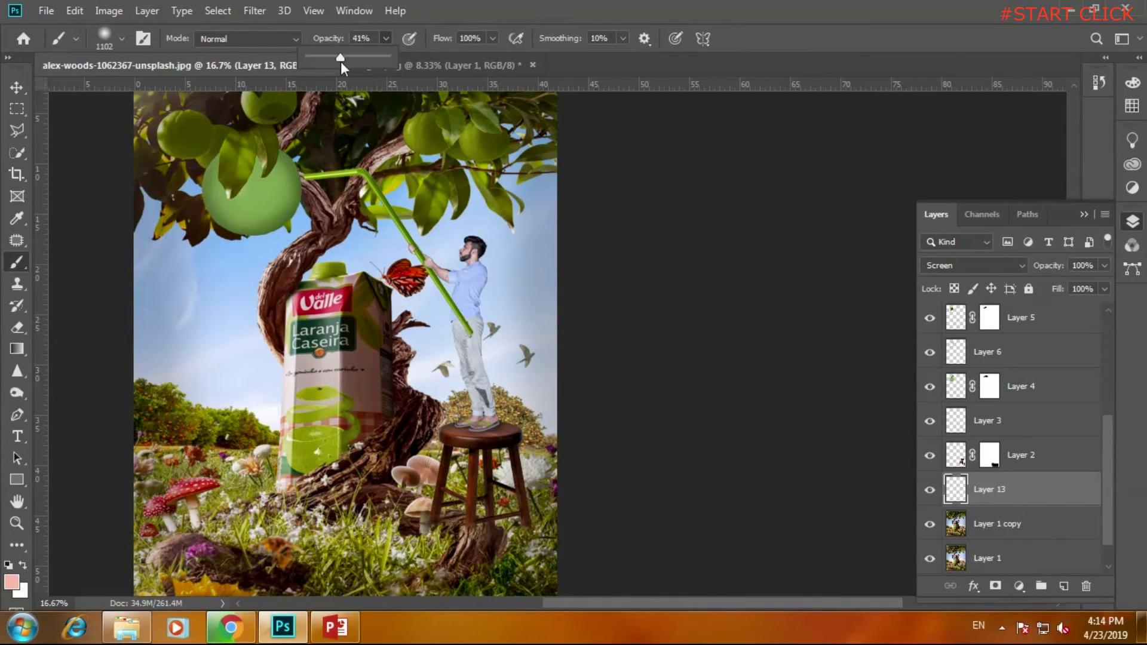
{"action": "left_click_drag", "start_coordinate": [334, 59], "coordinate": [330, 60]}
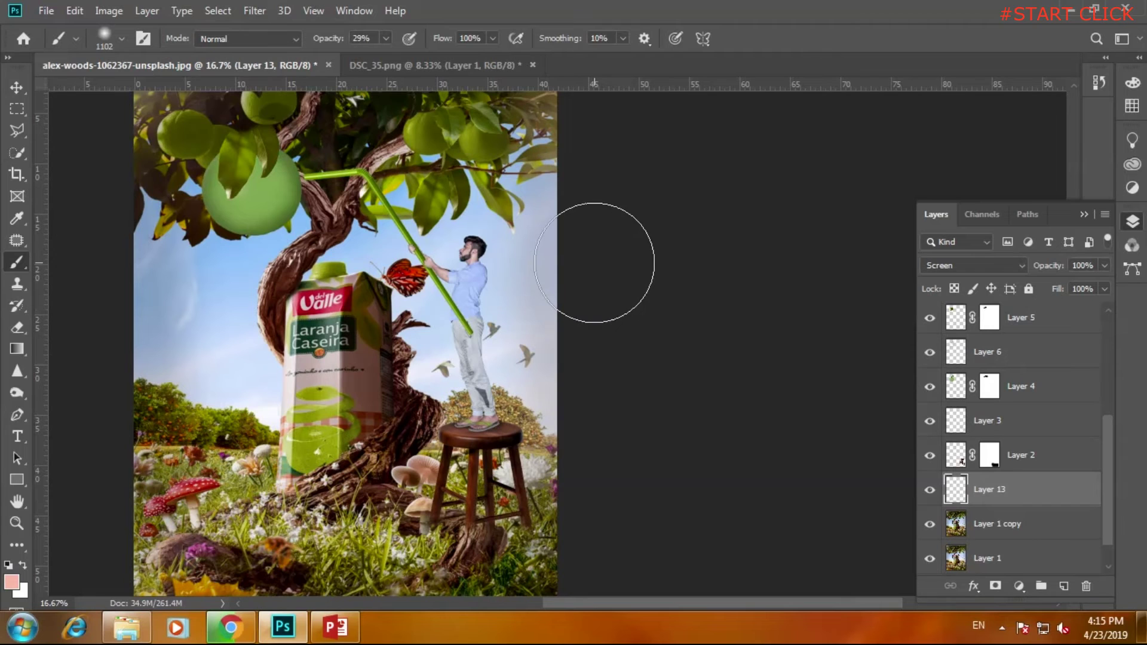
{"action": "scroll", "coordinate": [591, 311], "scroll_direction": "up", "scroll_amount": 1}
Select Layers 7, 9, 8 and 10, which hold the man and green straw.
{"action": "scroll", "coordinate": [589, 351], "scroll_direction": "up", "scroll_amount": 1}
{"action": "scroll", "coordinate": [983, 457], "scroll_direction": "up", "scroll_amount": 2}
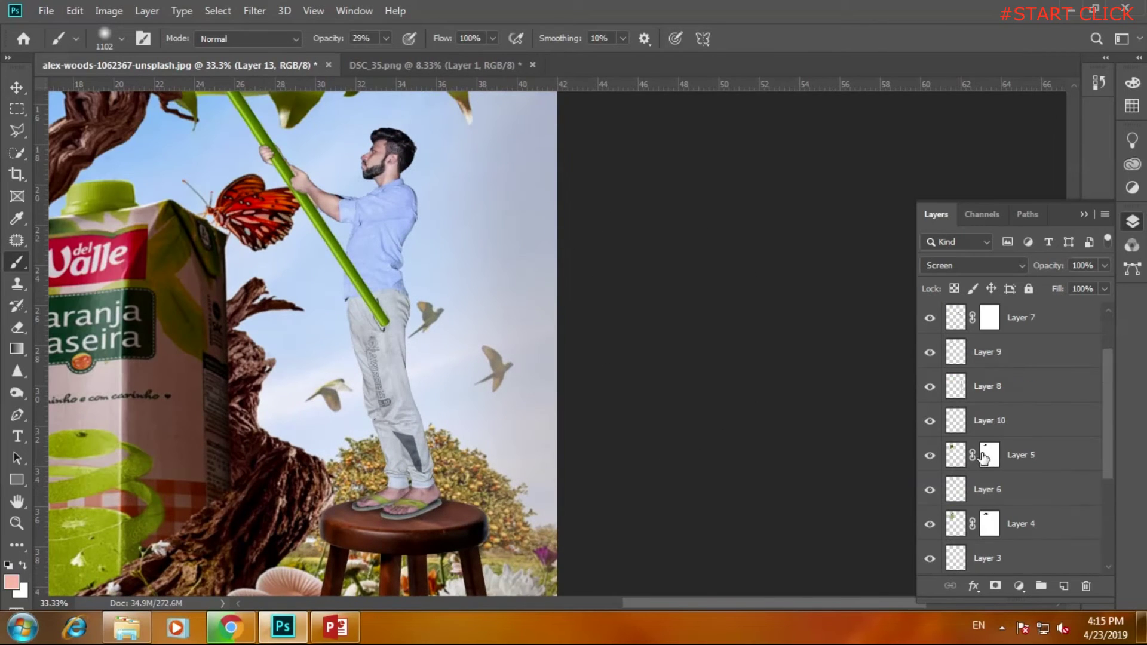
{"action": "scroll", "coordinate": [985, 421], "scroll_direction": "up", "scroll_amount": 2}
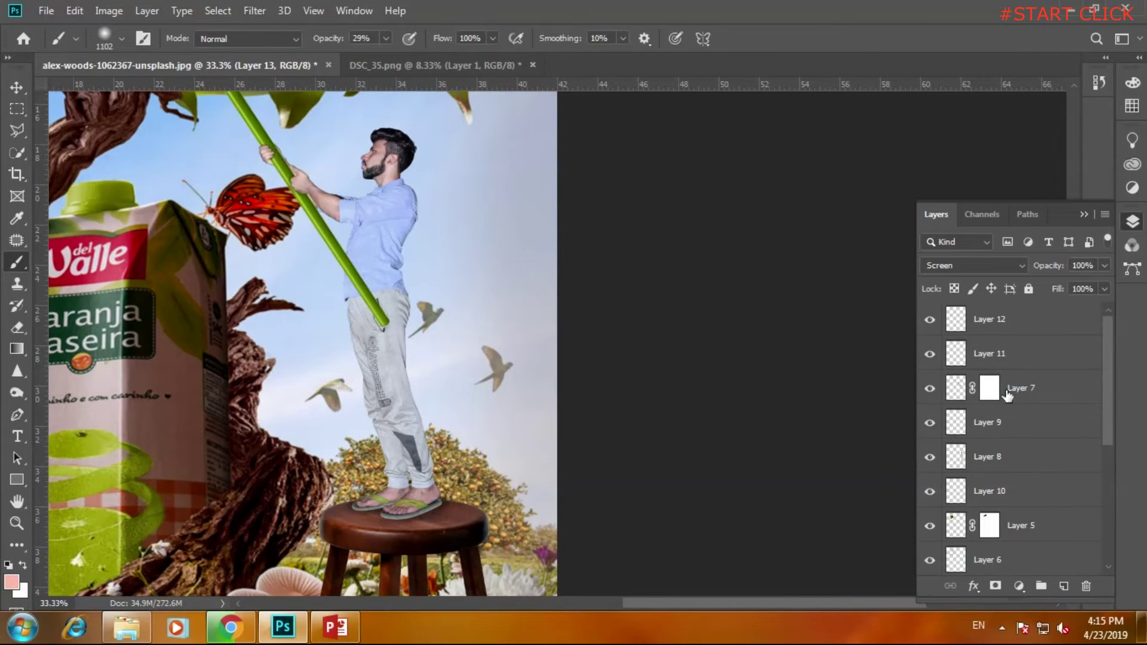
{"action": "left_click", "coordinate": [1003, 391]}
{"action": "left_click", "coordinate": [931, 390]}
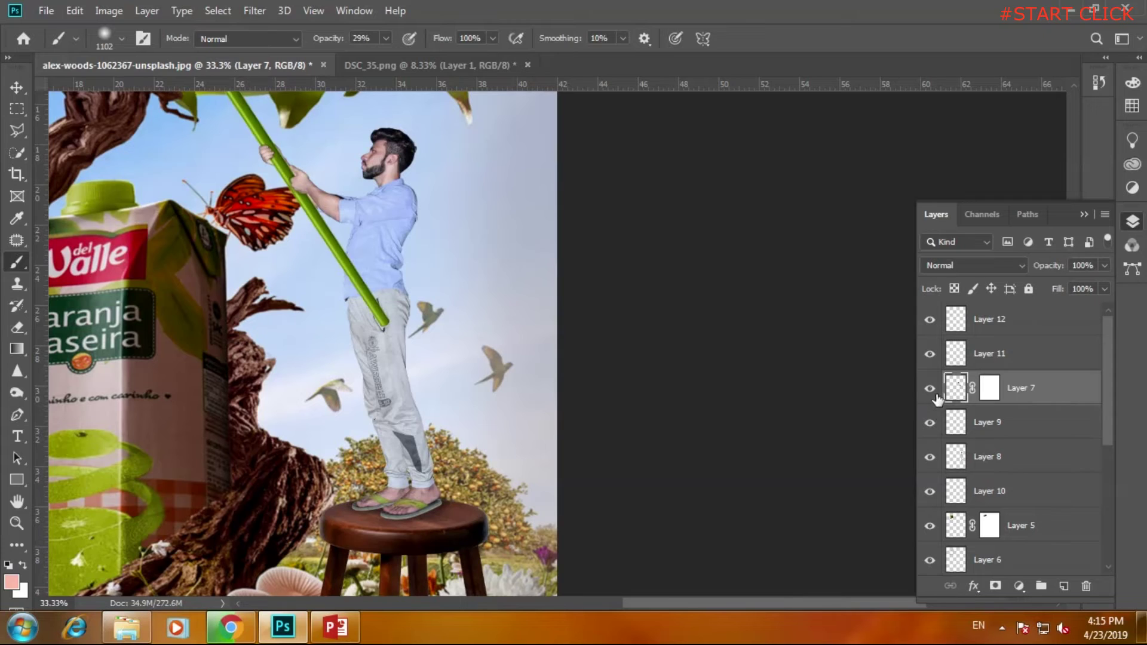
{"action": "left_click", "coordinate": [995, 423], "text": "ctrl"}
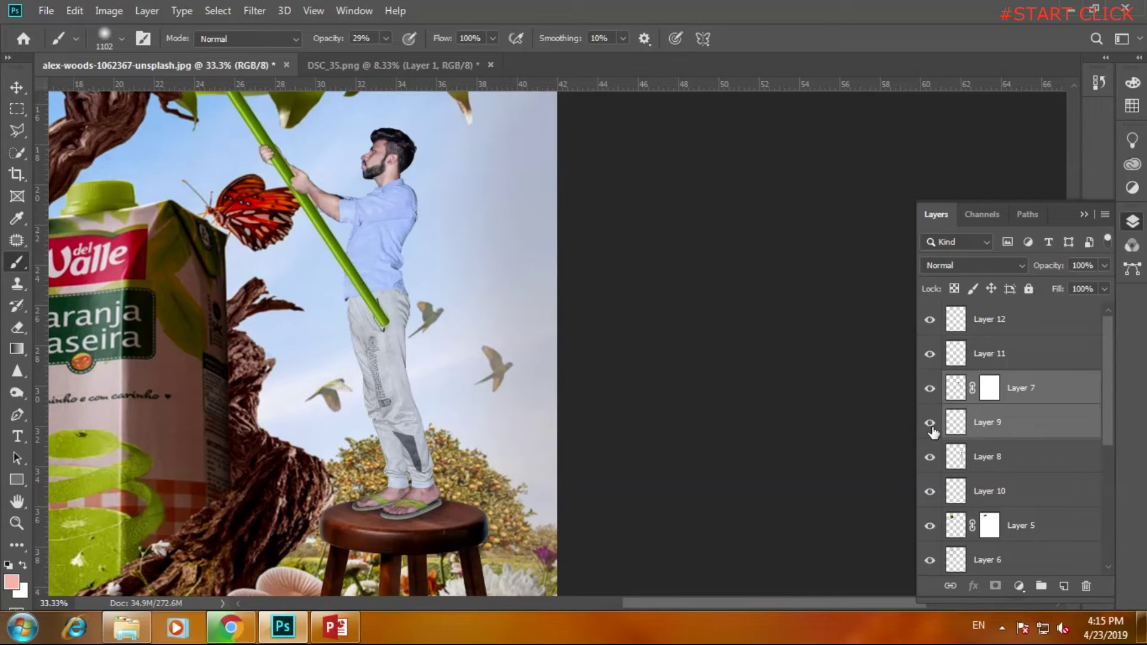
{"action": "left_click", "coordinate": [995, 461], "text": "ctrl"}
{"action": "left_click", "coordinate": [995, 495], "text": "ctrl"}
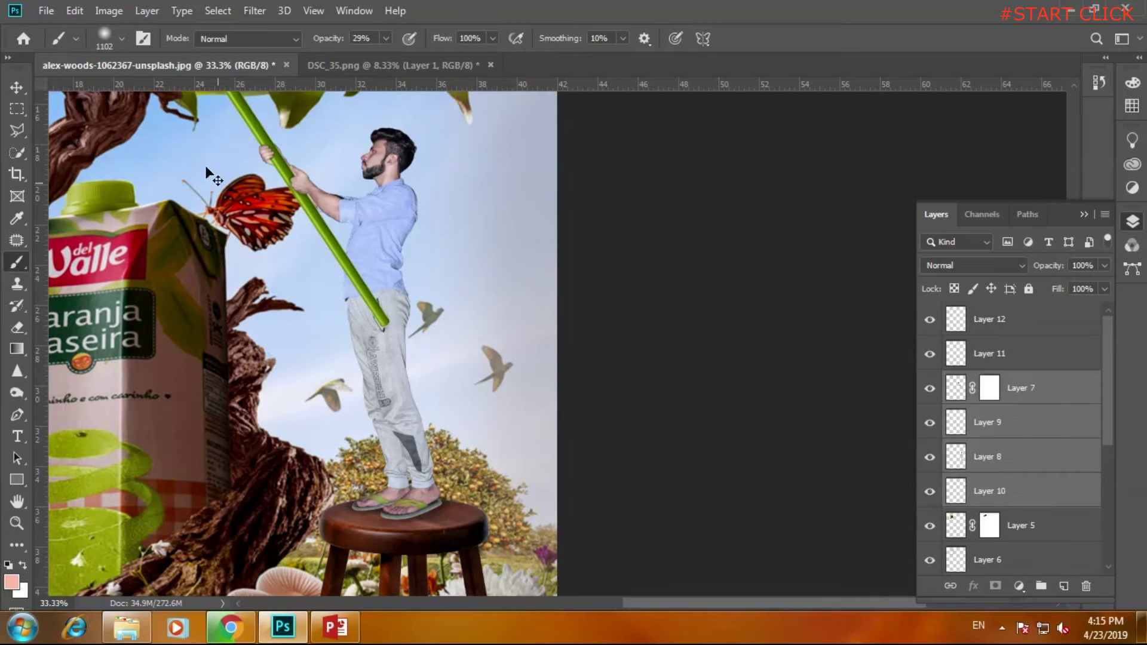
Free Transform them to 107.12% scale, raise them slightly on the stool, and commit.
{"action": "left_click", "coordinate": [84, 14]}
{"action": "mouse_move", "coordinate": [130, 389]}
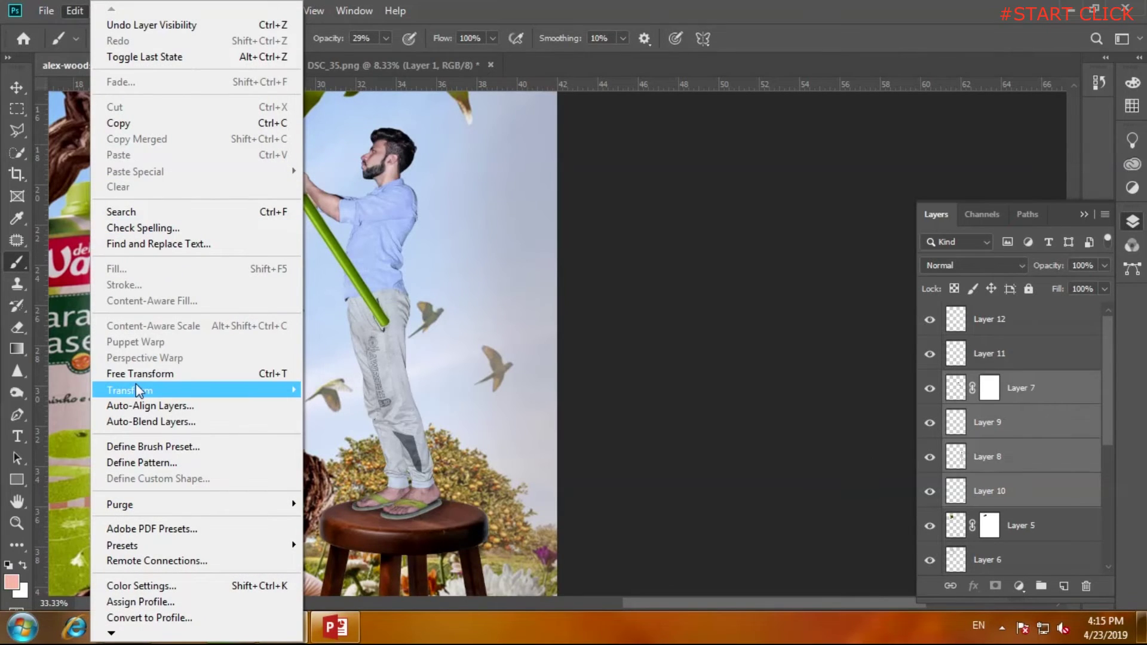
{"action": "left_click", "coordinate": [137, 374]}
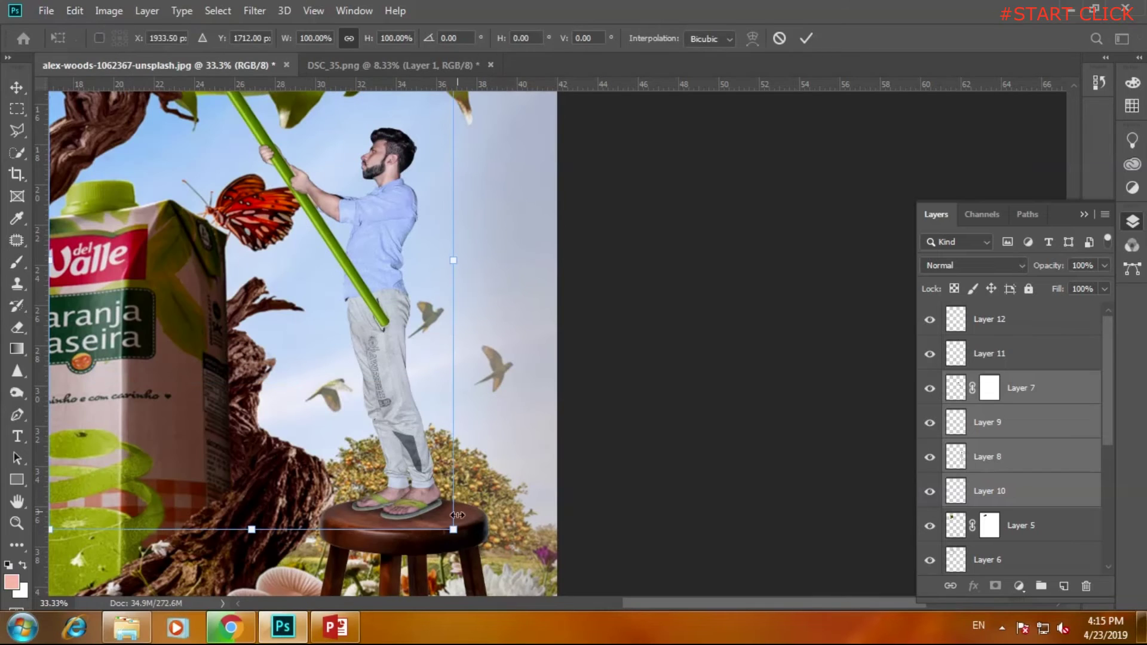
{"action": "left_click_drag", "start_coordinate": [453, 528], "coordinate": [464, 544]}
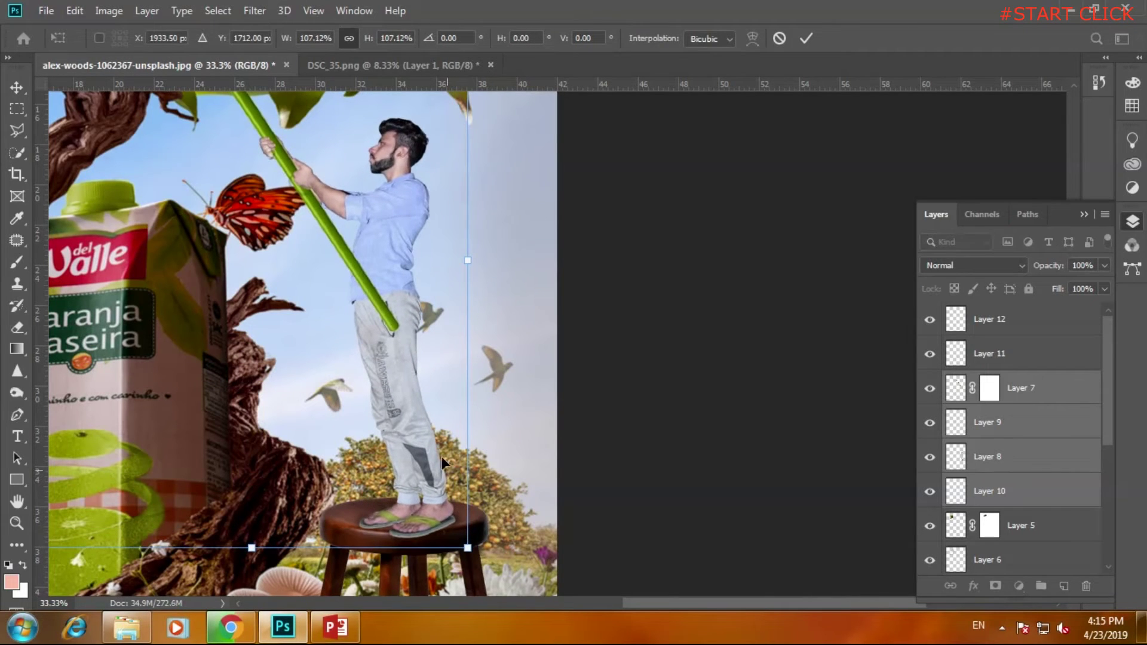
{"action": "left_click_drag", "start_coordinate": [415, 422], "coordinate": [413, 413]}
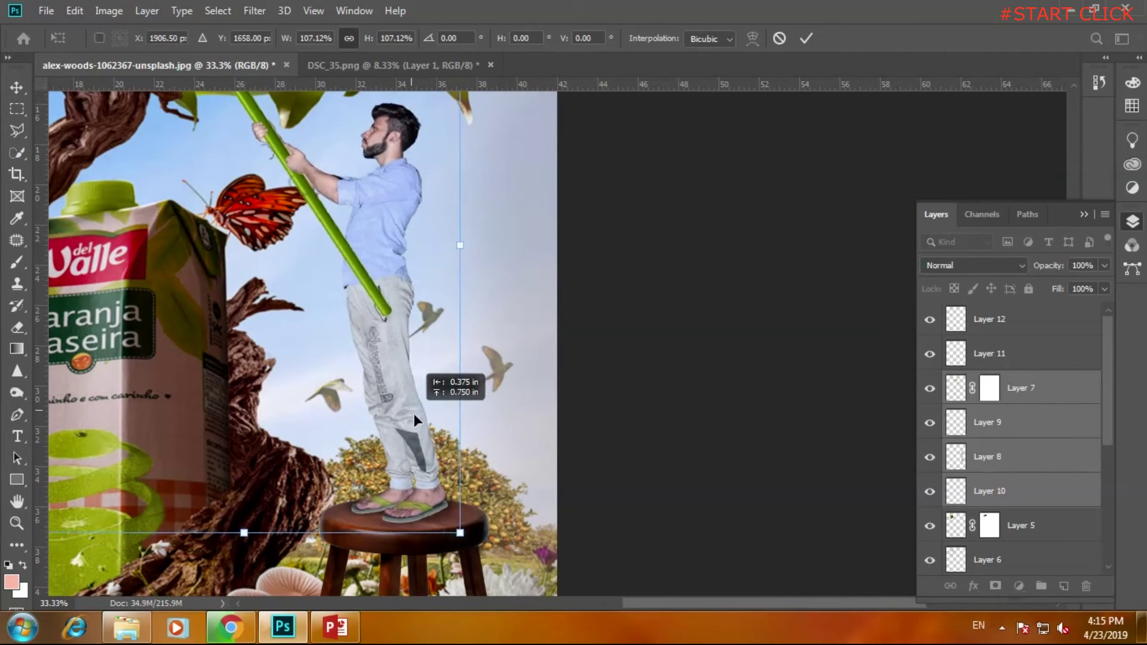
{"action": "scroll", "coordinate": [405, 383], "scroll_direction": "up", "scroll_amount": 5}
{"action": "scroll", "coordinate": [405, 383], "scroll_direction": "left", "scroll_amount": 3}
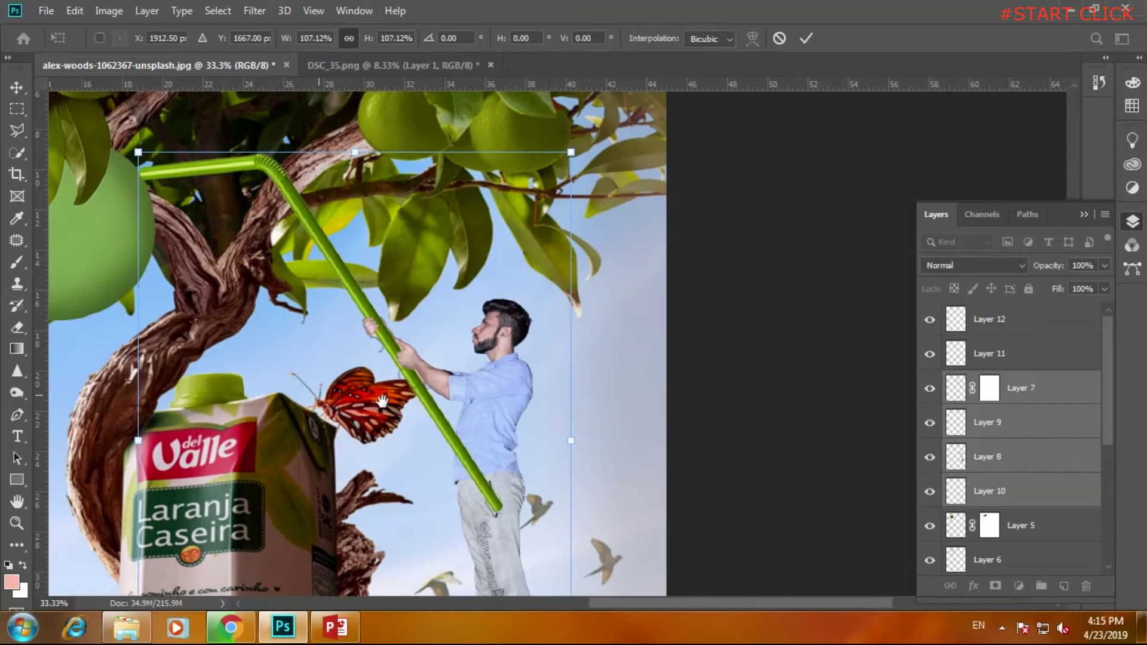
{"action": "left_click", "coordinate": [1008, 390]}
{"action": "key", "text": "b"}
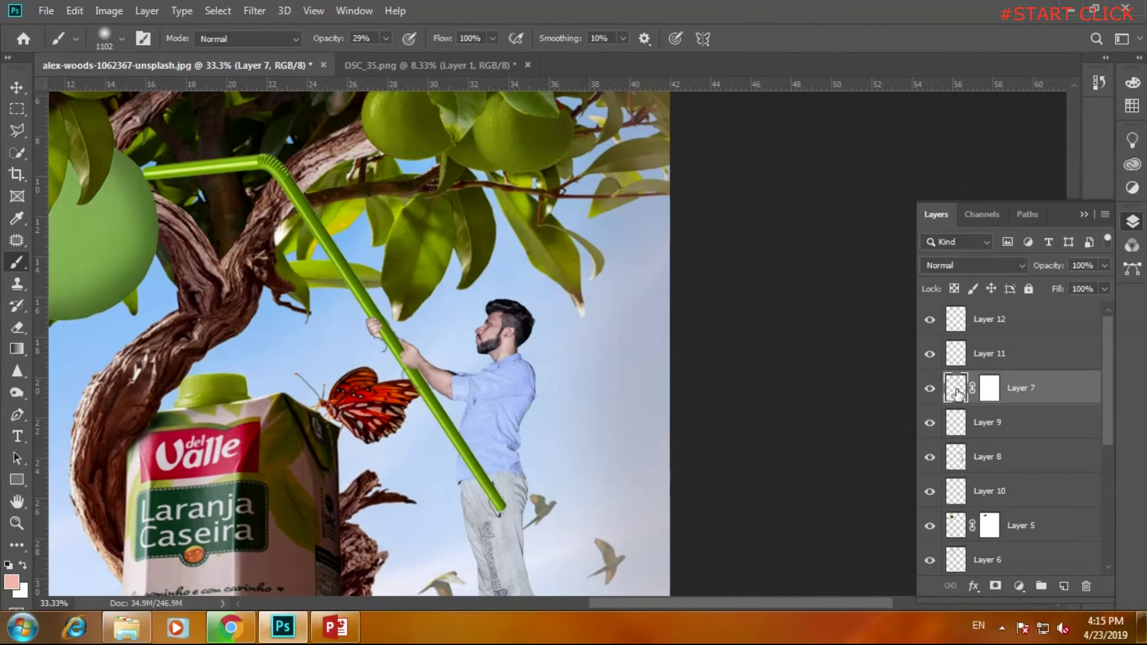
Free Transform the green straw: reposition its ends, skew, scale to about 89%, nudge, and commit.
{"action": "left_click", "coordinate": [74, 14]}
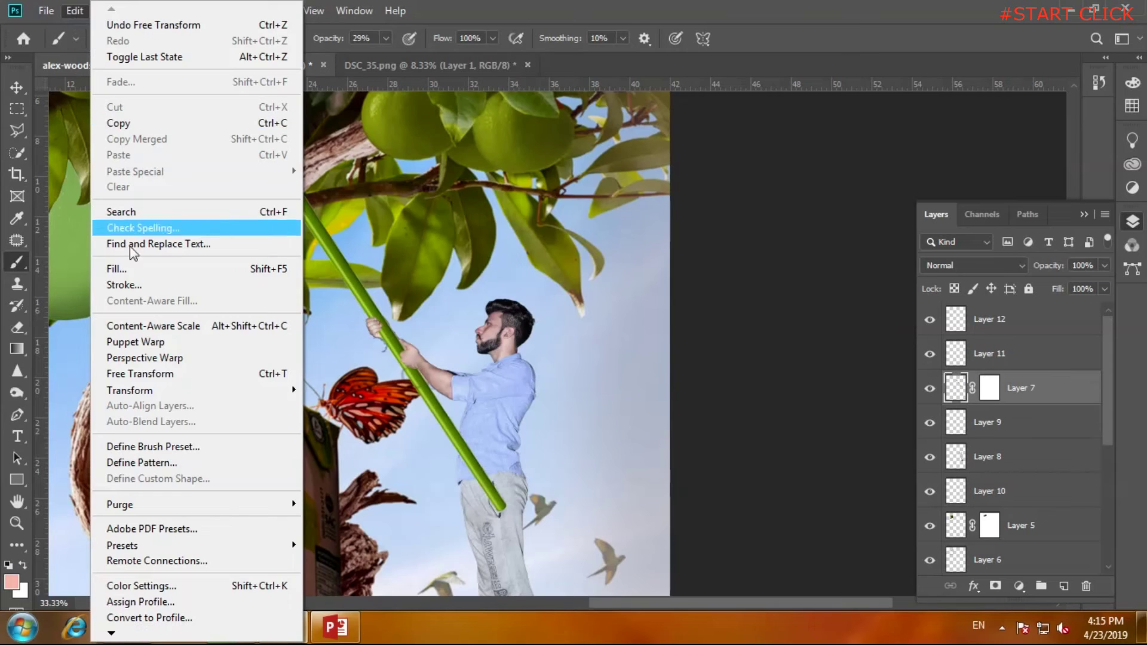
{"action": "left_click", "coordinate": [145, 373]}
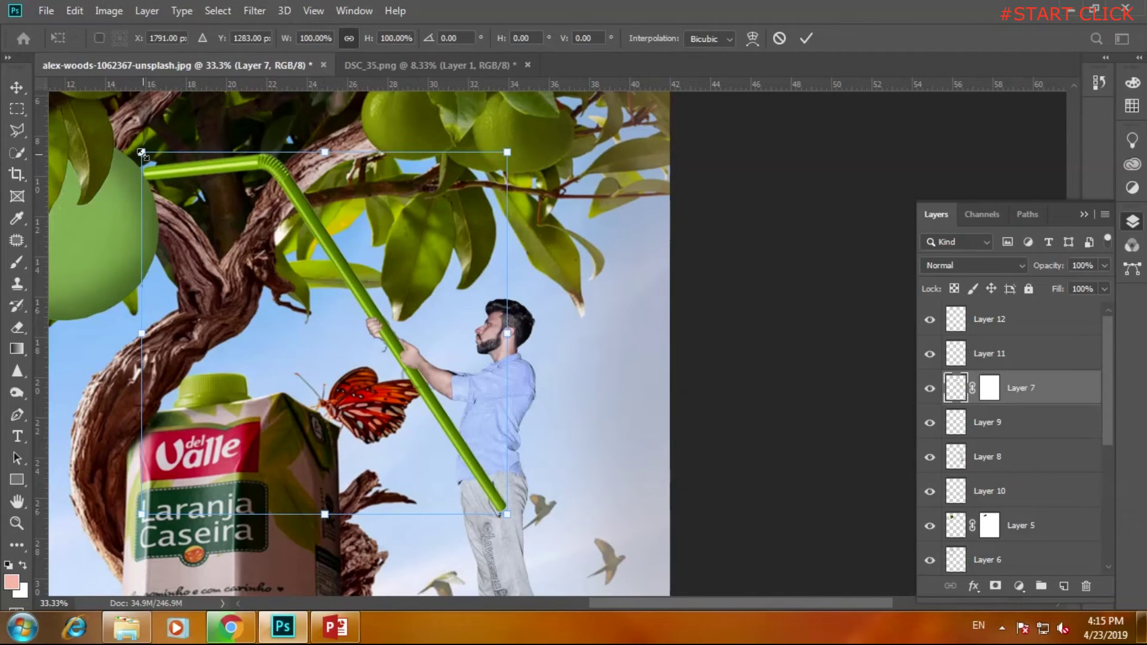
{"action": "left_click_drag", "start_coordinate": [142, 152], "coordinate": [163, 174]}
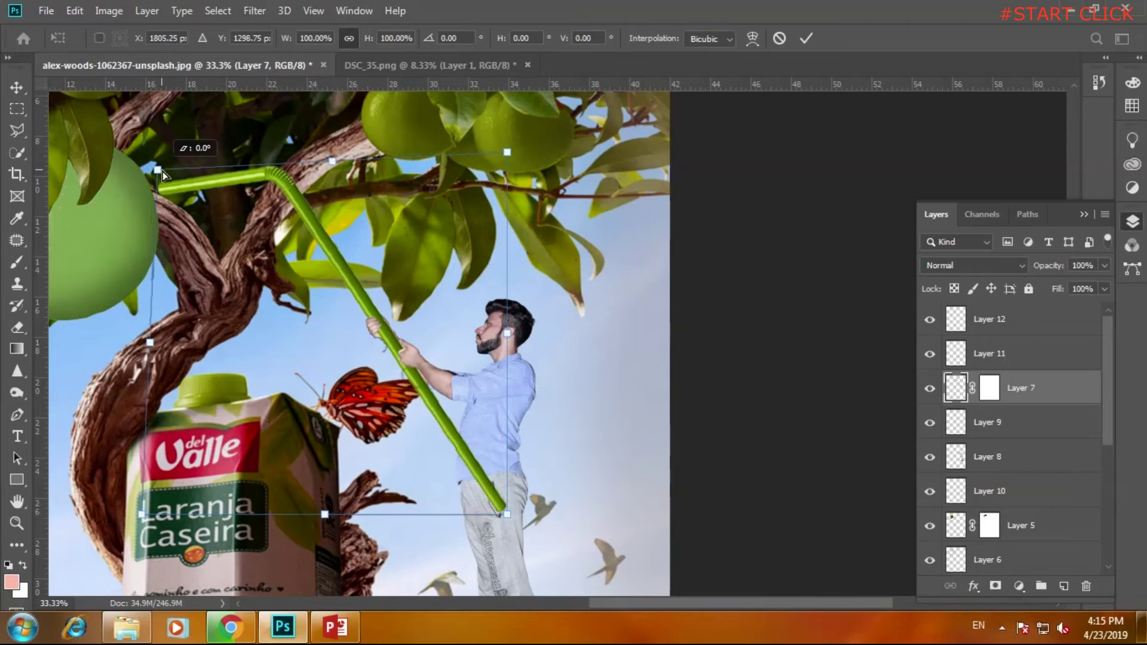
{"action": "left_click_drag", "start_coordinate": [163, 173], "coordinate": [161, 172]}
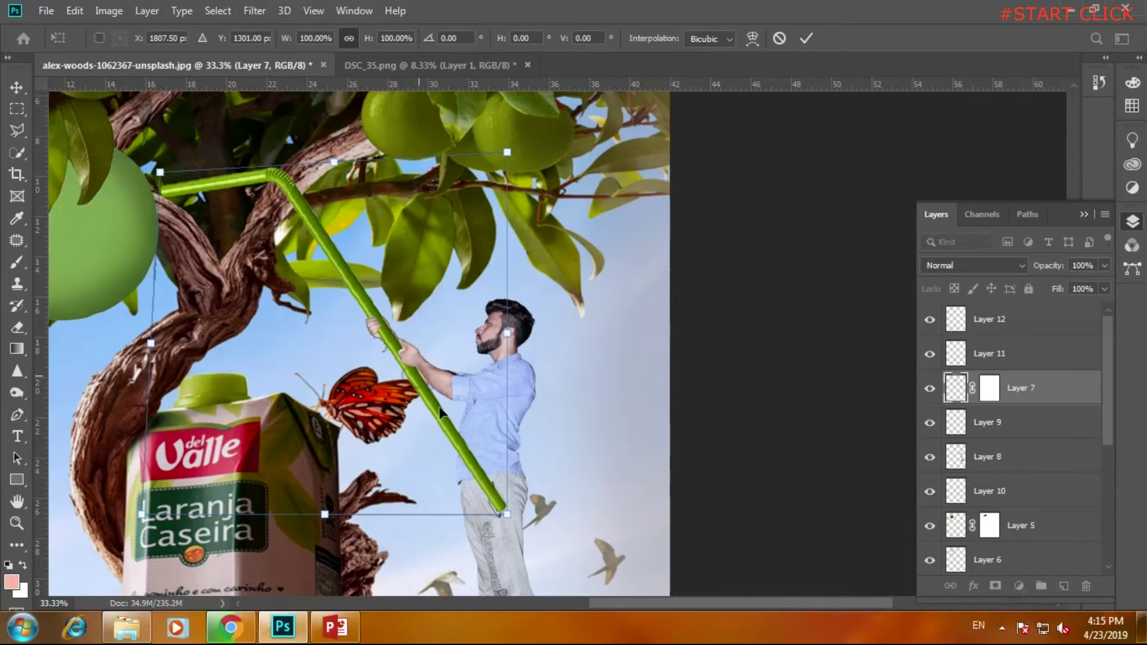
{"action": "mouse_move", "coordinate": [503, 518]}
{"action": "left_mouse_down"}
{"action": "mouse_move", "coordinate": [485, 490]}
{"action": "mouse_move", "coordinate": [492, 513]}
{"action": "left_mouse_up"}
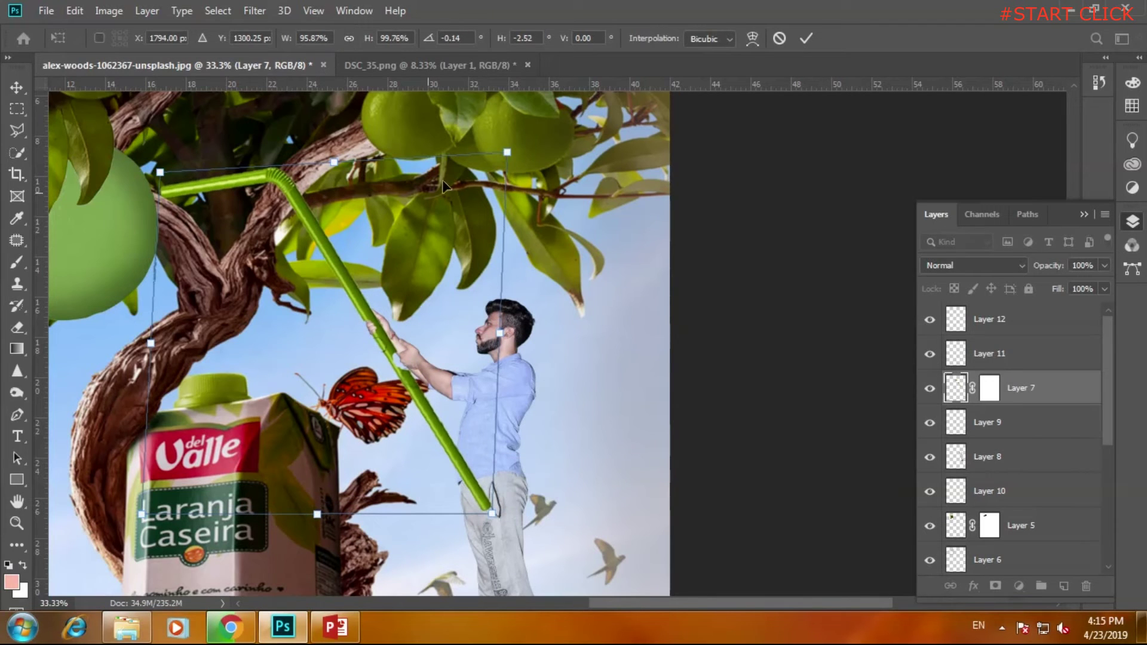
{"action": "left_click_drag", "start_coordinate": [505, 155], "coordinate": [498, 164]}
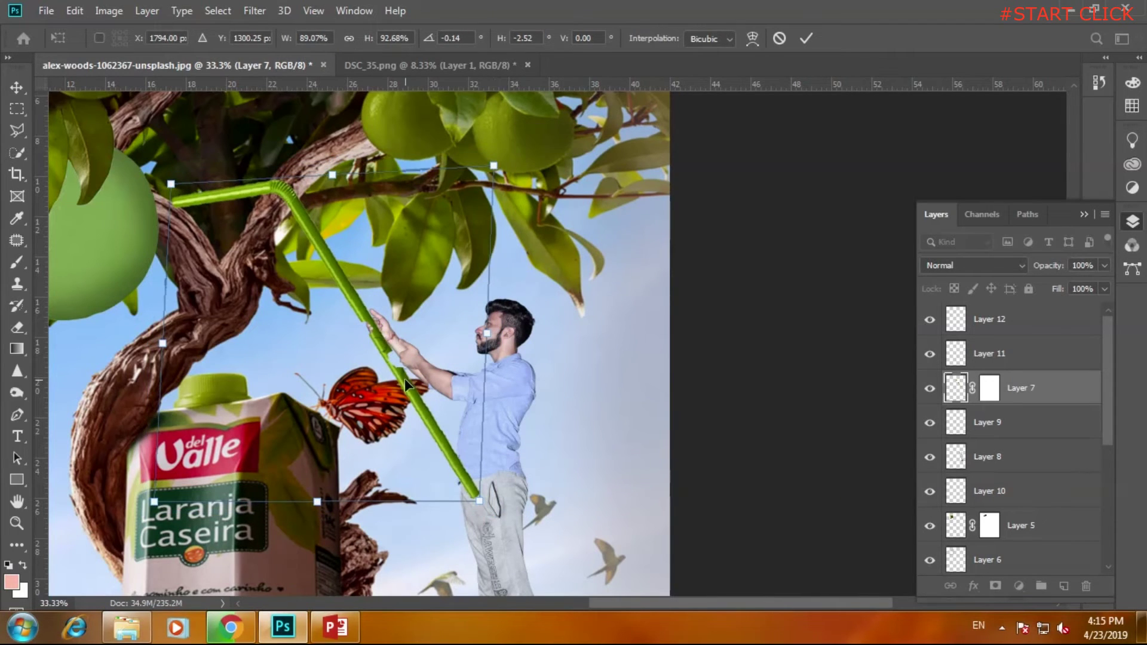
{"action": "left_click_drag", "start_coordinate": [406, 374], "coordinate": [411, 377]}
{"action": "key", "text": "shift+Up"}
{"action": "key", "text": "shift+Up"}
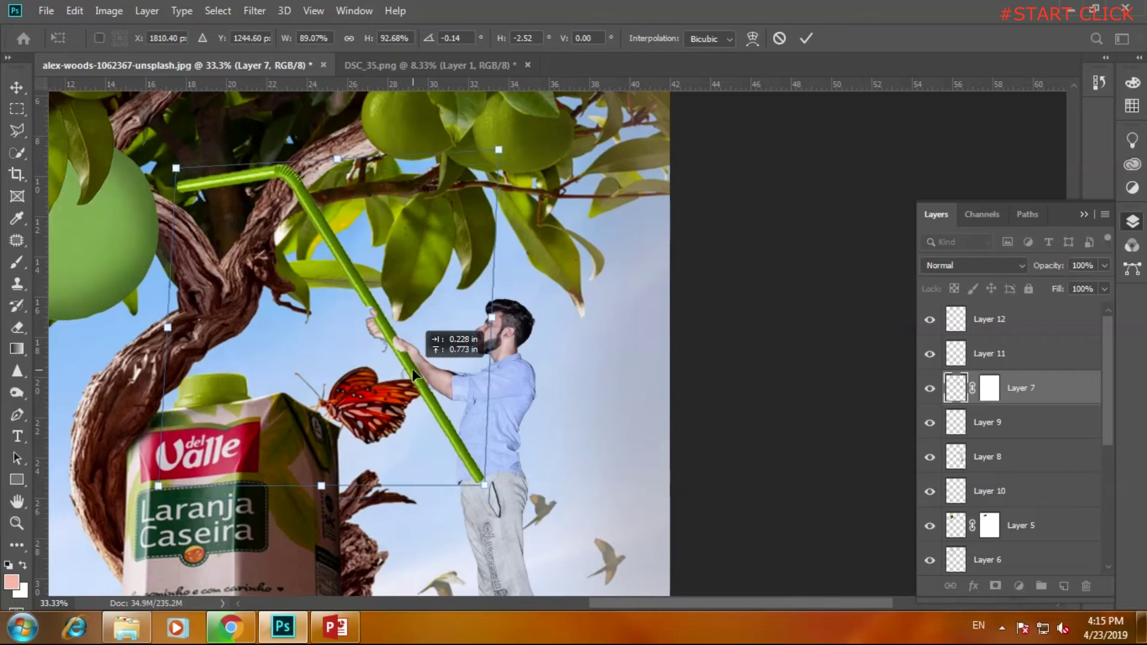
{"action": "key", "text": "shift+Down"}
{"action": "key", "text": "shift+Down"}
{"action": "key", "text": "shift+Left"}
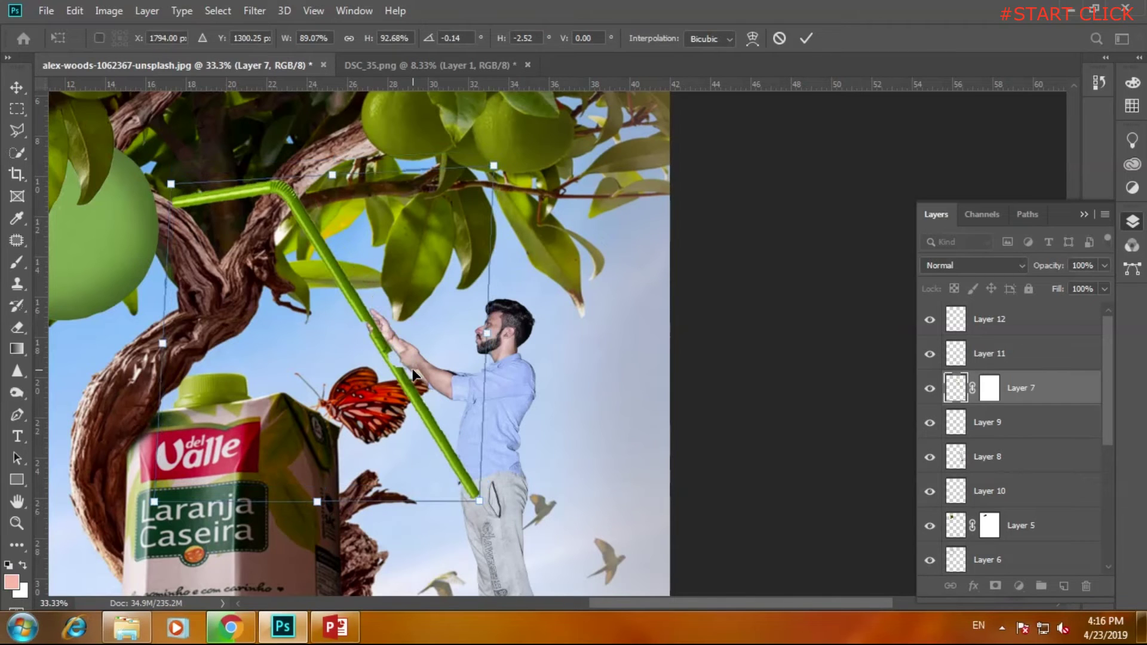
{"action": "key", "text": "Return"}
{"action": "key", "text": "b"}
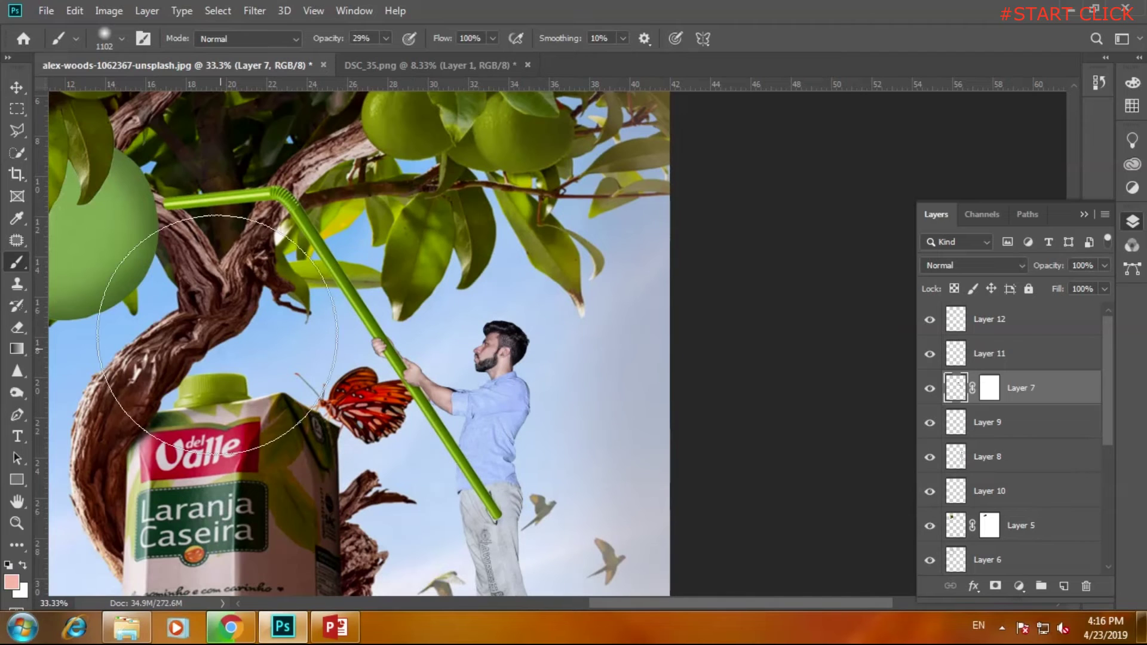
Zoom out and scroll to review the reshaped straw within the full composite.
{"action": "left_click", "coordinate": [17, 88]}
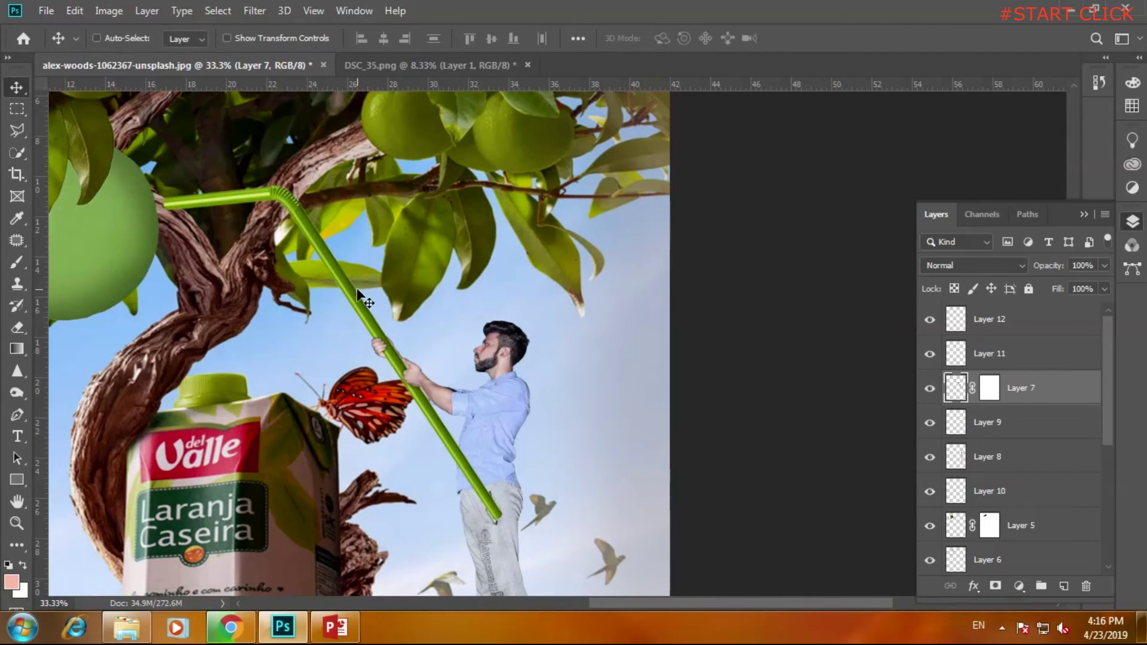
{"action": "key", "text": "ctrl+minus"}
{"action": "key", "text": "ctrl+minus"}
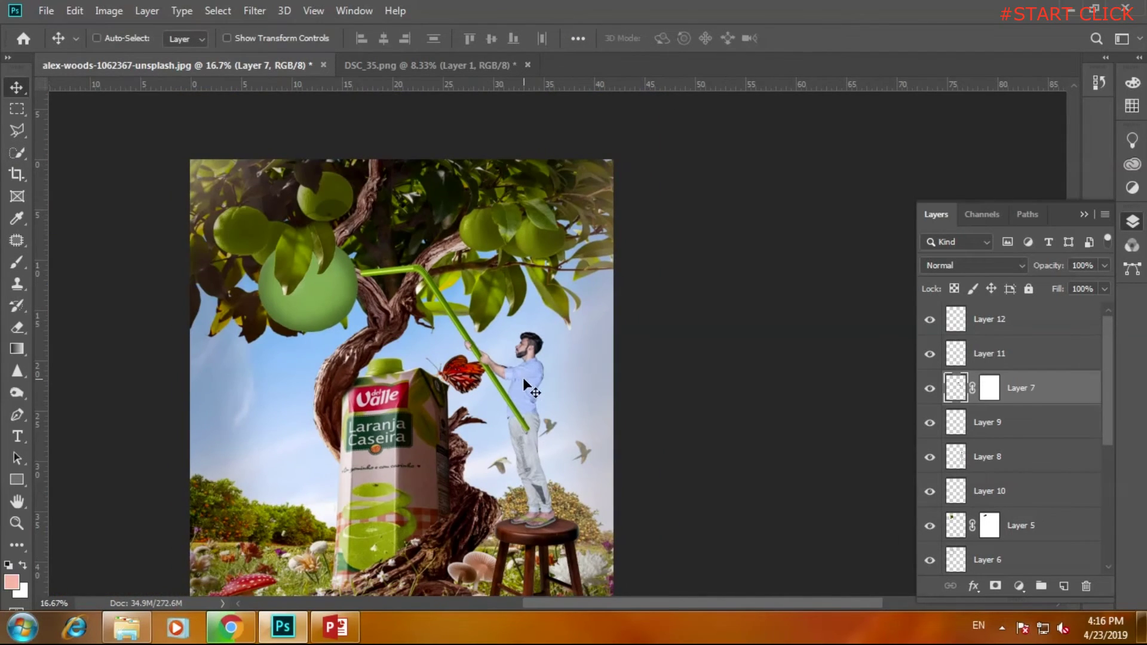
{"action": "scroll", "coordinate": [522, 378], "scroll_direction": "down", "scroll_amount": 3}
{"action": "scroll", "coordinate": [522, 377], "scroll_direction": "down", "scroll_amount": 2}
{"action": "scroll", "coordinate": [522, 378], "scroll_direction": "up", "scroll_amount": 2}
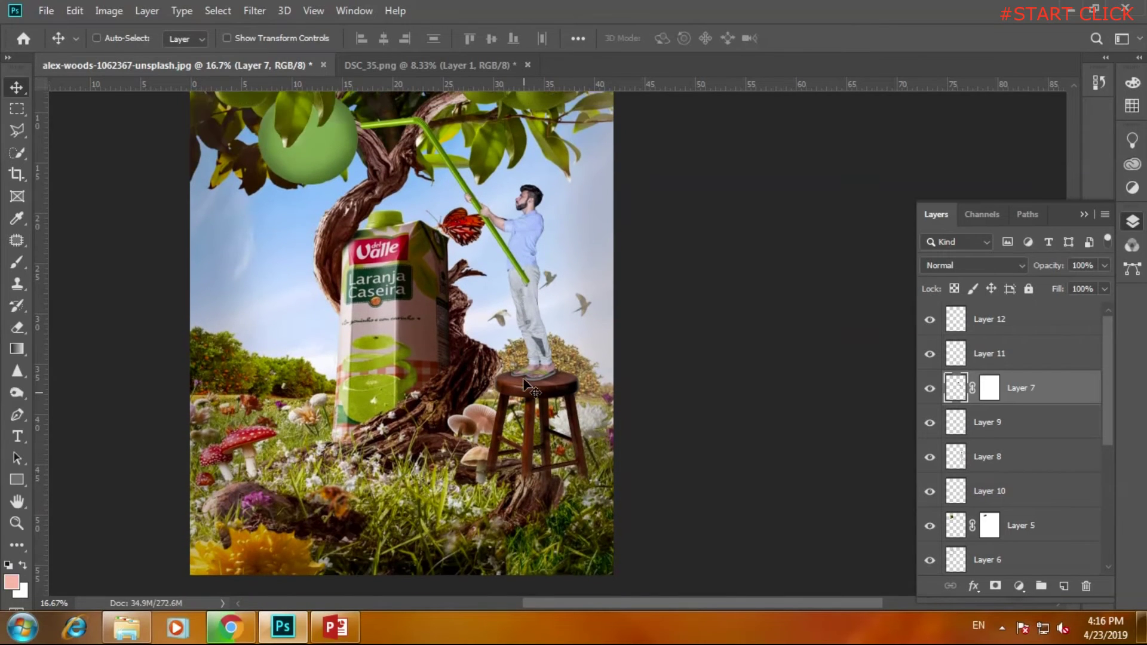
{"action": "scroll", "coordinate": [523, 378], "scroll_direction": "down", "scroll_amount": 1}
{"action": "scroll", "coordinate": [522, 335], "scroll_direction": "up", "scroll_amount": 2}
{"action": "scroll", "coordinate": [521, 285], "scroll_direction": "up", "scroll_amount": 1}
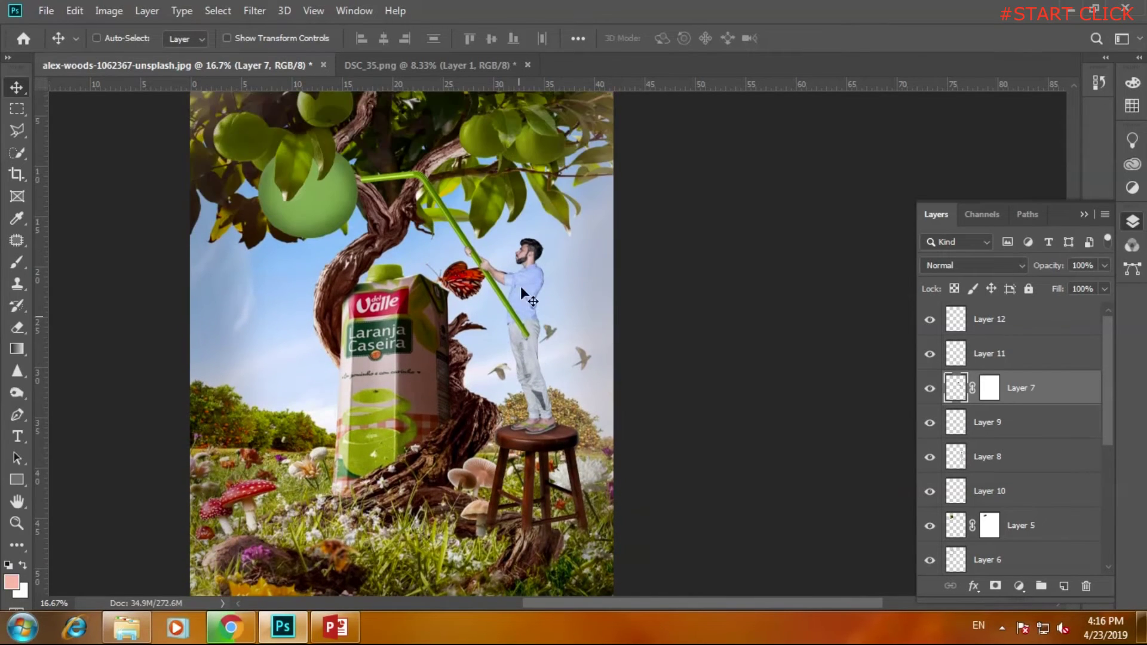
{"action": "scroll", "coordinate": [384, 312], "scroll_direction": "up", "scroll_amount": 1}
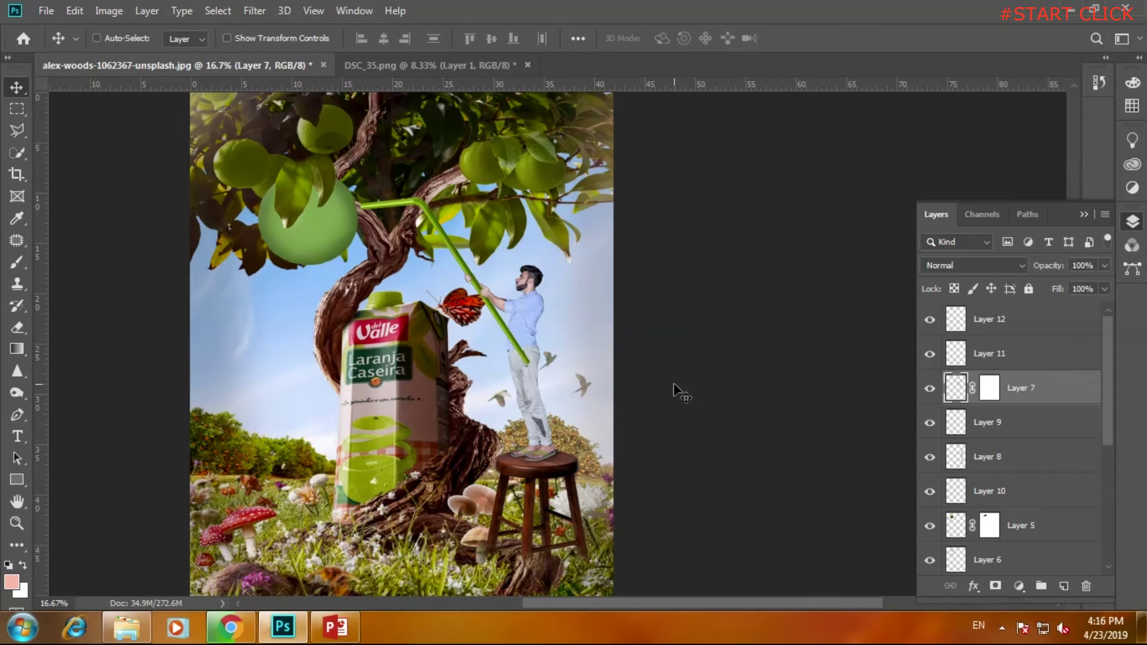
{"action": "scroll", "coordinate": [675, 389], "scroll_direction": "up", "scroll_amount": 1}
{"action": "scroll", "coordinate": [675, 388], "scroll_direction": "up", "scroll_amount": 2}
{"action": "scroll", "coordinate": [676, 388], "scroll_direction": "up", "scroll_amount": 1}
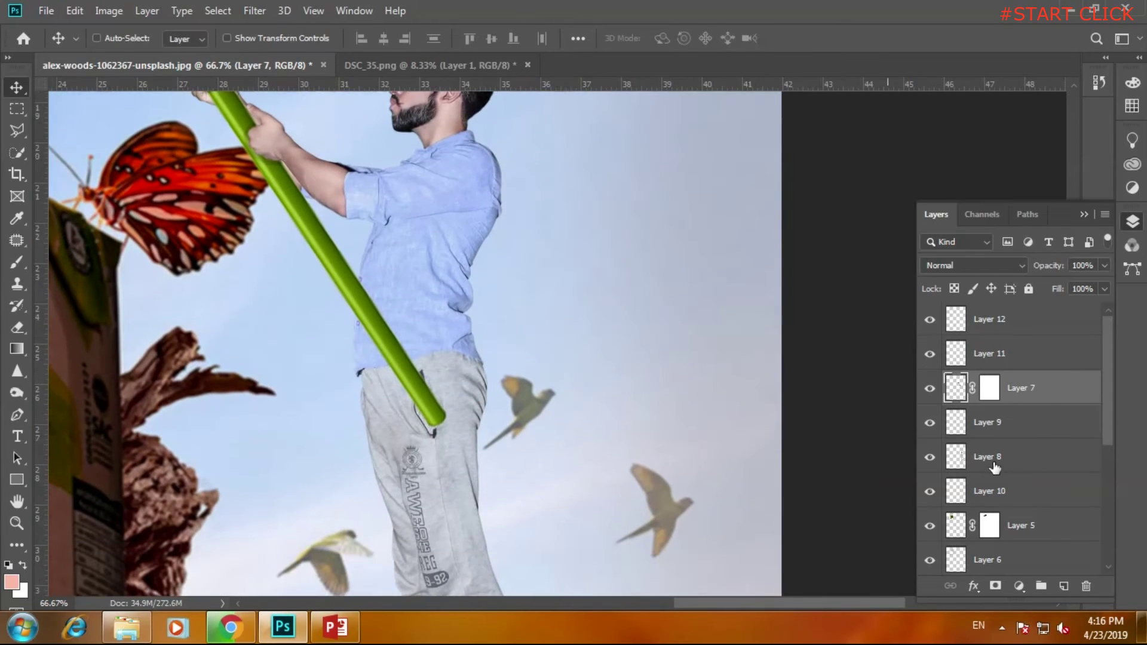
Load the man's outline as a selection and add a new Screen-blended layer for painting.
{"action": "left_click", "coordinate": [955, 460], "text": "ctrl"}
{"action": "left_click", "coordinate": [1012, 464]}
{"action": "key", "text": "ctrl+shift+alt+n"}
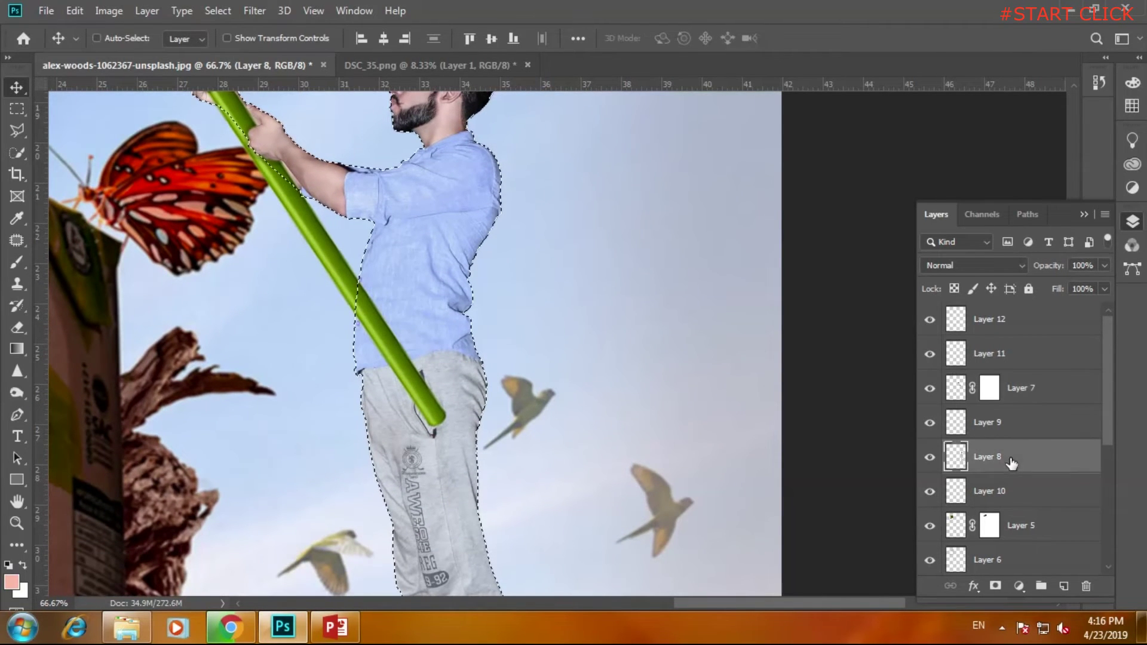
{"action": "left_click", "coordinate": [952, 266]}
{"action": "left_click", "coordinate": [955, 332]}
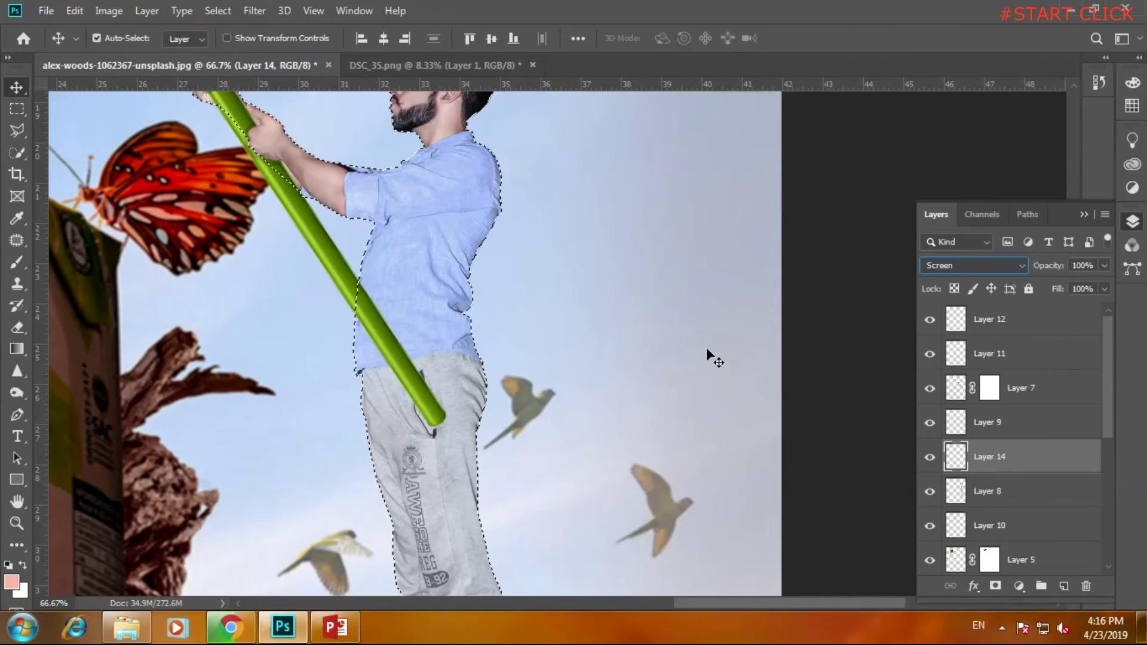
{"action": "key", "text": "ctrl+plus"}
Brush pale light along the man's selected figure, head to feet, with a 187 px brush.
{"action": "left_click", "coordinate": [16, 262]}
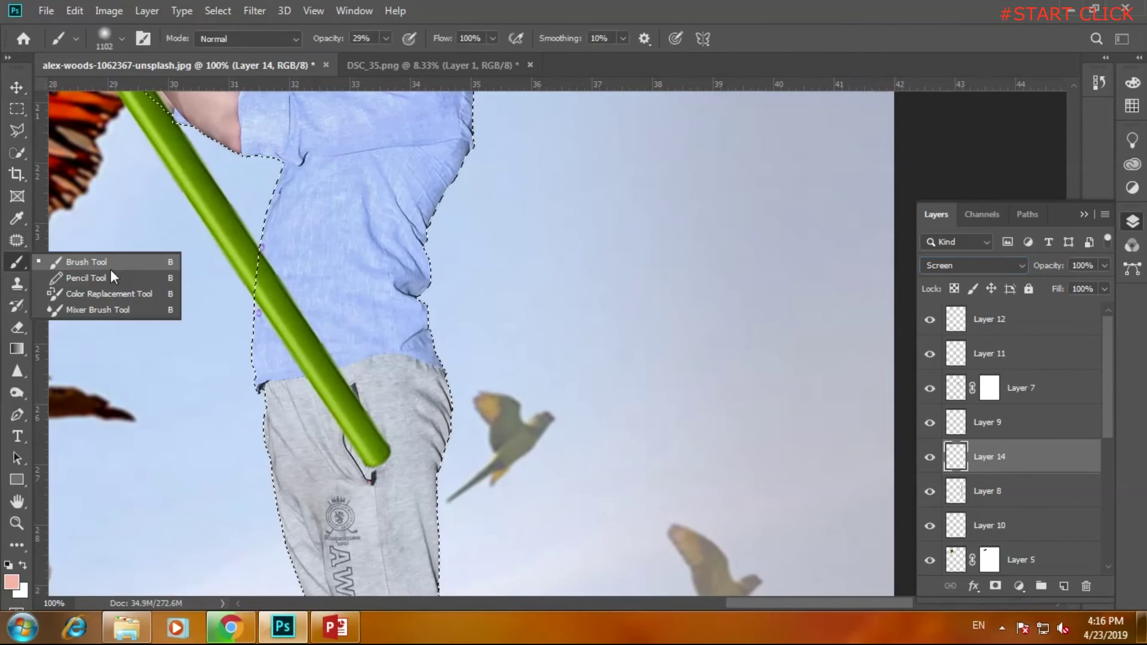
{"action": "right_click", "coordinate": [607, 314]}
{"action": "left_click", "coordinate": [737, 354]}
{"action": "left_click_drag", "start_coordinate": [737, 357], "coordinate": [776, 356]}
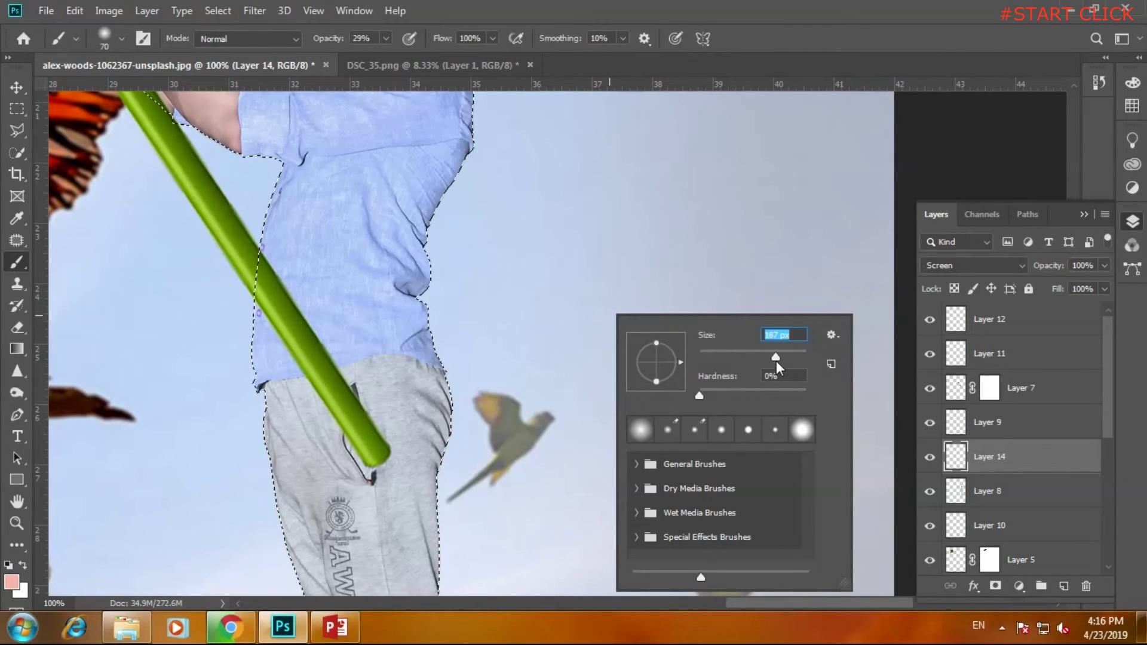
{"action": "key", "text": "Return"}
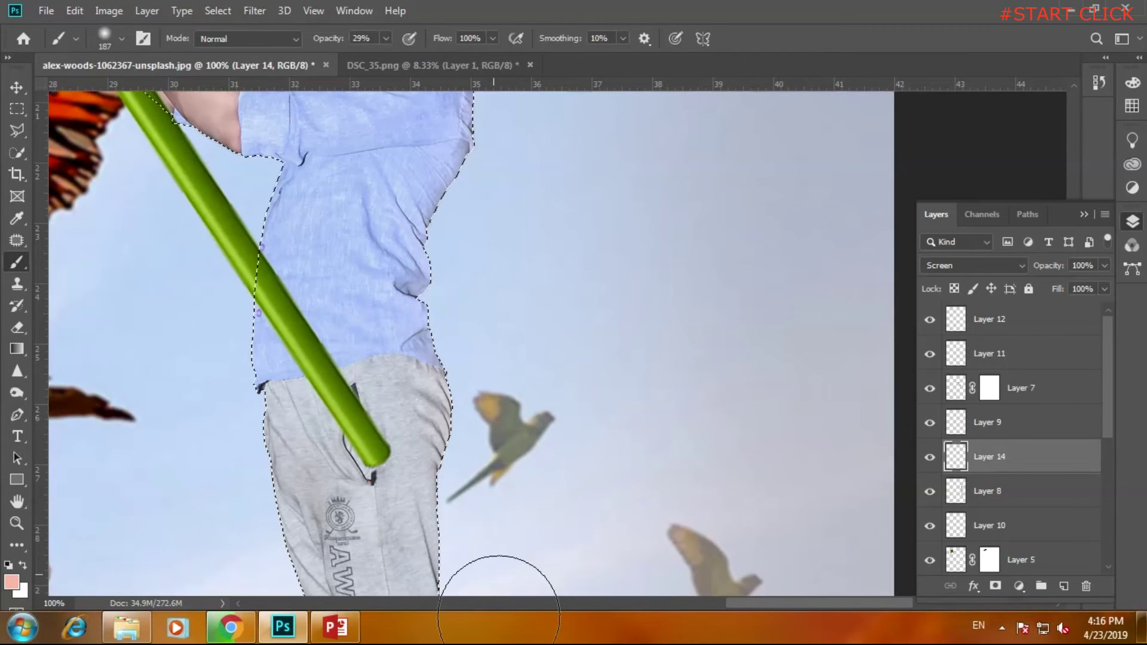
{"action": "left_click_drag", "start_coordinate": [512, 102], "coordinate": [482, 512]}
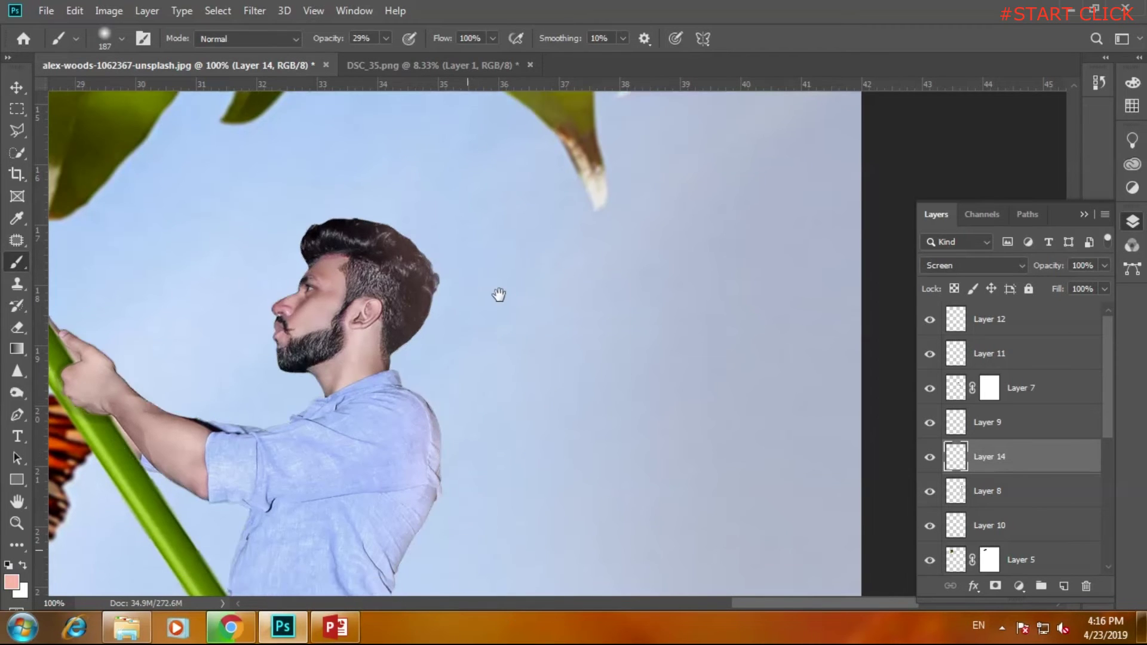
{"action": "scroll", "coordinate": [500, 295], "scroll_direction": "down", "scroll_amount": 5}
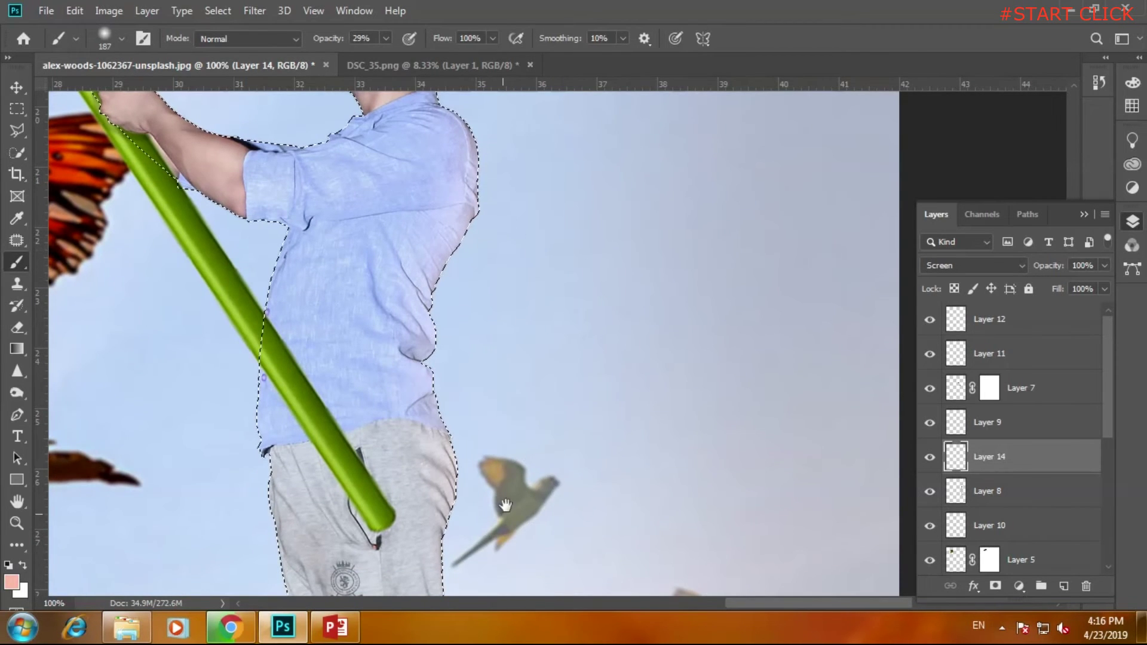
{"action": "scroll", "coordinate": [499, 472], "scroll_direction": "down", "scroll_amount": 2}
{"action": "scroll", "coordinate": [505, 508], "scroll_direction": "down", "scroll_amount": 4}
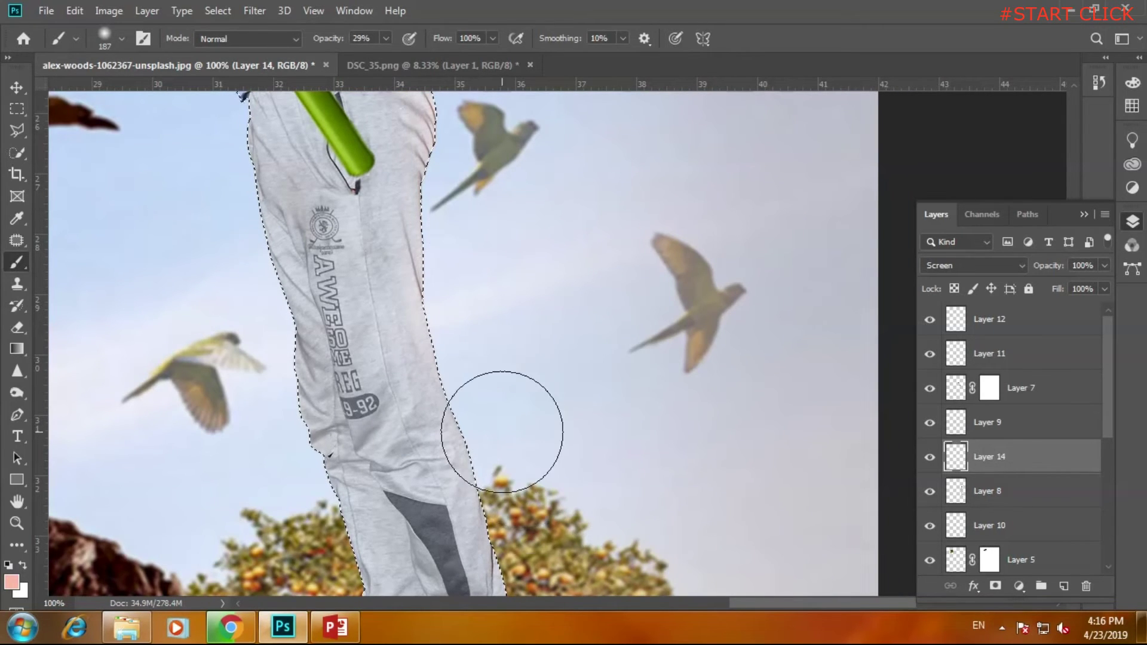
{"action": "left_click_drag", "start_coordinate": [556, 429], "coordinate": [517, 176]}
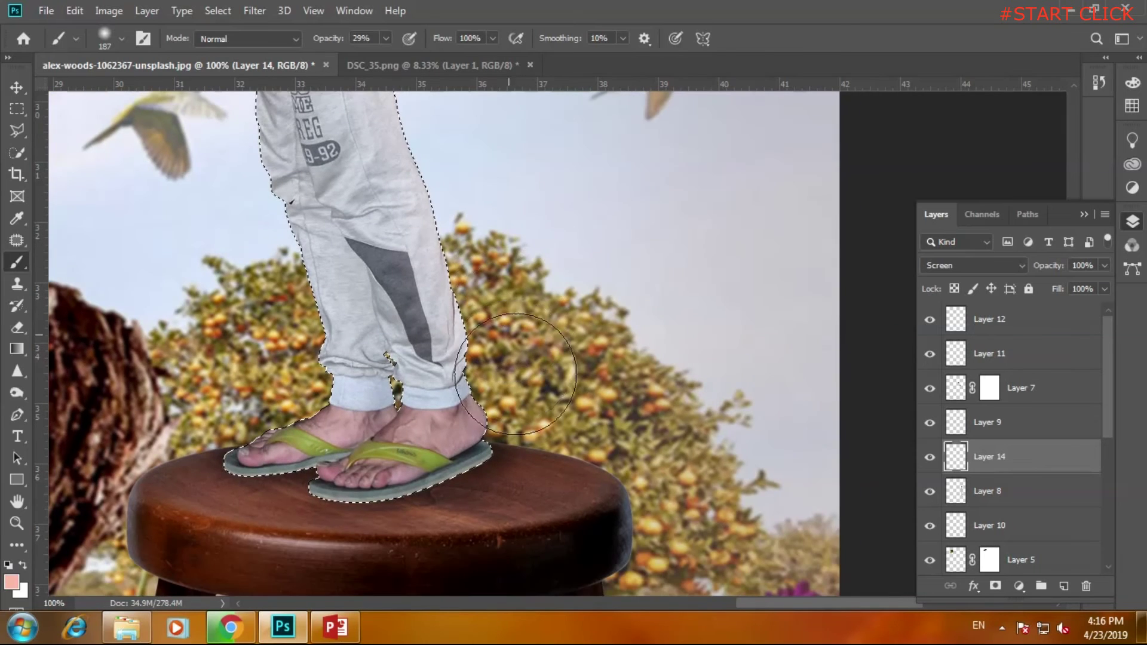
Clear the selection, switch to the Move tool, and zoom out on the composite.
{"action": "key", "text": "ctrl+d"}
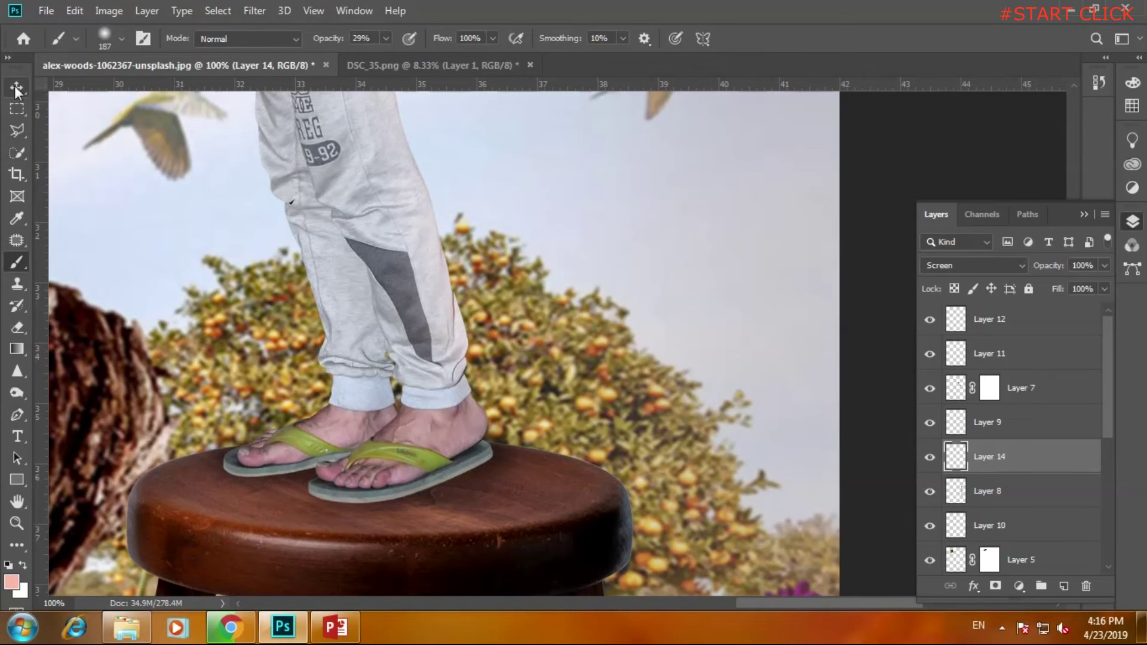
{"action": "left_click", "coordinate": [14, 85]}
{"action": "key", "text": "ctrl+minus"}
{"action": "key", "text": "ctrl+minus"}
{"action": "key", "text": "ctrl+minus"}
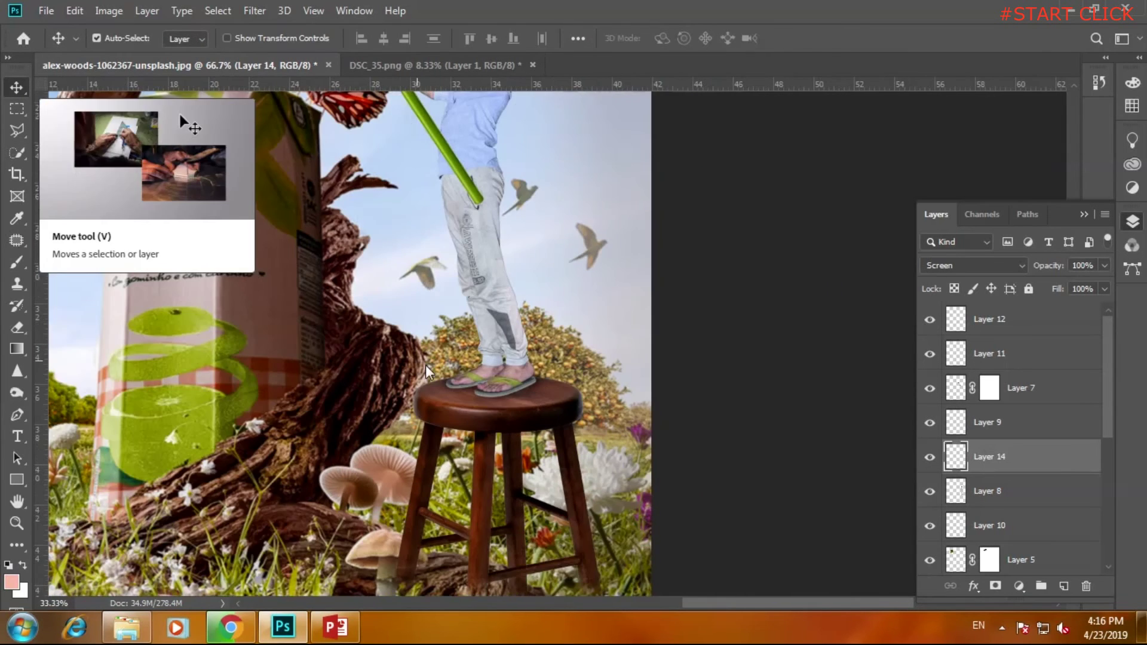
{"action": "key", "text": "ctrl+minus"}
{"action": "key", "text": "ctrl+minus"}
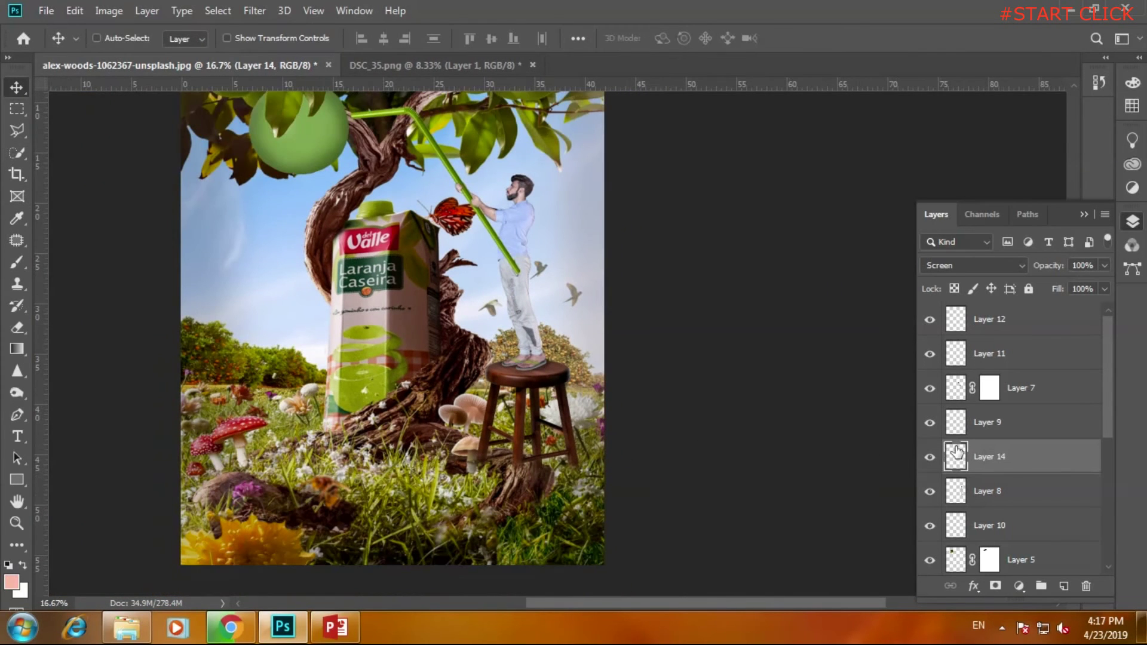
Compare the man with and without Layer 14, then select Layer 1 copy and add an empty layer.
{"action": "left_click", "coordinate": [930, 456]}
{"action": "scroll", "coordinate": [633, 260], "scroll_direction": "up", "scroll_amount": 2}
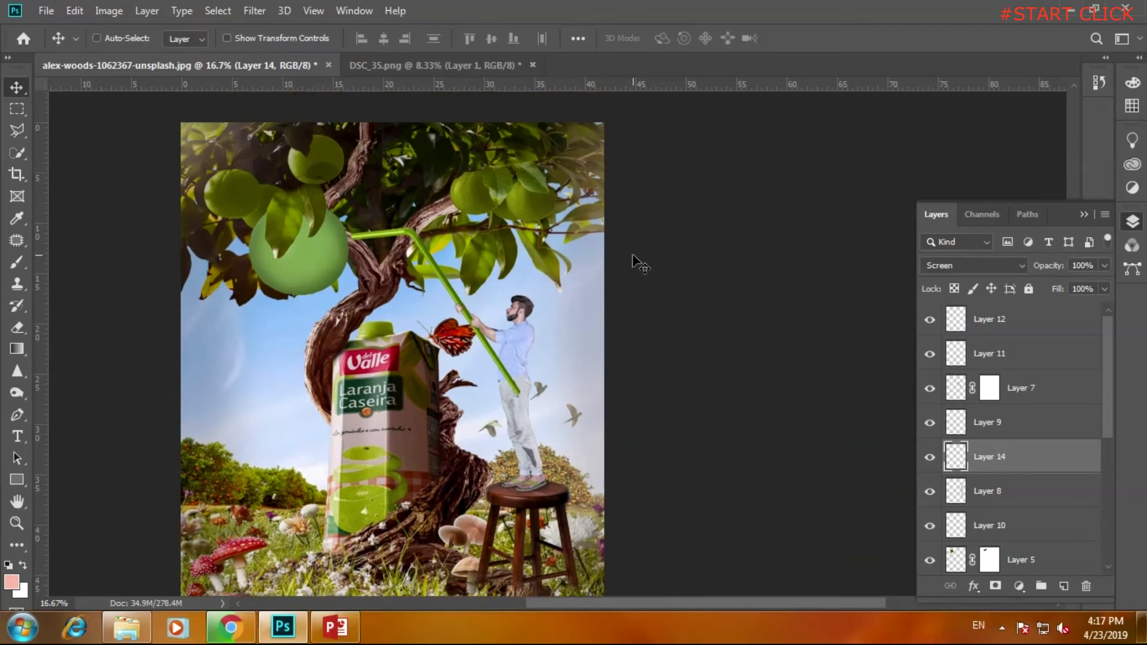
{"action": "scroll", "coordinate": [634, 260], "scroll_direction": "down", "scroll_amount": 4}
{"action": "scroll", "coordinate": [633, 260], "scroll_direction": "down", "scroll_amount": 5}
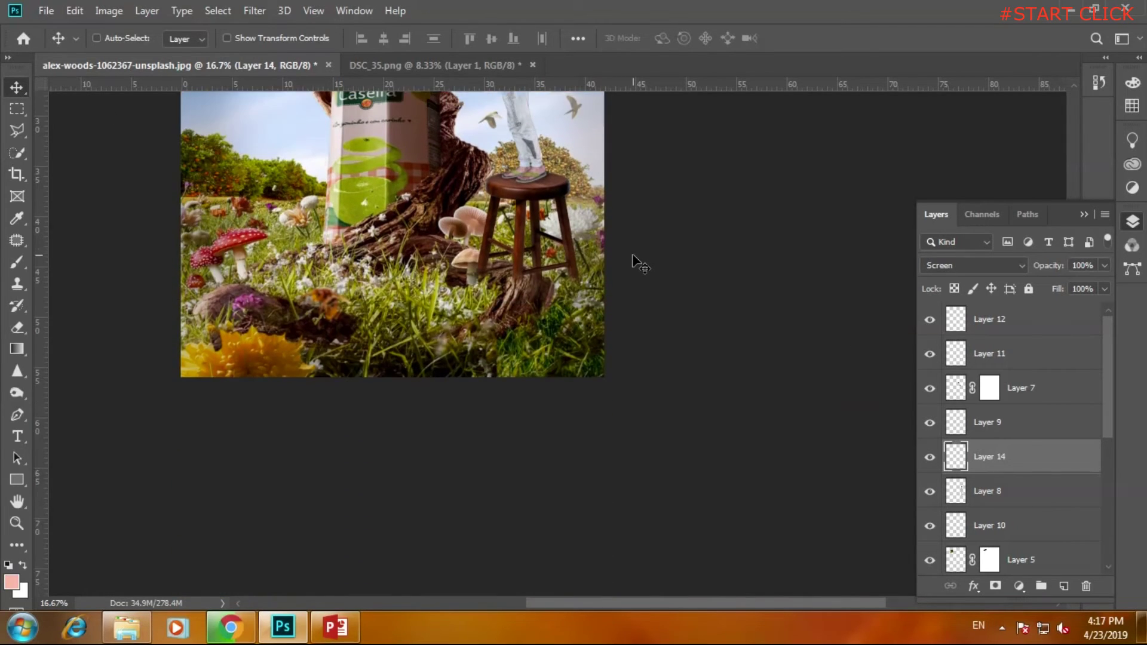
{"action": "scroll", "coordinate": [983, 553], "scroll_direction": "down", "scroll_amount": 5}
{"action": "left_click", "coordinate": [1008, 494]}
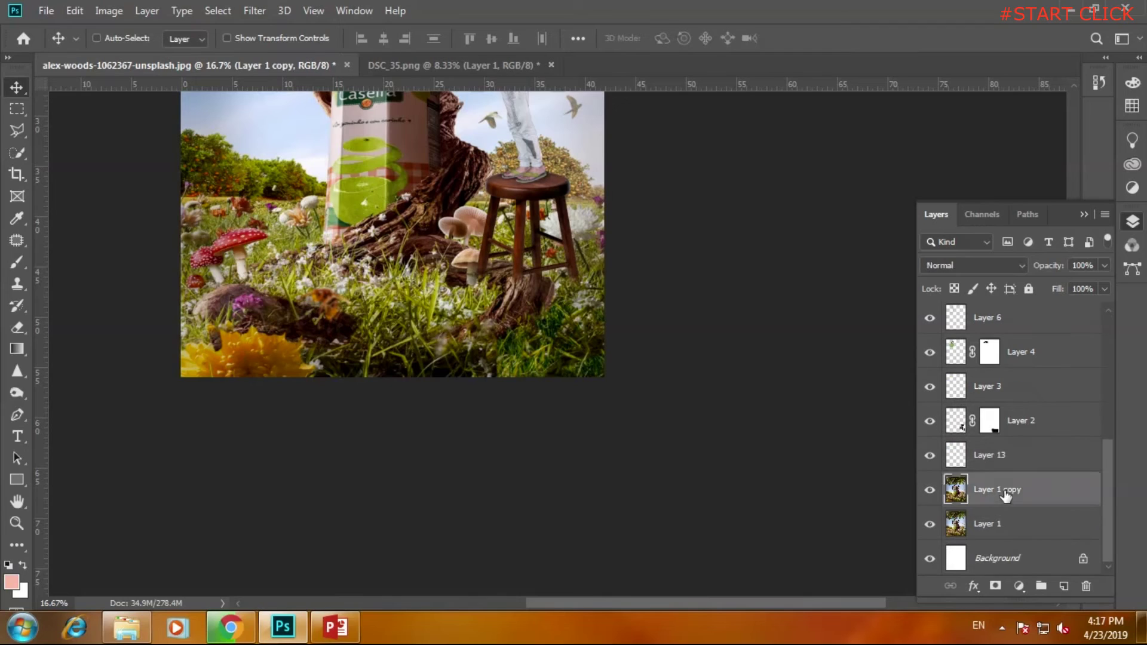
{"action": "left_click", "coordinate": [1063, 587]}
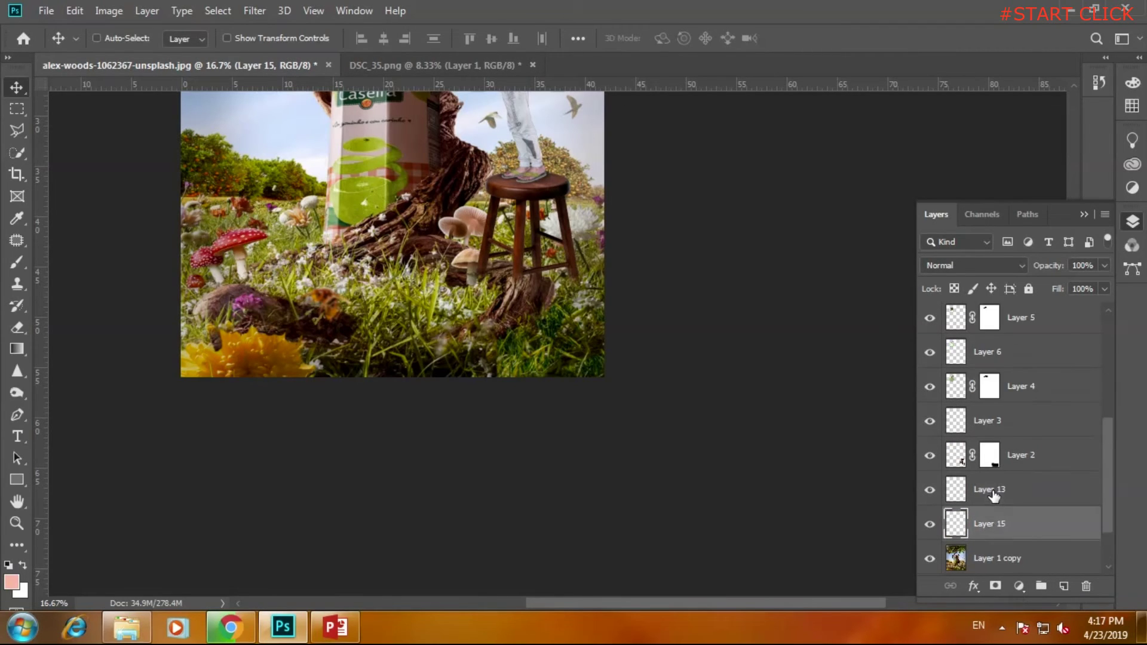
Delete the stray empty Layer 15 and duplicate Layer 1 copy as Layer 1 copy 2.
{"action": "scroll", "coordinate": [998, 514], "scroll_direction": "down", "scroll_amount": 1}
{"action": "left_click_drag", "start_coordinate": [987, 462], "coordinate": [1086, 587]}
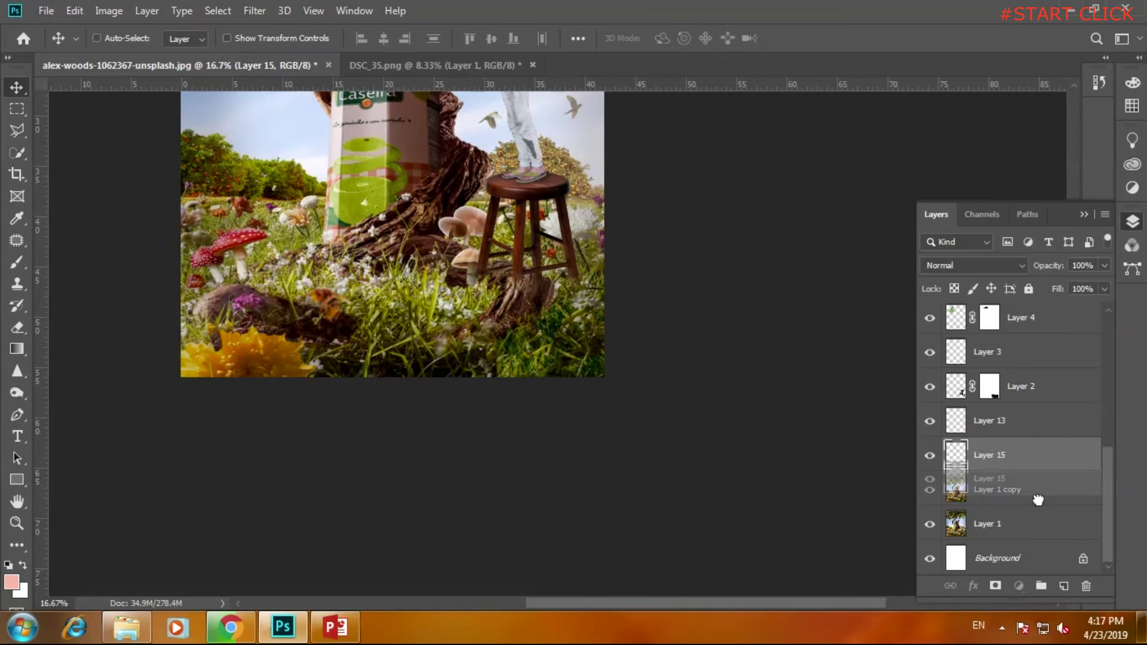
{"action": "left_click_drag", "start_coordinate": [976, 491], "coordinate": [1064, 586]}
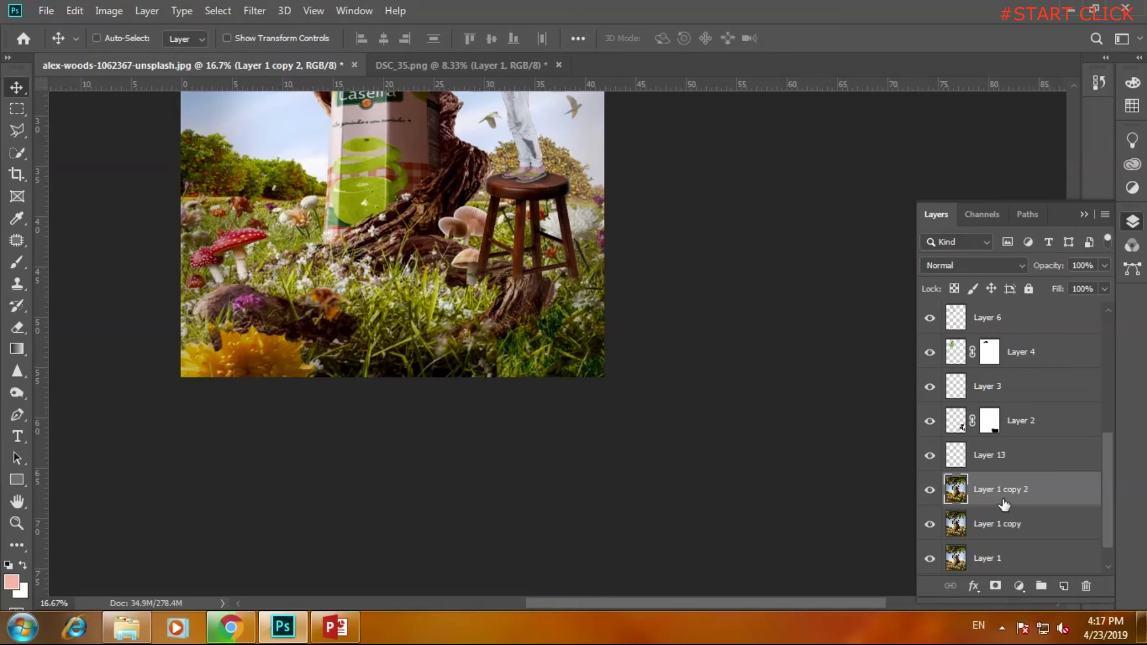
{"action": "scroll", "coordinate": [465, 322], "scroll_direction": "up", "scroll_amount": 3}
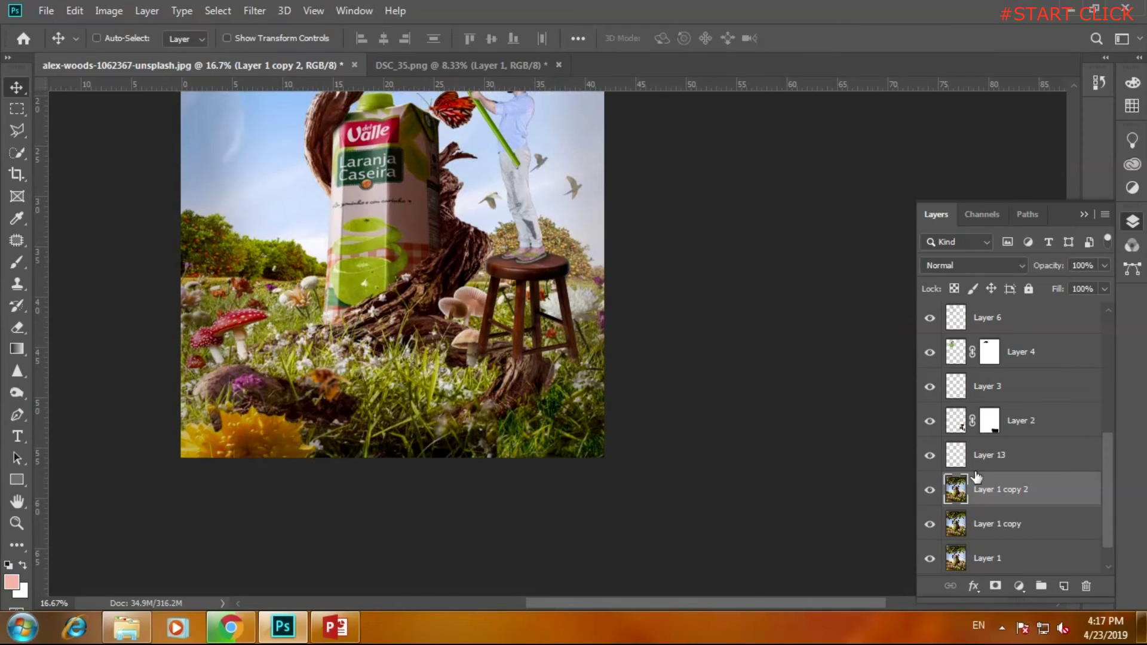
{"action": "scroll", "coordinate": [975, 476], "scroll_direction": "up", "scroll_amount": 3}
{"action": "left_click", "coordinate": [109, 10]}
{"action": "mouse_move", "coordinate": [135, 55]}
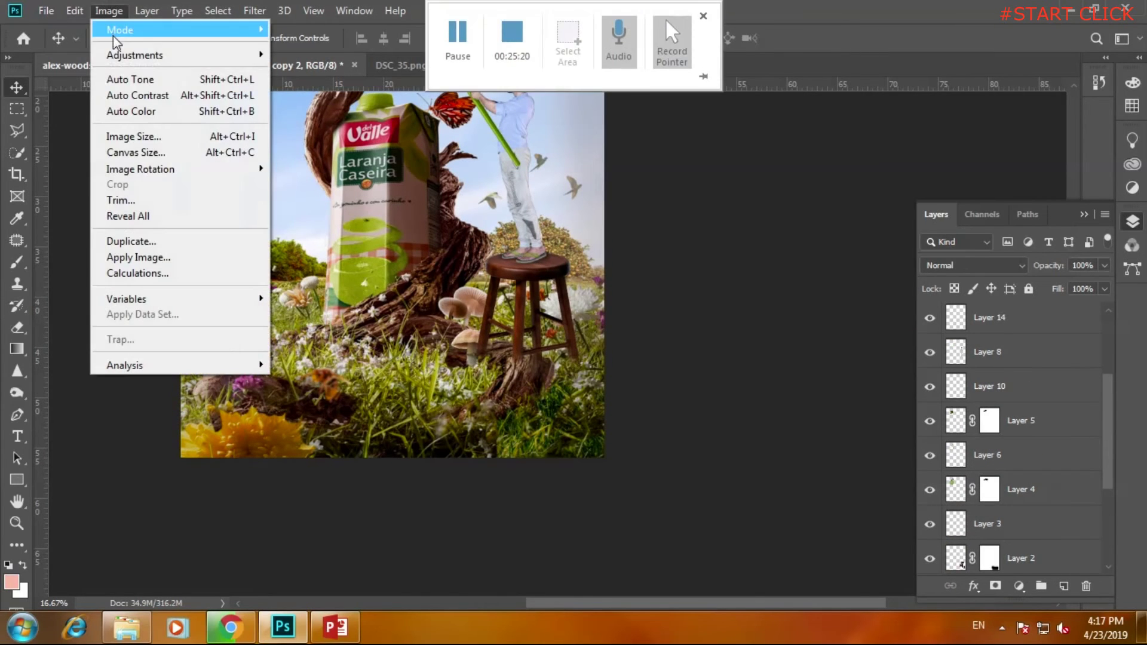
Darken Layer 1 copy 2 with Brightness/Contrast set to brightness -24.
{"action": "left_click", "coordinate": [301, 55]}
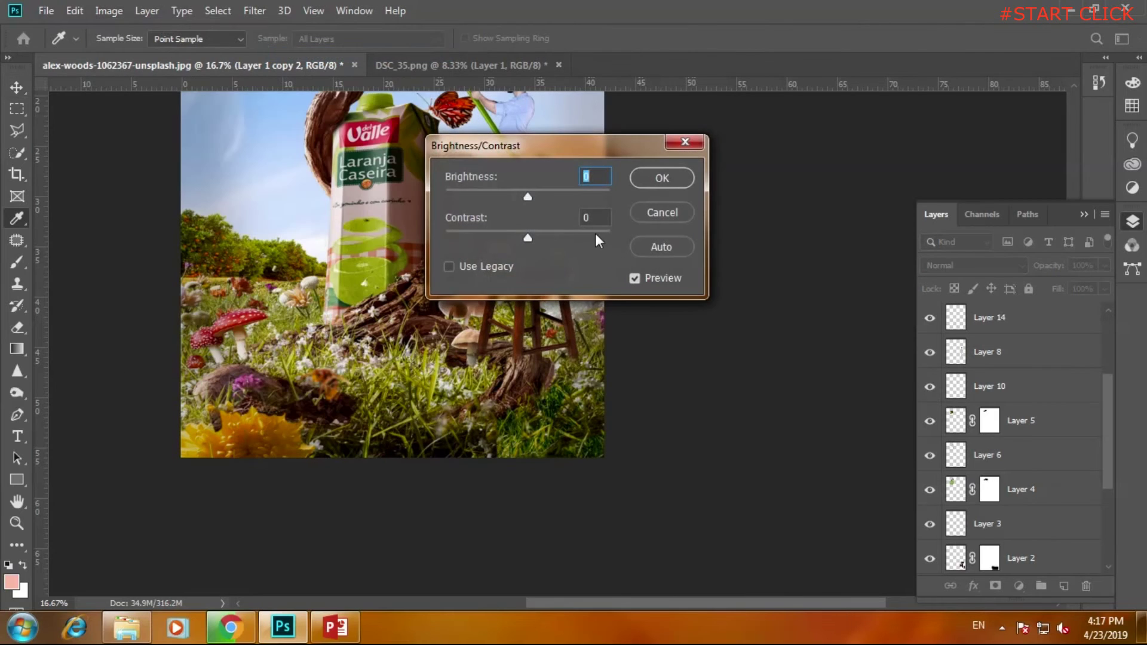
{"action": "left_click_drag", "start_coordinate": [529, 199], "coordinate": [515, 199]}
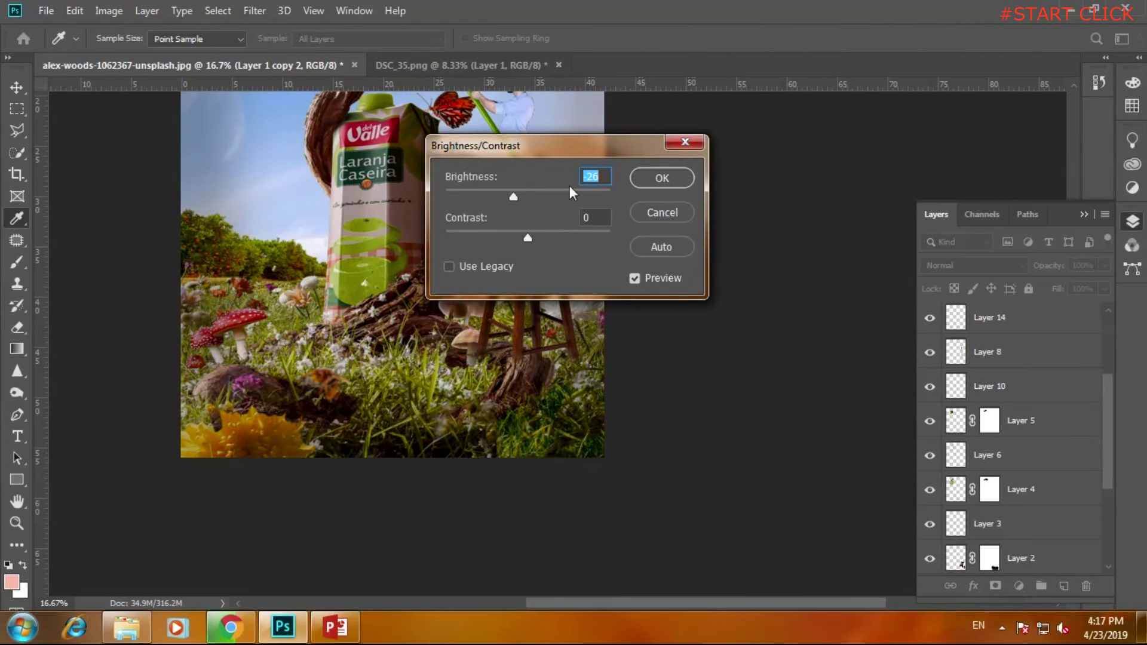
{"action": "left_click", "coordinate": [644, 178]}
{"action": "key", "text": "v"}
Add a white layer mask to Layer 1 copy 2.
{"action": "scroll", "coordinate": [474, 291], "scroll_direction": "up", "scroll_amount": 5}
{"action": "scroll", "coordinate": [473, 292], "scroll_direction": "down", "scroll_amount": 3}
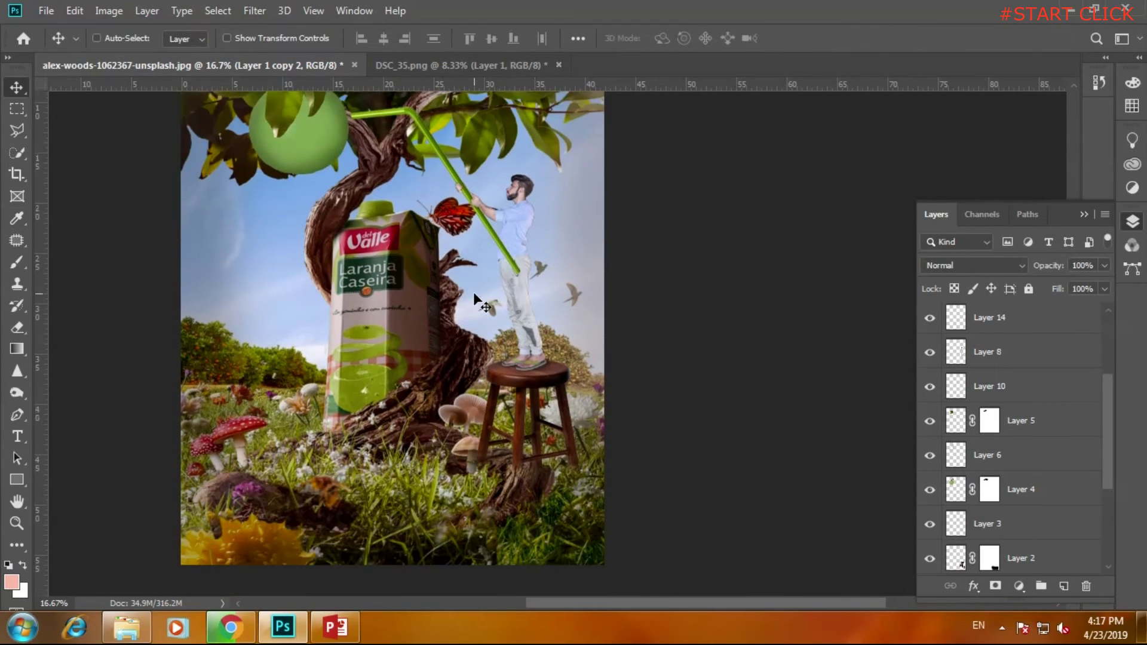
{"action": "scroll", "coordinate": [1012, 525], "scroll_direction": "down", "scroll_amount": 4}
{"action": "scroll", "coordinate": [1012, 514], "scroll_direction": "down", "scroll_amount": 1}
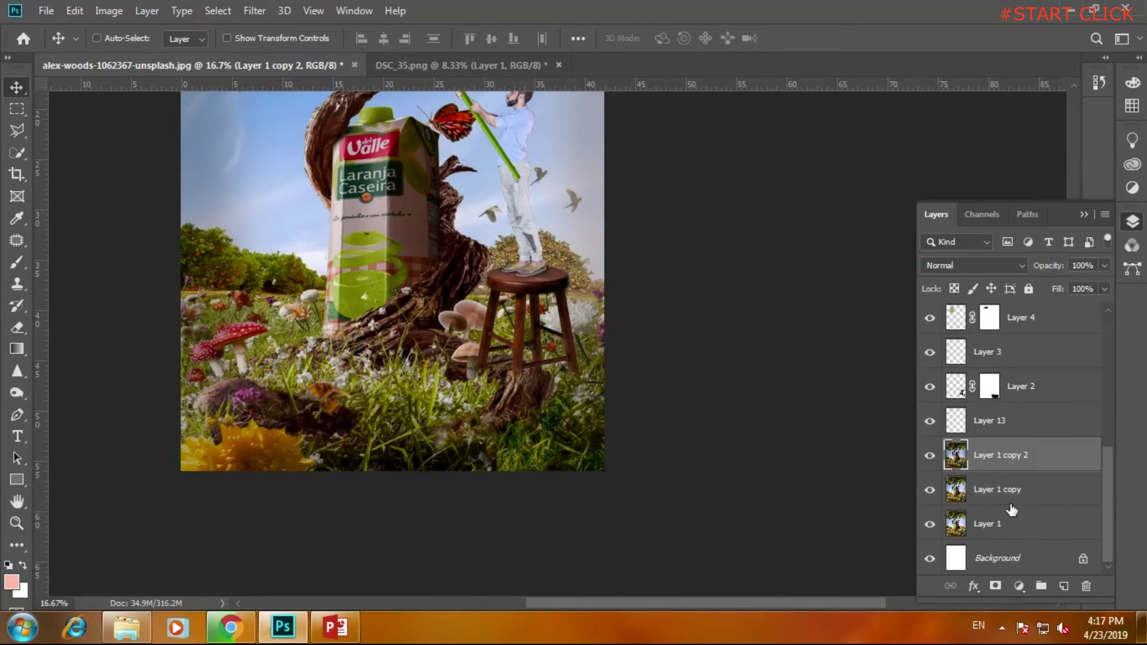
{"action": "left_click", "coordinate": [995, 586]}
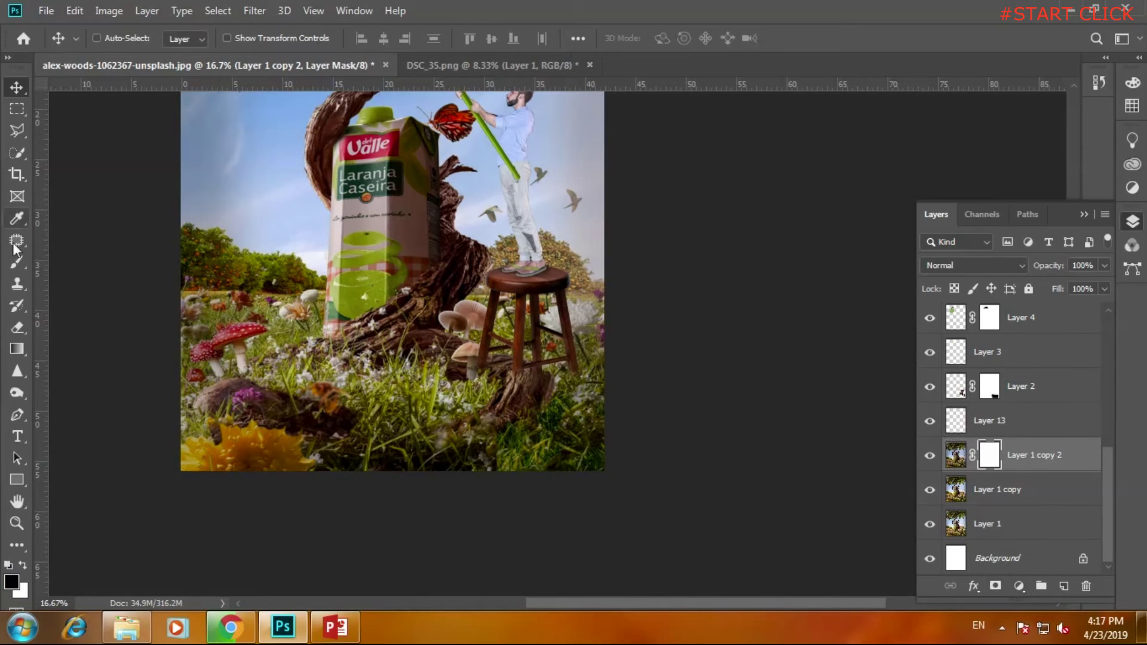
Choose the regular paint brush at 68% opacity and enlarge it to 432 px.
{"action": "left_click", "coordinate": [12, 264]}
{"action": "left_click", "coordinate": [49, 264]}
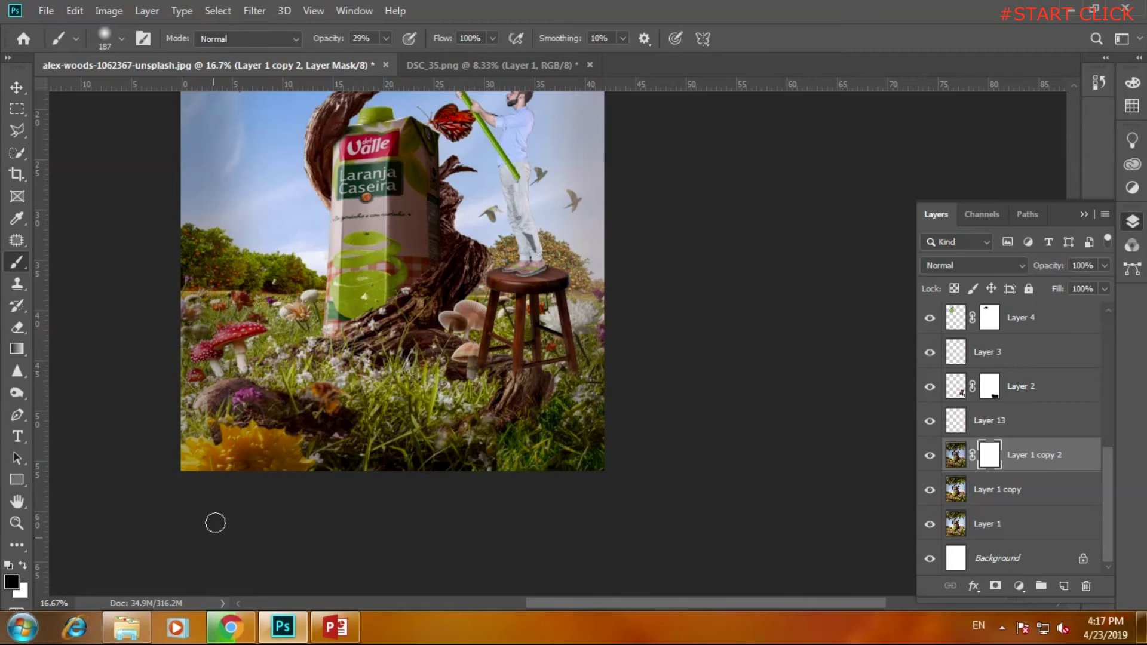
{"action": "left_click_drag", "start_coordinate": [412, 65], "coordinate": [417, 64]}
{"action": "scroll", "coordinate": [391, 251], "scroll_direction": "up", "scroll_amount": 5}
{"action": "right_click", "coordinate": [391, 268]}
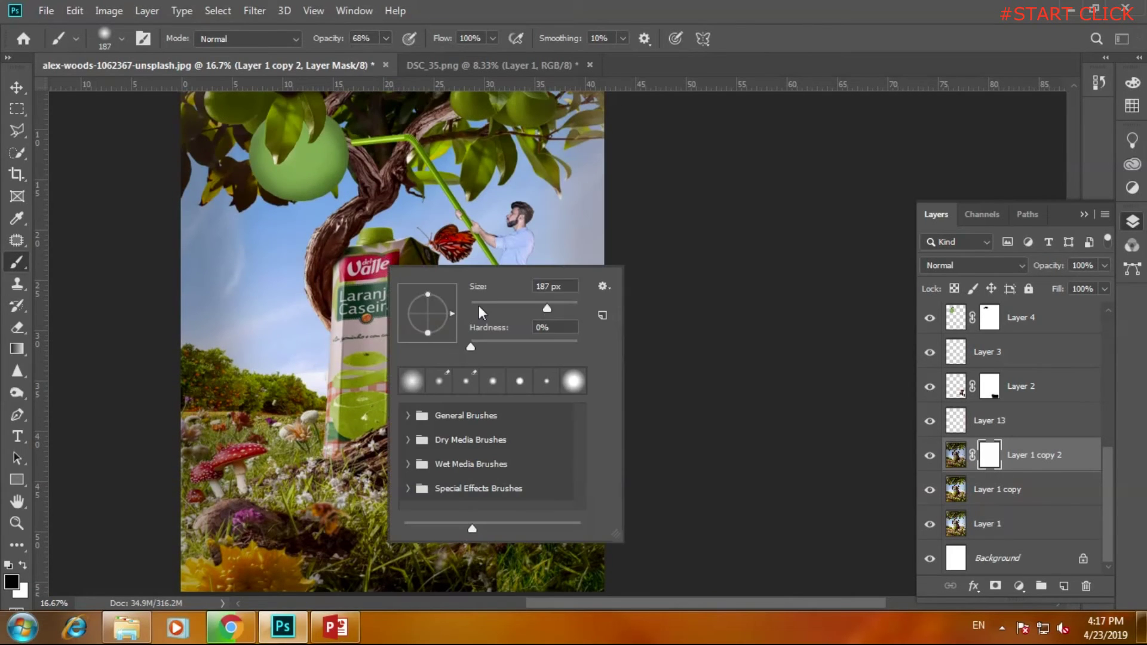
{"action": "left_click_drag", "start_coordinate": [550, 306], "coordinate": [563, 304]}
With a 1102 px brush, mask the darkening from the sky, carton, tree and lower-left grass.
{"action": "left_click_drag", "start_coordinate": [568, 306], "coordinate": [575, 306]}
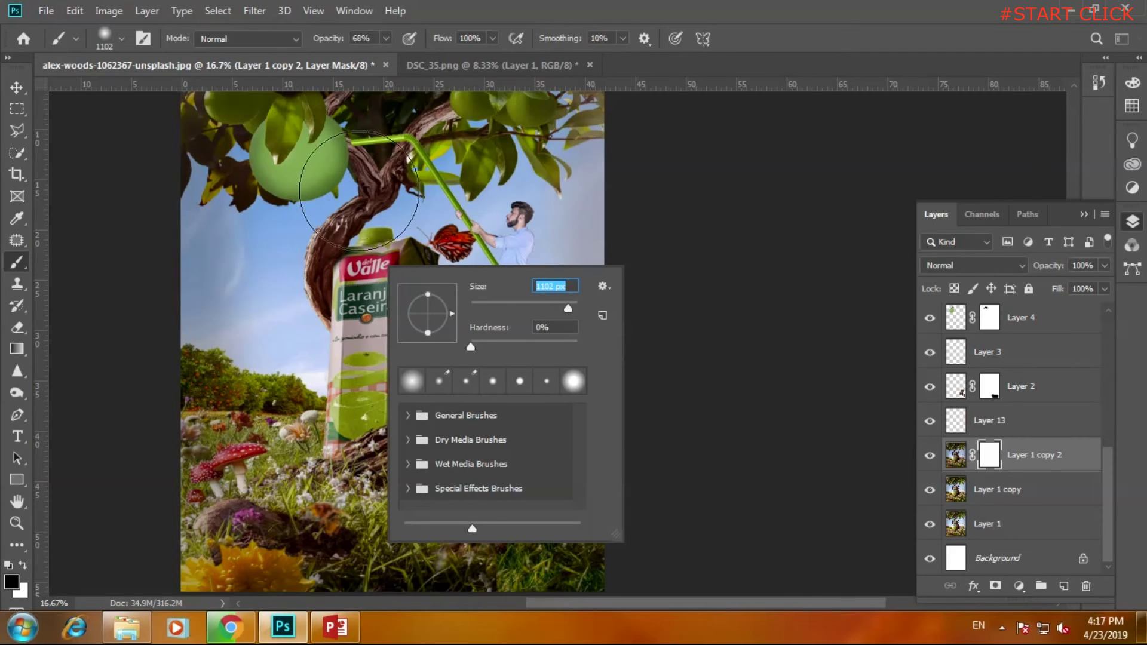
{"action": "left_click", "coordinate": [357, 272]}
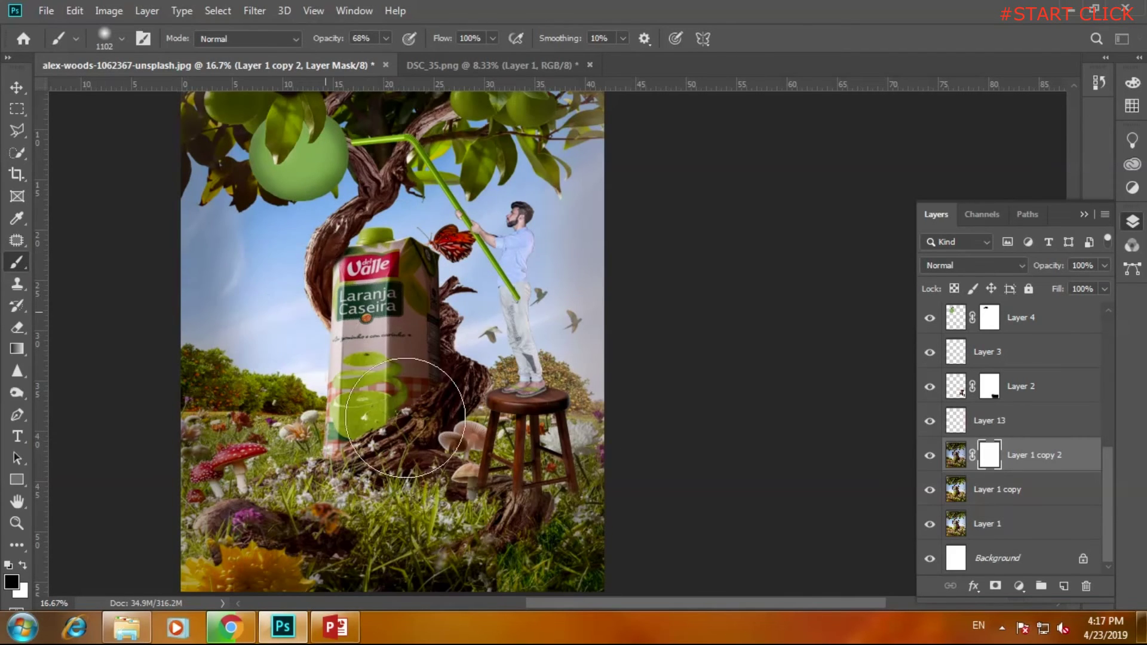
{"action": "left_click_drag", "start_coordinate": [471, 216], "coordinate": [480, 188]}
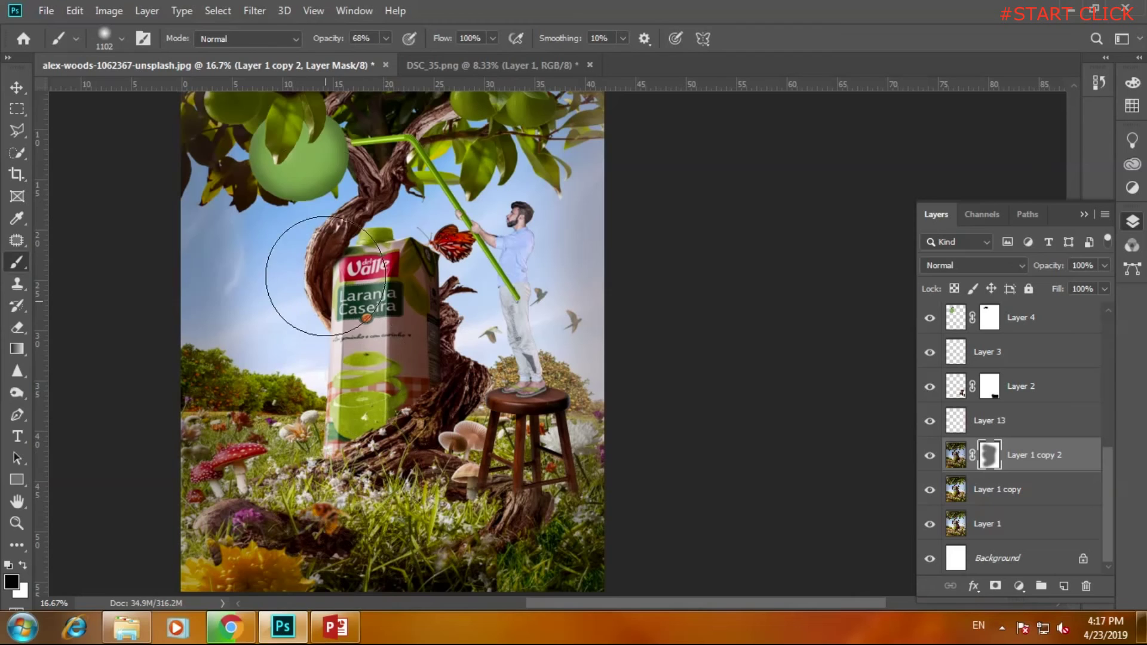
{"action": "left_click_drag", "start_coordinate": [346, 257], "coordinate": [297, 172]}
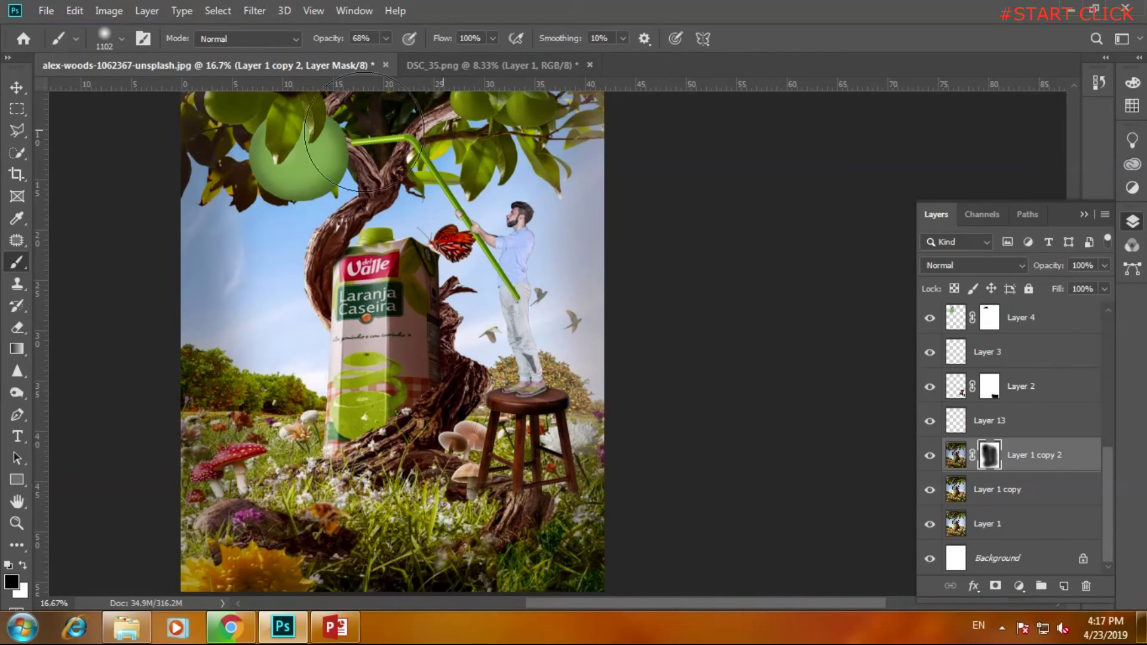
{"action": "left_click", "coordinate": [292, 536]}
{"action": "left_click", "coordinate": [930, 460]}
{"action": "key", "text": "ctrl+minus"}
{"action": "key", "text": "ctrl+minus"}
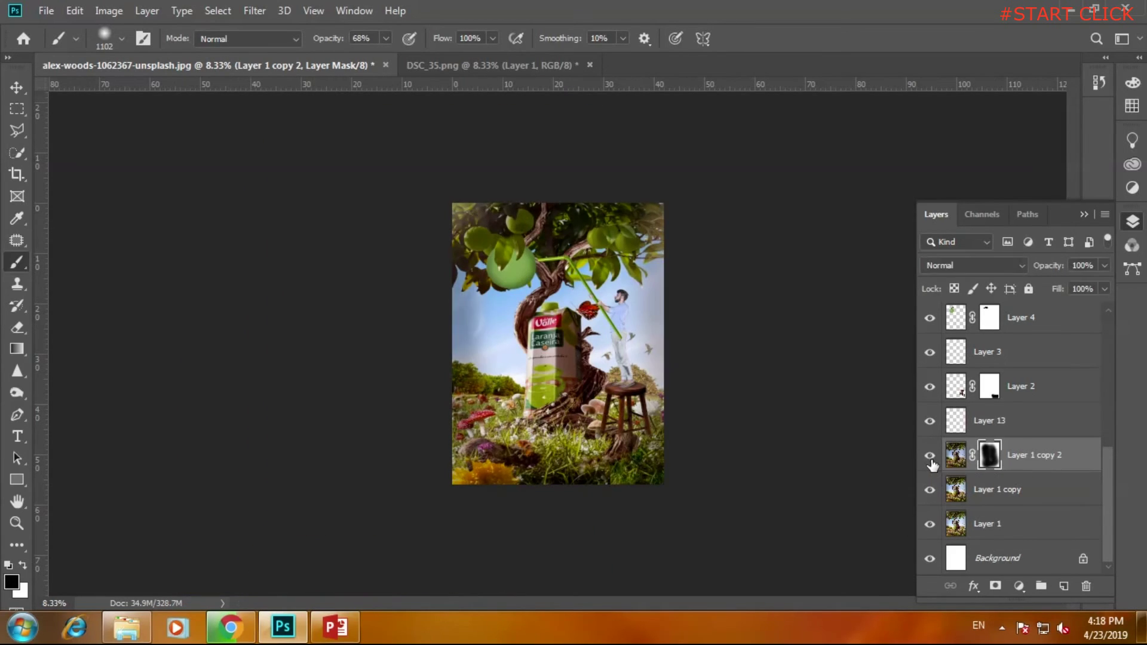
Toggle Layer 1 copy 2 to compare, fit the image to screen, and target its pixels.
{"action": "left_click", "coordinate": [931, 456]}
{"action": "left_click", "coordinate": [930, 456]}
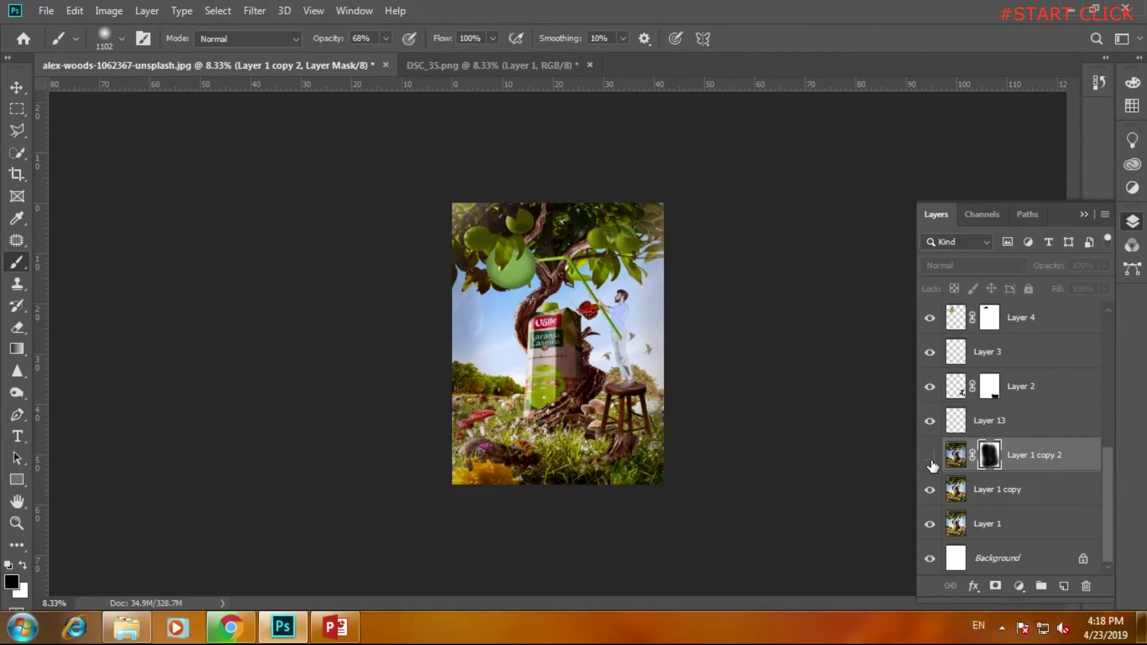
{"action": "key", "text": "ctrl+0"}
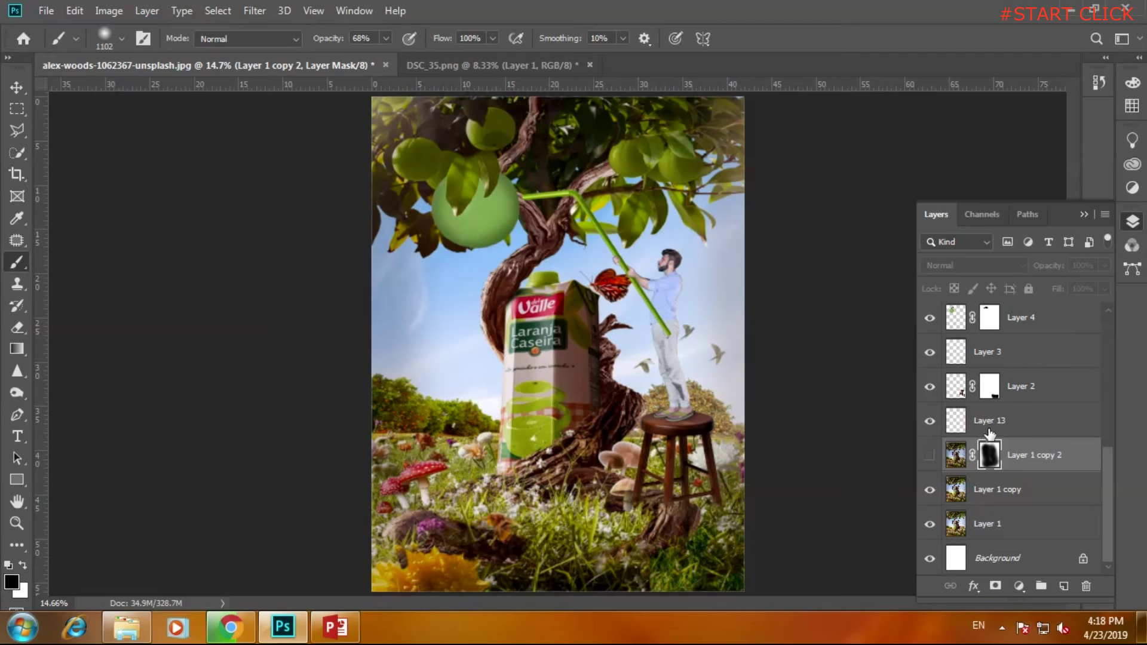
{"action": "left_click", "coordinate": [1016, 467]}
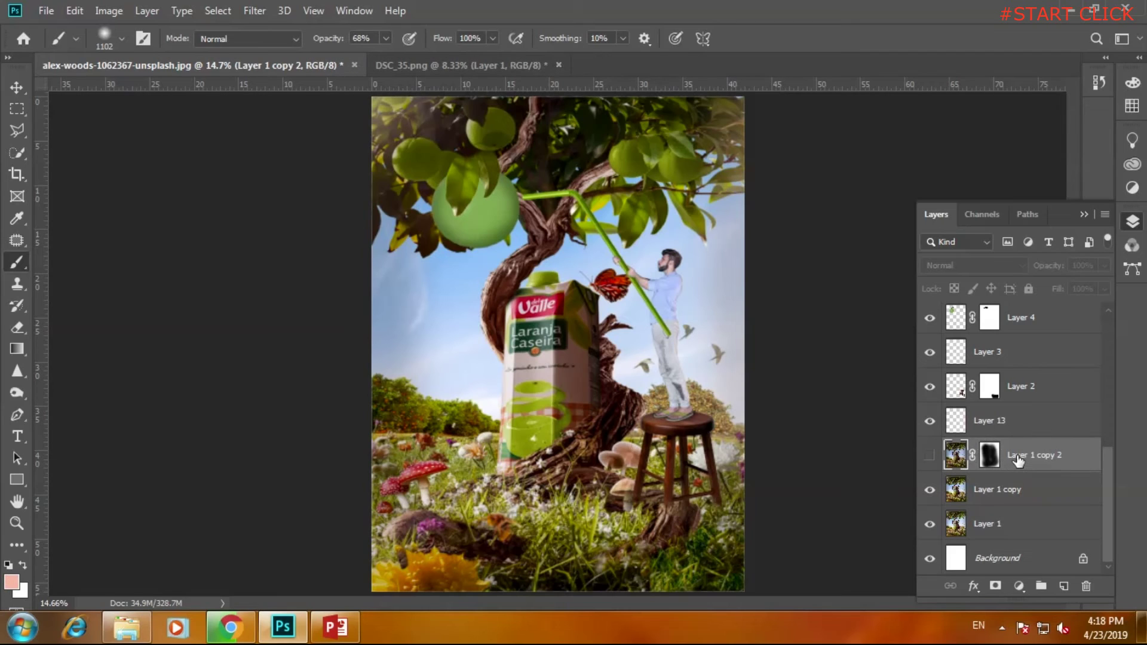
Merge Visible from the top layer, then duplicate the merged Background layer.
{"action": "scroll", "coordinate": [1018, 455], "scroll_direction": "up", "scroll_amount": 5}
{"action": "left_click", "coordinate": [1008, 329]}
{"action": "right_click", "coordinate": [984, 321]}
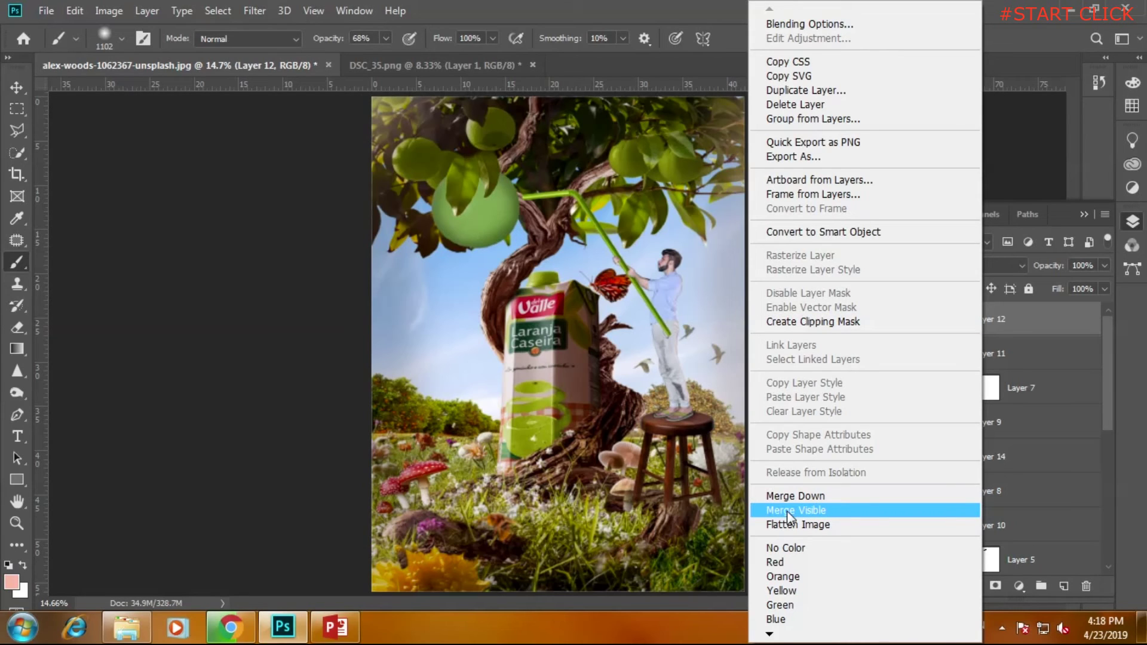
{"action": "left_click", "coordinate": [787, 511]}
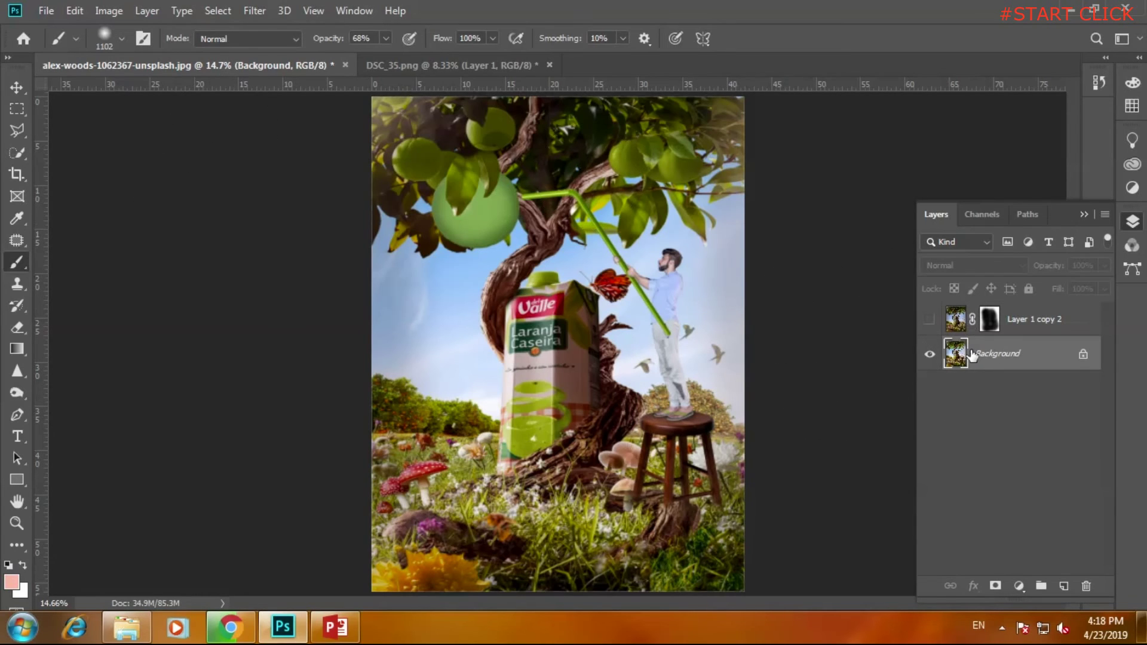
{"action": "left_click_drag", "start_coordinate": [1010, 353], "coordinate": [1064, 584]}
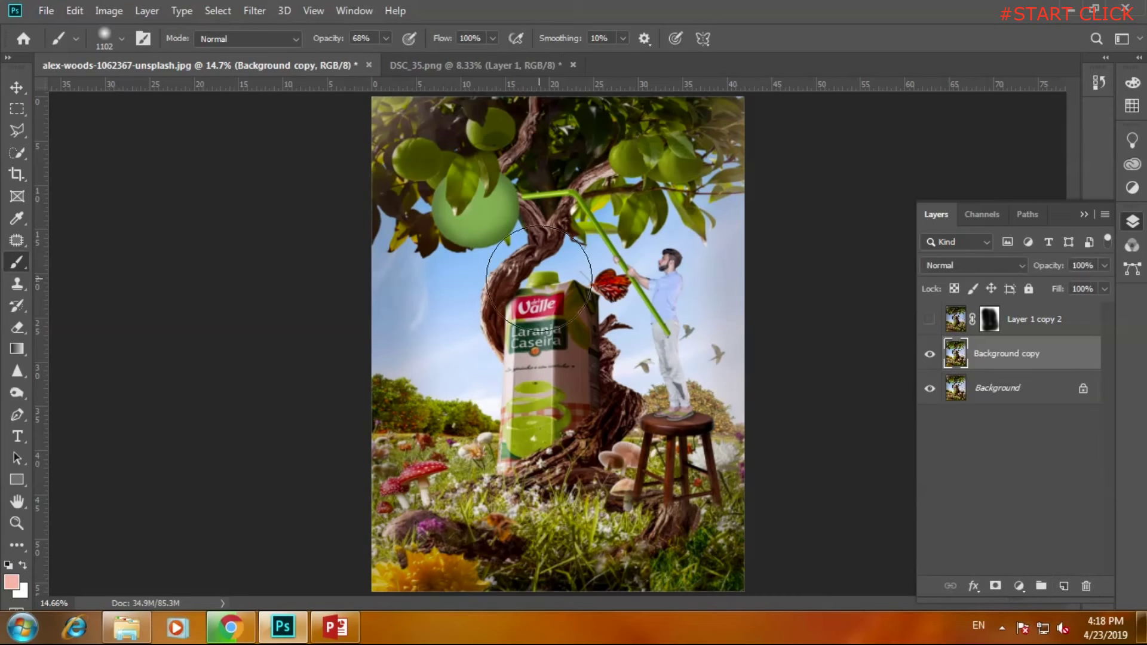
{"action": "key", "text": "ctrl+plus"}
{"action": "key", "text": "ctrl+plus"}
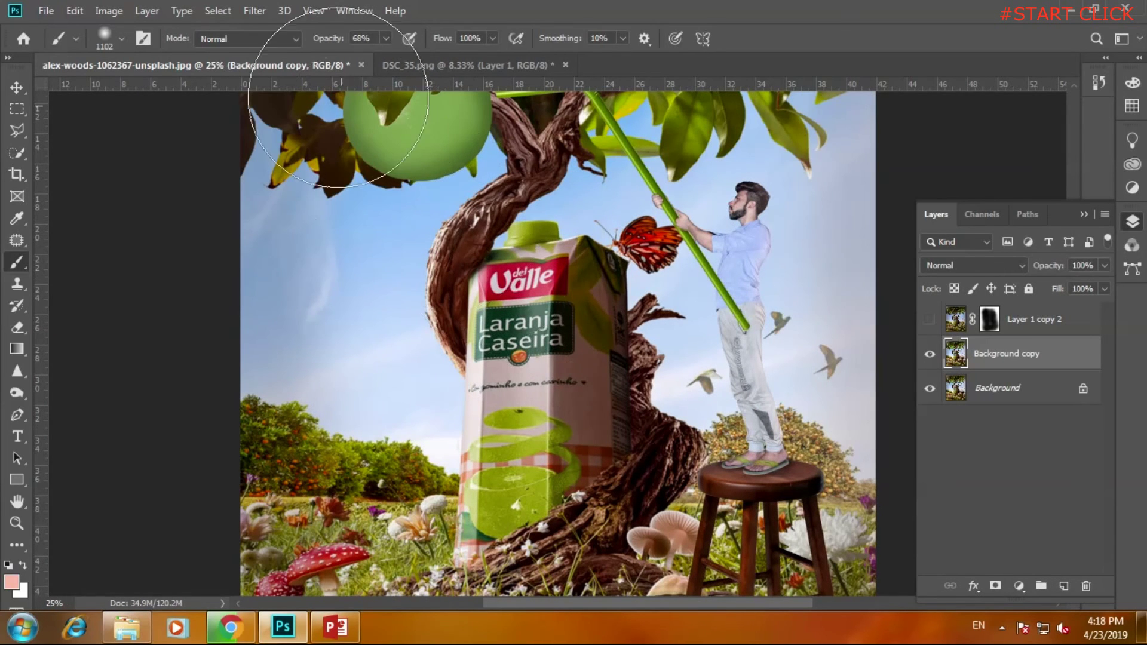
Open Camera Raw on the Background copy and set Highlights -27, Blacks -23, Clarity +8.
{"action": "left_click", "coordinate": [270, 10]}
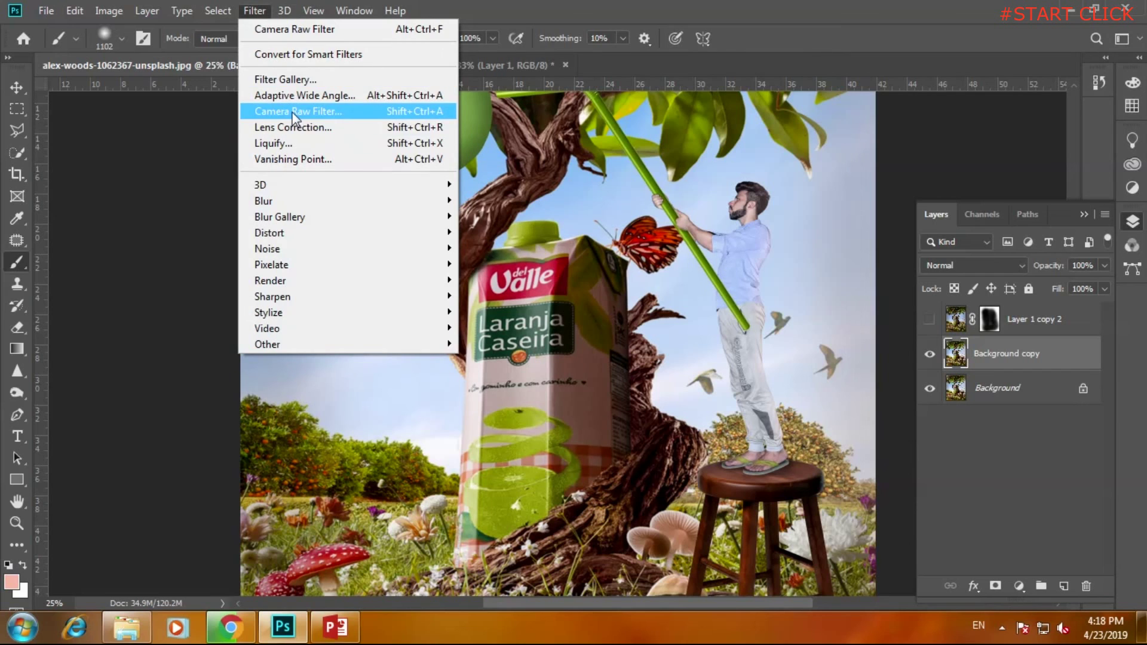
{"action": "left_click", "coordinate": [287, 111]}
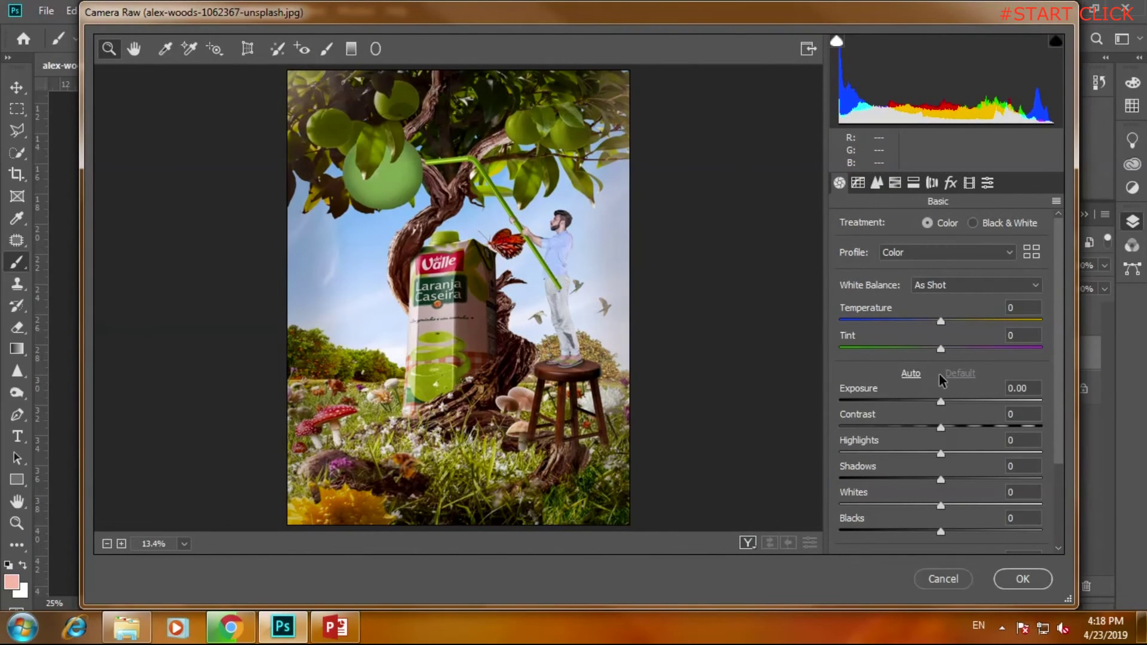
{"action": "mouse_move", "coordinate": [941, 455]}
{"action": "left_mouse_down"}
{"action": "mouse_move", "coordinate": [914, 457]}
{"action": "mouse_move", "coordinate": [969, 480]}
{"action": "left_mouse_up"}
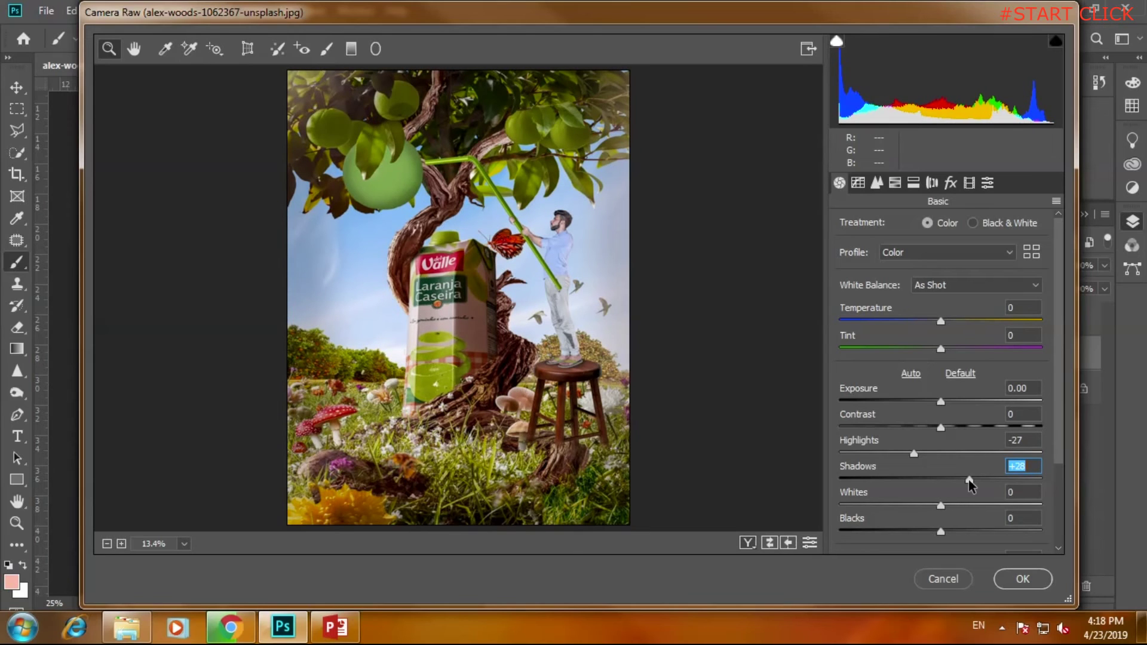
{"action": "left_click_drag", "start_coordinate": [940, 531], "coordinate": [918, 532]}
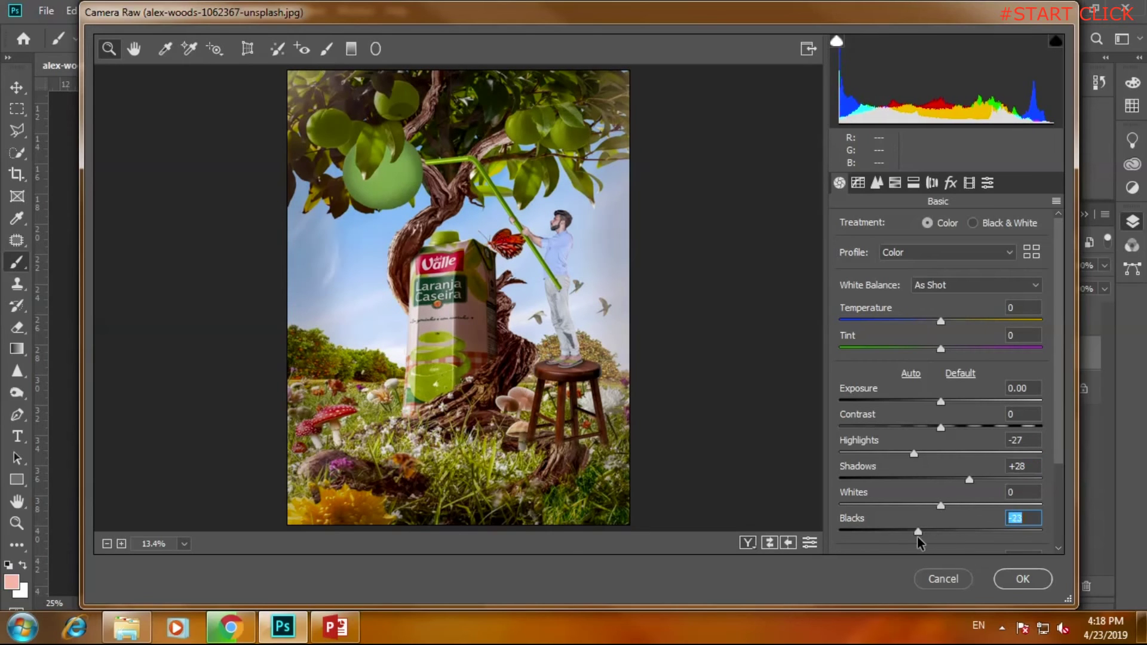
{"action": "scroll", "coordinate": [955, 502], "scroll_direction": "down", "scroll_amount": 3}
{"action": "left_click_drag", "start_coordinate": [942, 458], "coordinate": [949, 459]}
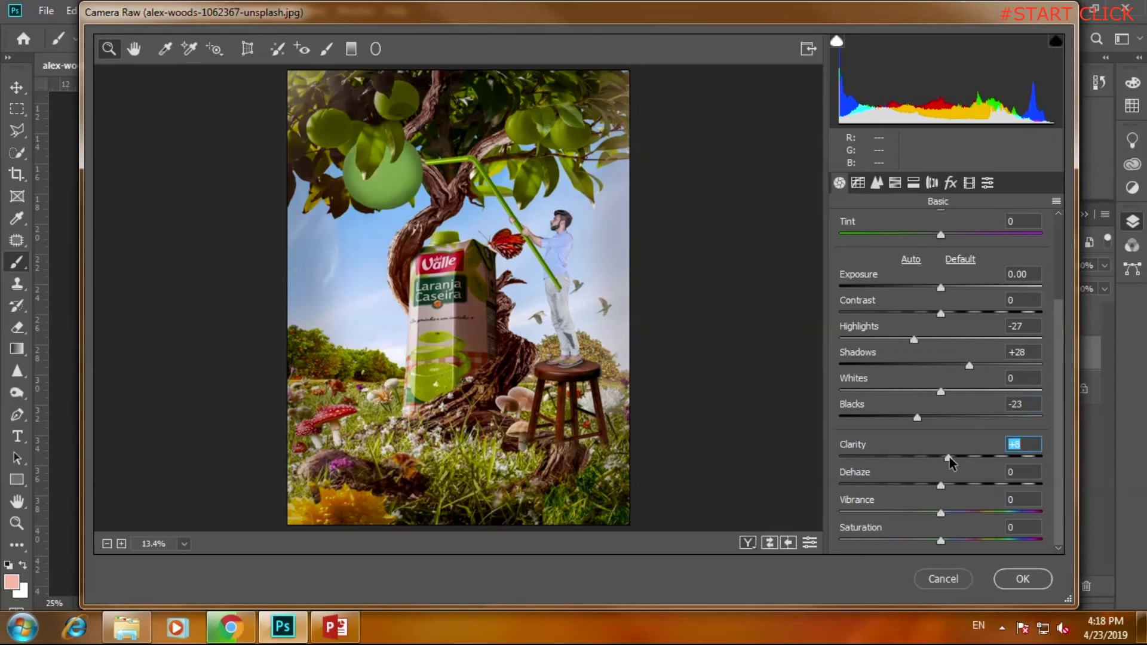
Set Vibrance to -9, lighten Blacks slightly, lower Highlights further, and apply the grade.
{"action": "left_click", "coordinate": [938, 514]}
{"action": "mouse_move", "coordinate": [937, 515]}
{"action": "left_mouse_down"}
{"action": "mouse_move", "coordinate": [913, 518]}
{"action": "mouse_move", "coordinate": [927, 521]}
{"action": "left_mouse_up"}
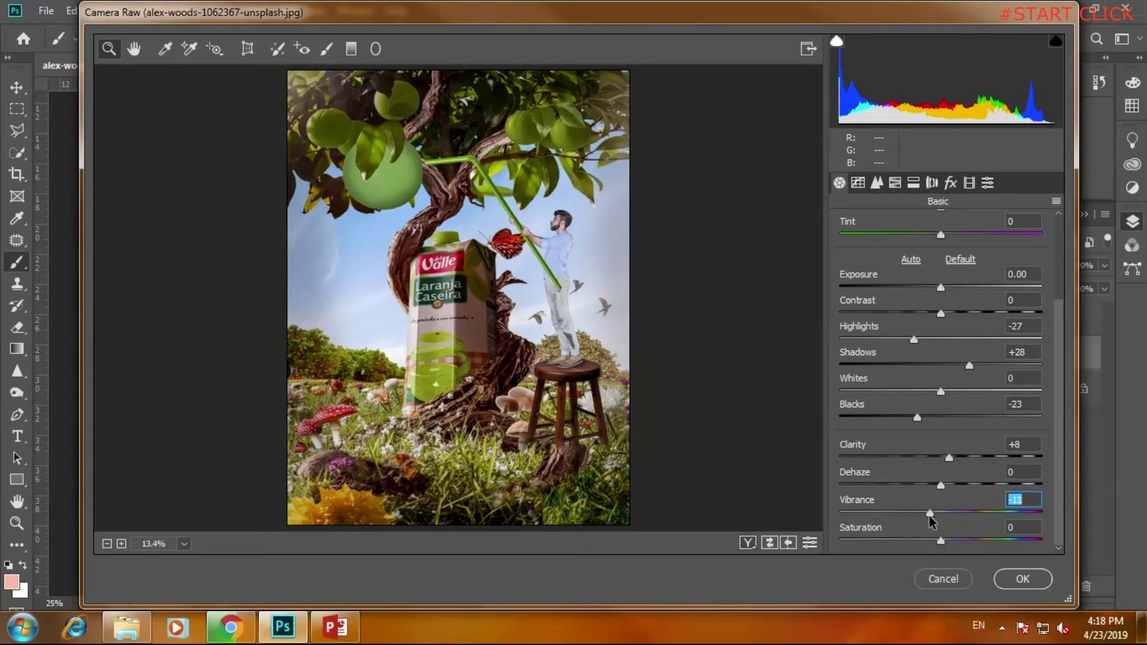
{"action": "left_click_drag", "start_coordinate": [930, 516], "coordinate": [931, 515]}
{"action": "left_click_drag", "start_coordinate": [917, 418], "coordinate": [921, 417]}
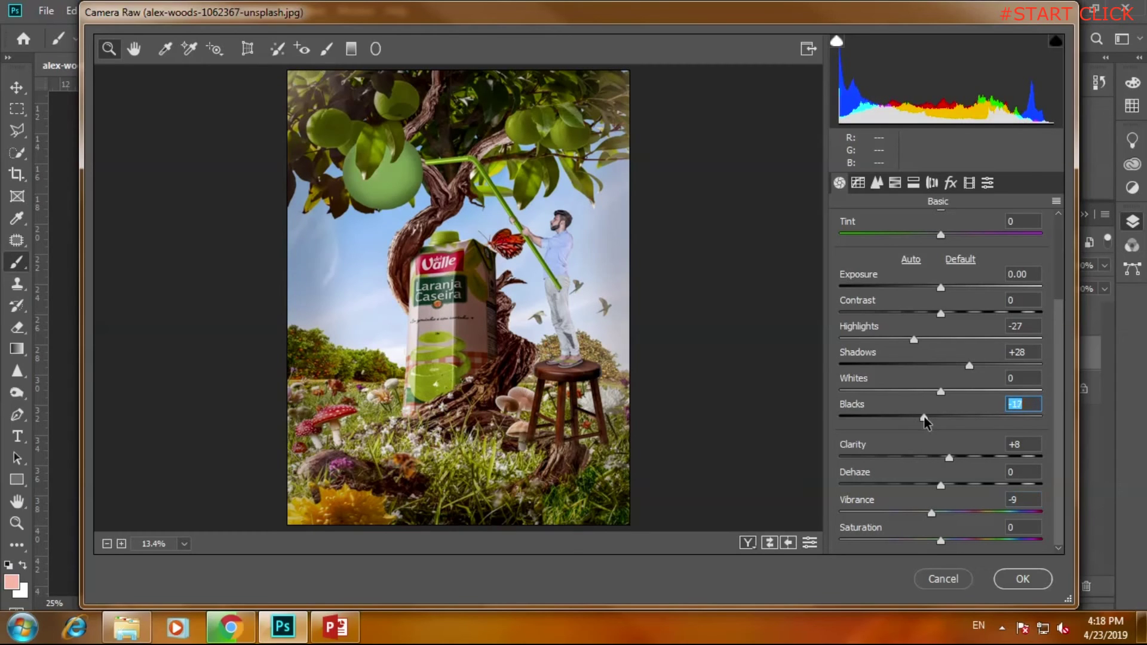
{"action": "left_click_drag", "start_coordinate": [914, 340], "coordinate": [895, 340]}
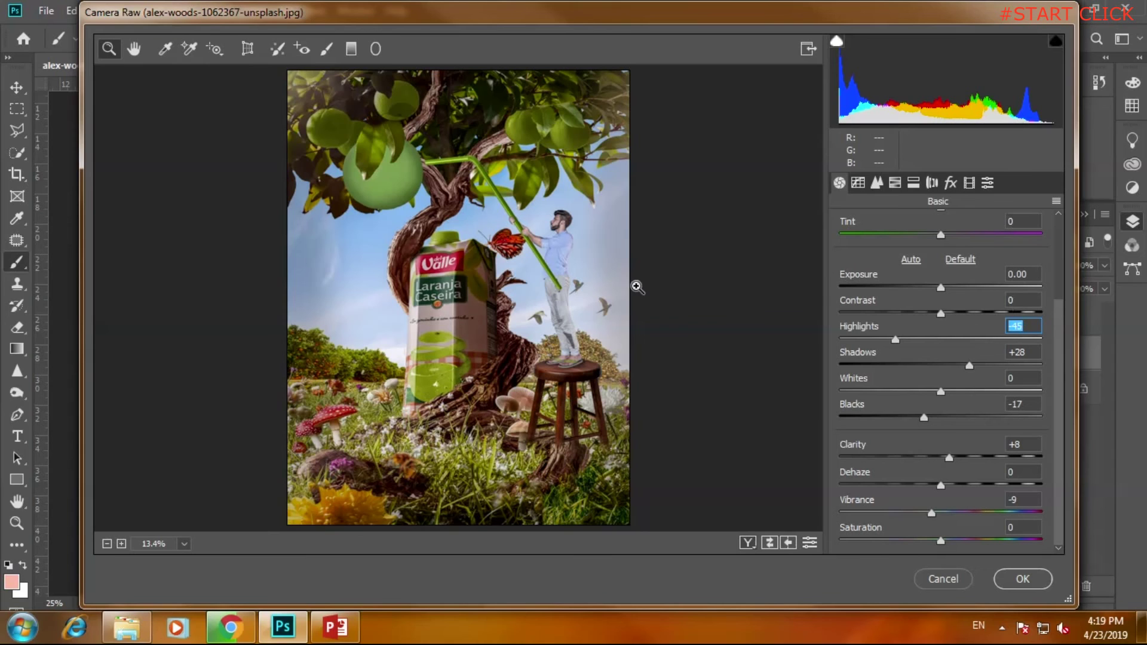
{"action": "left_click", "coordinate": [1015, 578]}
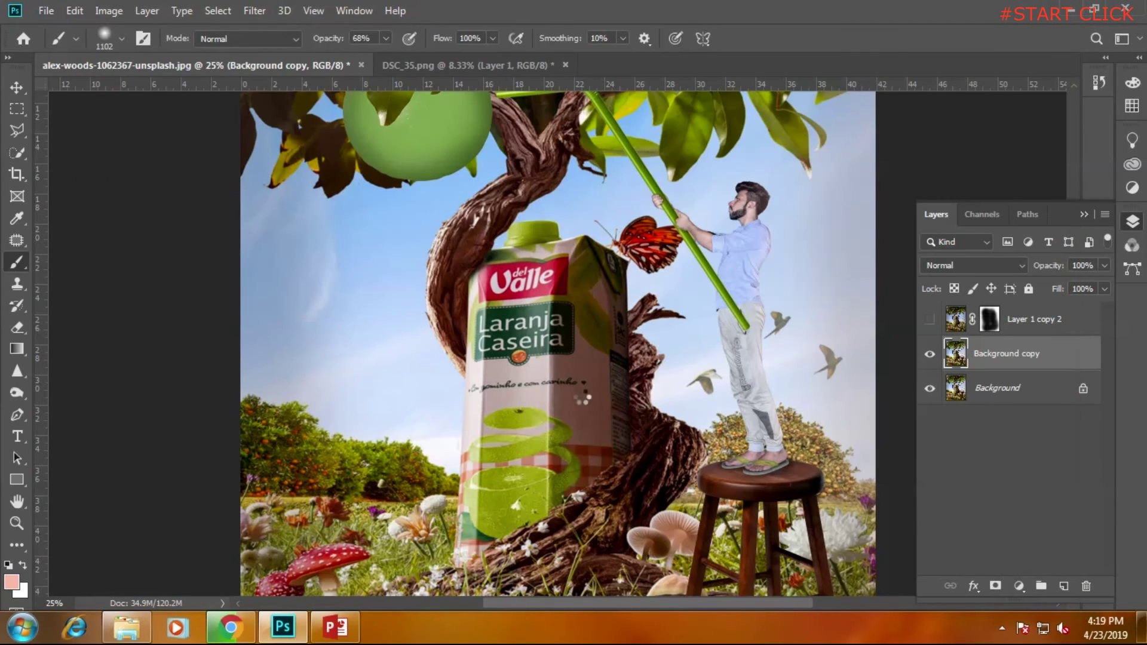
Duplicate the graded Background copy and set the new layer to Linear Light.
{"action": "left_click", "coordinate": [930, 355]}
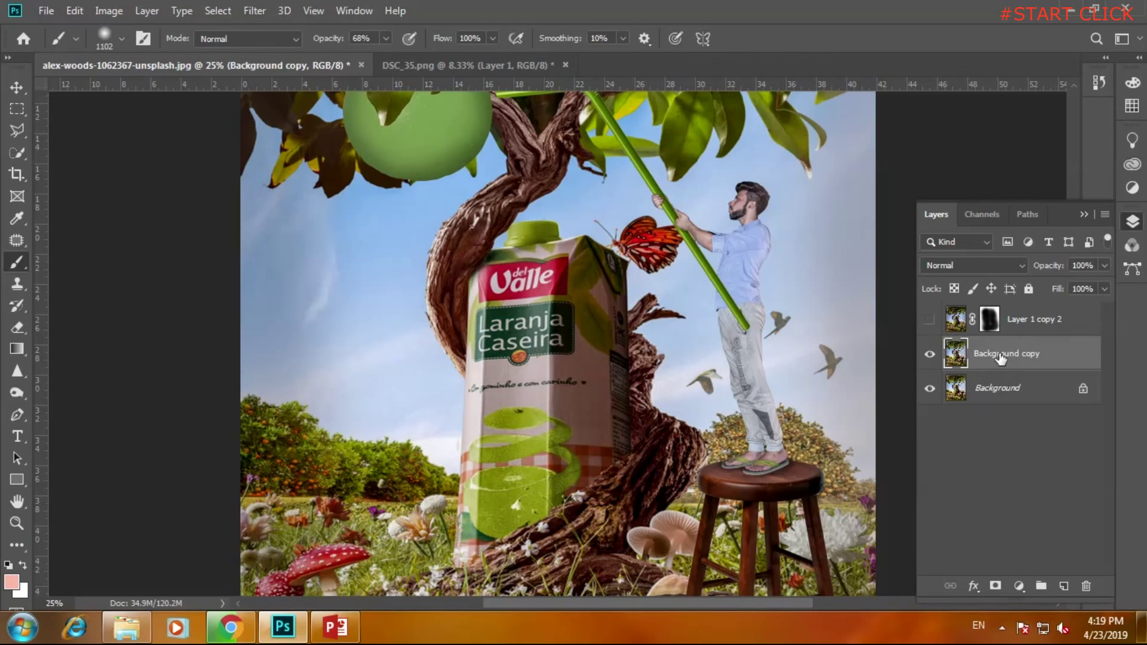
{"action": "left_click_drag", "start_coordinate": [996, 357], "coordinate": [1064, 586]}
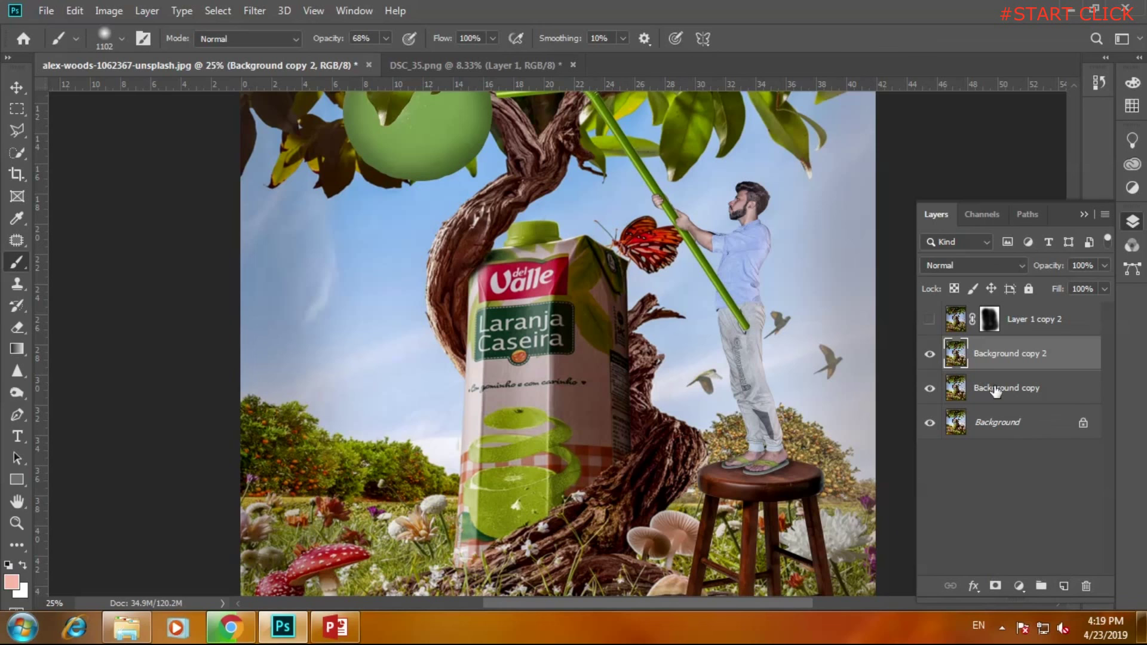
{"action": "left_click", "coordinate": [952, 270]}
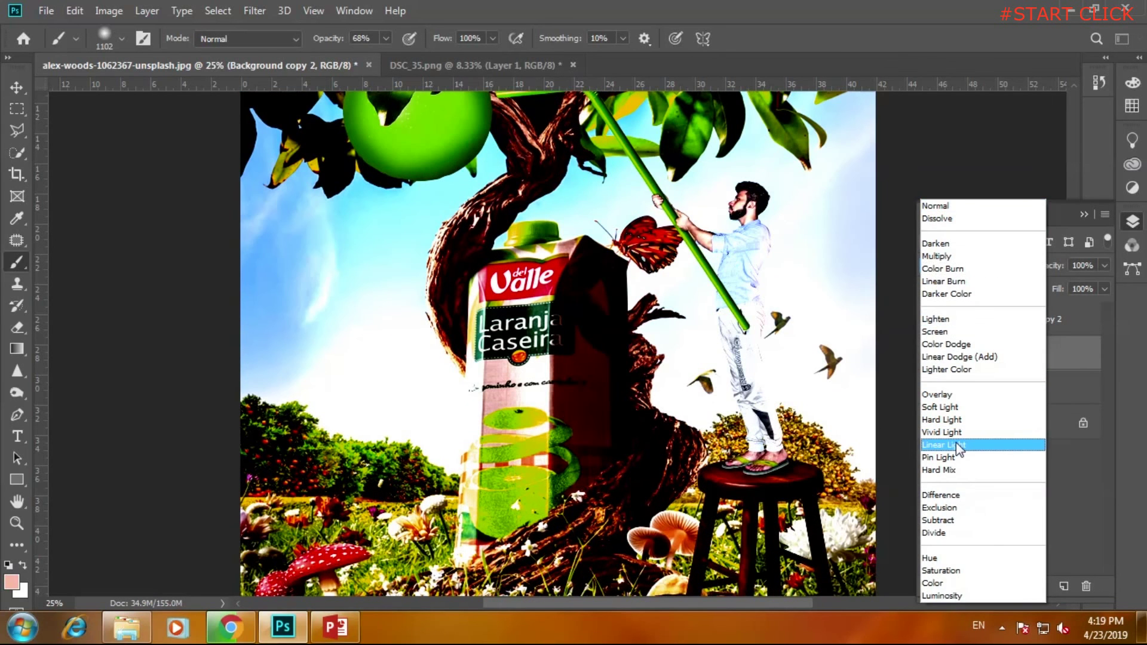
{"action": "left_click", "coordinate": [956, 443]}
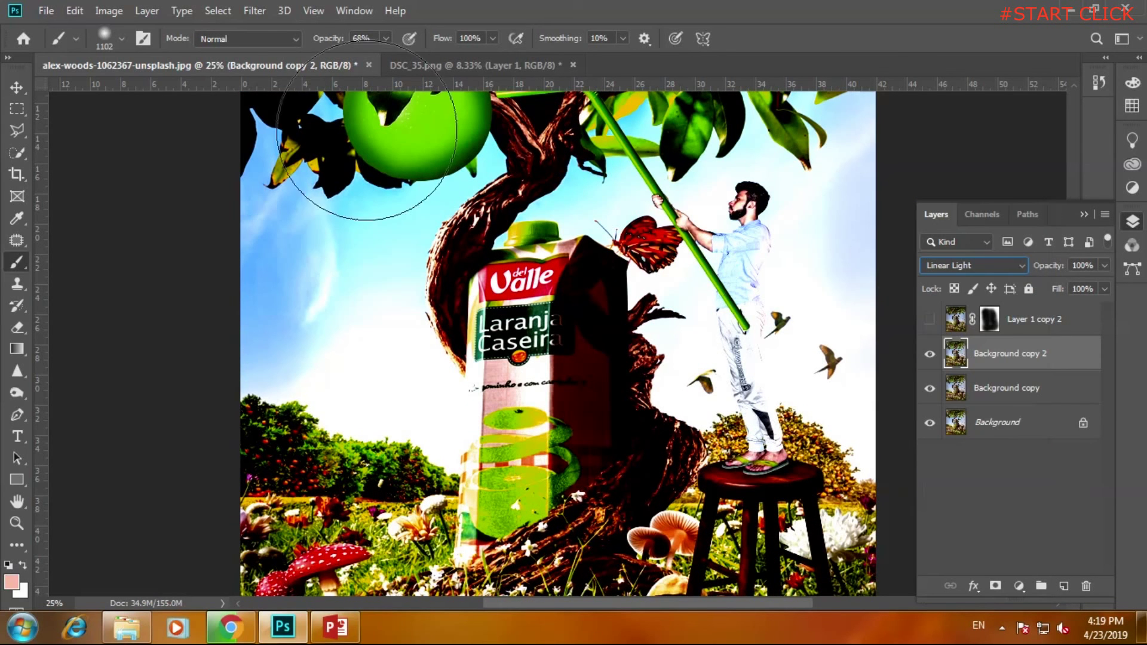
Apply a High Pass filter with 0.4 px radius, then hide the layer to compare.
{"action": "left_click", "coordinate": [249, 11]}
{"action": "mouse_move", "coordinate": [267, 344]}
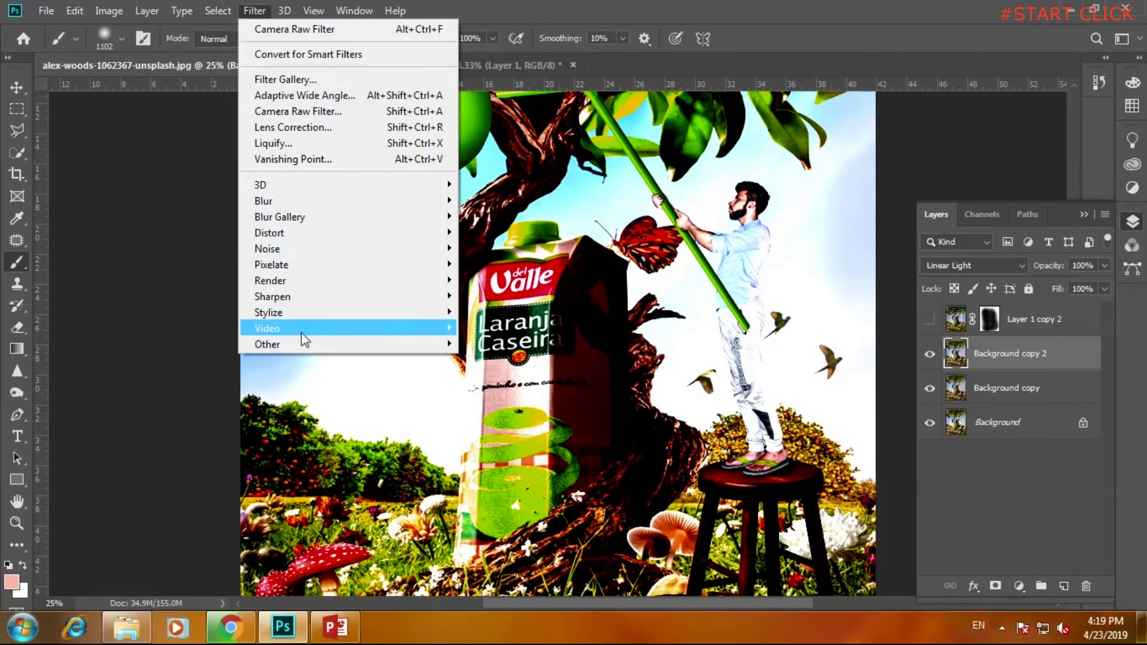
{"action": "left_click", "coordinate": [500, 364]}
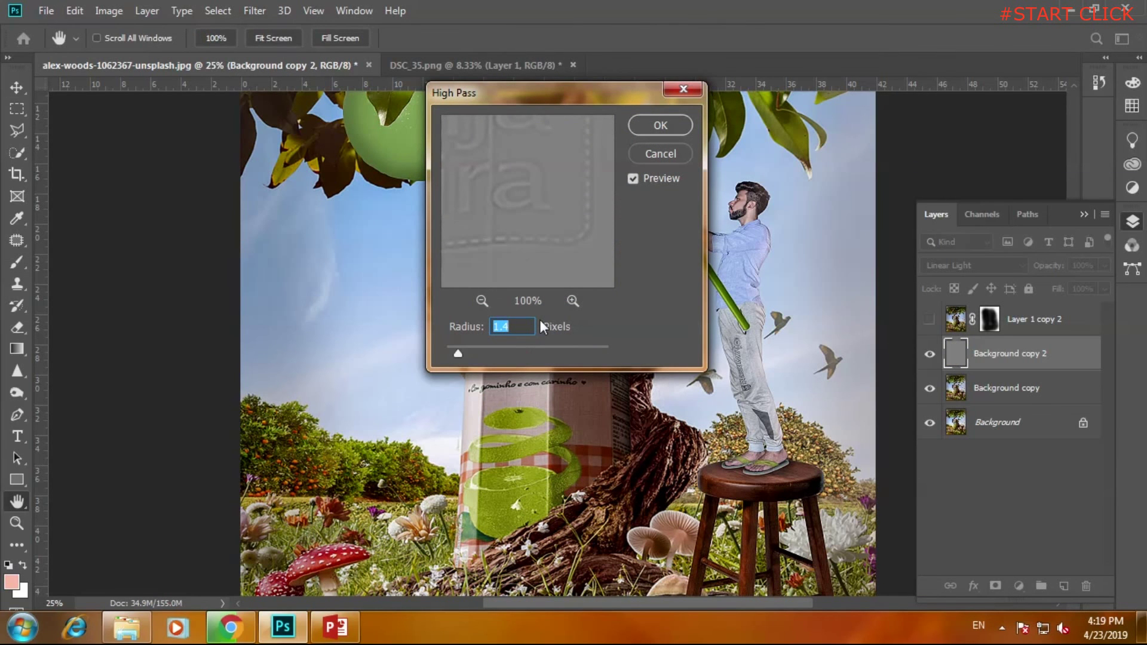
{"action": "key", "text": "ctrl+plus"}
{"action": "key", "text": "ctrl+plus"}
{"action": "key", "text": "ctrl+plus"}
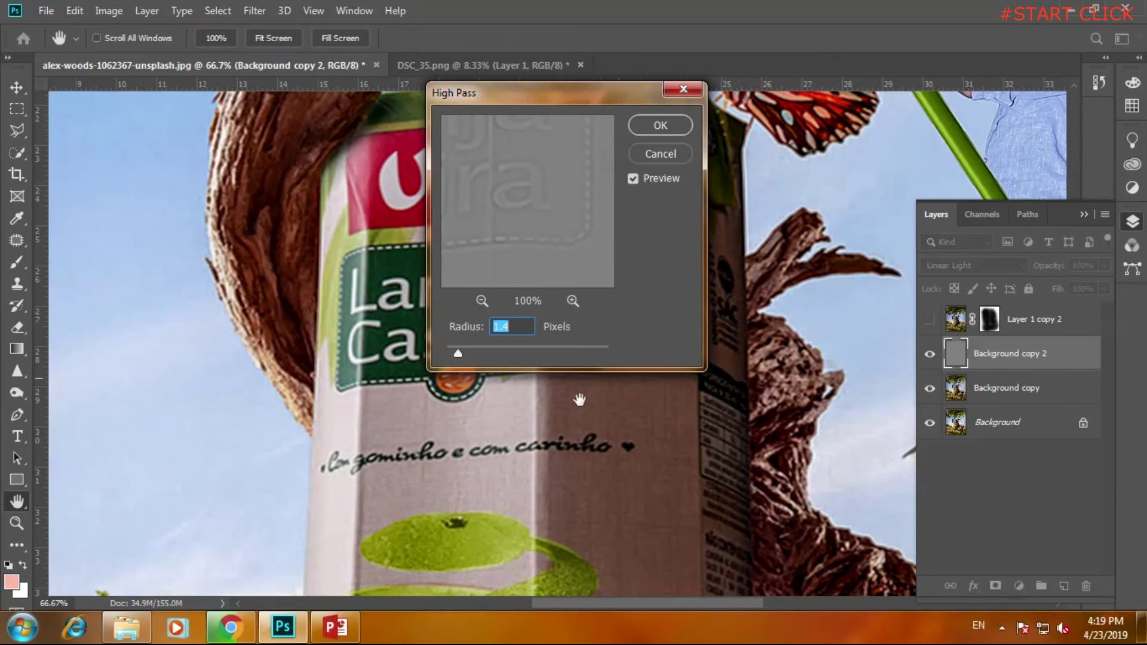
{"action": "scroll", "coordinate": [744, 328], "scroll_direction": "right", "scroll_amount": 5}
{"action": "scroll", "coordinate": [801, 233], "scroll_direction": "up", "scroll_amount": 2}
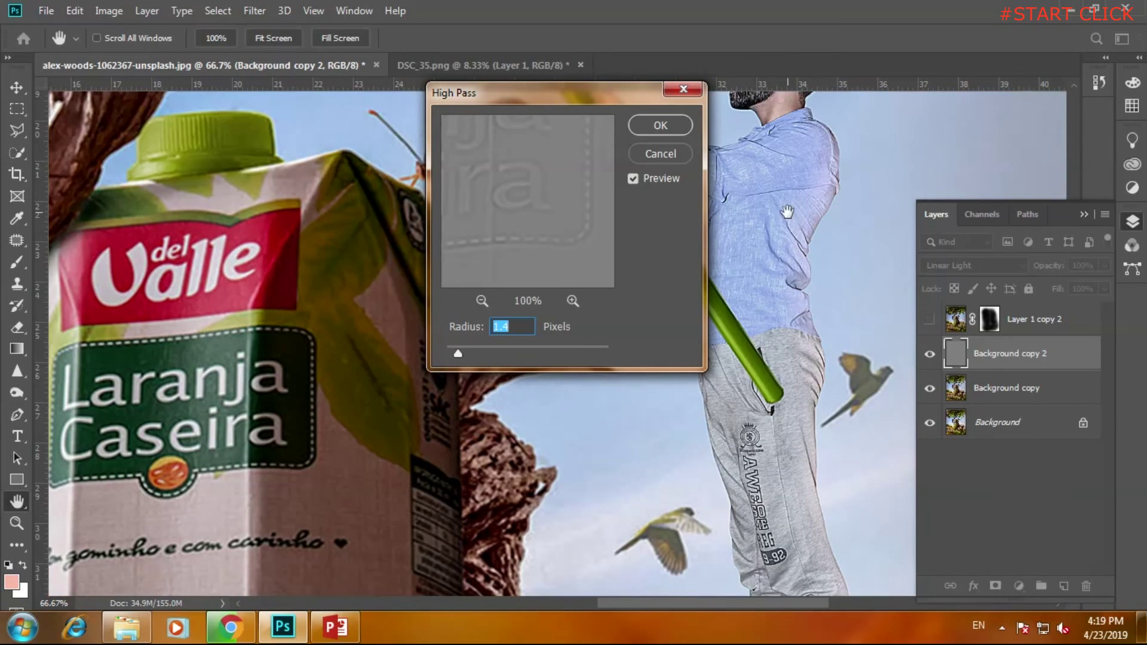
{"action": "scroll", "coordinate": [788, 211], "scroll_direction": "up", "scroll_amount": 3}
{"action": "key", "text": "Right"}
{"action": "type", "text": "0"}
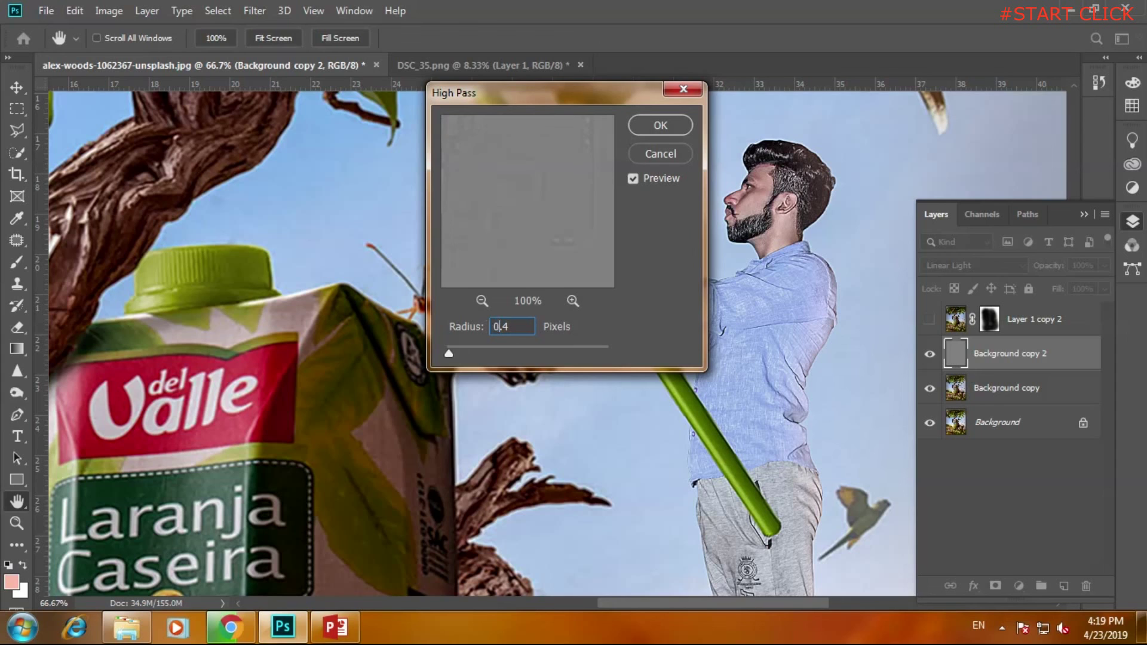
{"action": "left_click", "coordinate": [660, 125]}
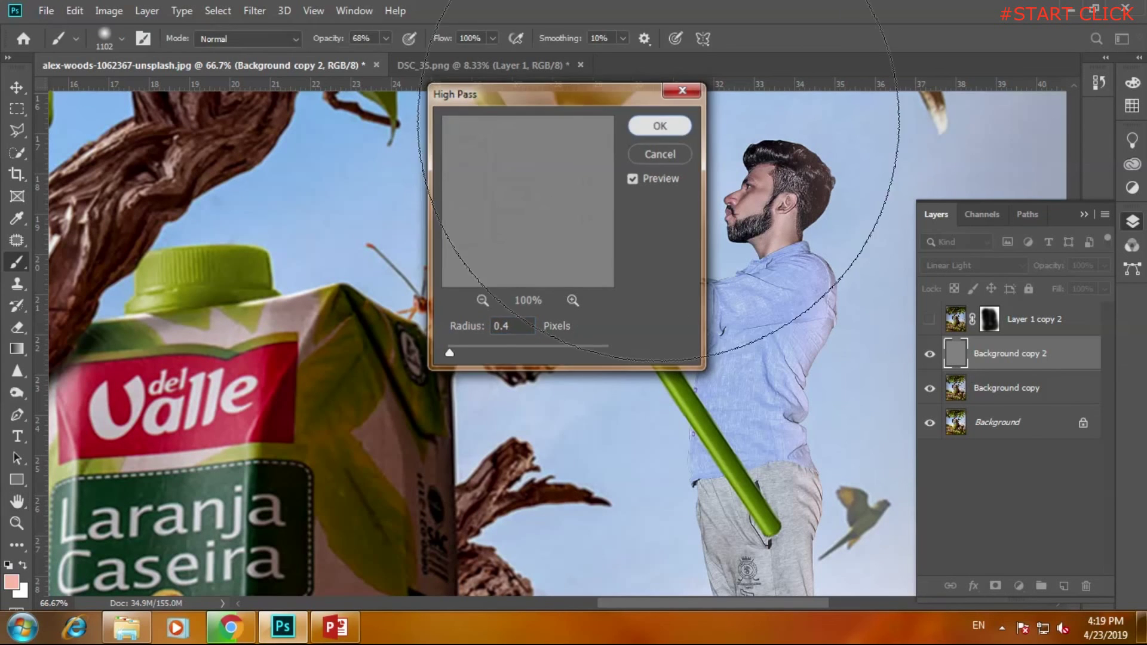
{"action": "left_click", "coordinate": [931, 355]}
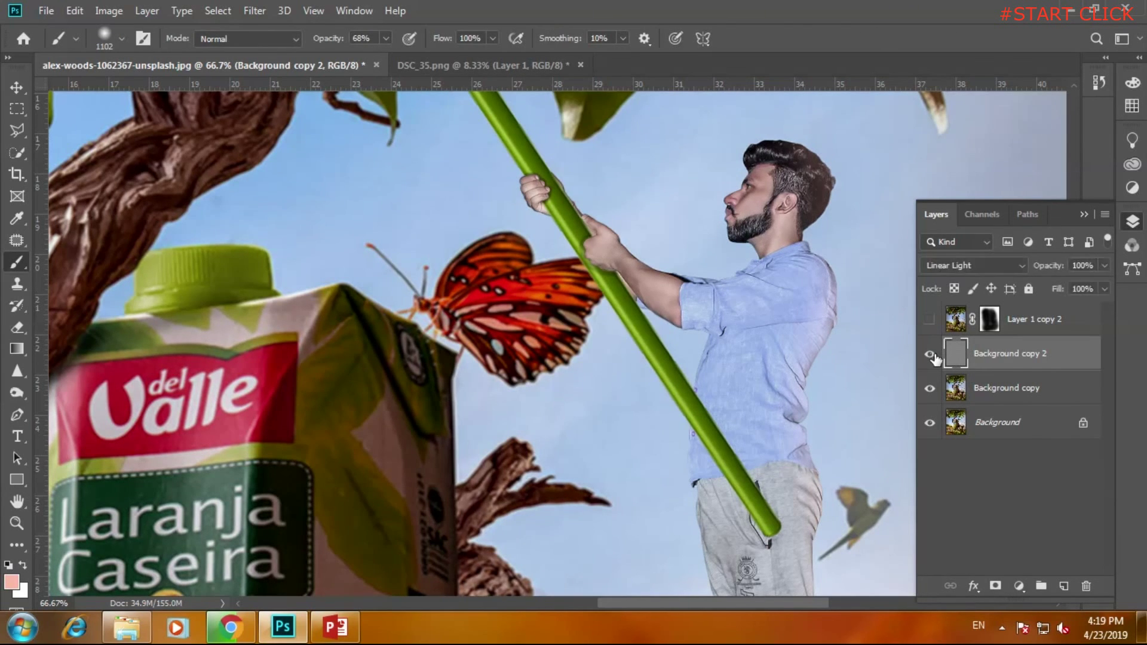
Zoom out and toggle Background copy 2 off and on to compare the sharpening.
{"action": "key", "text": "ctrl+minus"}
{"action": "key", "text": "ctrl+minus"}
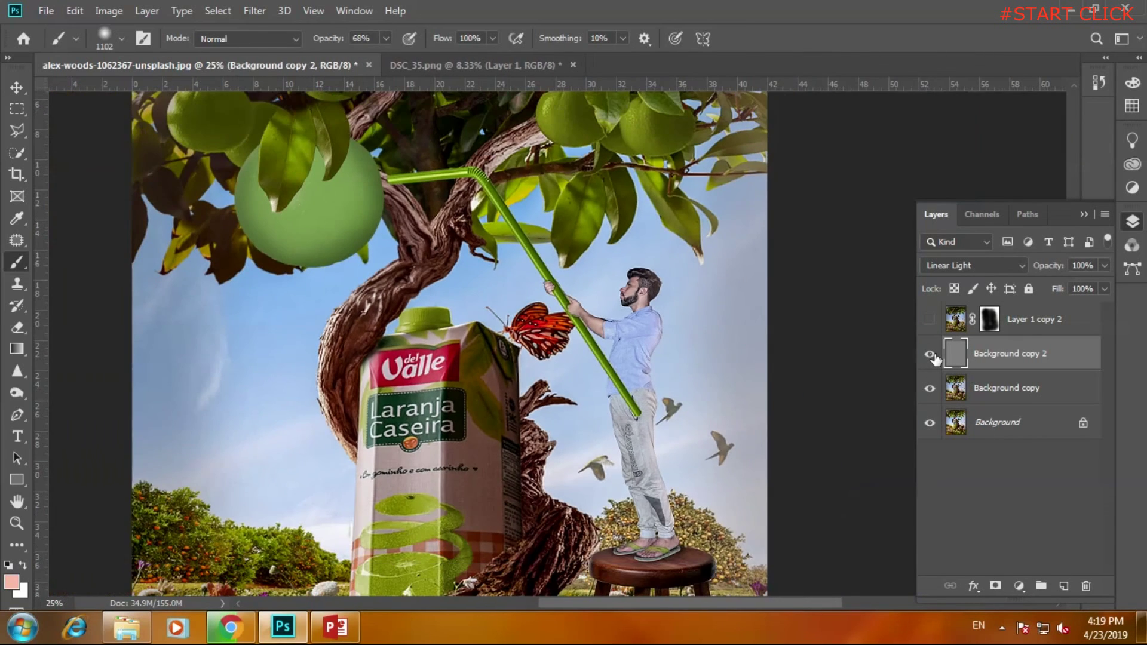
{"action": "key", "text": "ctrl+minus"}
{"action": "key", "text": "ctrl+minus"}
{"action": "key", "text": "ctrl+minus"}
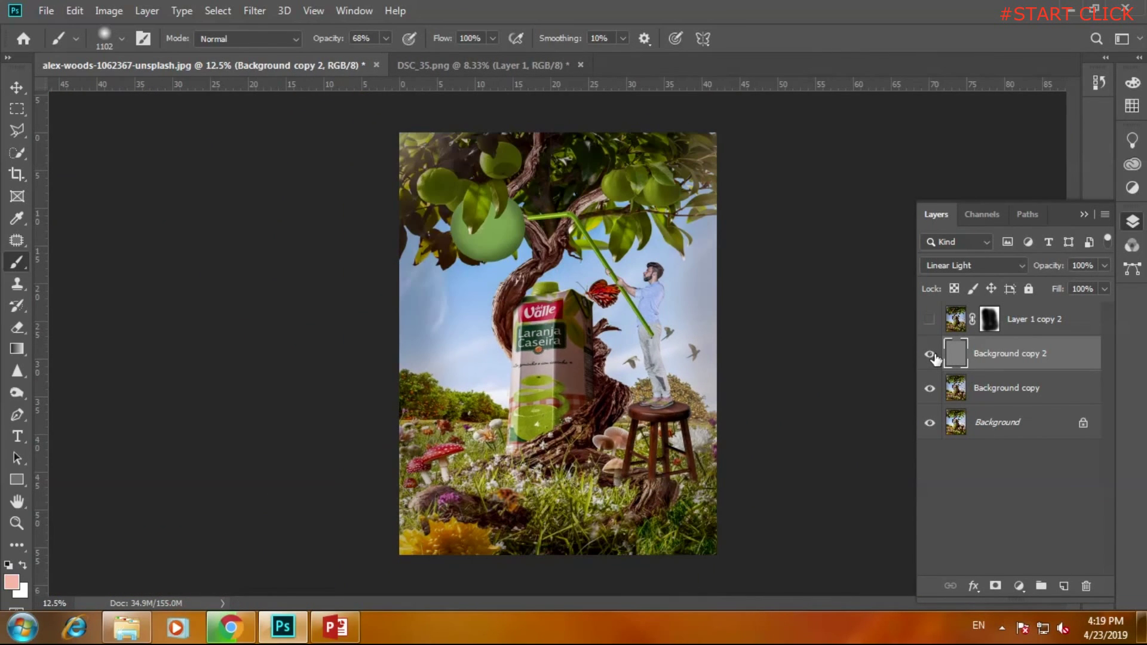
{"action": "left_click", "coordinate": [931, 355]}
{"action": "left_click", "coordinate": [931, 355]}
{"action": "left_click", "coordinate": [1019, 586]}
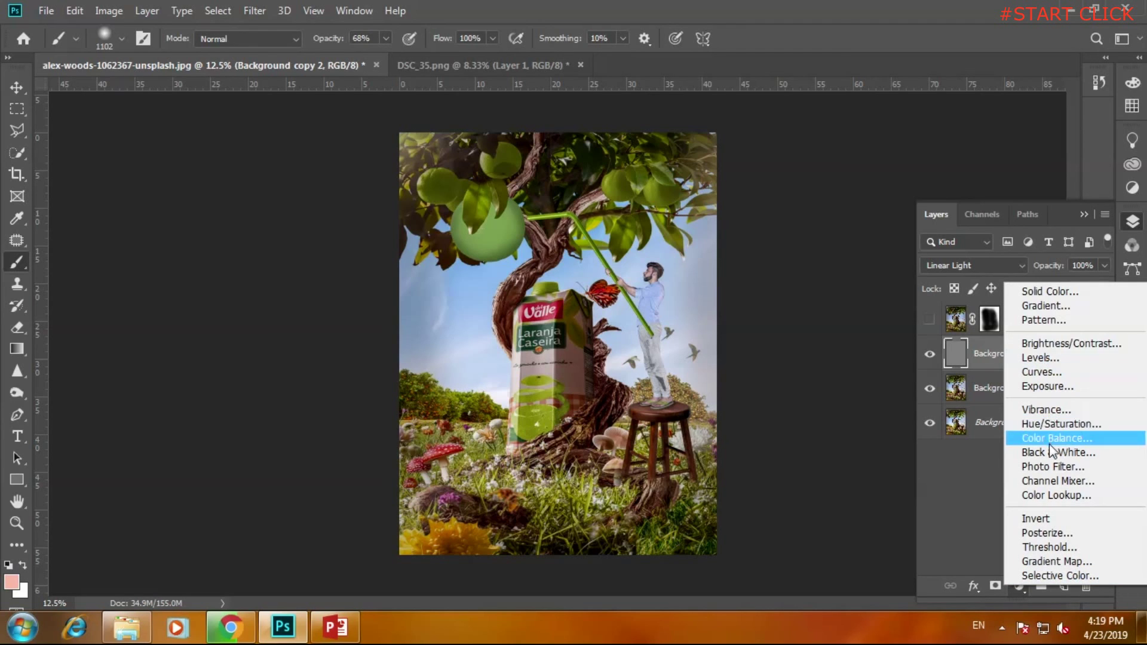
Add Color Balance with midtones Cyan–Red -8, Magenta–Green +2, Yellow–Blue +5, then close its panel.
{"action": "left_click", "coordinate": [1048, 437]}
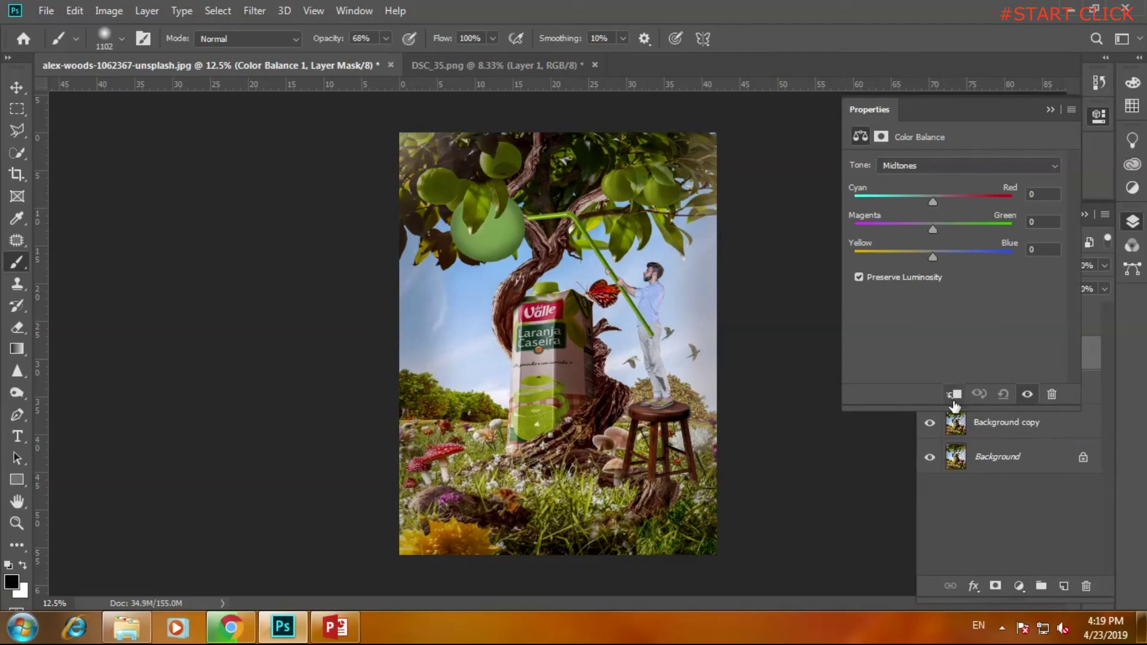
{"action": "mouse_move", "coordinate": [931, 203]}
{"action": "left_mouse_down"}
{"action": "mouse_move", "coordinate": [915, 199]}
{"action": "mouse_move", "coordinate": [937, 228]}
{"action": "mouse_move", "coordinate": [914, 257]}
{"action": "mouse_move", "coordinate": [959, 259]}
{"action": "mouse_move", "coordinate": [938, 259]}
{"action": "left_mouse_up"}
{"action": "left_click_drag", "start_coordinate": [917, 206], "coordinate": [923, 208]}
{"action": "left_click_drag", "start_coordinate": [924, 202], "coordinate": [927, 203]}
{"action": "left_click", "coordinate": [1026, 398]}
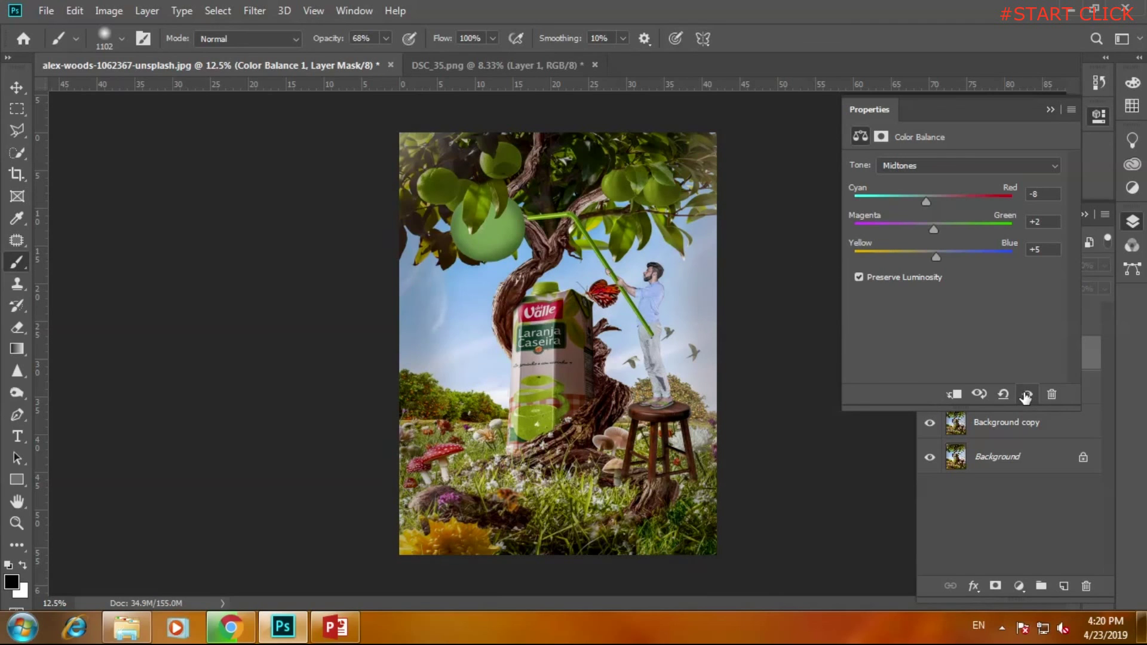
{"action": "right_click", "coordinate": [1094, 119]}
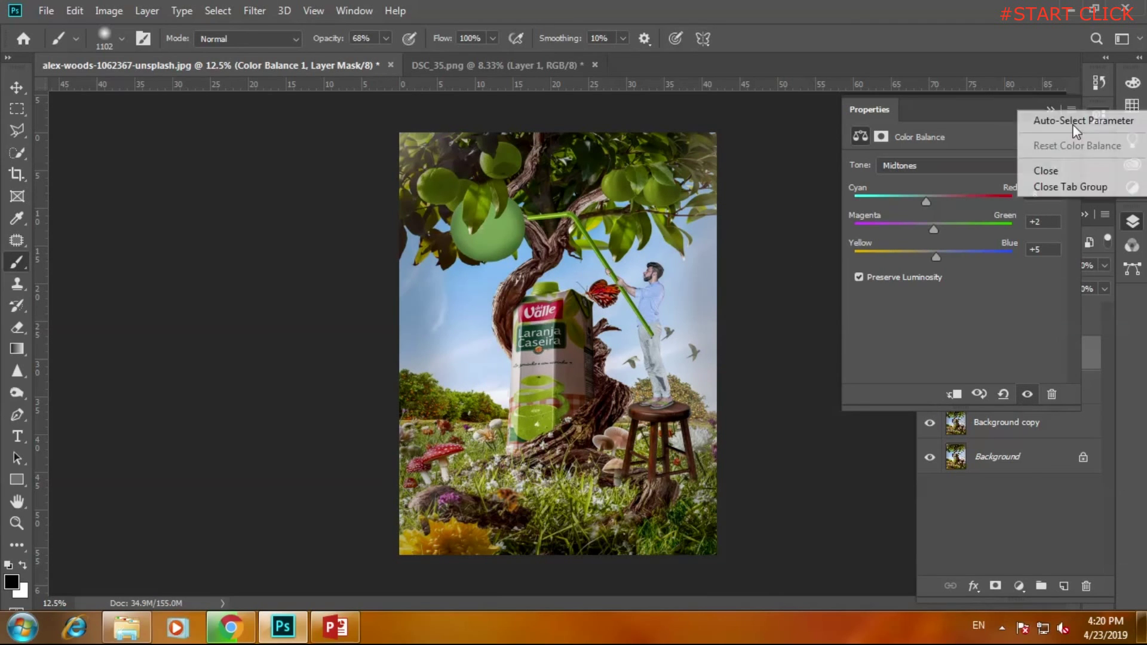
{"action": "left_click", "coordinate": [1081, 182]}
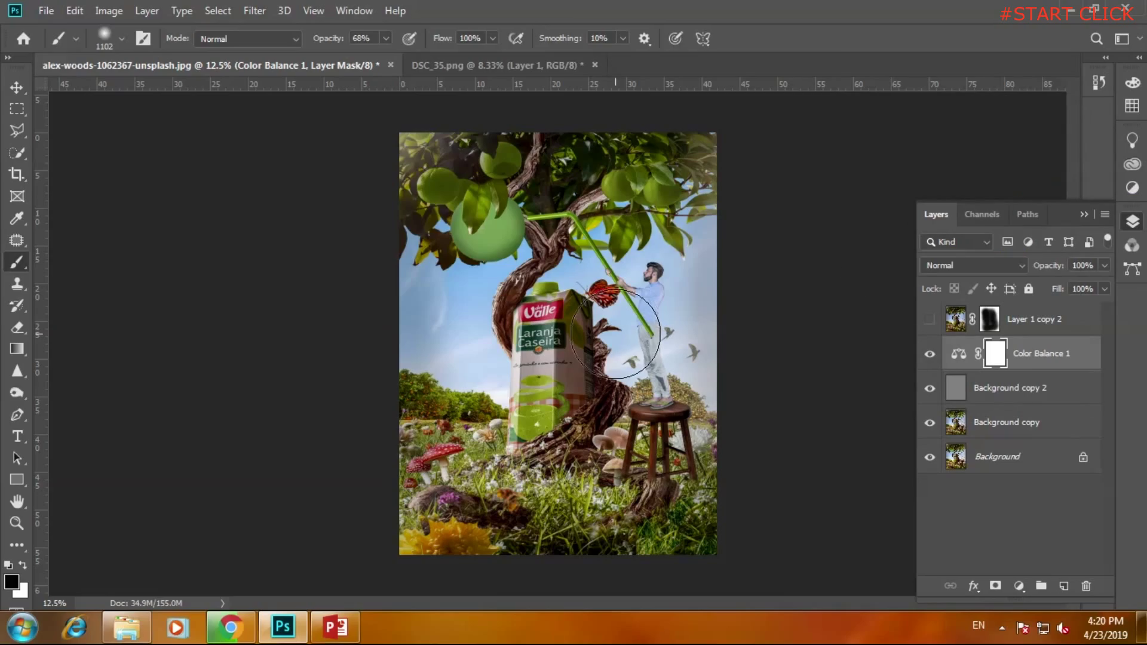